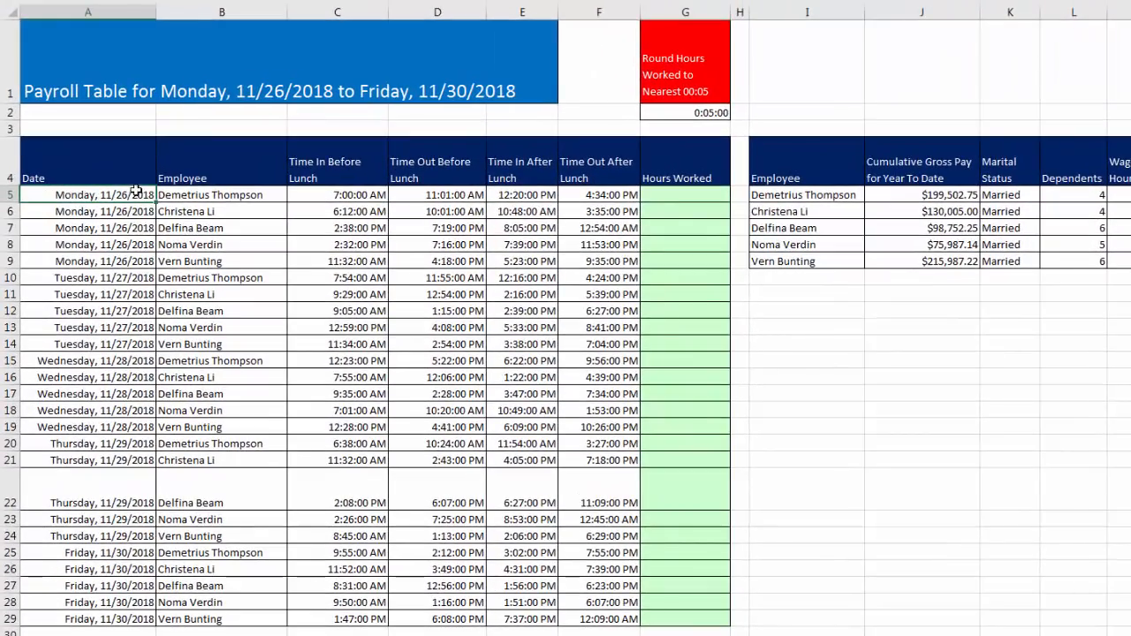
# Review the Monday and Tuesday date and employee entries and the clock times logged in row 7.
pyautogui.click(166, 164)
pyautogui.moveTo(189, 193); pyautogui.dragTo(209, 263)
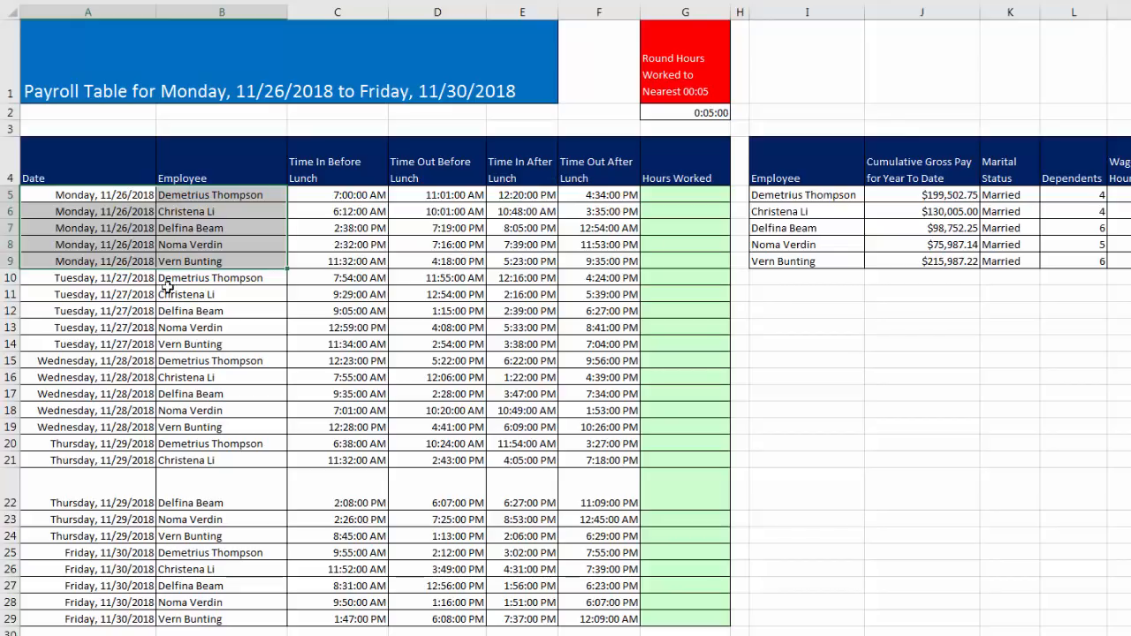
pyautogui.moveTo(57, 278); pyautogui.dragTo(261, 339)
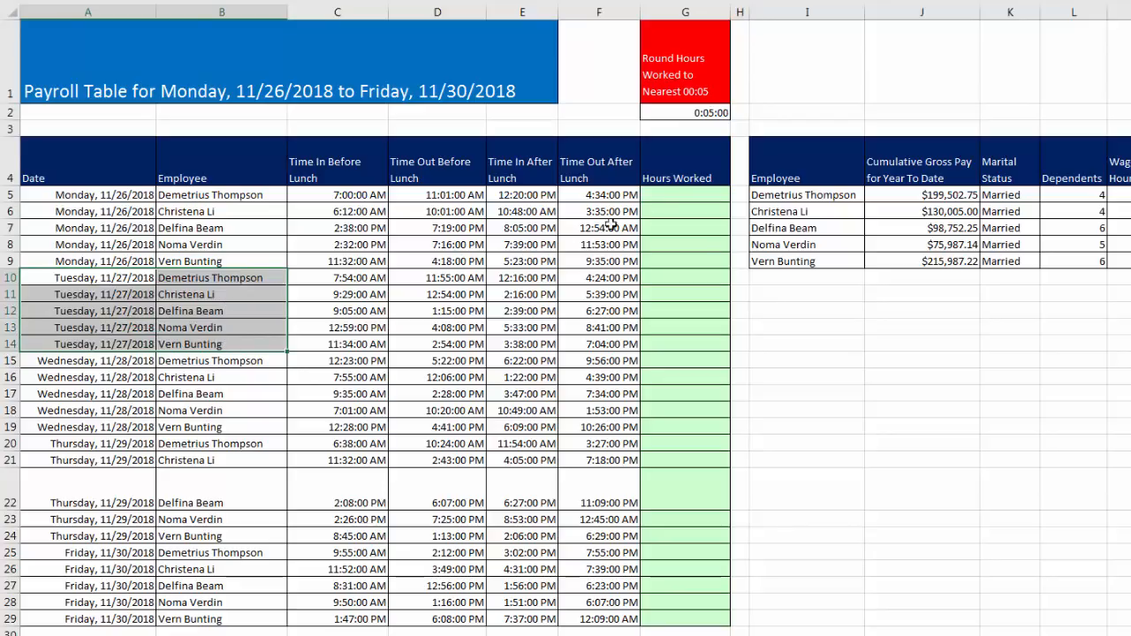
pyautogui.click(665, 197)
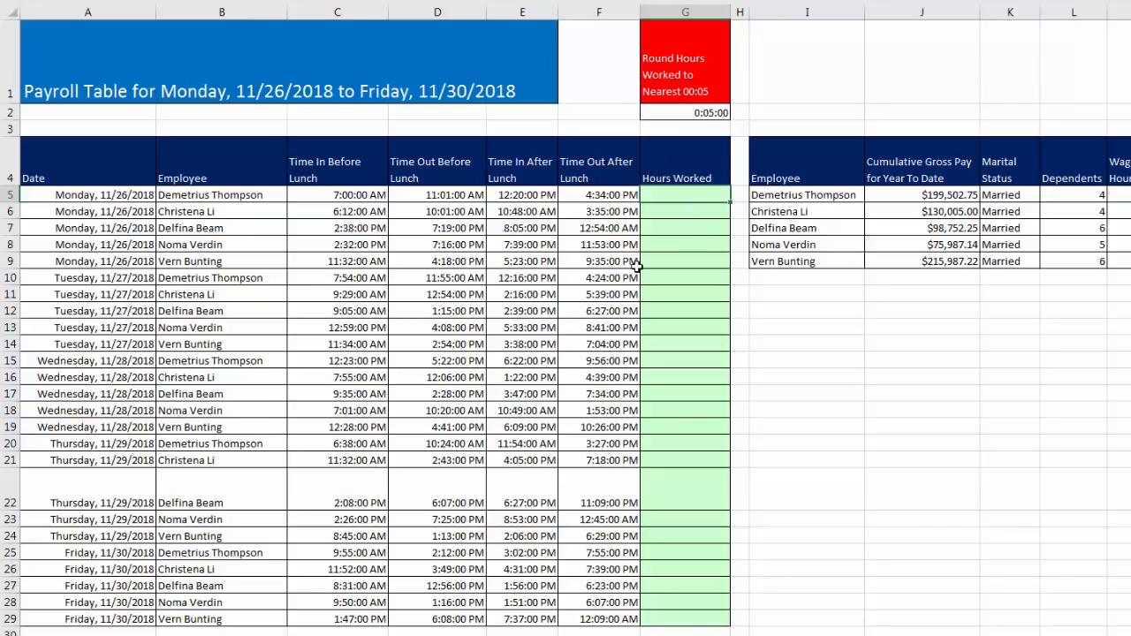
pyautogui.moveTo(628, 228); pyautogui.dragTo(42, 230)
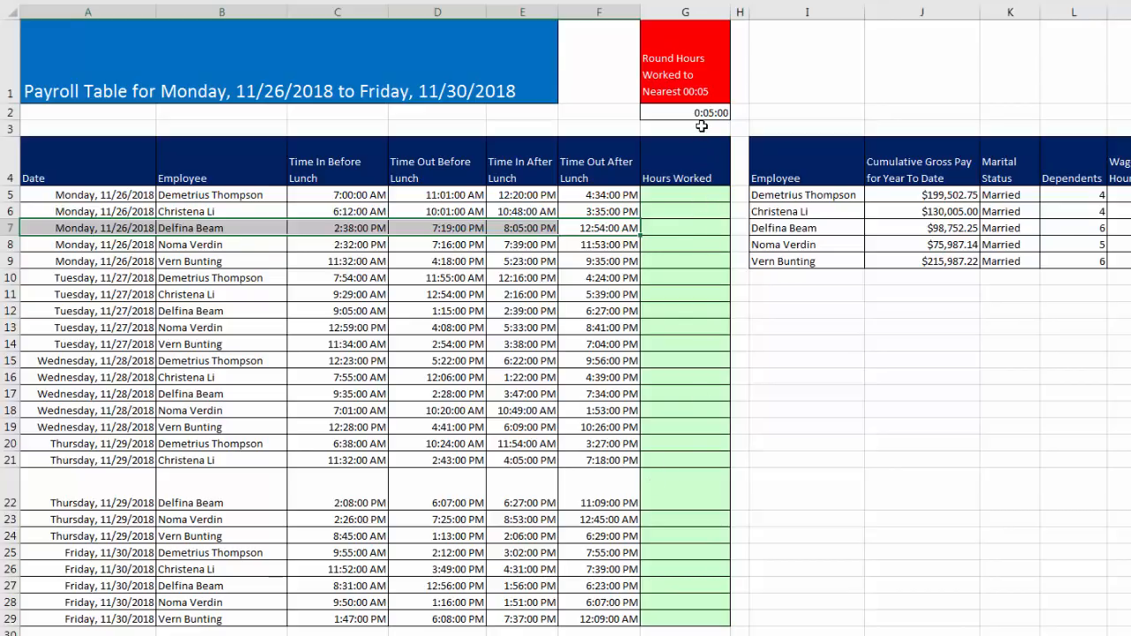
# Enter =SUM(D5-C5,F5-E5) in G5 and copy it down the Hours Worked column to G29.
pyautogui.click(683, 196)
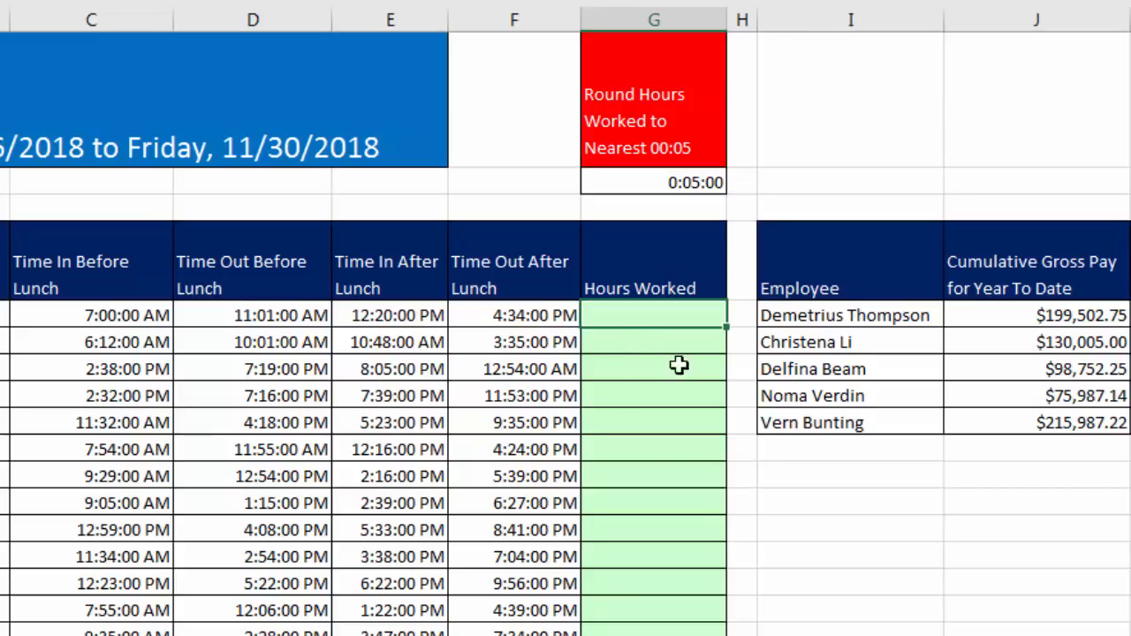
pyautogui.write('SUM(')
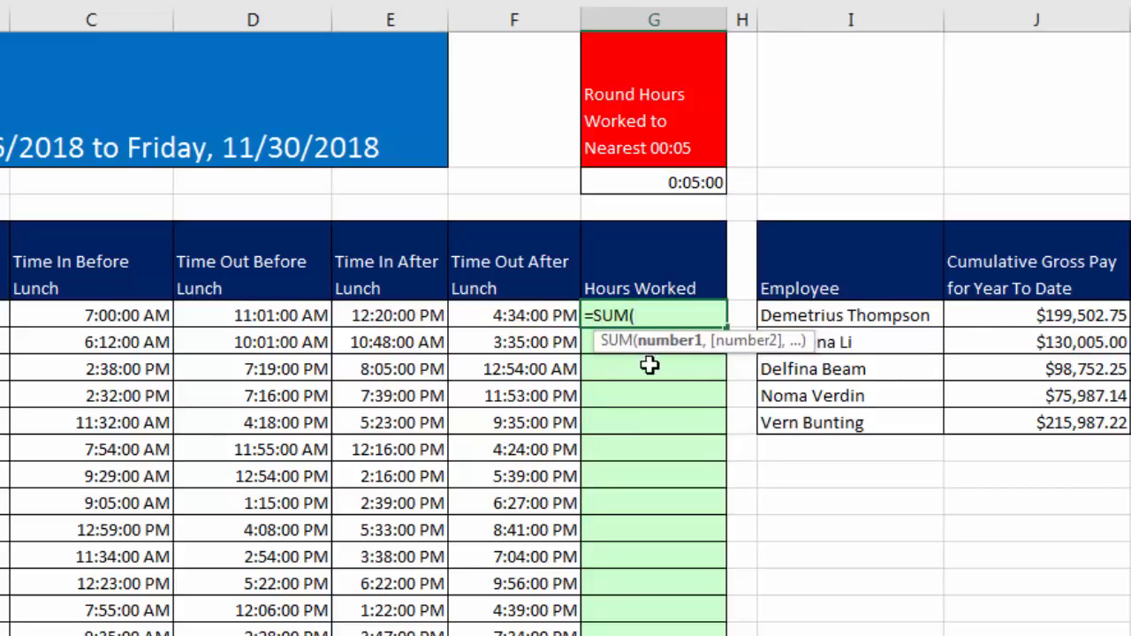
pyautogui.click(242, 319)
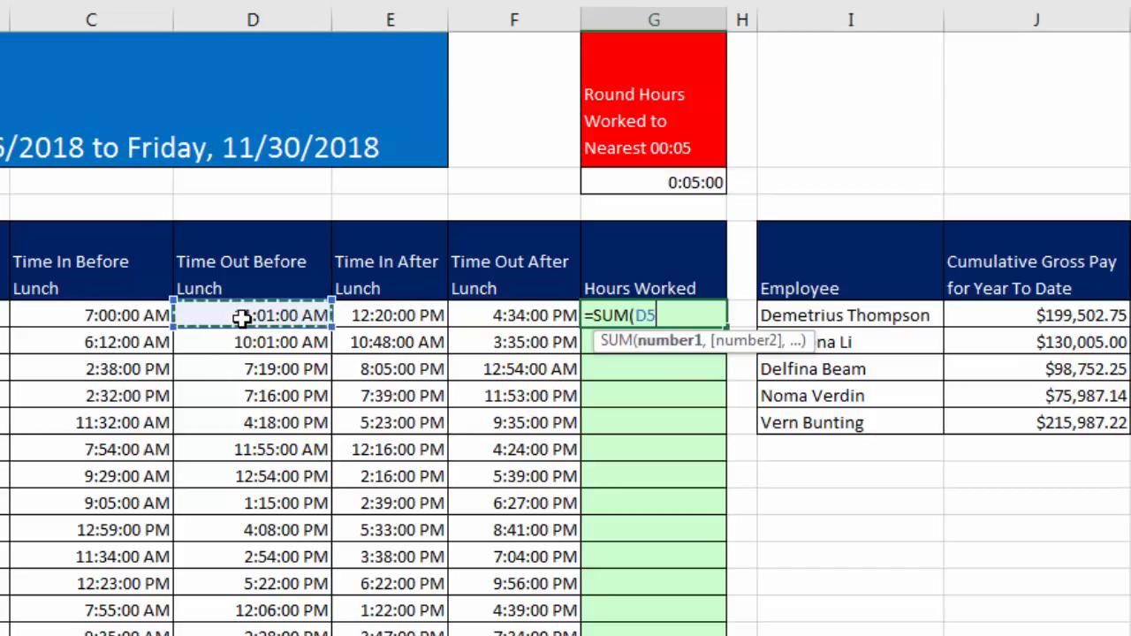
pyautogui.write('-')
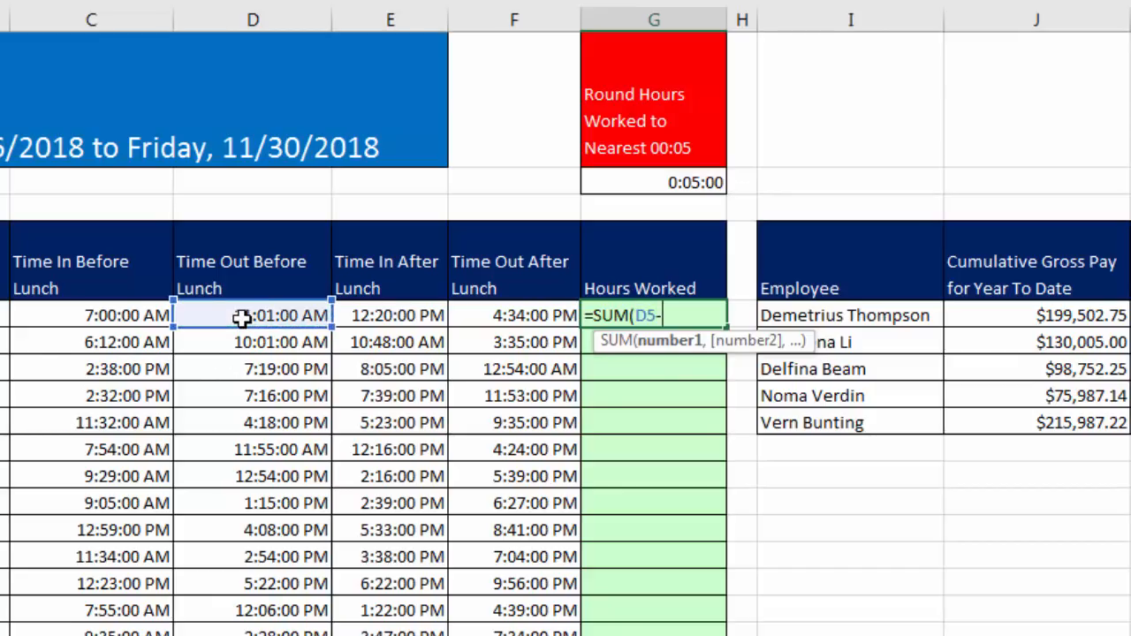
pyautogui.click(69, 320)
pyautogui.write(',')
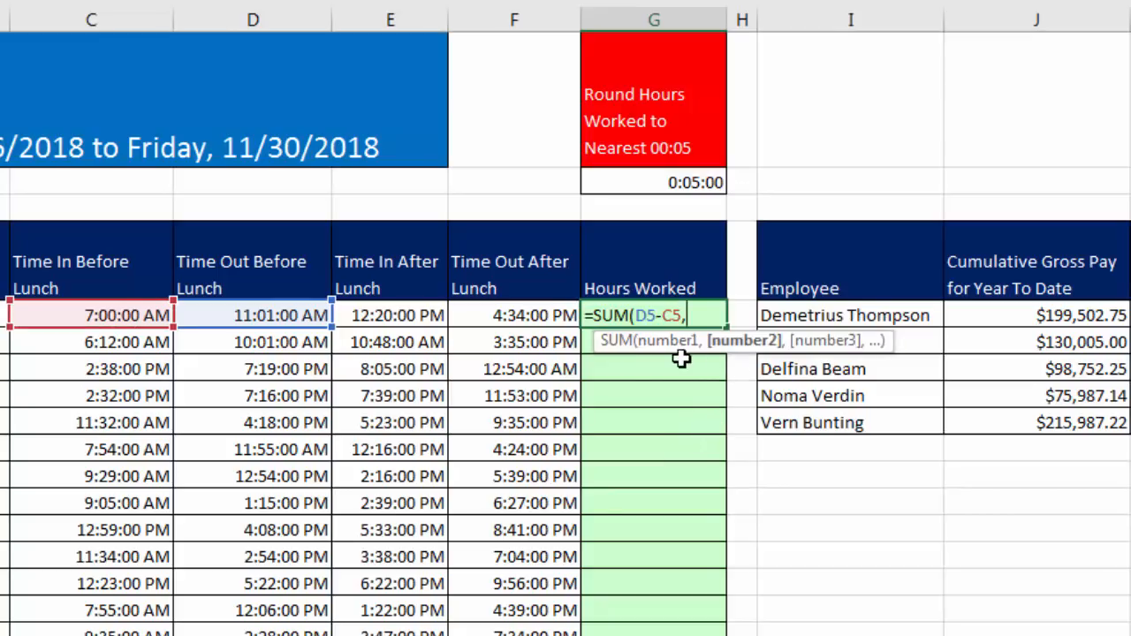
pyautogui.click(550, 315)
pyautogui.write('-')
pyautogui.click(386, 313)
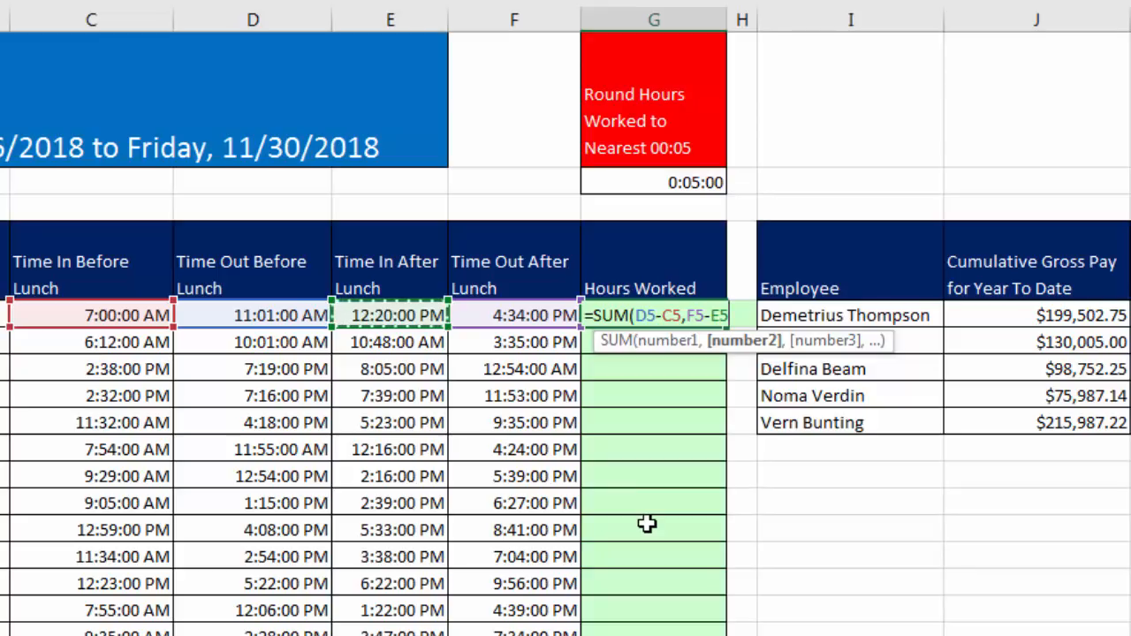
pyautogui.write(')')
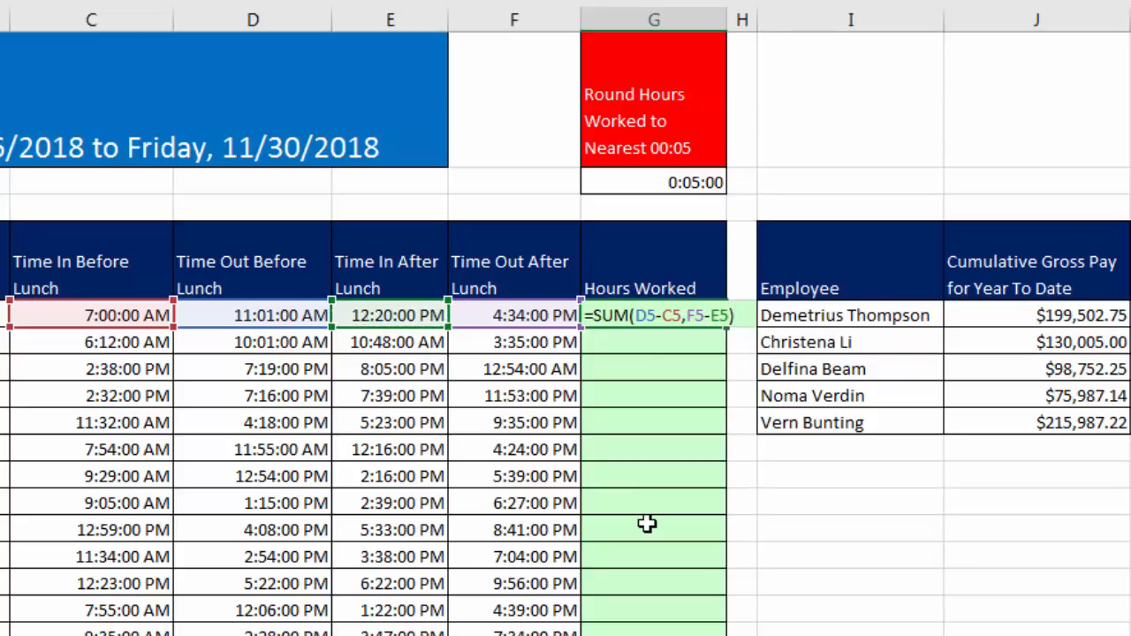
pyautogui.hotkey('ctrl', 'Return')
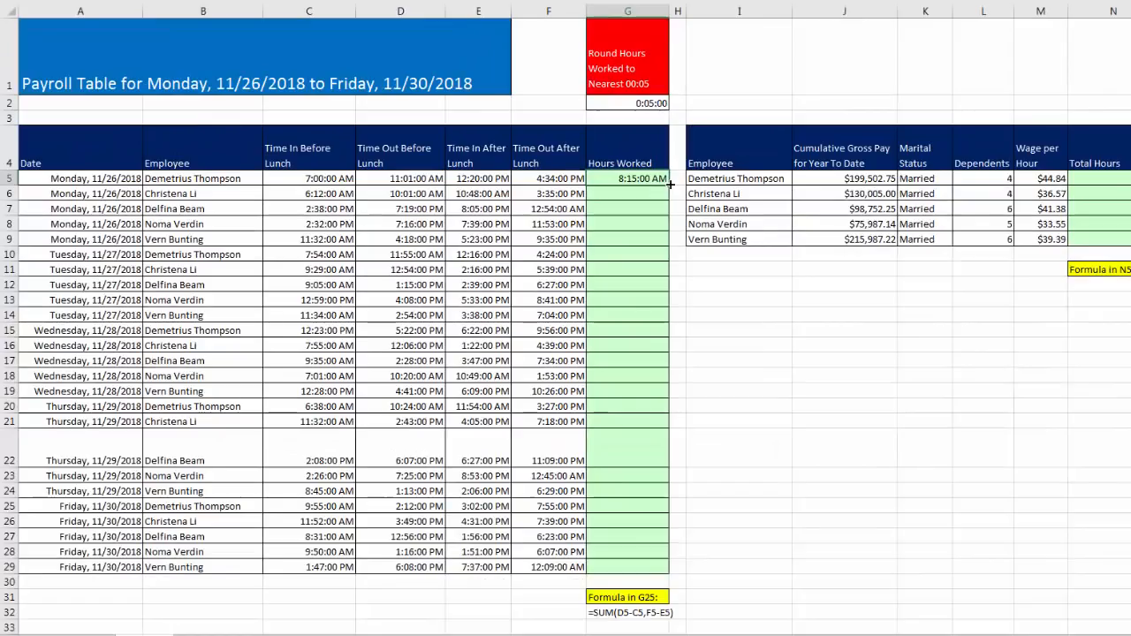
pyautogui.doubleClick(669, 184)
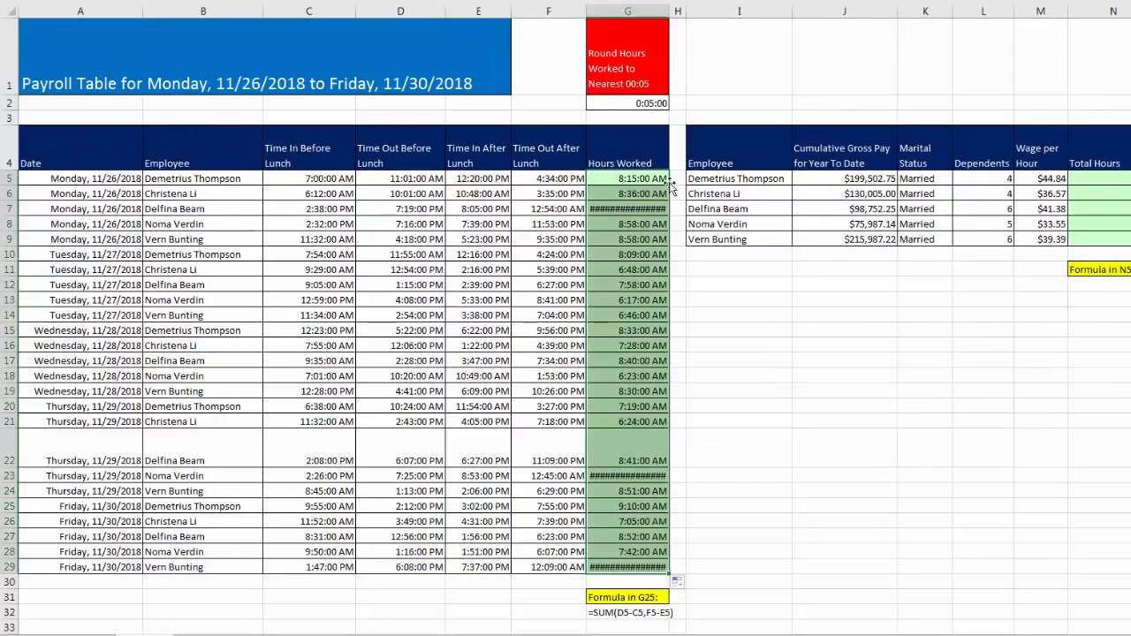
# Check the copied Hours Worked formula in G29 and inspect cell G7.
pyautogui.click(649, 568)
pyautogui.press('F2')
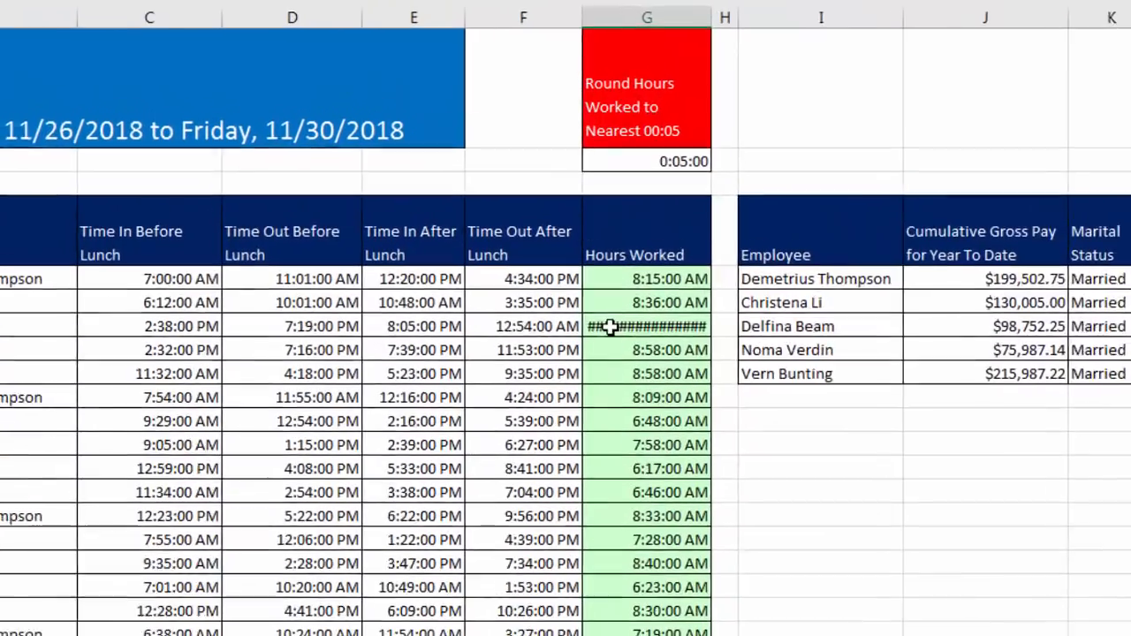
pyautogui.click(609, 209)
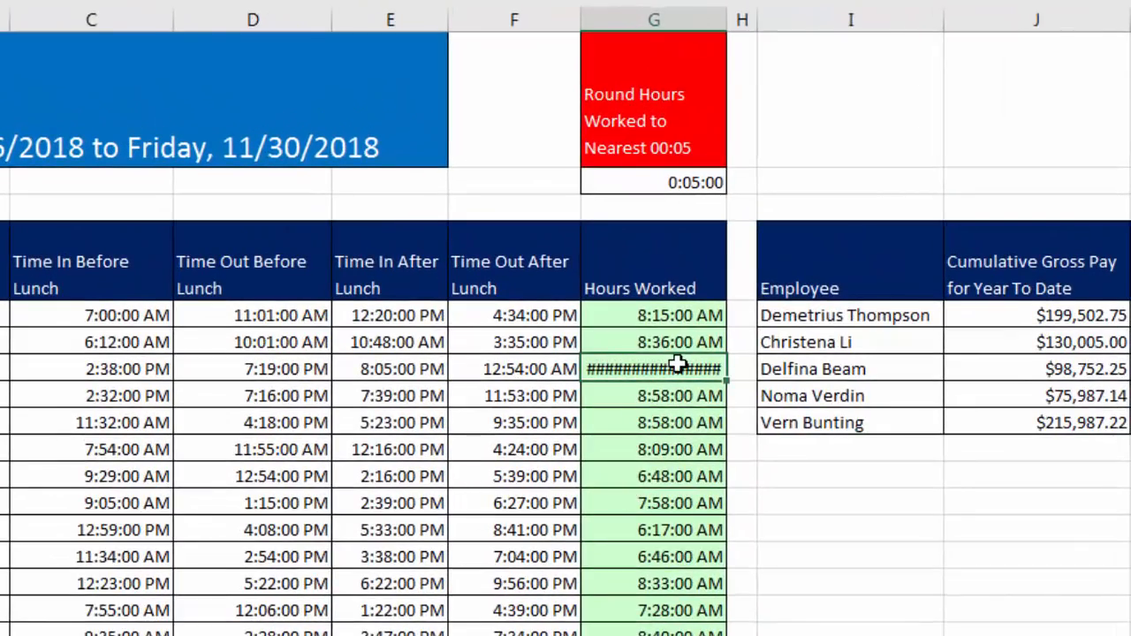
pyautogui.moveTo(677, 364)
# Change the G5 formula to =MOD(SUM(D5-C5,F5-E5),1) and copy it down through G29.
pyautogui.click(655, 315)
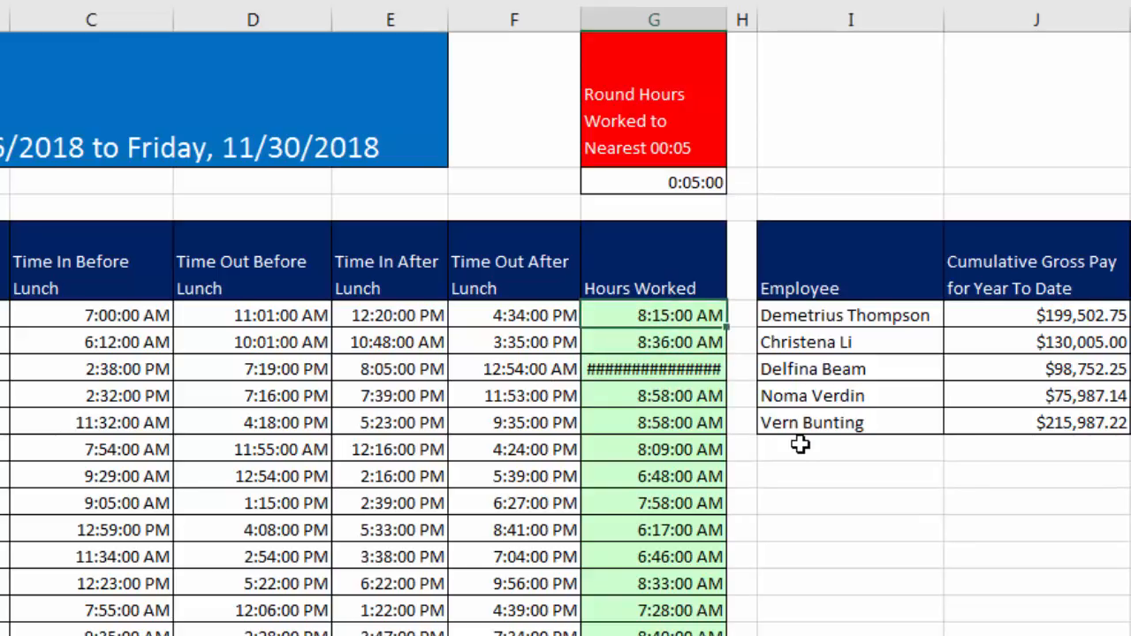
pyautogui.press('F2')
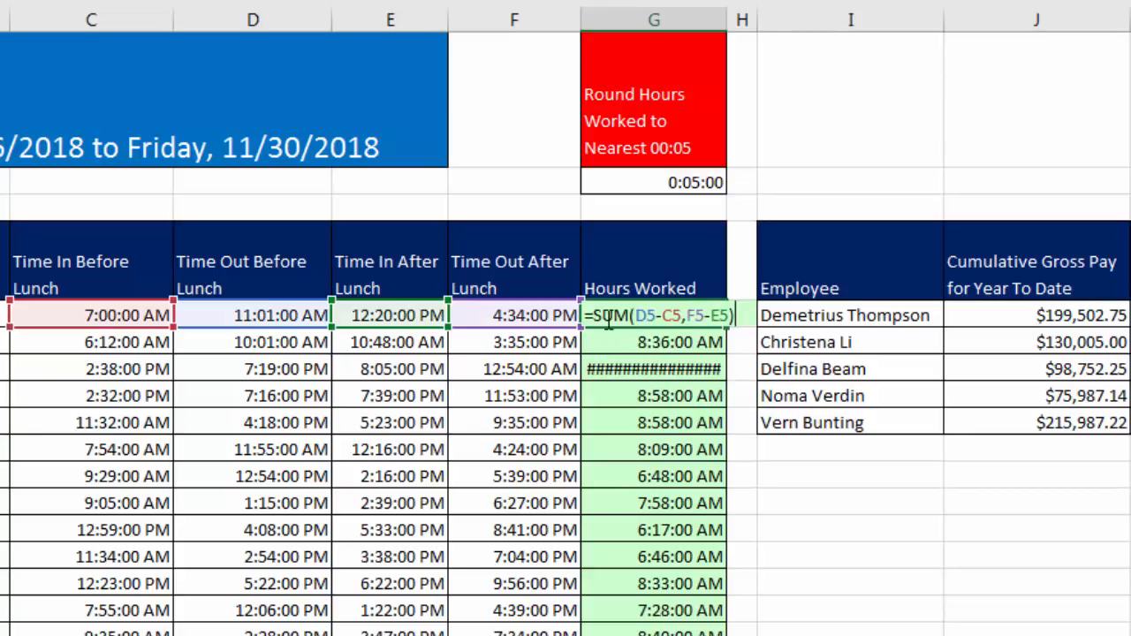
pyautogui.click(596, 316)
pyautogui.write('mod')
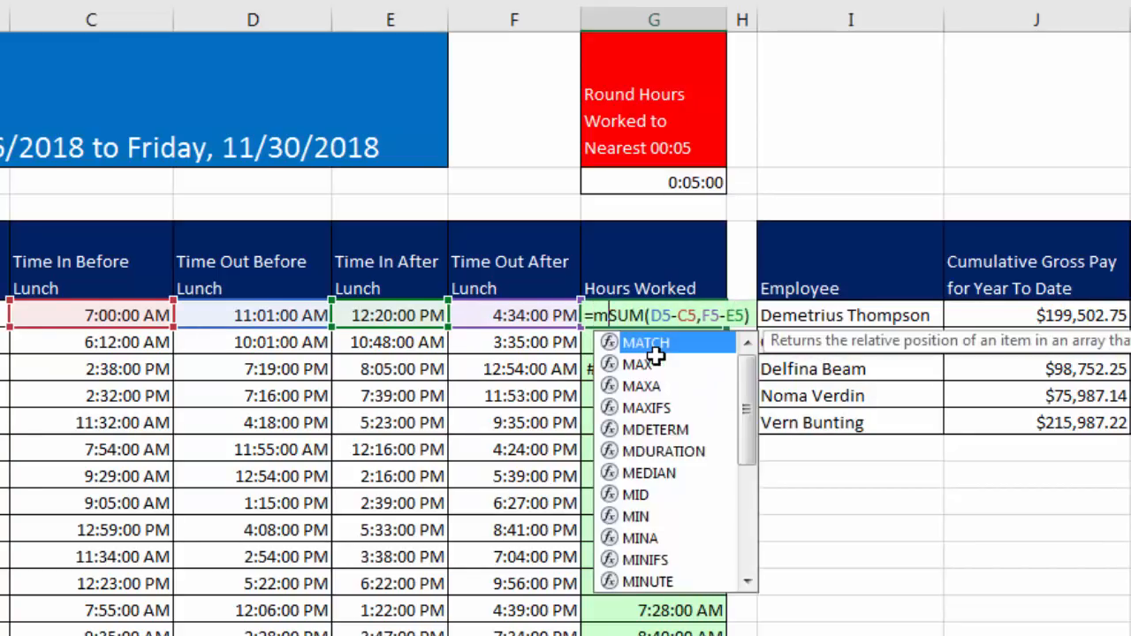
pyautogui.press('Tab')
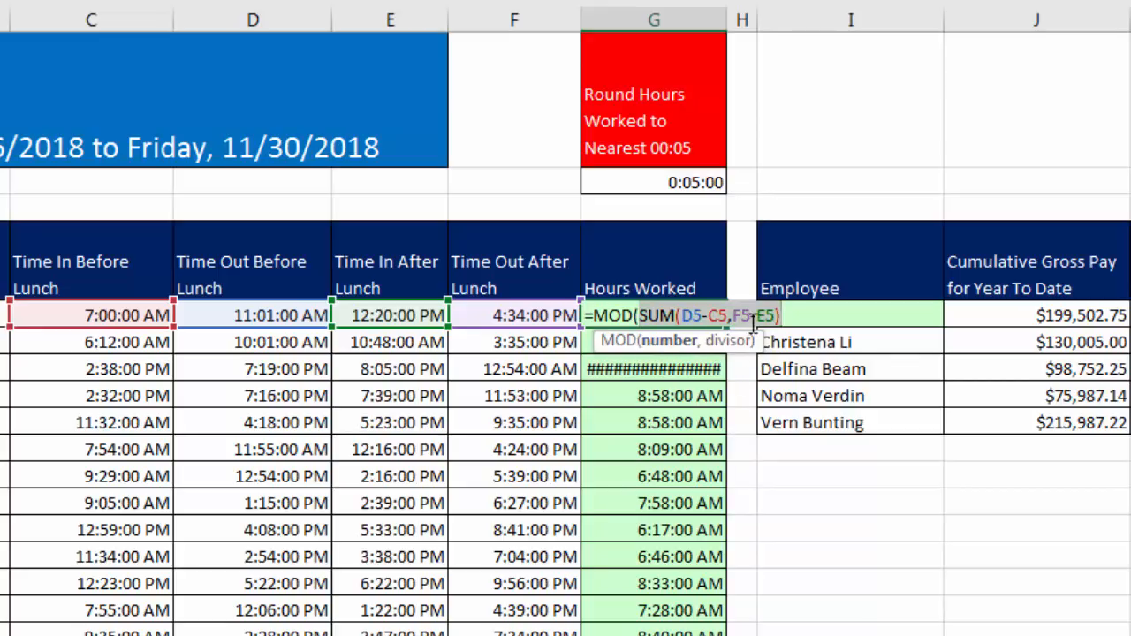
pyautogui.click(783, 315)
pyautogui.write(',')
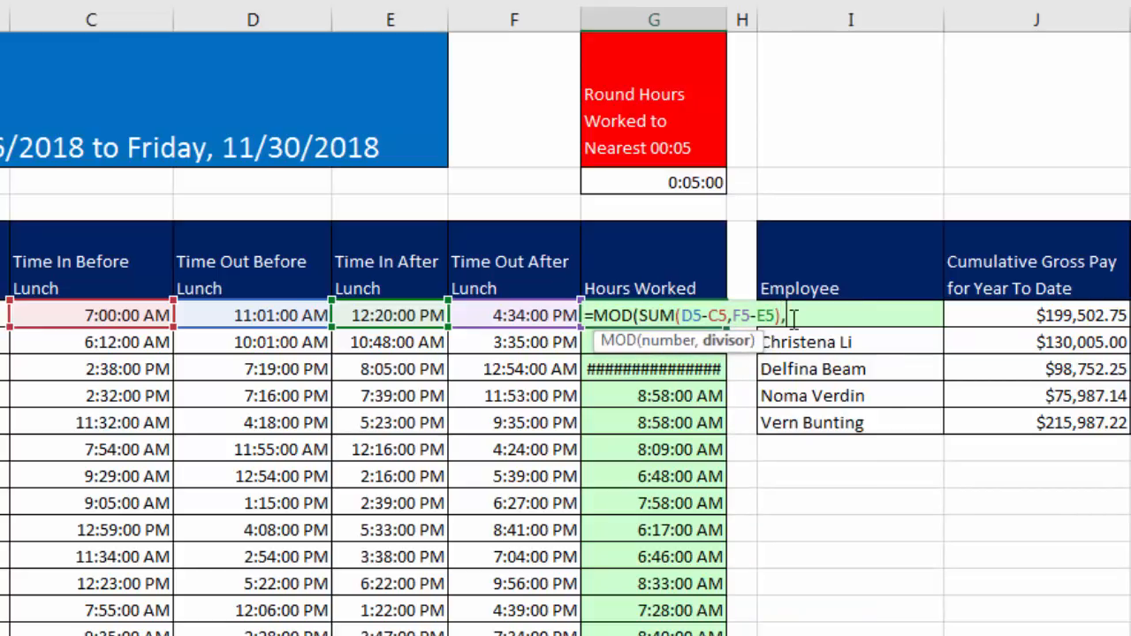
pyautogui.write('1')
pyautogui.write(')')
pyautogui.hotkey('ctrl', 'Return')
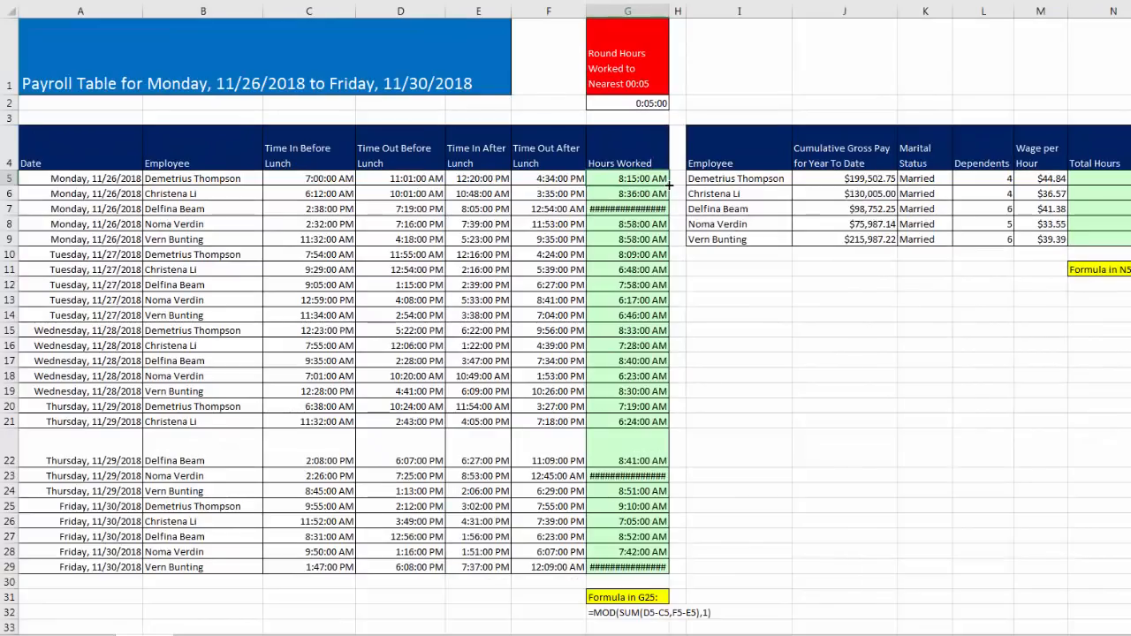
pyautogui.doubleClick(727, 328)
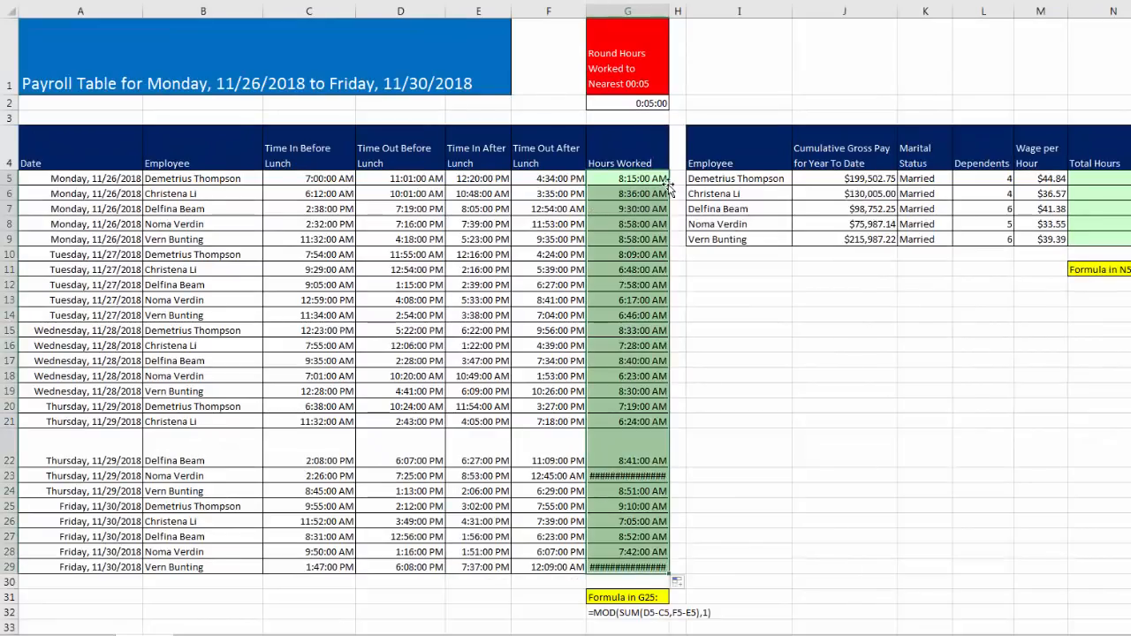
# Verify the cell references of the formula in G29 and compare row 7's clock times with its hours worked.
pyautogui.click(645, 568)
pyautogui.doubleClick(645, 568)
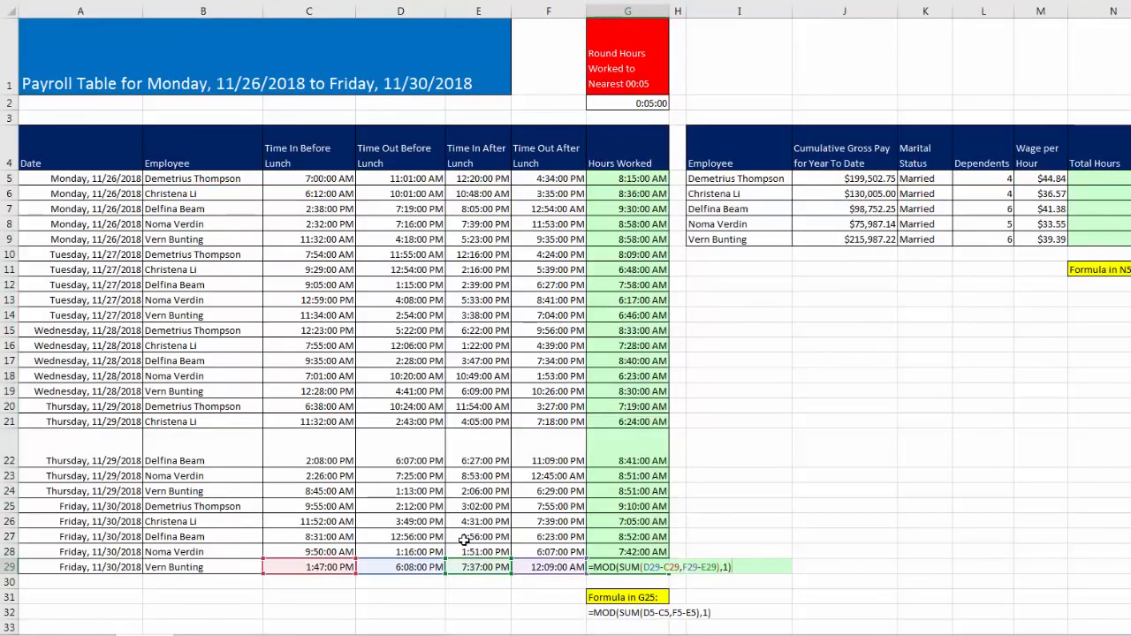
pyautogui.press('Escape')
pyautogui.click(645, 213)
pyautogui.moveTo(561, 212); pyautogui.dragTo(336, 209)
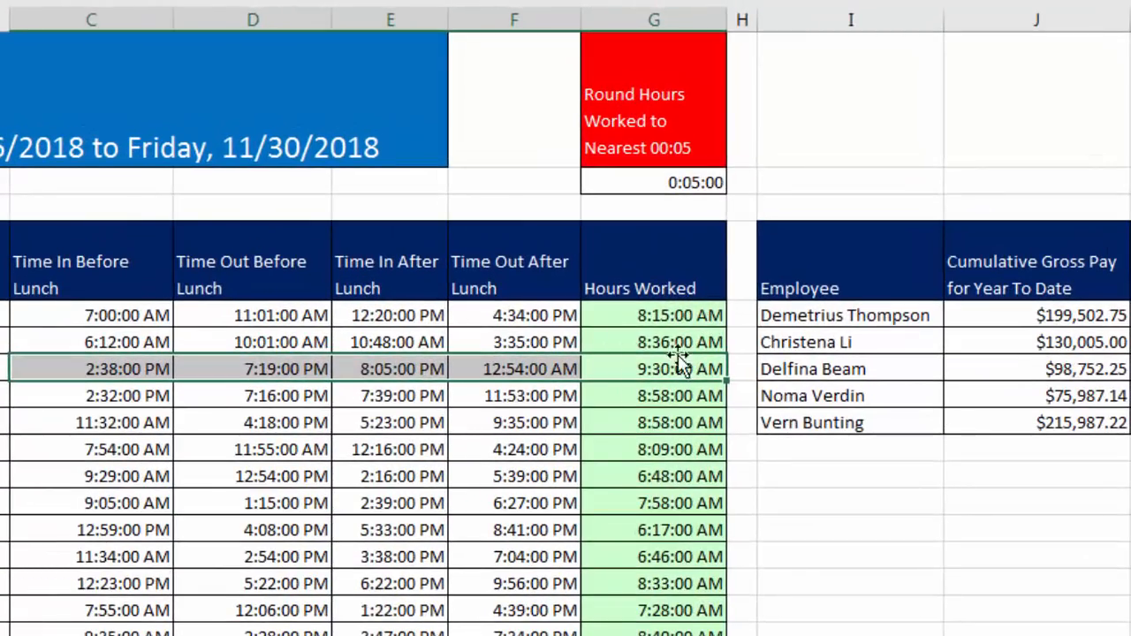
# Inspect the minutes of the Hours Worked values in G5, G6 and G8 for rounding needs.
pyautogui.click(677, 315)
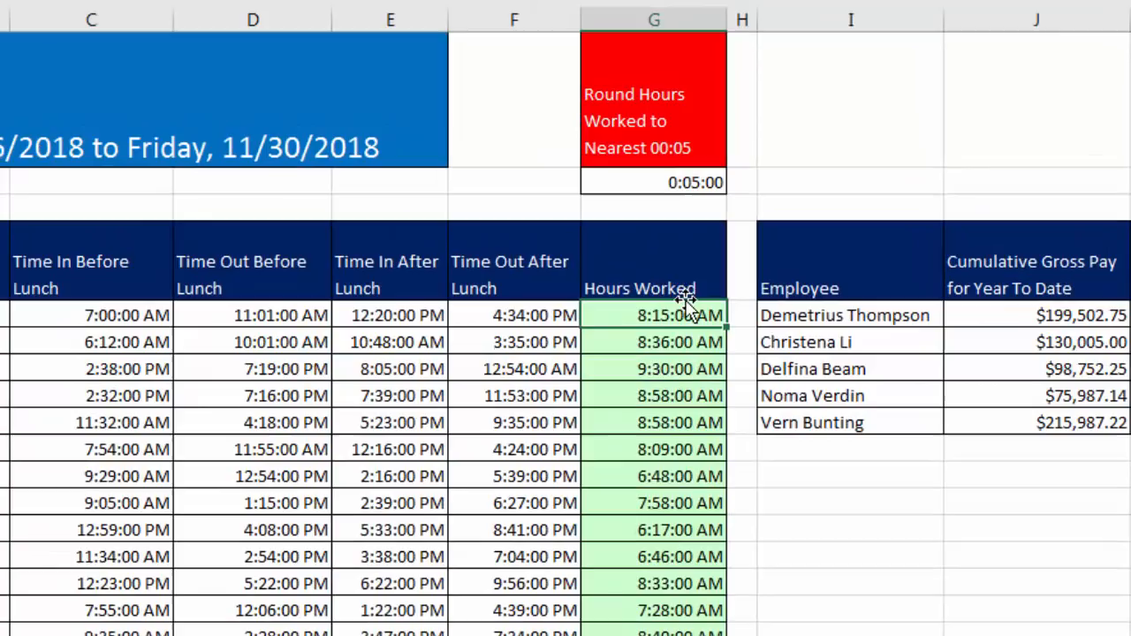
pyautogui.click(690, 345)
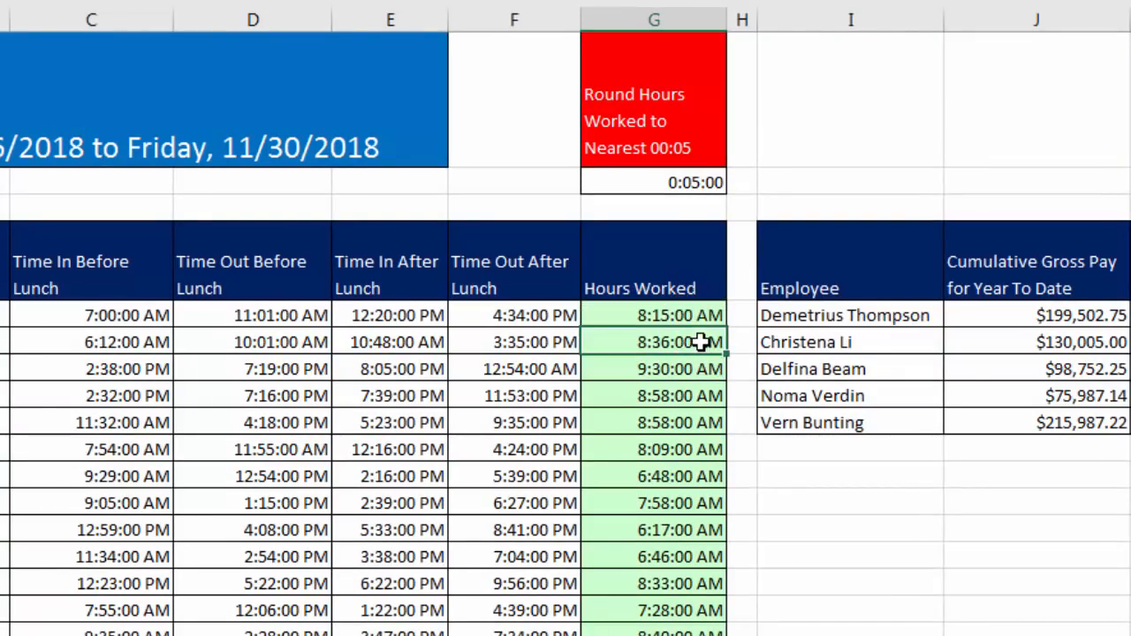
pyautogui.click(689, 395)
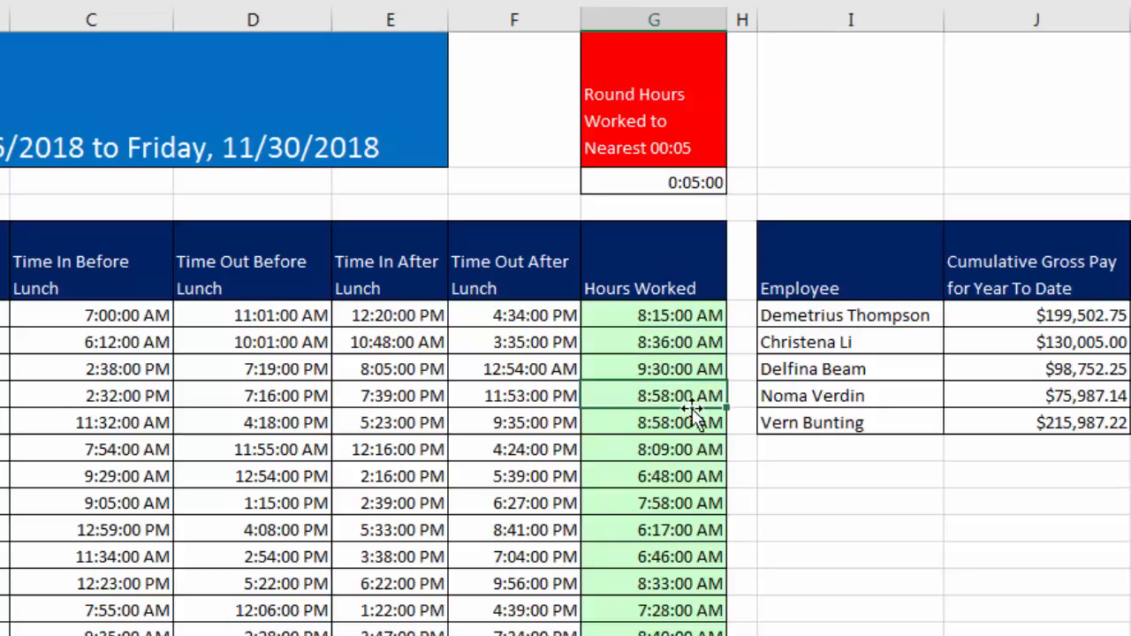
# Change the G5 formula to =MROUND(MOD(SUM(D5-C5,F5-E5),1),$G$2) and copy it down through G29.
pyautogui.click(674, 318)
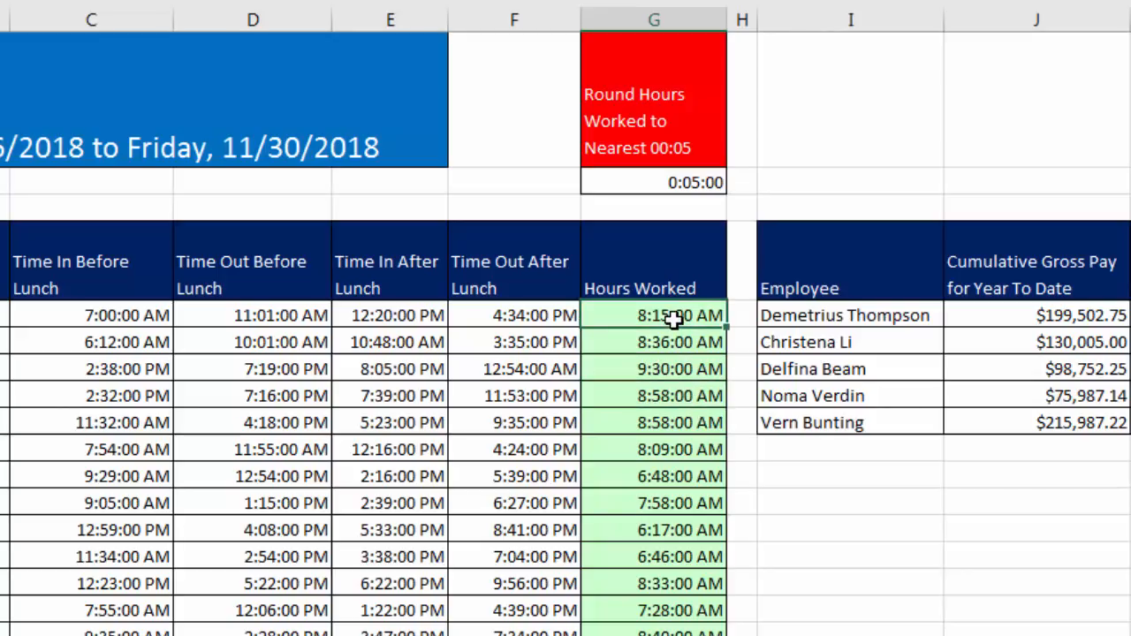
pyautogui.doubleClick(674, 319)
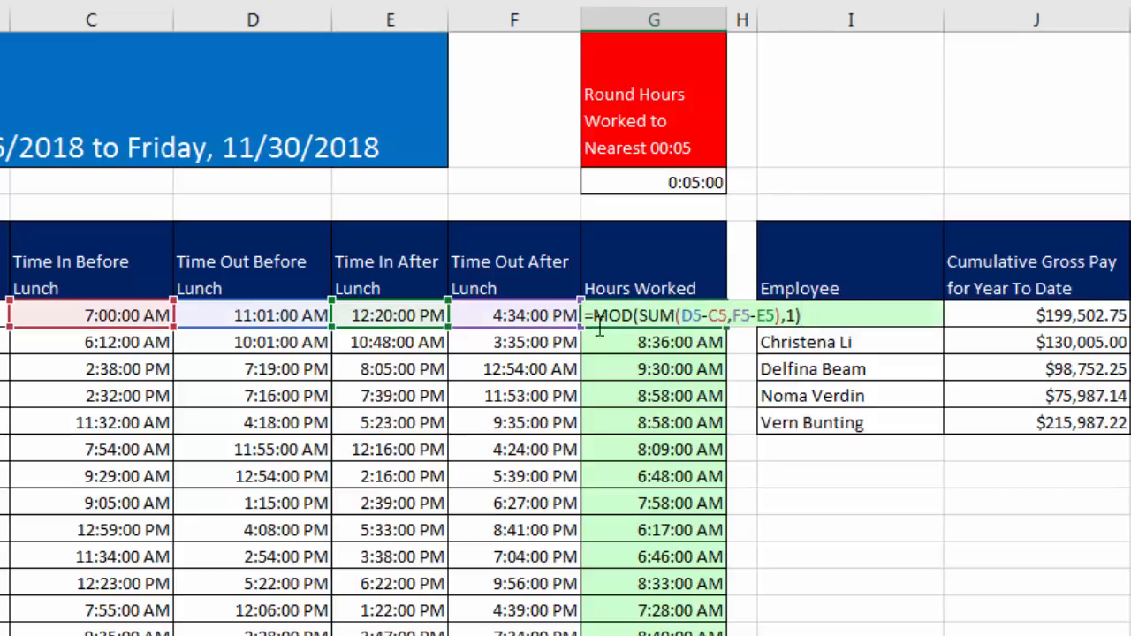
pyautogui.write('MR')
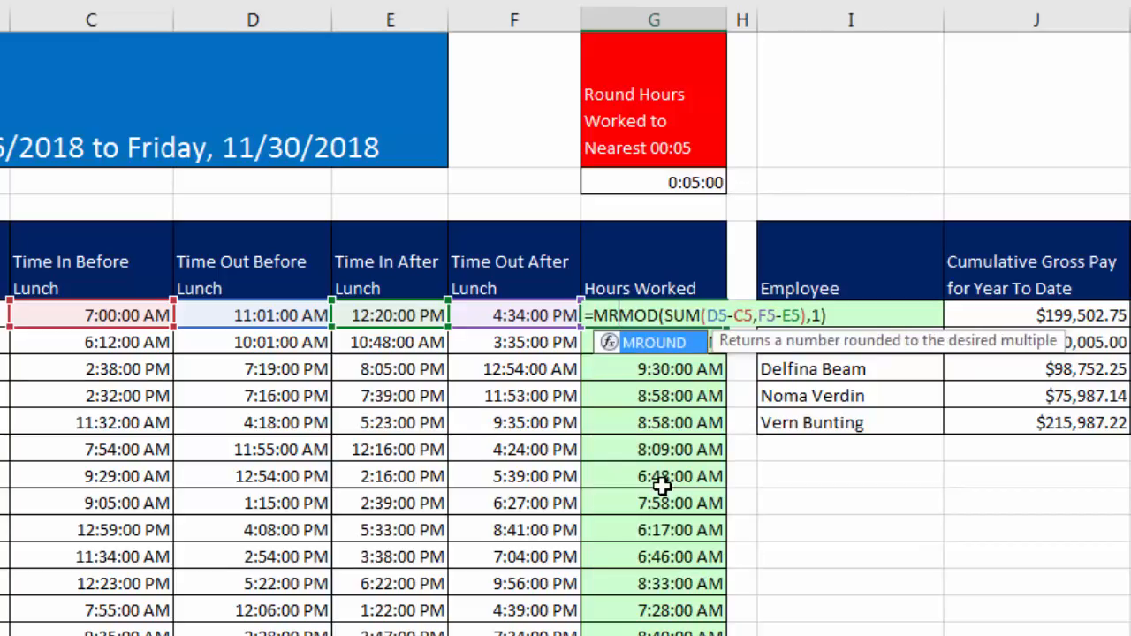
pyautogui.press('Tab')
pyautogui.click(705, 343)
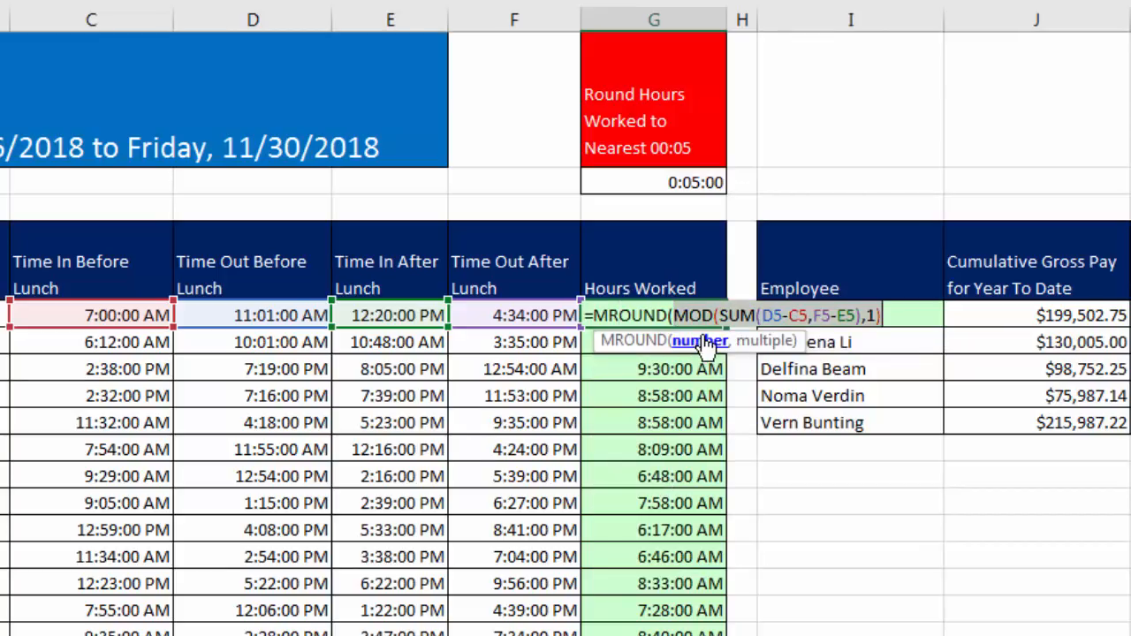
pyautogui.click(903, 316)
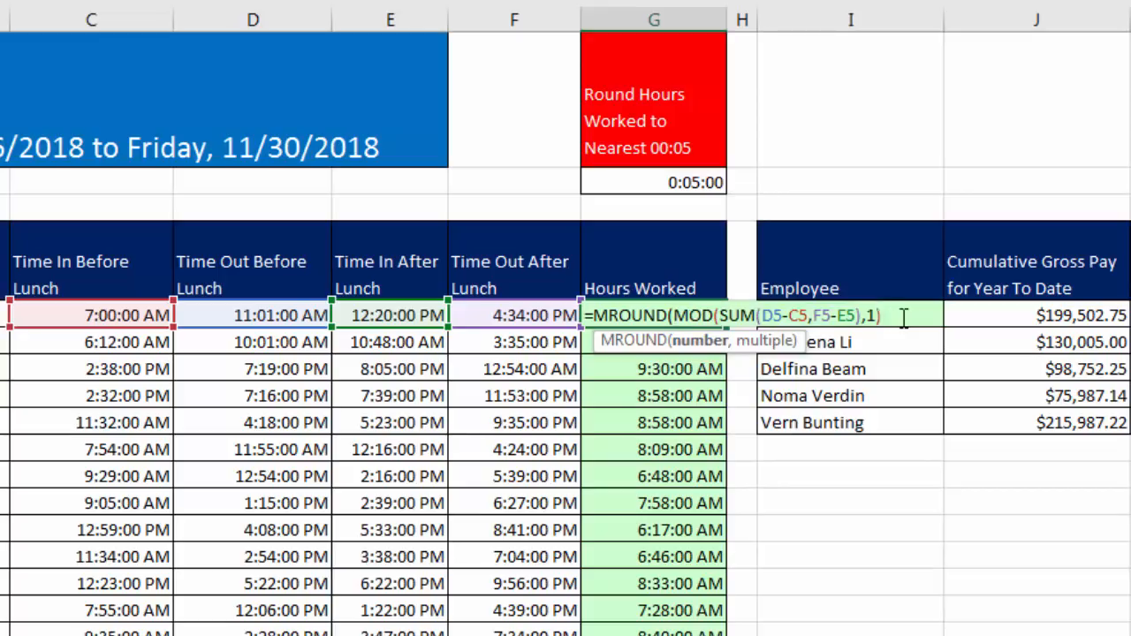
pyautogui.write(',')
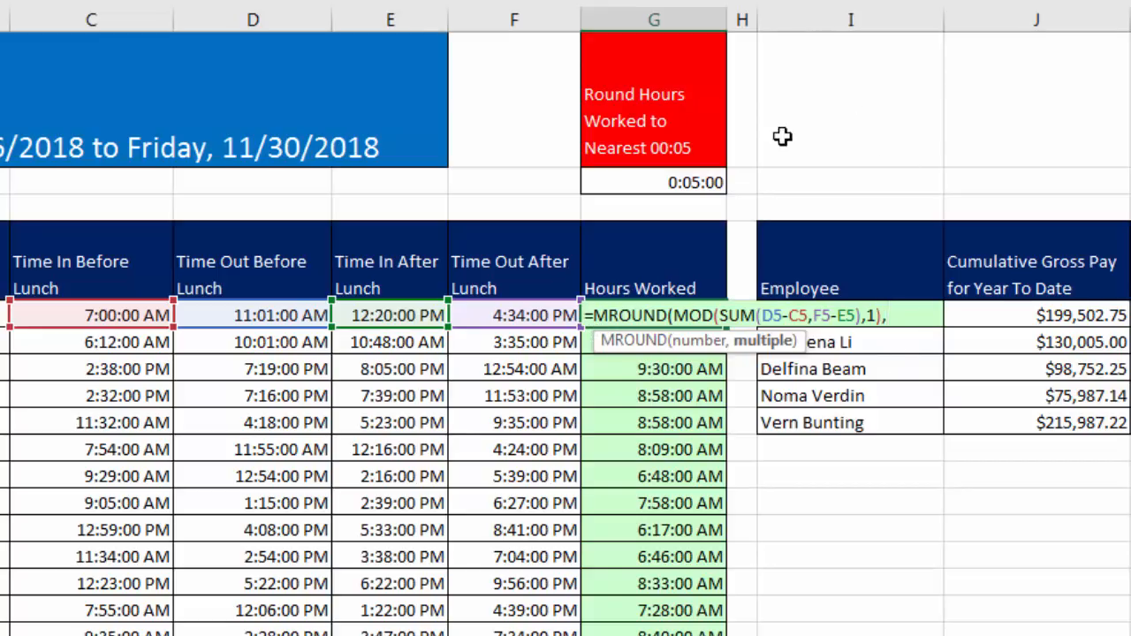
pyautogui.click(665, 183)
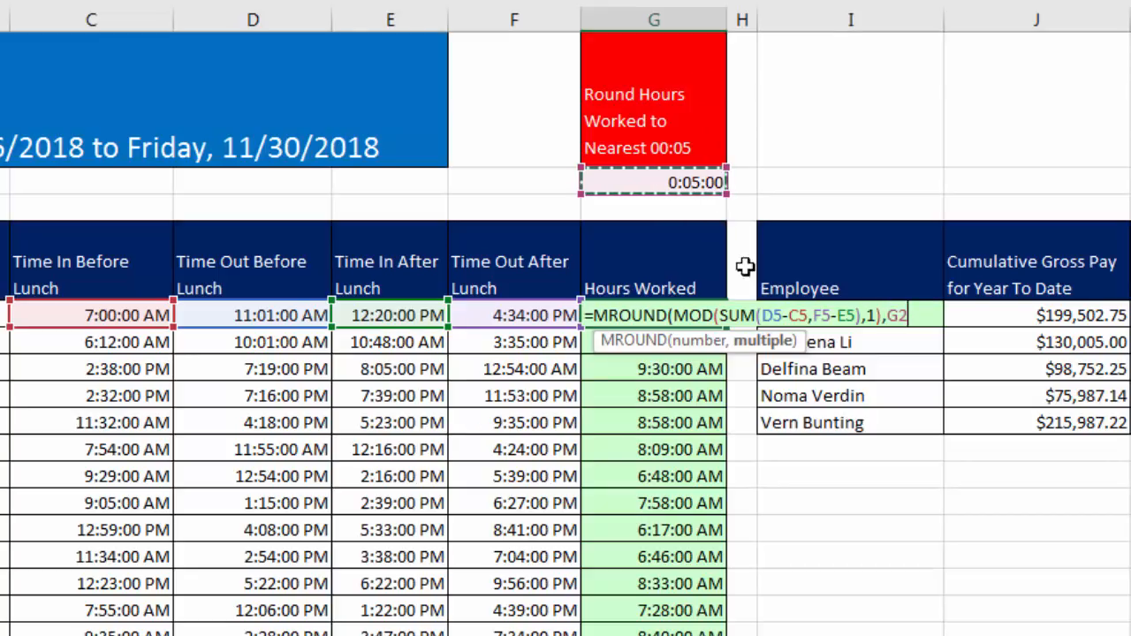
pyautogui.press('F4')
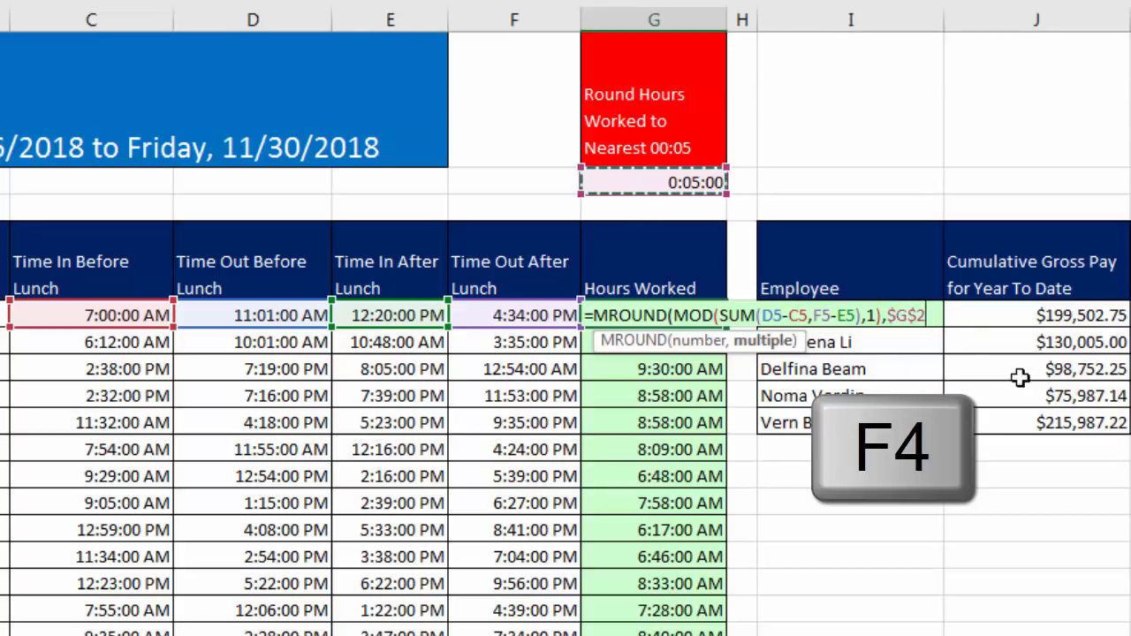
pyautogui.write(')')
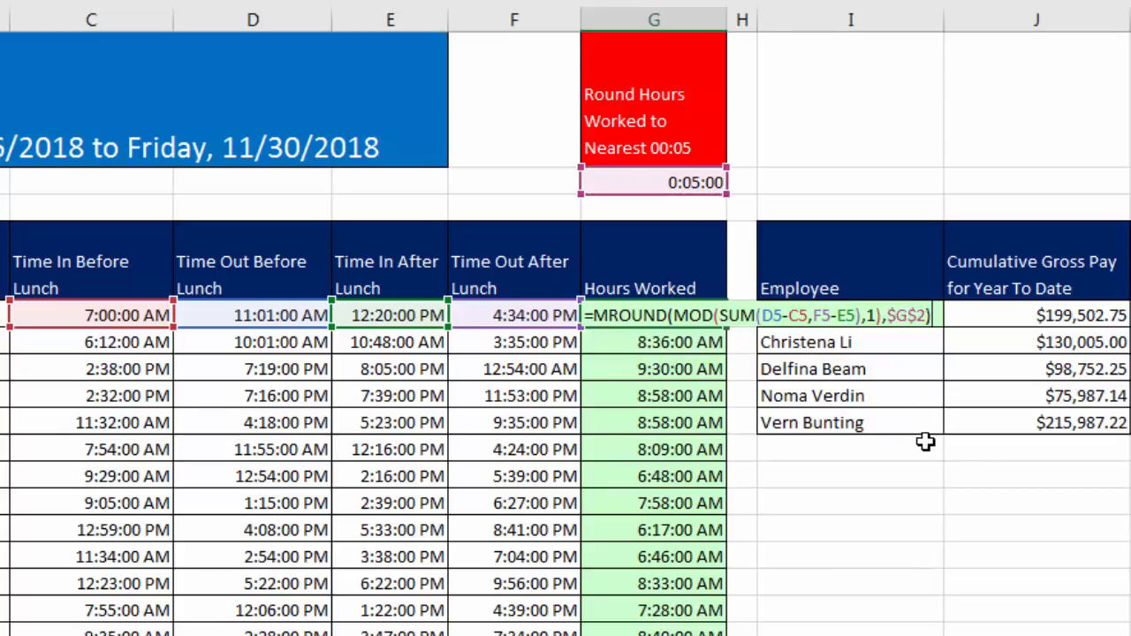
pyautogui.hotkey('ctrl', 'Return')
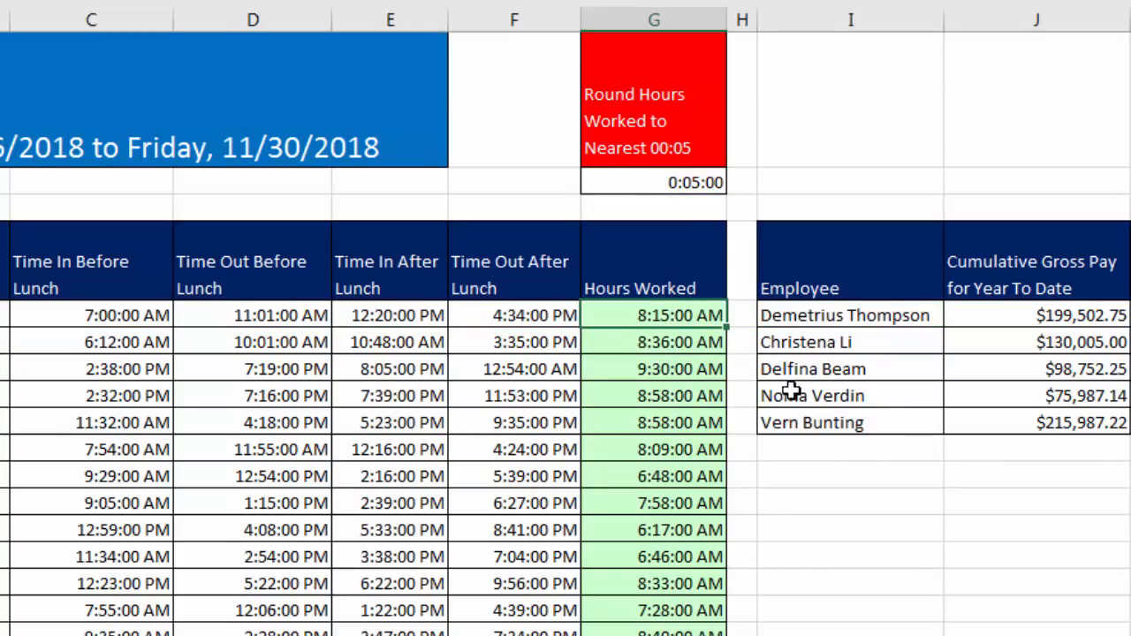
pyautogui.doubleClick(726, 324)
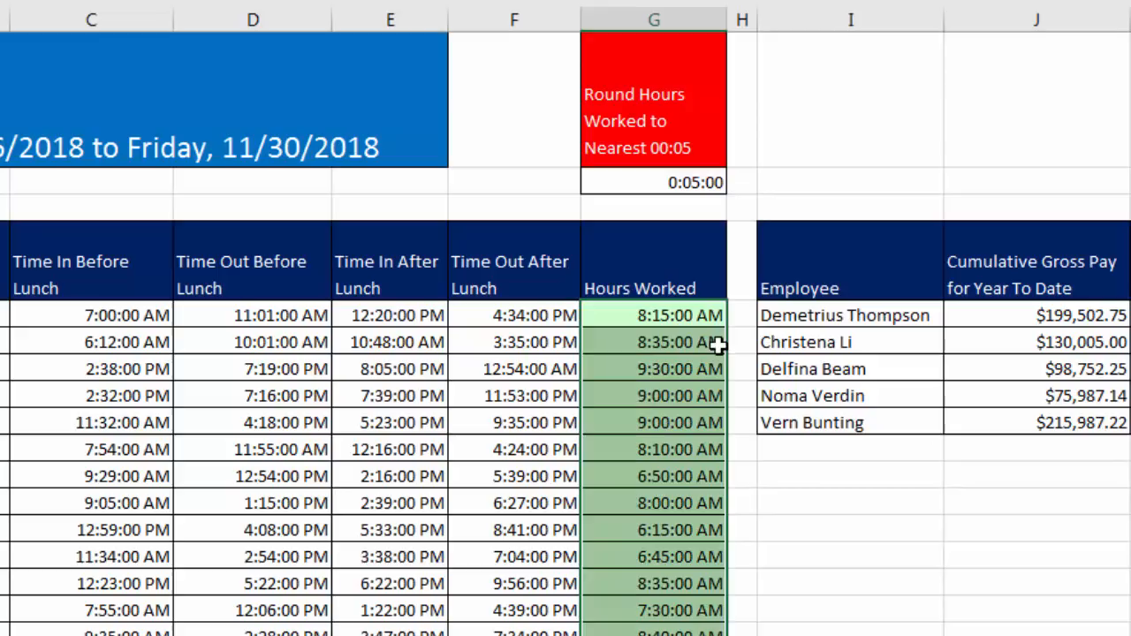
# Check the rounded Hours Worked values in G6 and G8 and the copied formula in G29.
pyautogui.click(696, 345)
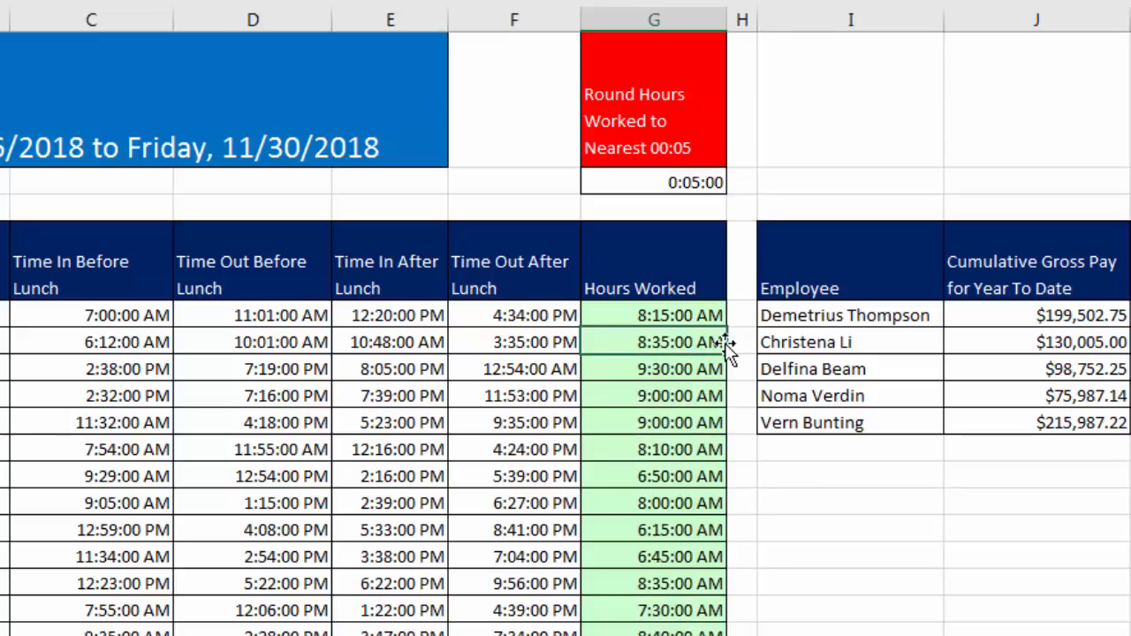
pyautogui.click(707, 394)
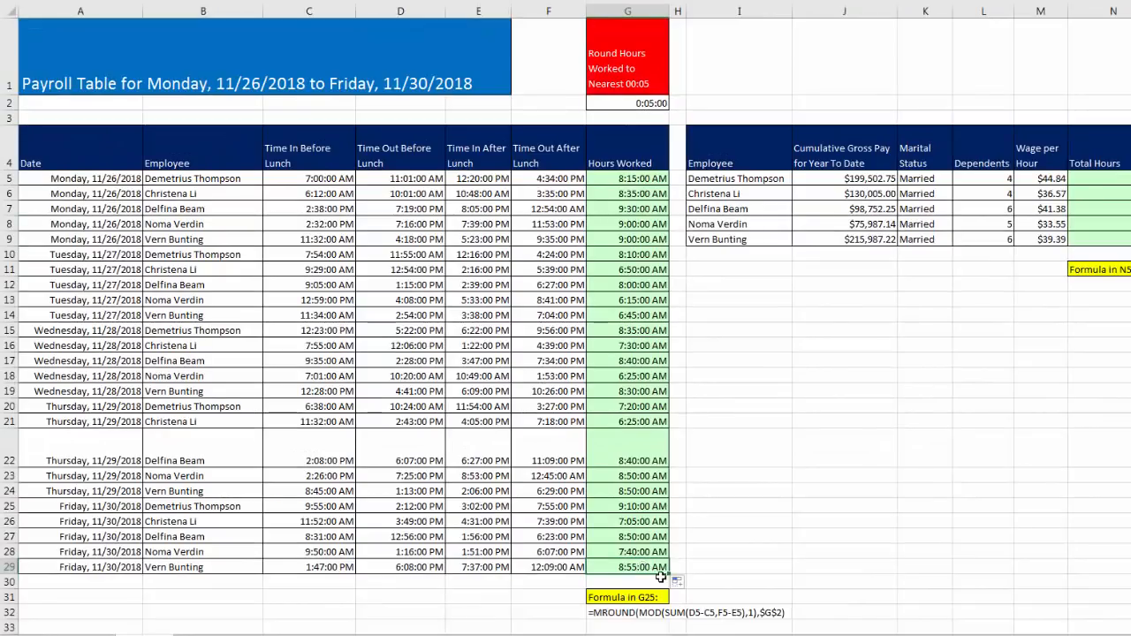
pyautogui.doubleClick(604, 572)
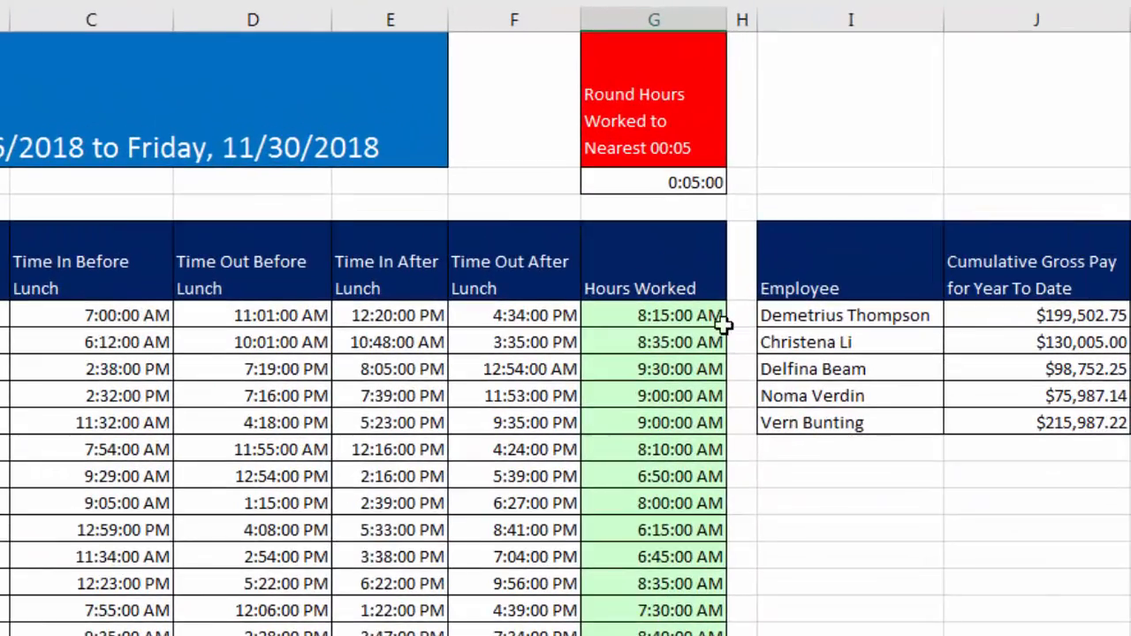
# Apply the General number format to G5 to reveal its underlying decimal number.
pyautogui.click(701, 320)
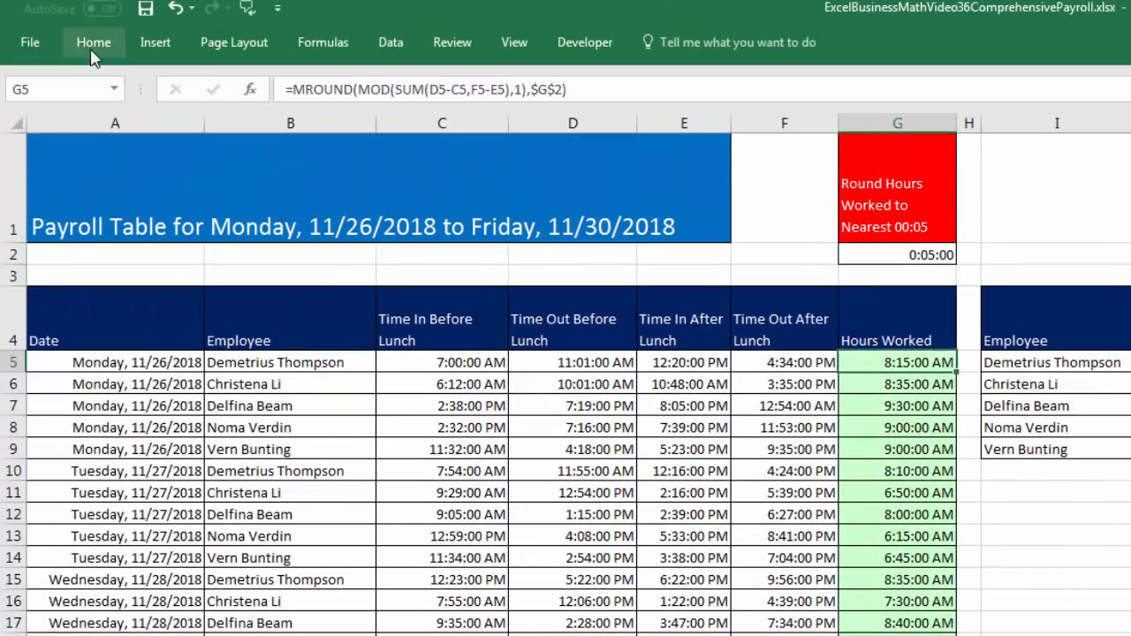
pyautogui.click(96, 46)
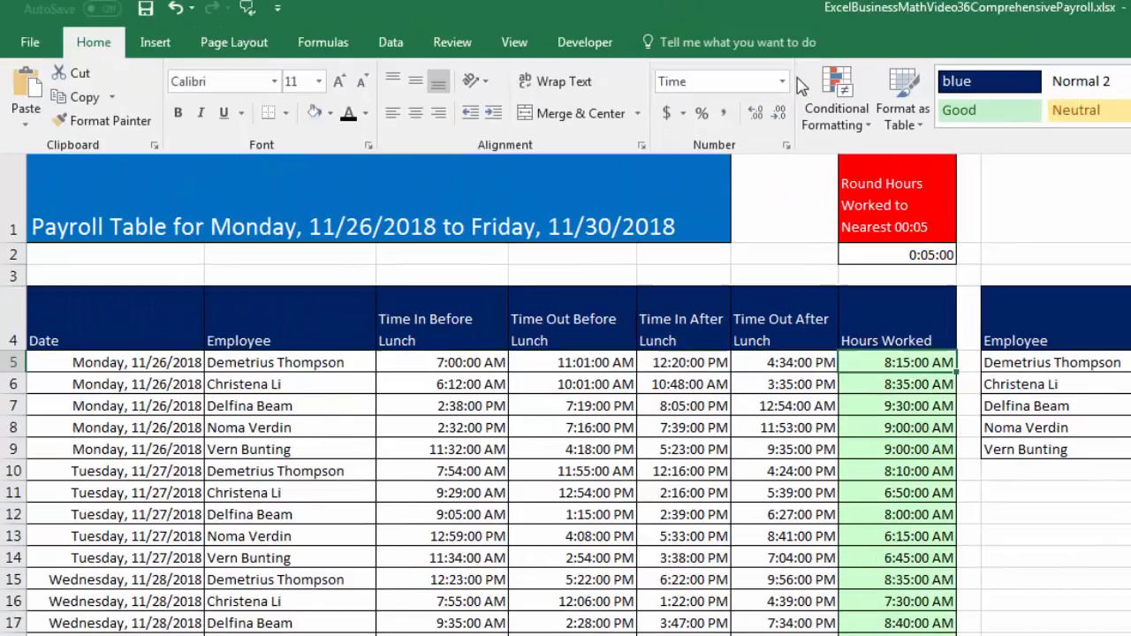
pyautogui.click(782, 82)
pyautogui.press('Escape')
pyautogui.press('Escape')
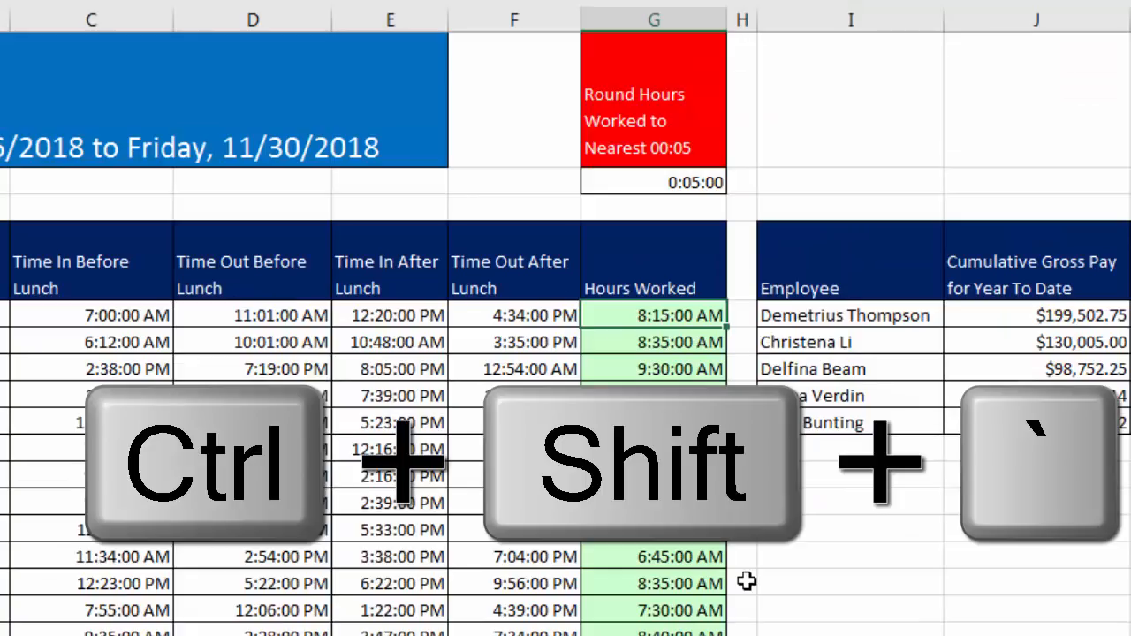
pyautogui.hotkey('ctrl', 'shift', '`')
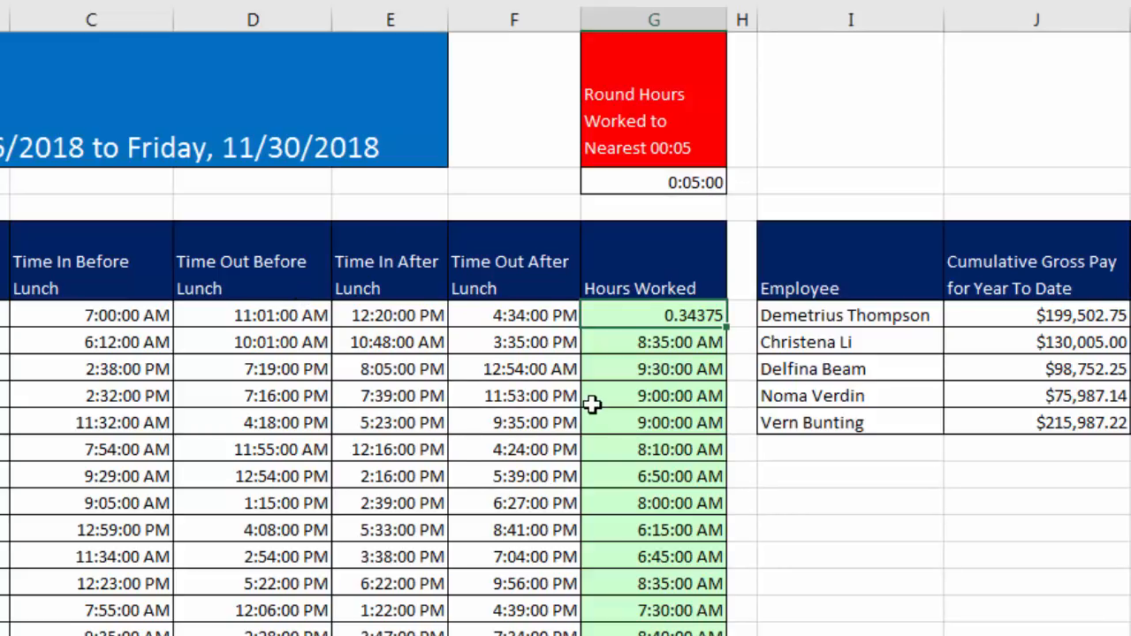
# Multiply the G5 formula by 24, apply the General number format, and copy it down through G29.
pyautogui.press('F2')
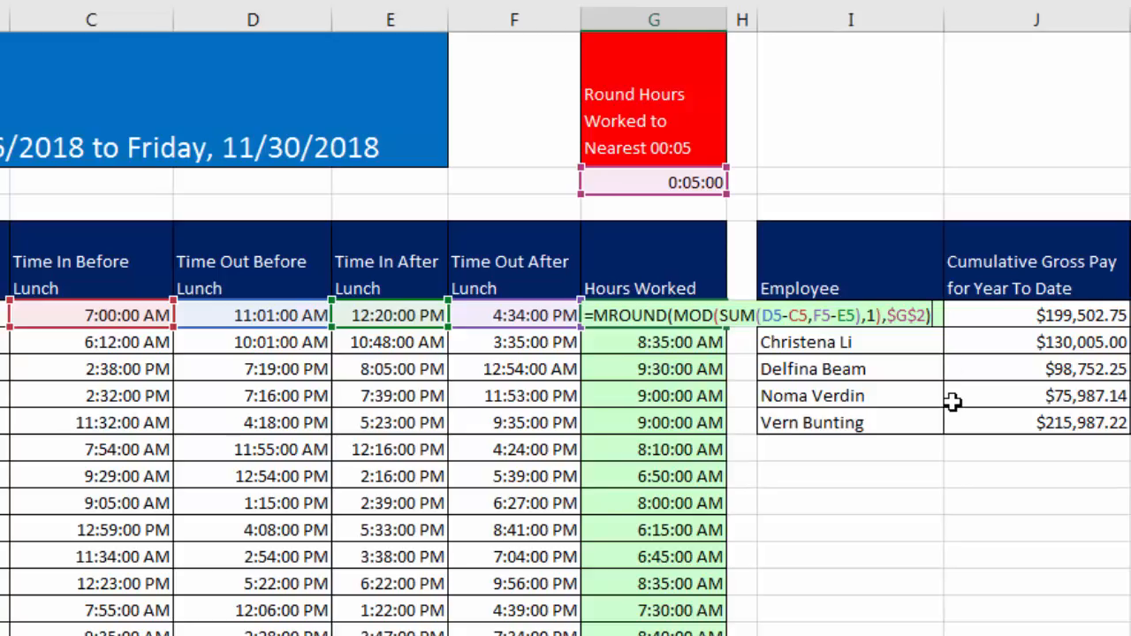
pyautogui.write('*24')
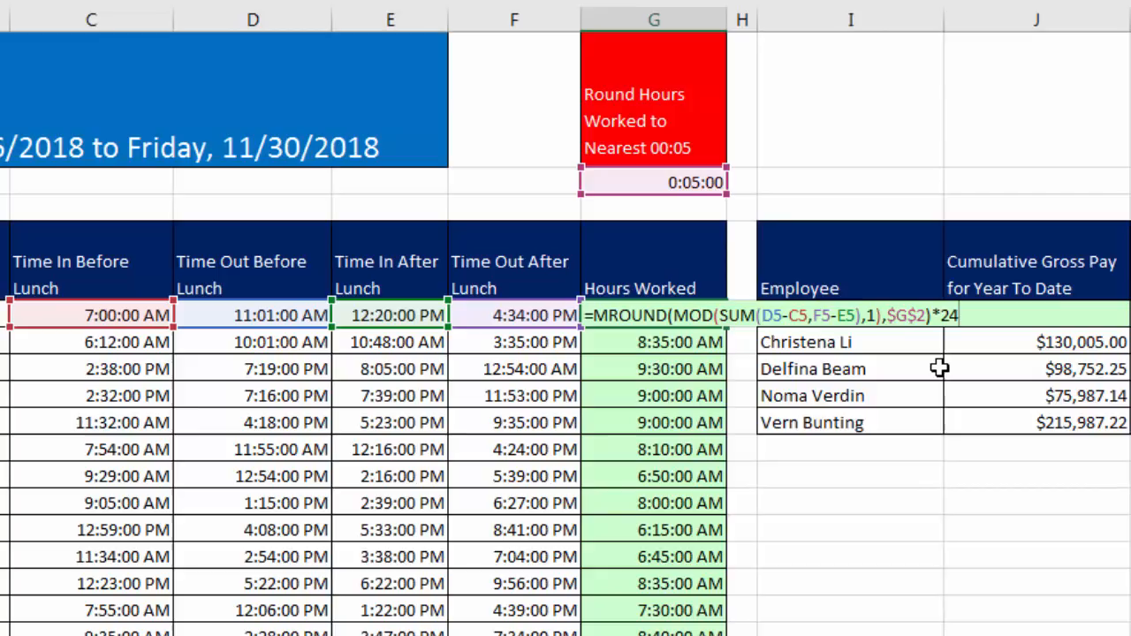
pyautogui.hotkey('ctrl', 'Return')
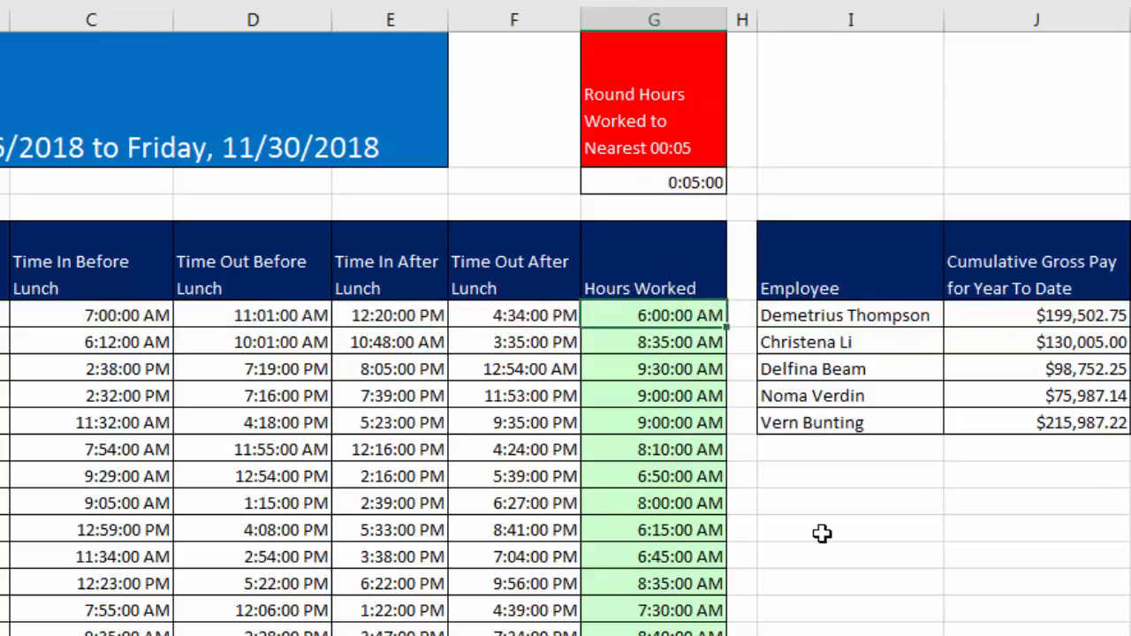
pyautogui.hotkey('ctrl', 'shift', '`')
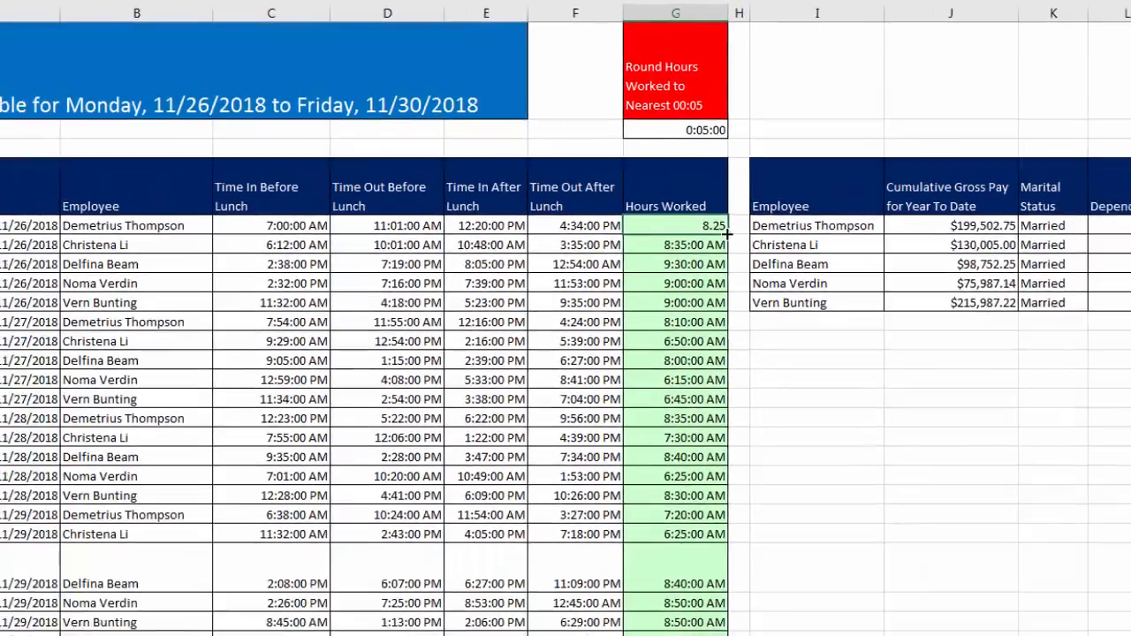
pyautogui.doubleClick(726, 233)
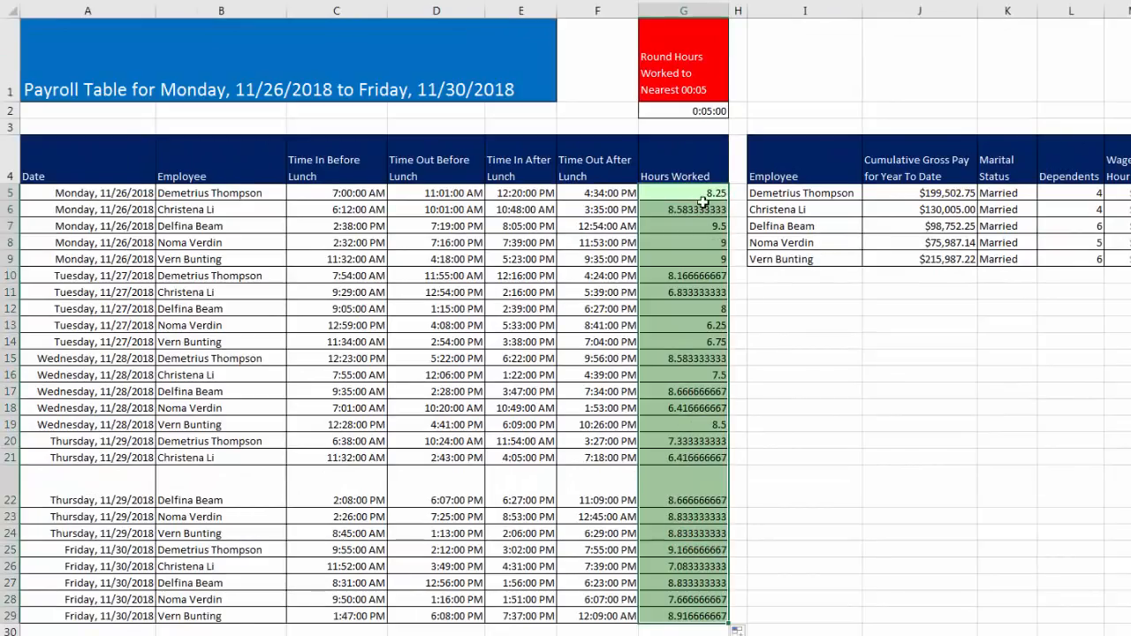
# Verify the cell references of the copied Hours Worked formula in G29.
pyautogui.click(698, 616)
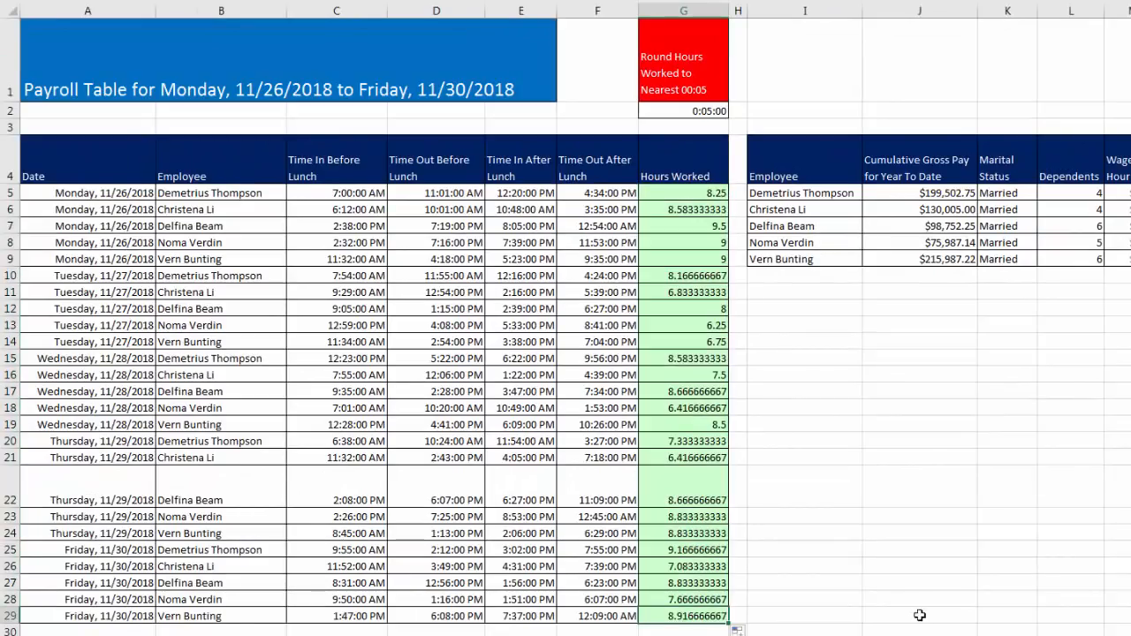
pyautogui.press('F2')
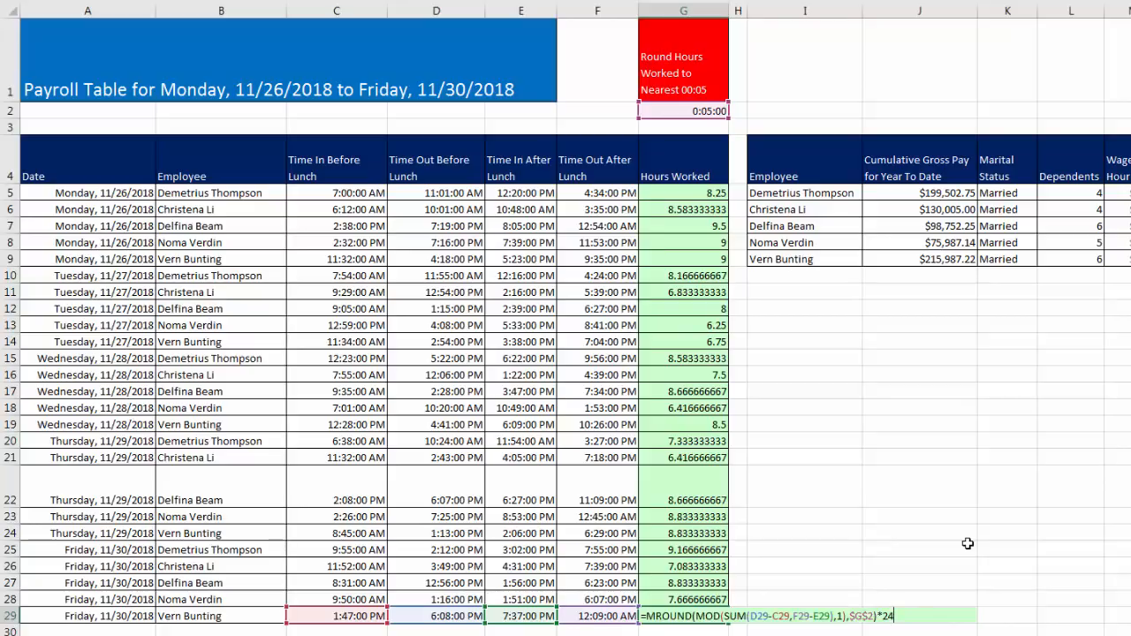
pyautogui.press('Escape')
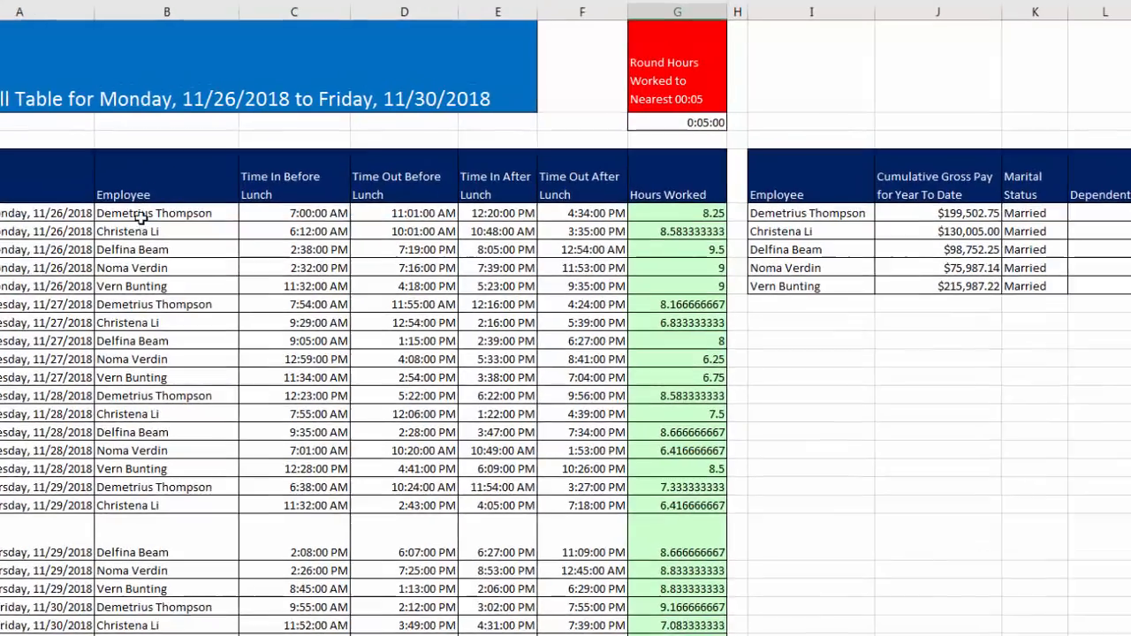
# Examine the first employee's daily time records in rows 5 and 10 of the payroll table.
pyautogui.moveTo(219, 194); pyautogui.dragTo(422, 192)
pyautogui.moveTo(337, 242); pyautogui.dragTo(669, 241)
pyautogui.moveTo(70, 344); pyautogui.dragTo(662, 348)
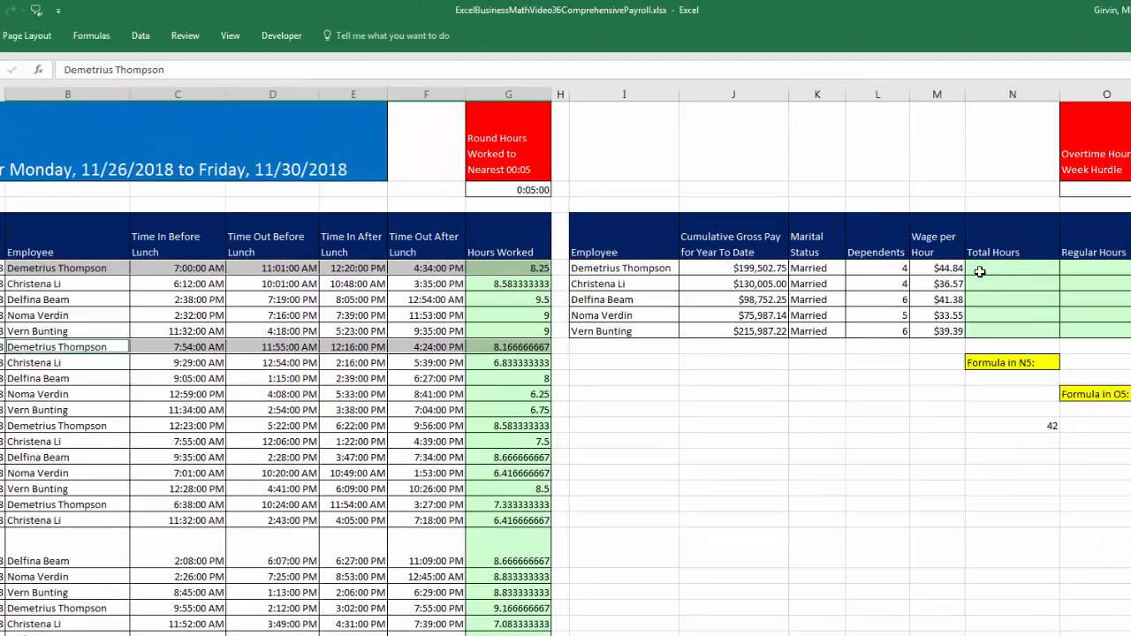
# Start a SUM formula over the Hours Worked range G5:G29 in the Total Hours cell N5.
pyautogui.click(981, 271)
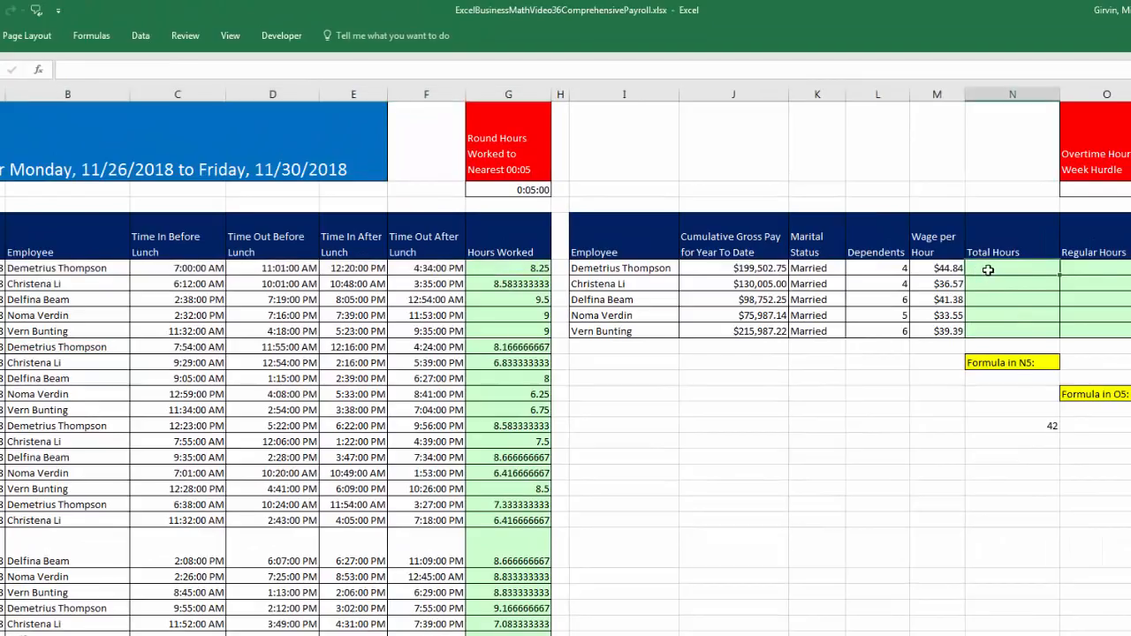
pyautogui.hotkey('alt', '=')
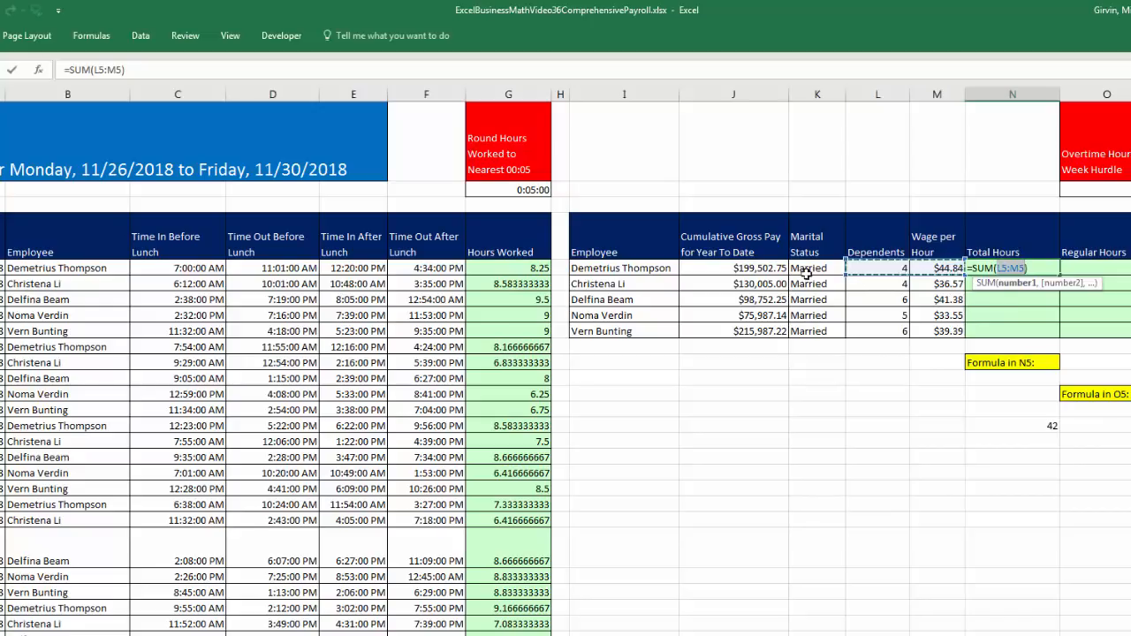
pyautogui.moveTo(513, 267); pyautogui.dragTo(495, 376)
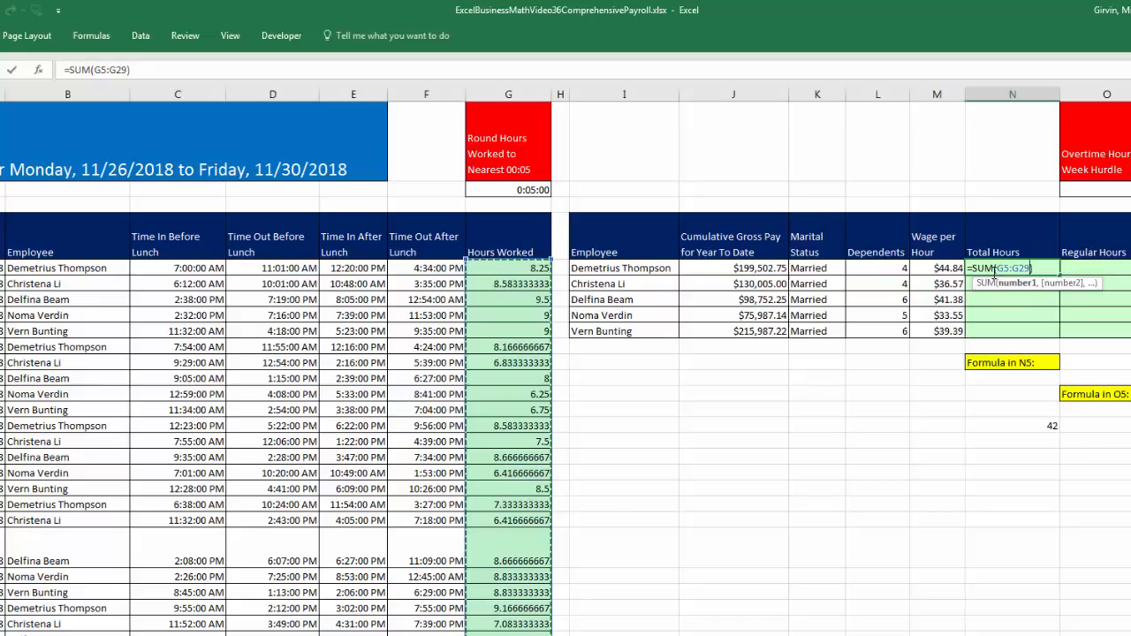
# Replace the SUM expression in the Total Hours cell N5 with the start of a SUMIFS function.
pyautogui.moveTo(995, 268); pyautogui.dragTo(1079, 272)
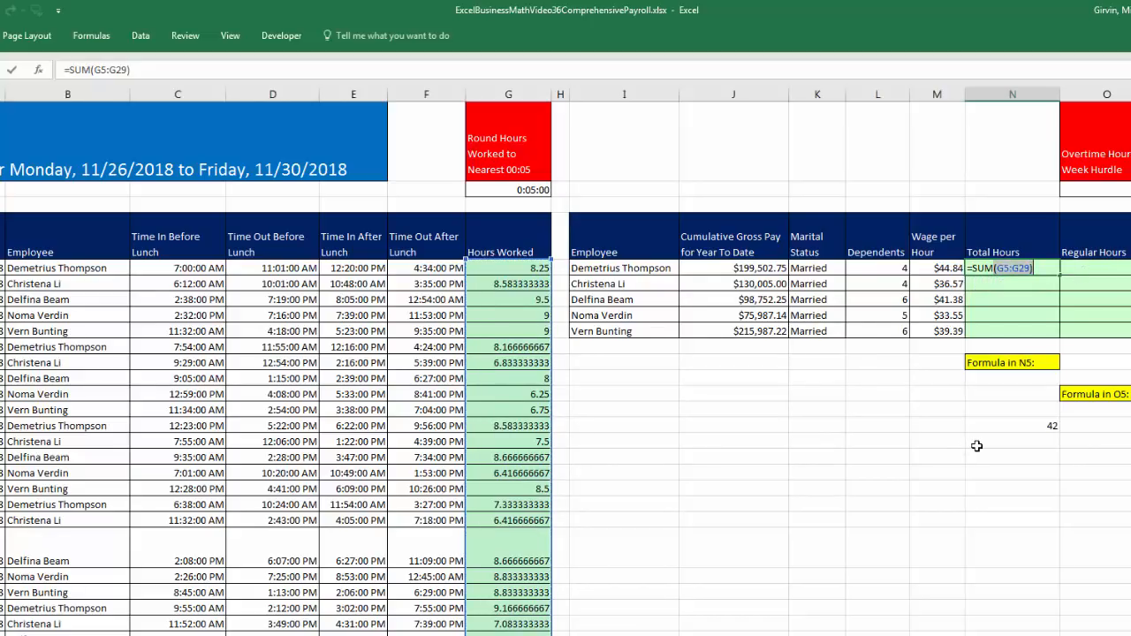
pyautogui.press('BackSpace')
pyautogui.press('BackSpace')
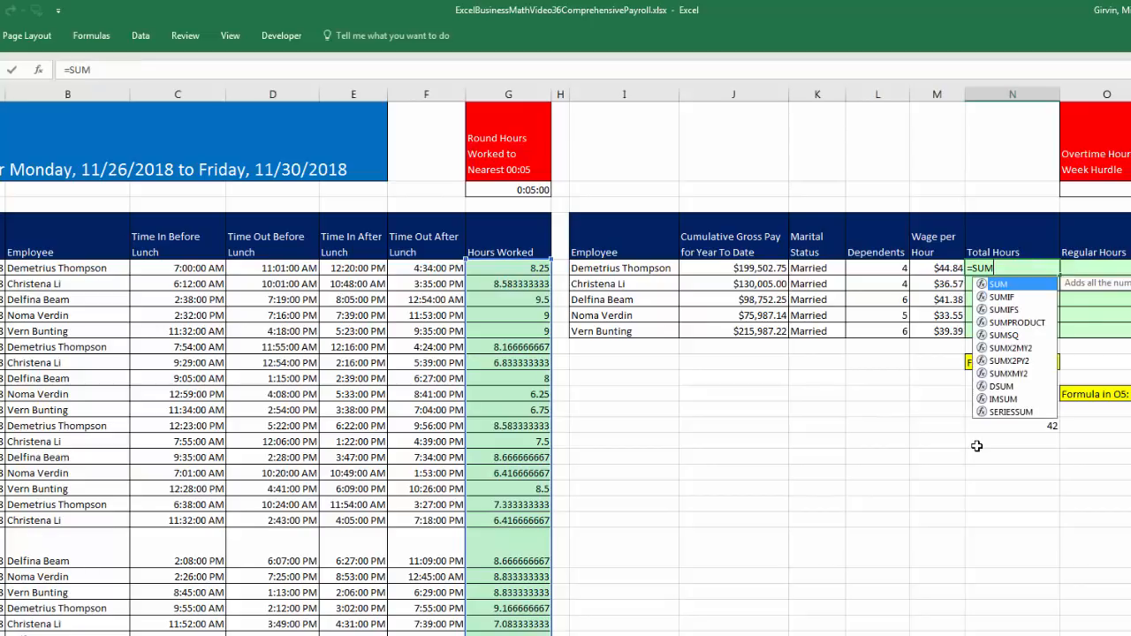
pyautogui.write('ifs')
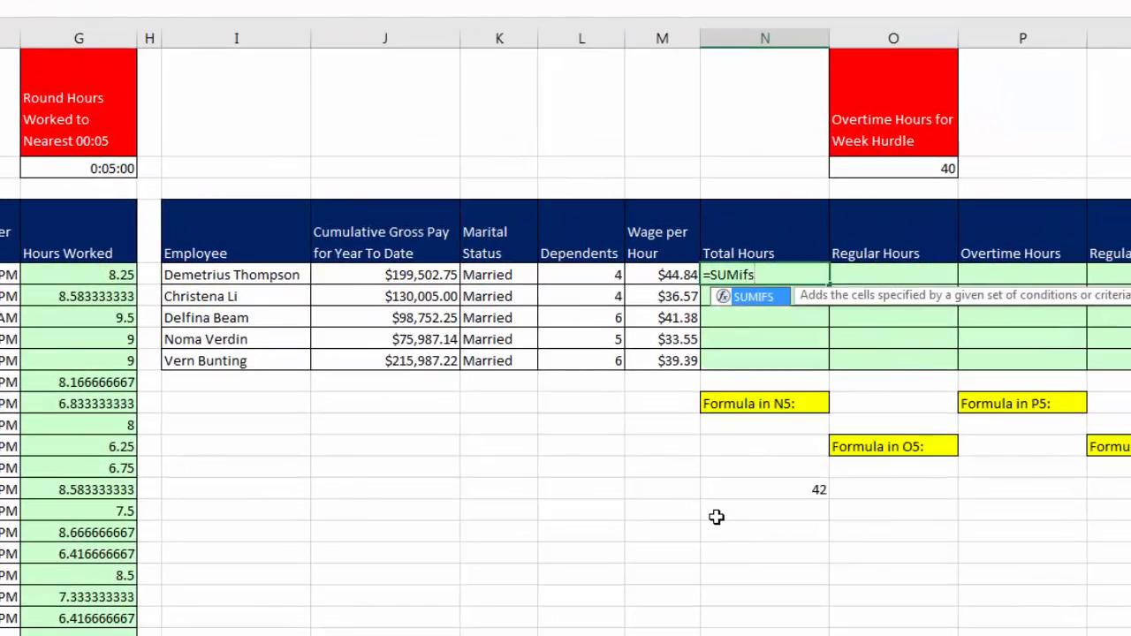
pyautogui.press('Tab')
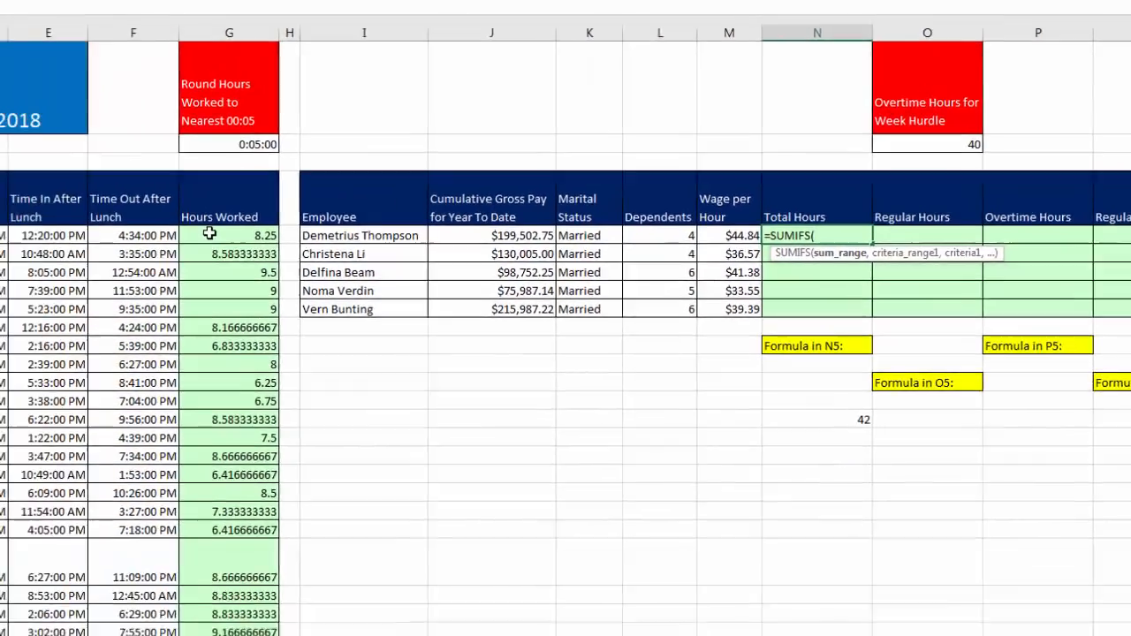
# Set the SUMIFS sum range in N5 to the Hours Worked cells as the absolute reference $G$5:$G$29.
pyautogui.moveTo(71, 275); pyautogui.dragTo(56, 362)
pyautogui.moveTo(327, 291); pyautogui.dragTo(347, 613)
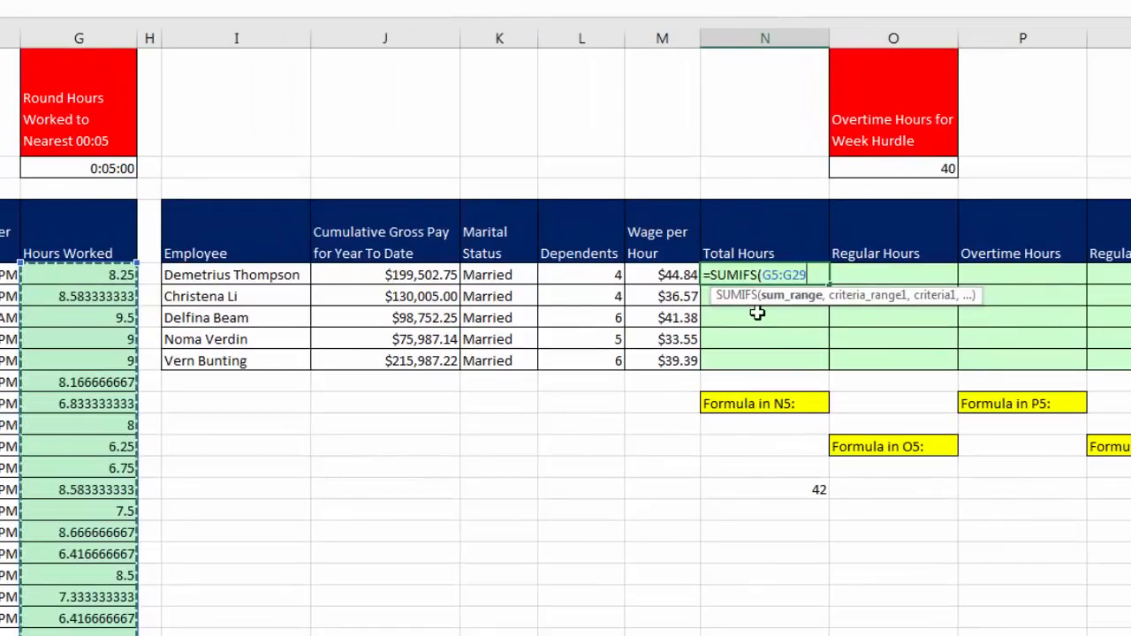
pyautogui.press('F4')
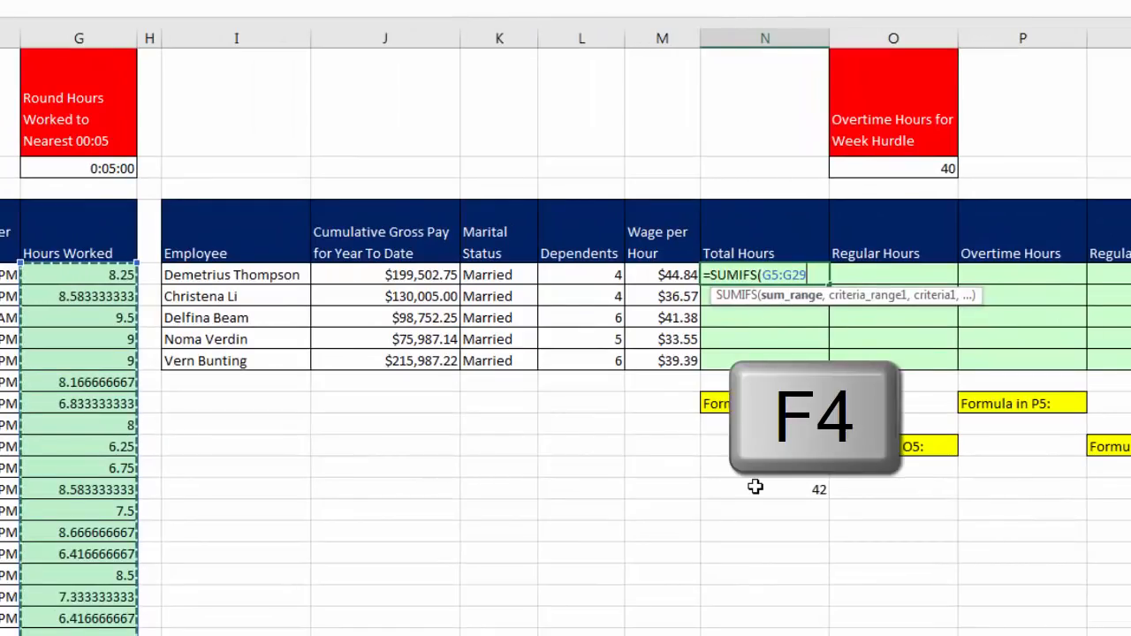
pyautogui.press('F4')
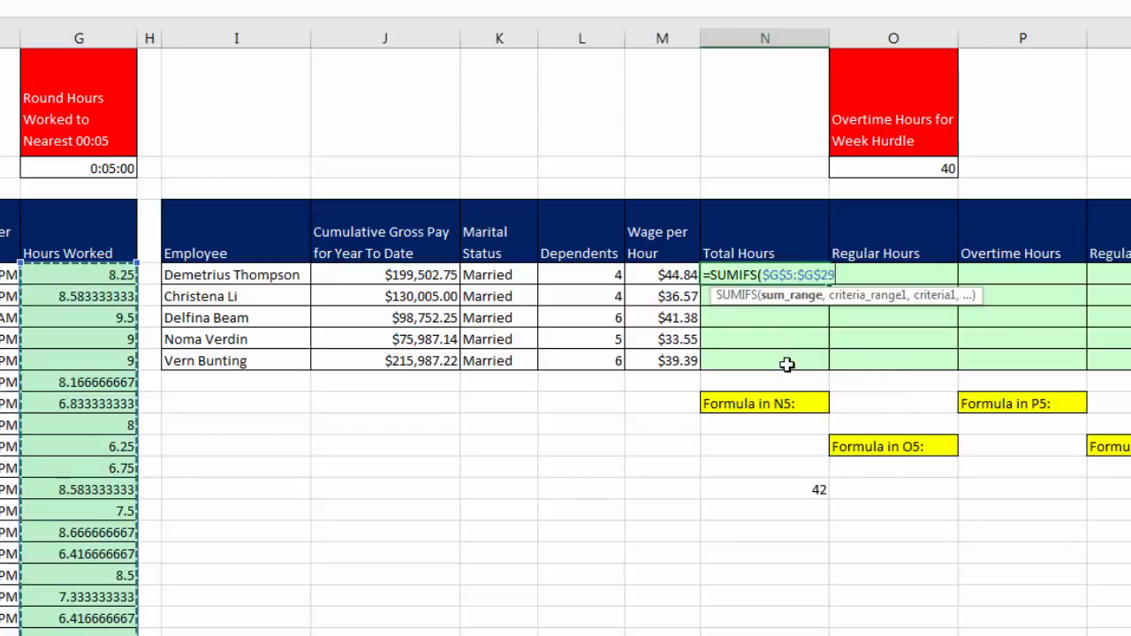
pyautogui.write(',')
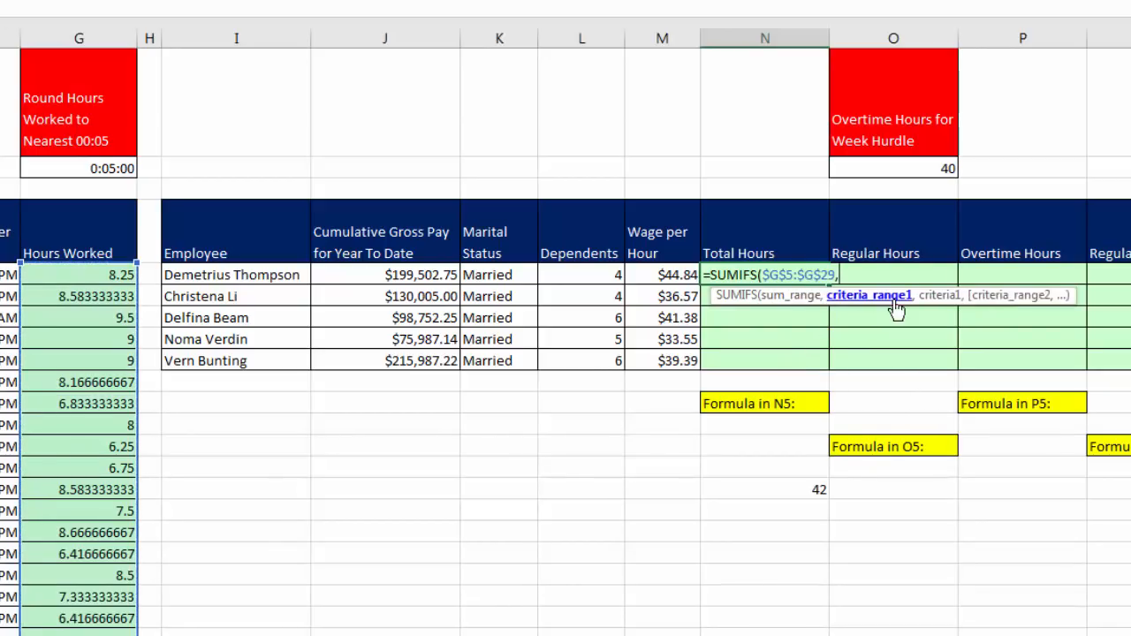
pyautogui.click(804, 300)
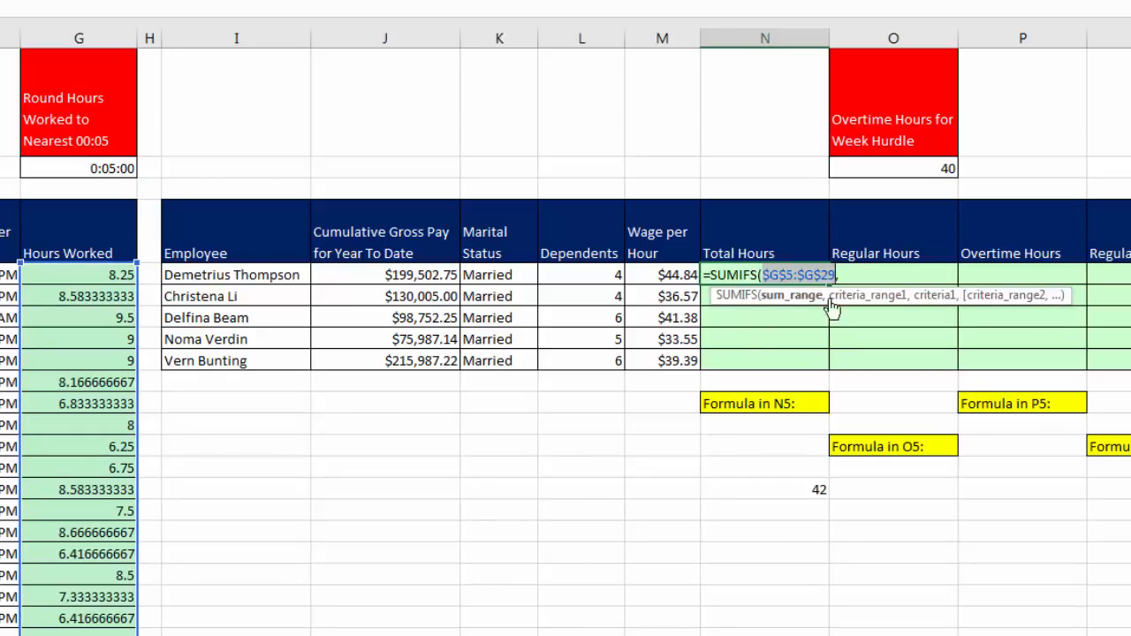
pyautogui.click(849, 275)
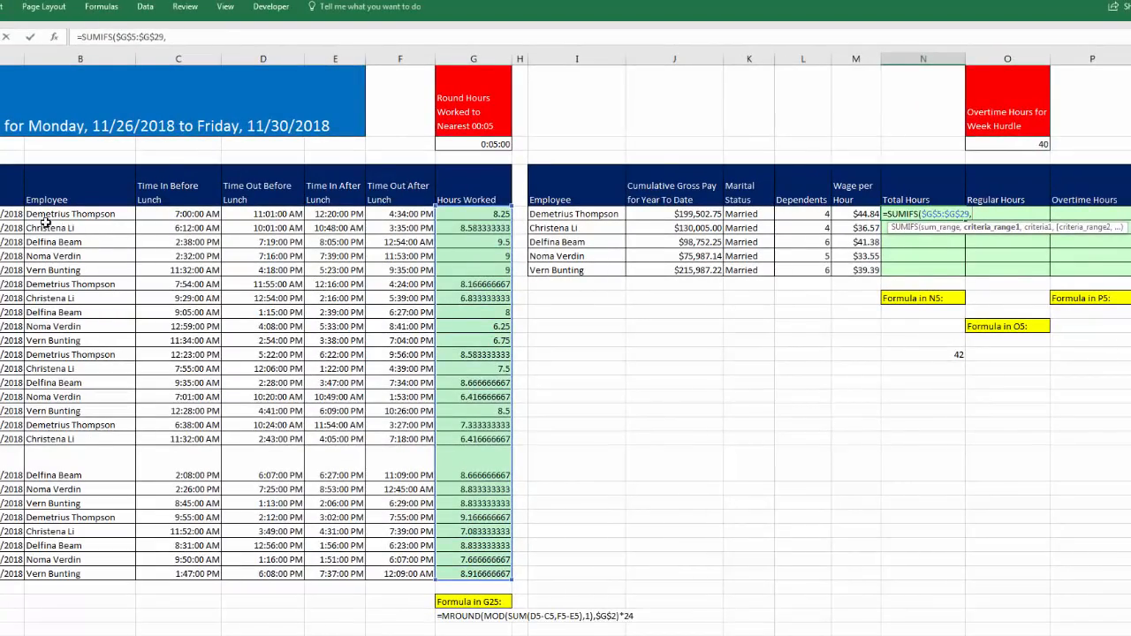
# Set the first SUMIFS criteria range to the Employee cells as the absolute reference $B$5:$B$29.
pyautogui.moveTo(55, 214); pyautogui.dragTo(44, 575)
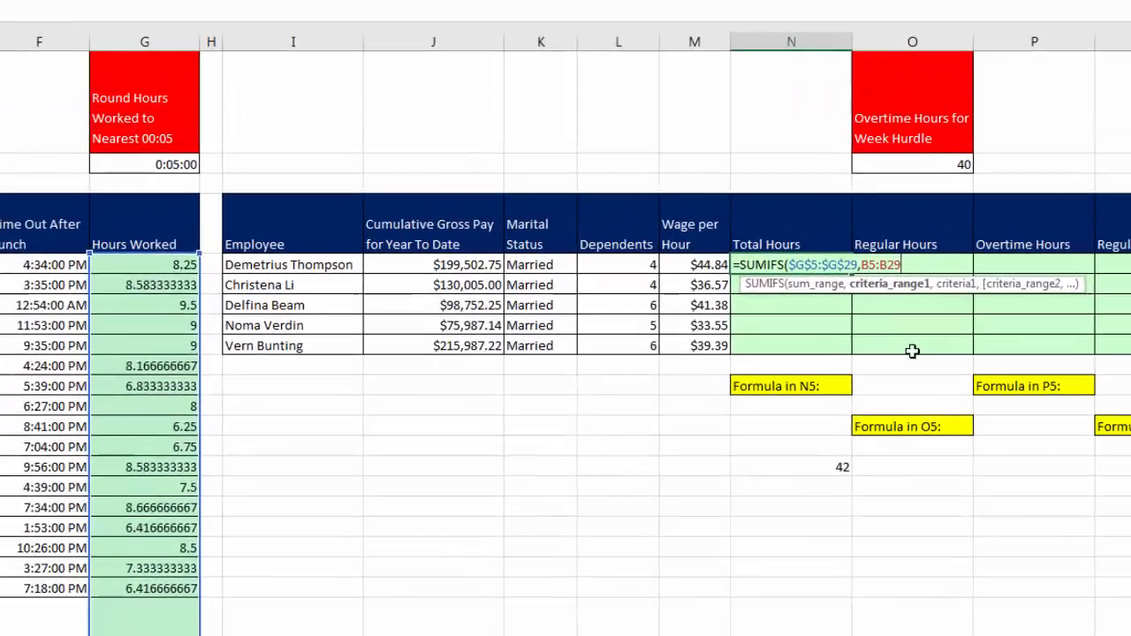
pyautogui.press('F4')
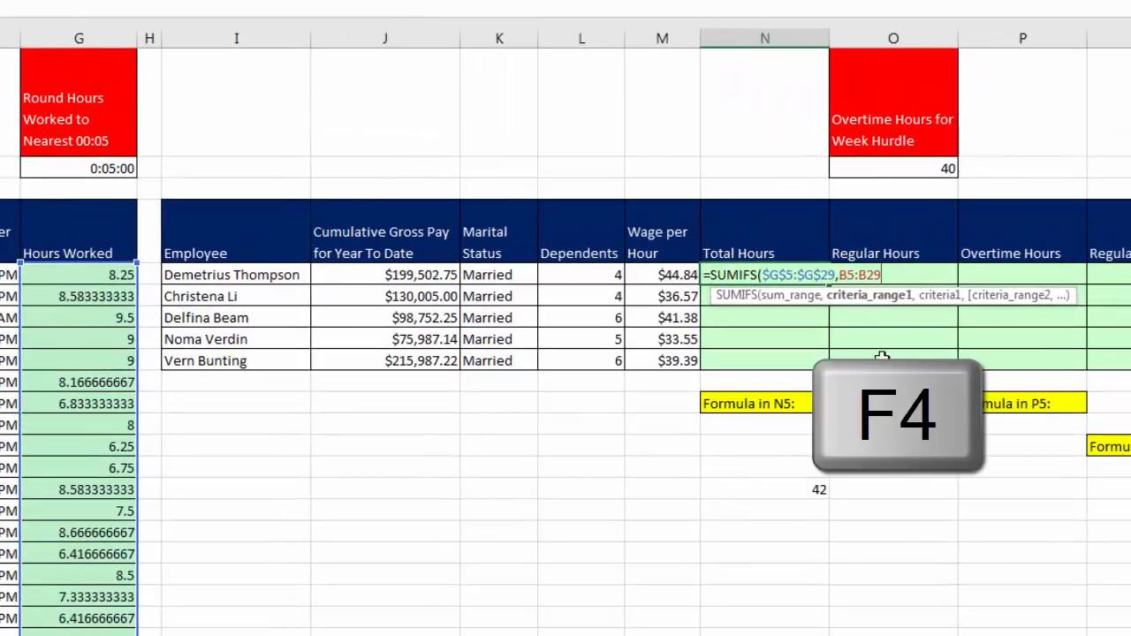
pyautogui.press('F4')
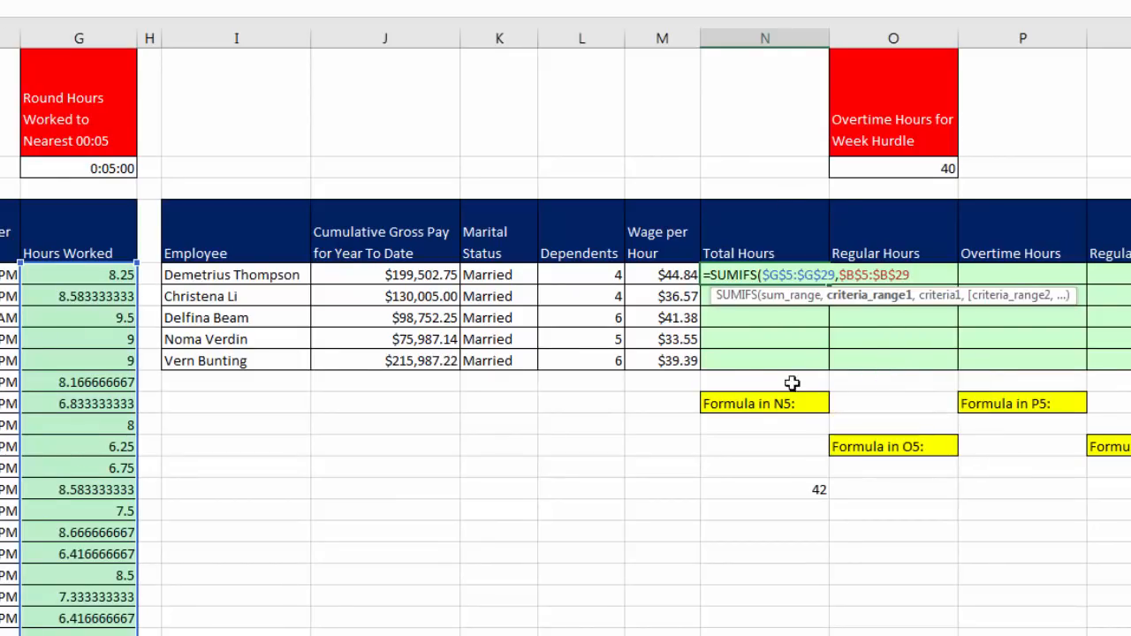
pyautogui.click(787, 296)
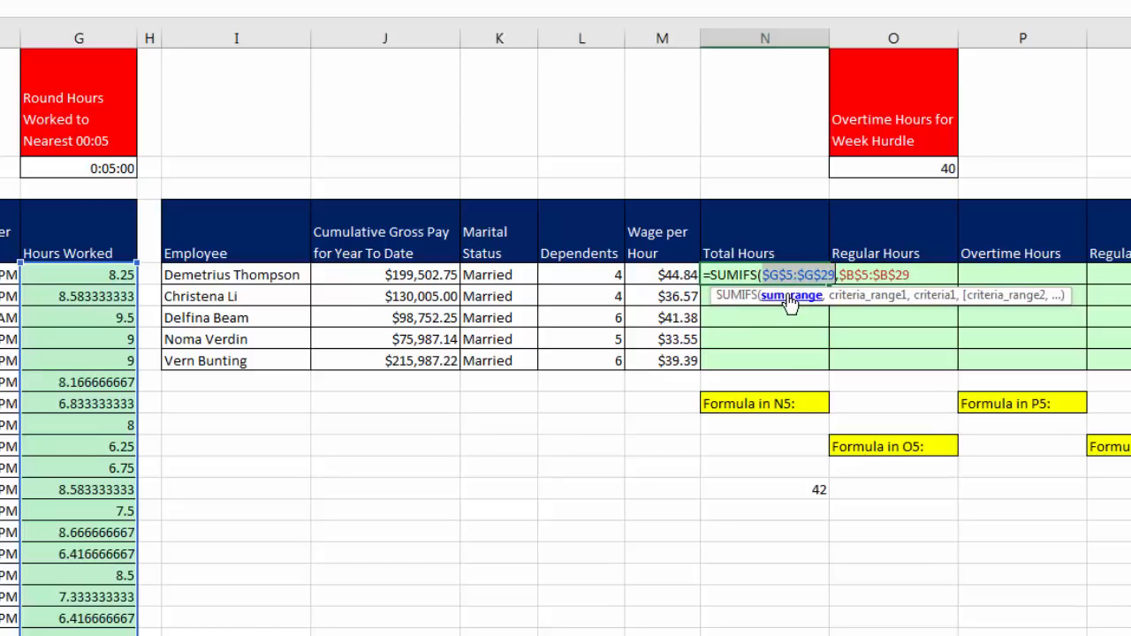
pyautogui.click(866, 303)
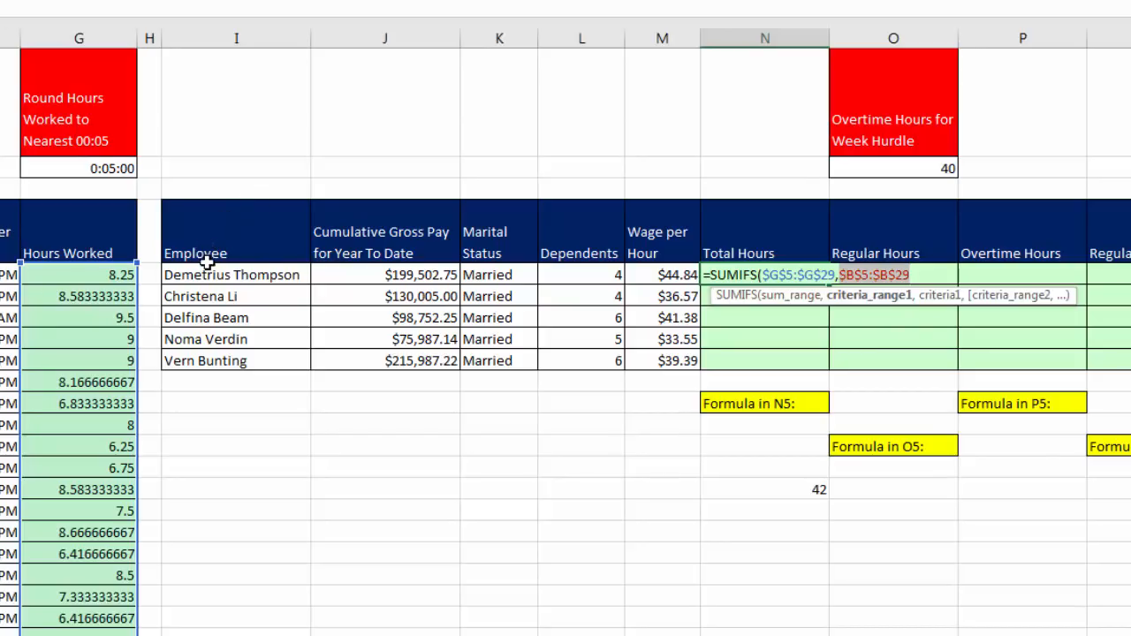
pyautogui.click(921, 278)
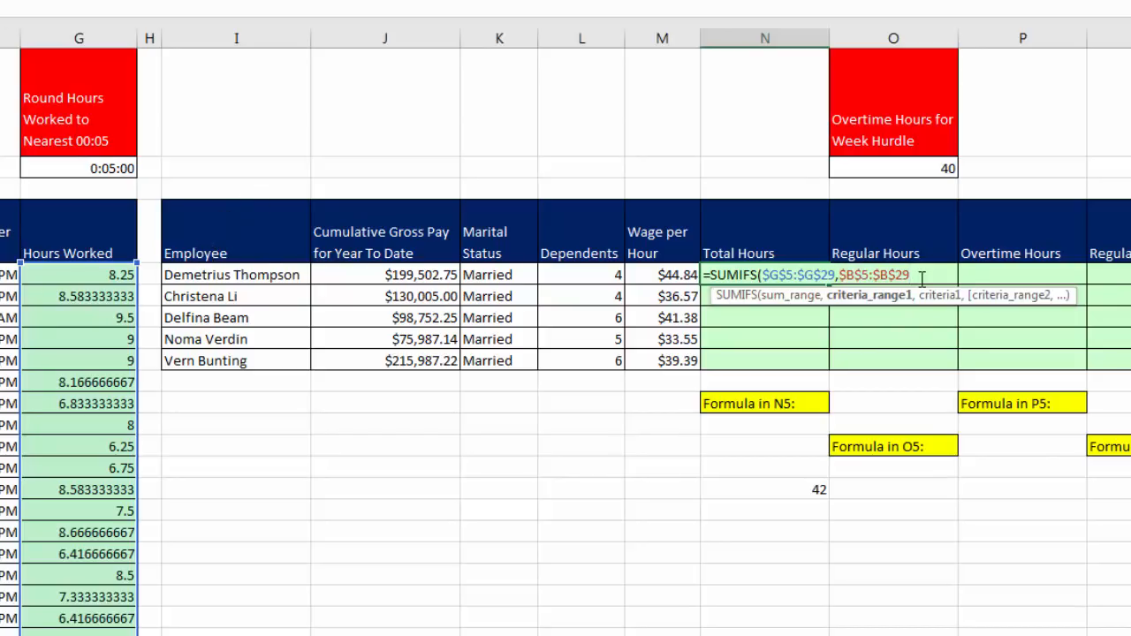
# Complete the SUMIFS formula with employee cell I5 as the relative criterion and copy it down the Total Hours column through N9.
pyautogui.write(',')
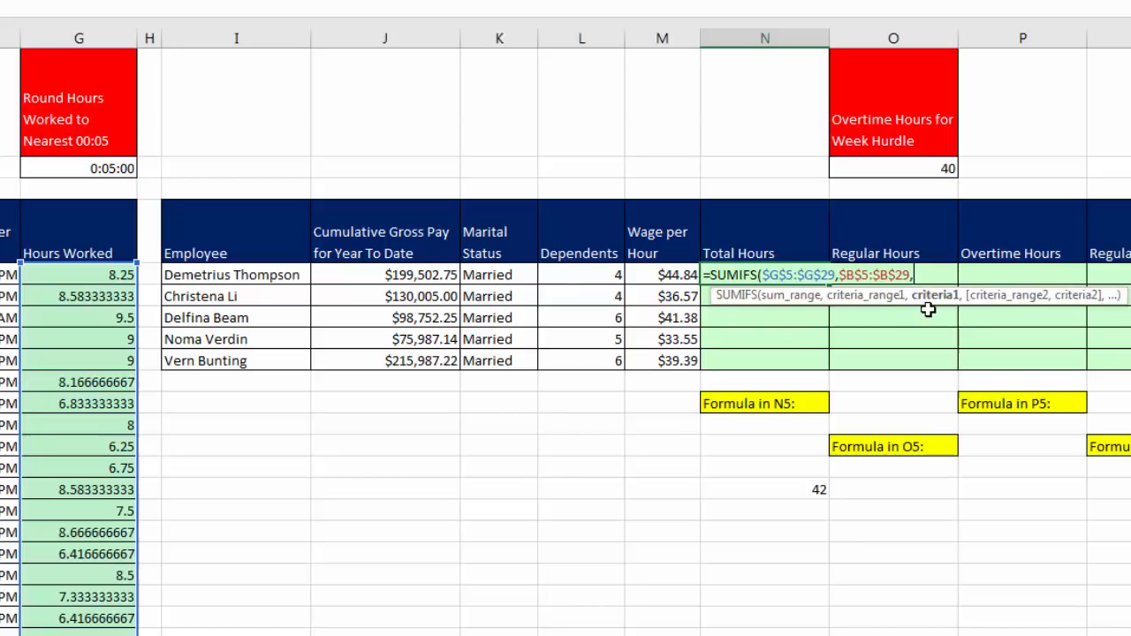
pyautogui.click(867, 301)
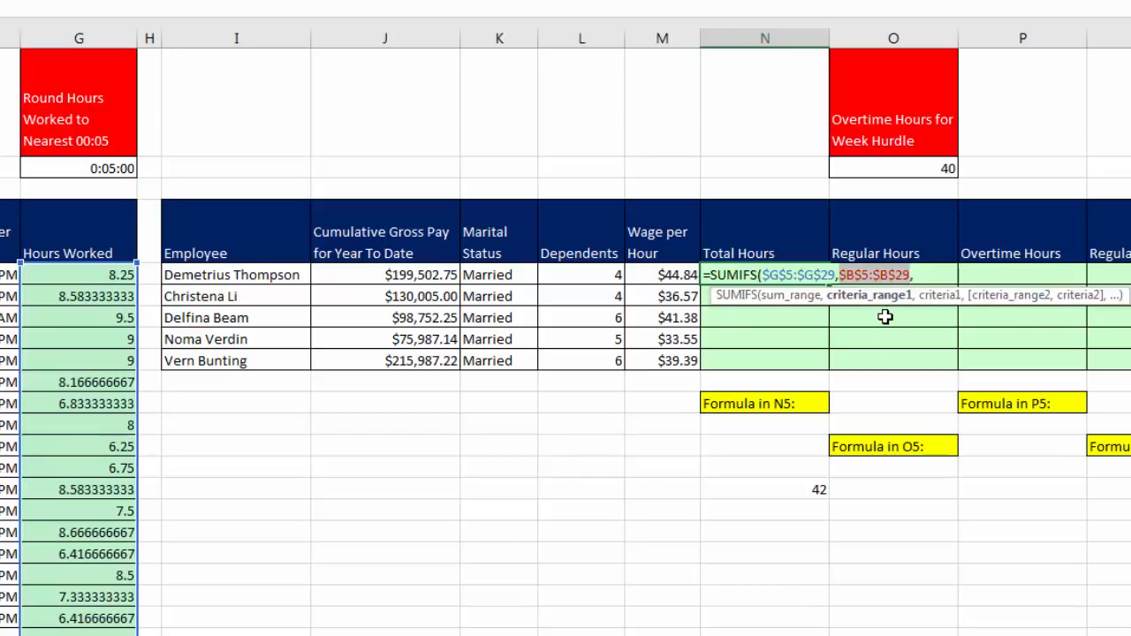
pyautogui.click(939, 298)
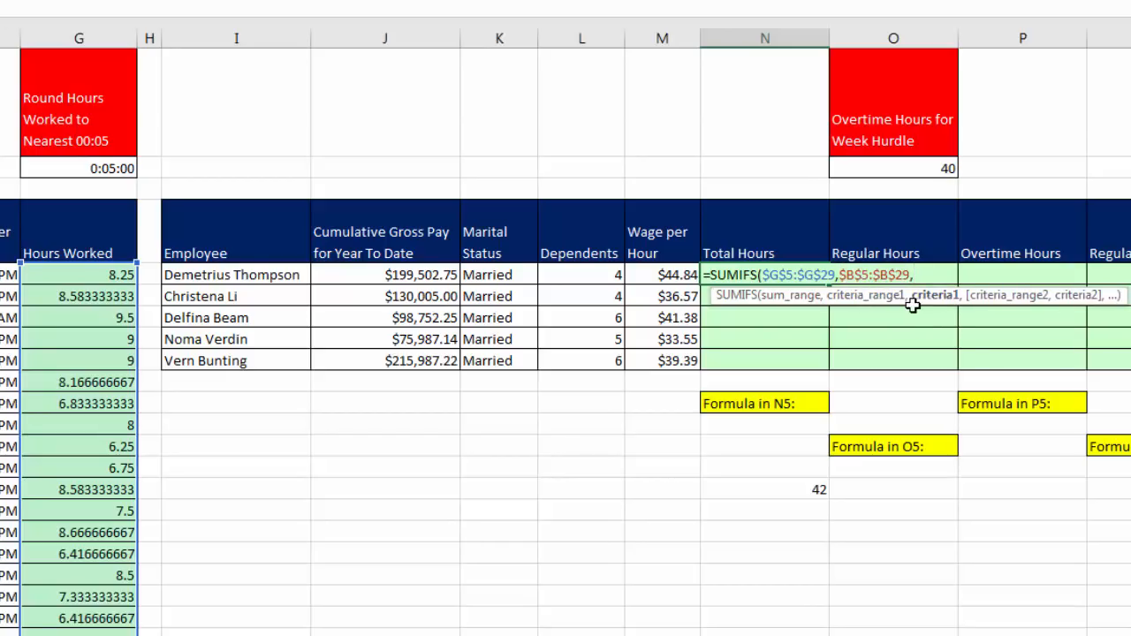
pyautogui.click(293, 275)
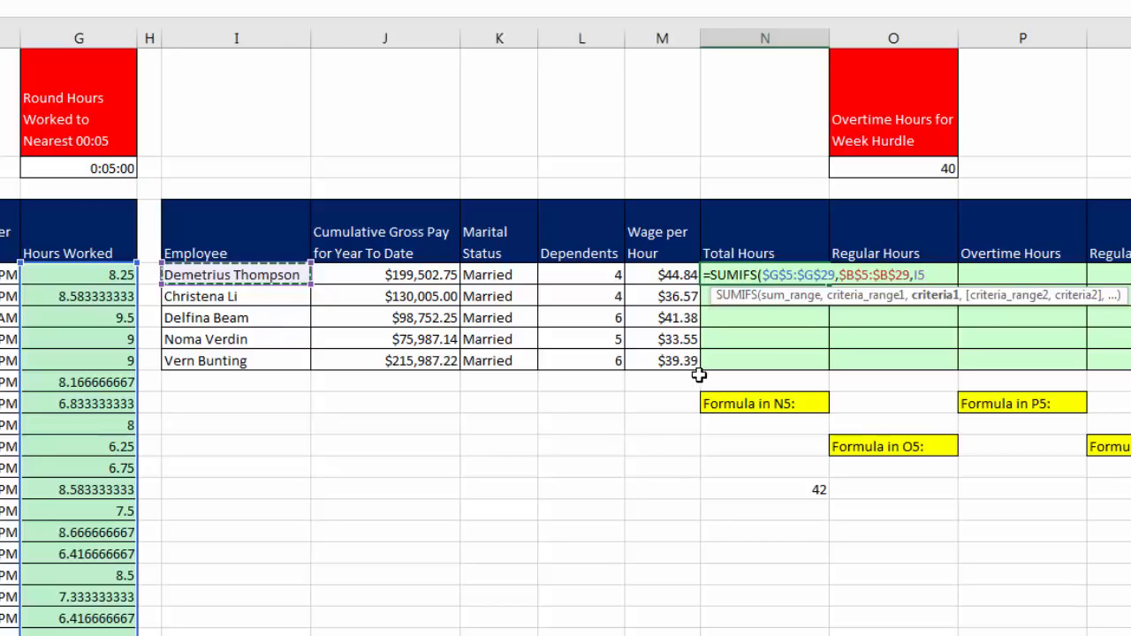
pyautogui.write(')')
pyautogui.hotkey('ctrl', 'Return')
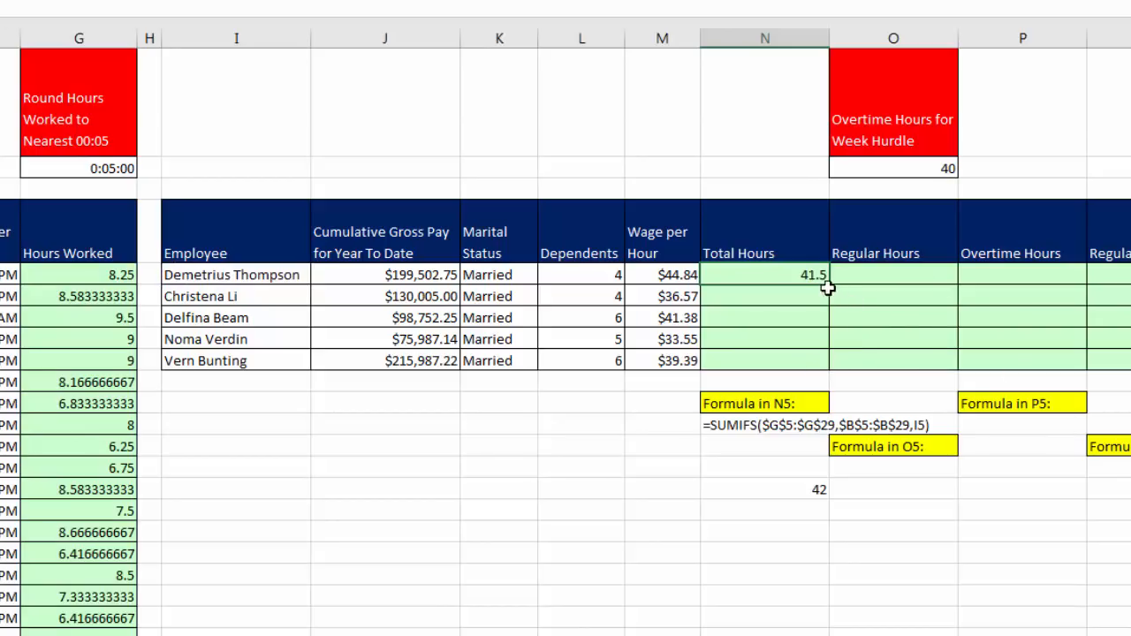
pyautogui.doubleClick(829, 286)
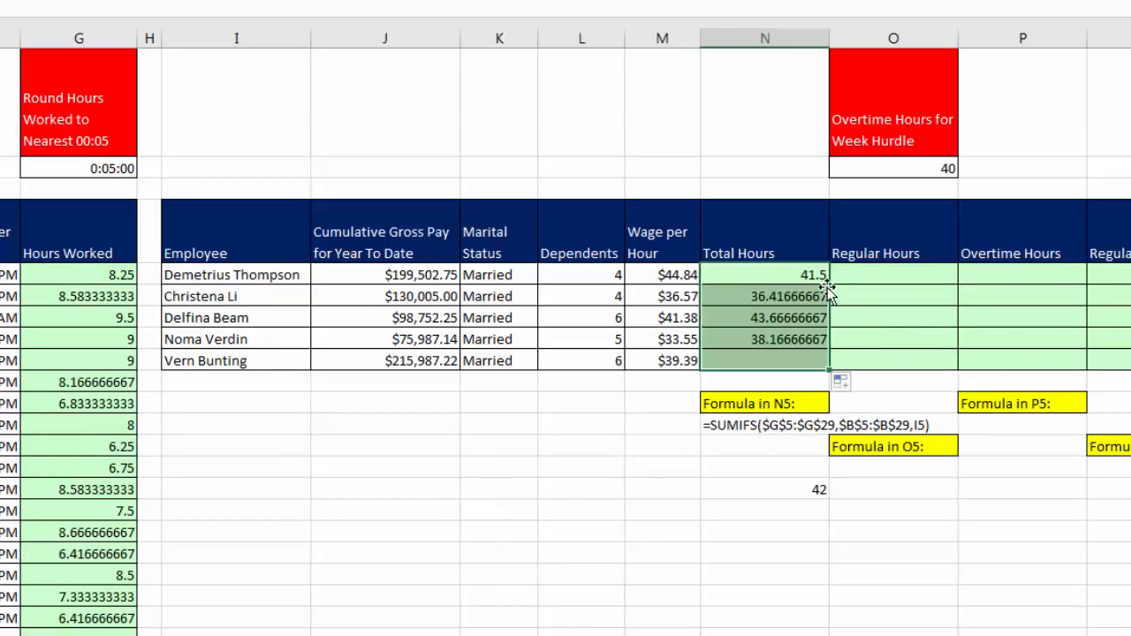
# Verify the sum range, criteria range and criterion references of the copied SUMIFS formula in N9.
pyautogui.click(724, 361)
pyautogui.press('F2')
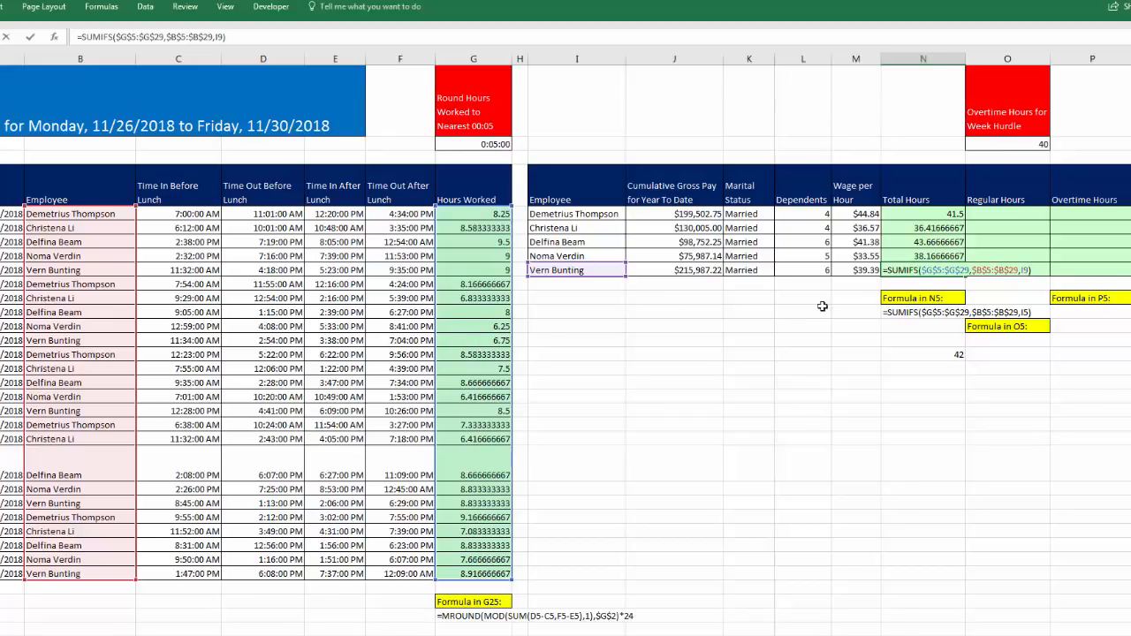
pyautogui.click(983, 274)
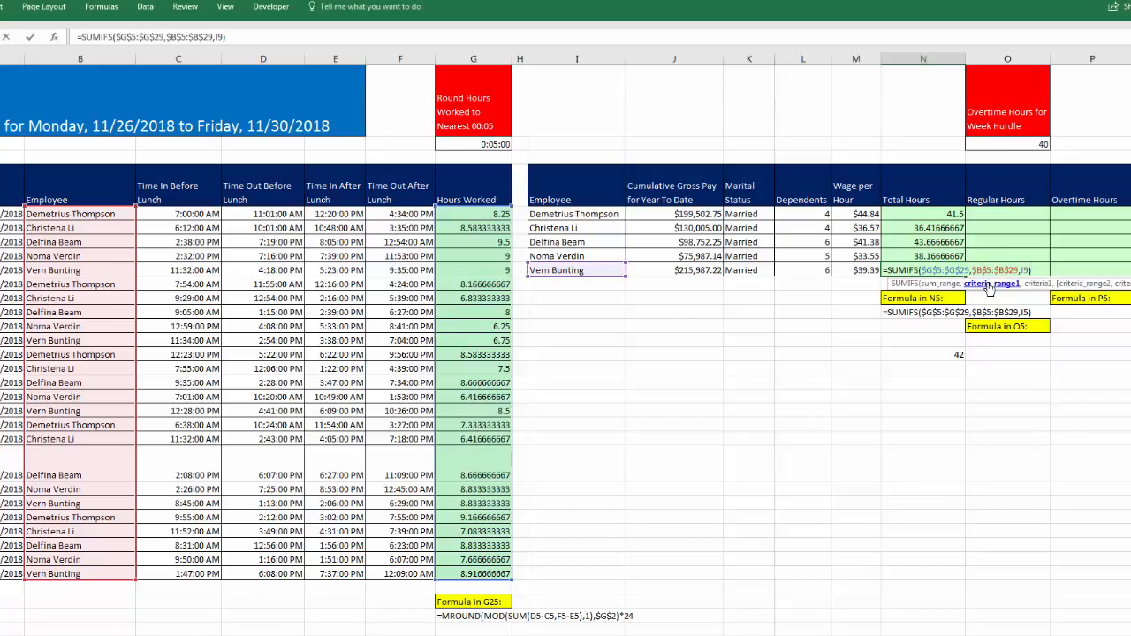
pyautogui.click(989, 284)
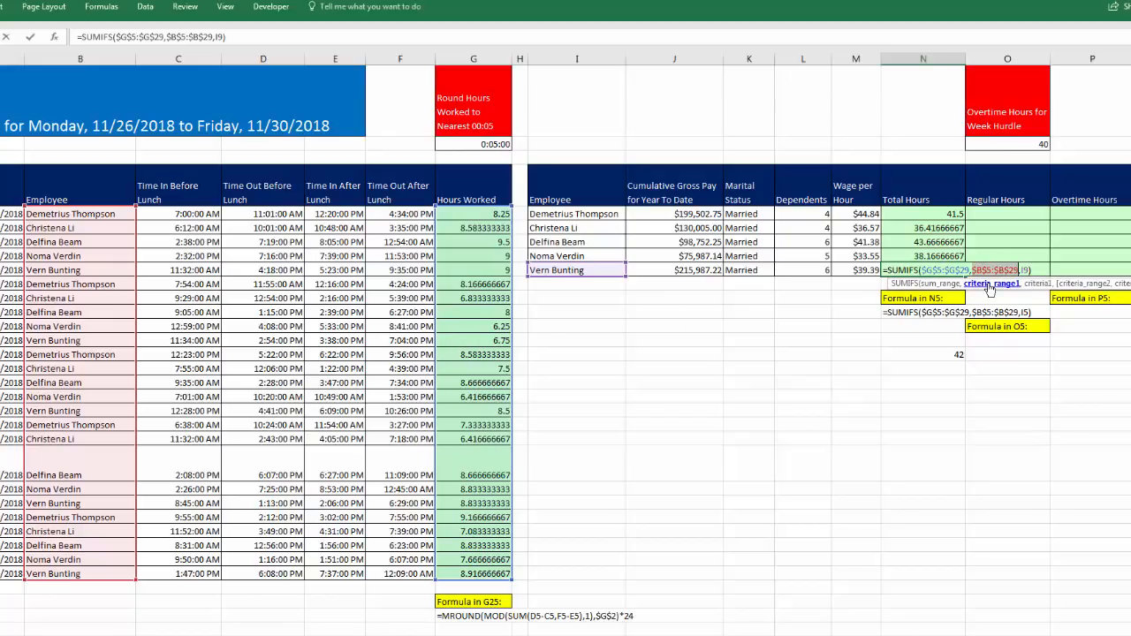
pyautogui.click(955, 284)
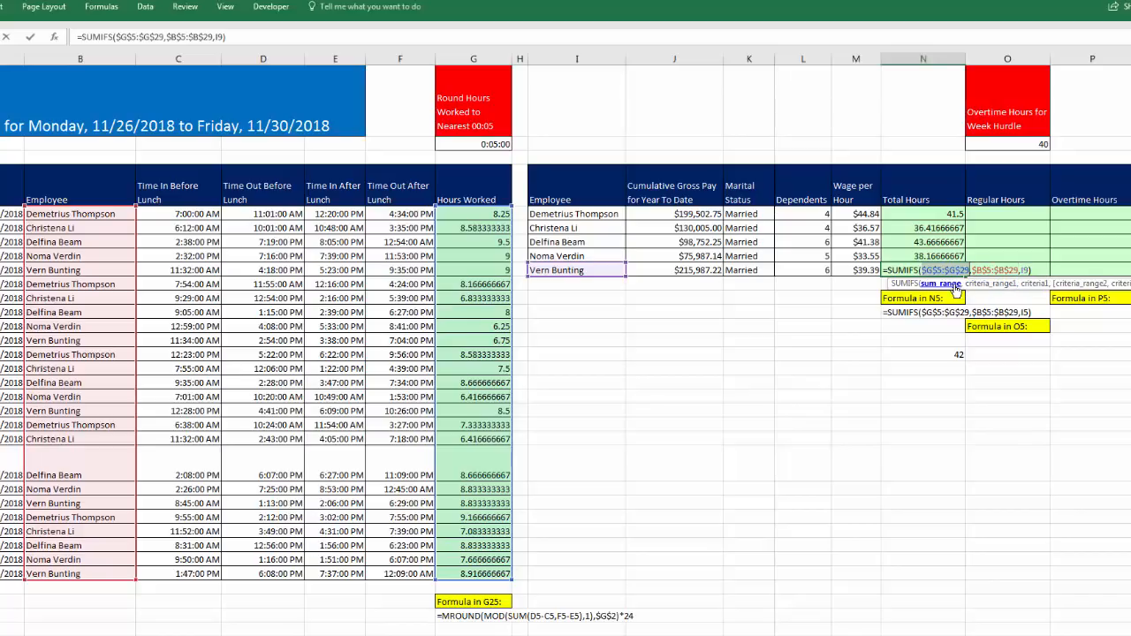
pyautogui.click(1034, 283)
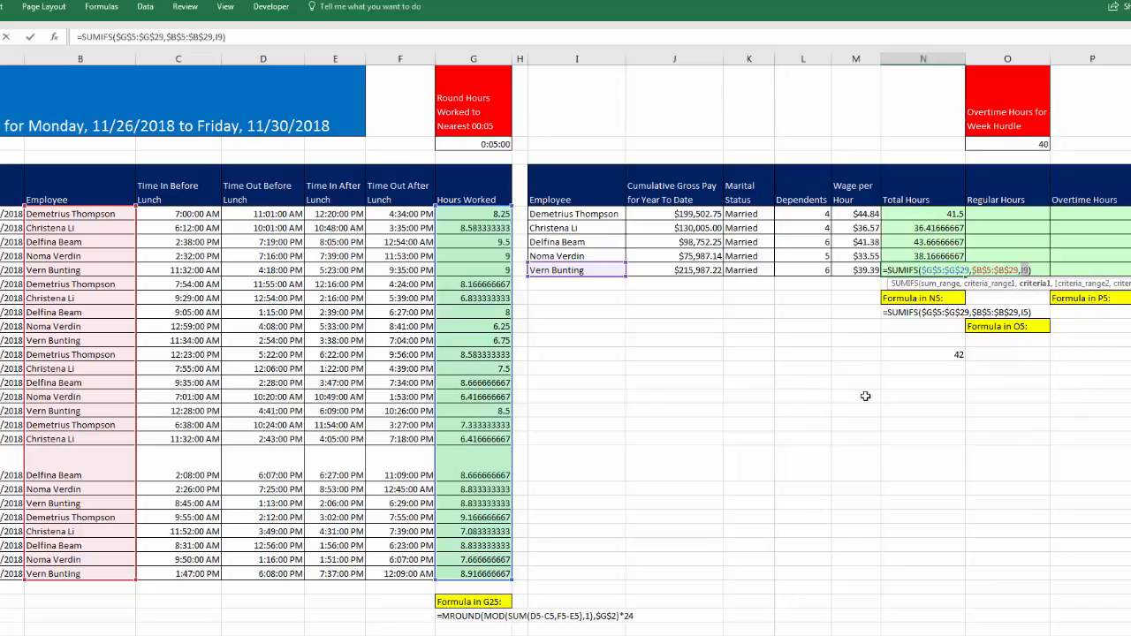
pyautogui.press('Return')
# Examine the manual addition formula in N15 and the Hours Worked cells it references.
pyautogui.press('Down')
pyautogui.press('Down')
pyautogui.press('Down')
pyautogui.press('Down')
pyautogui.press('Down')
pyautogui.press('Down')
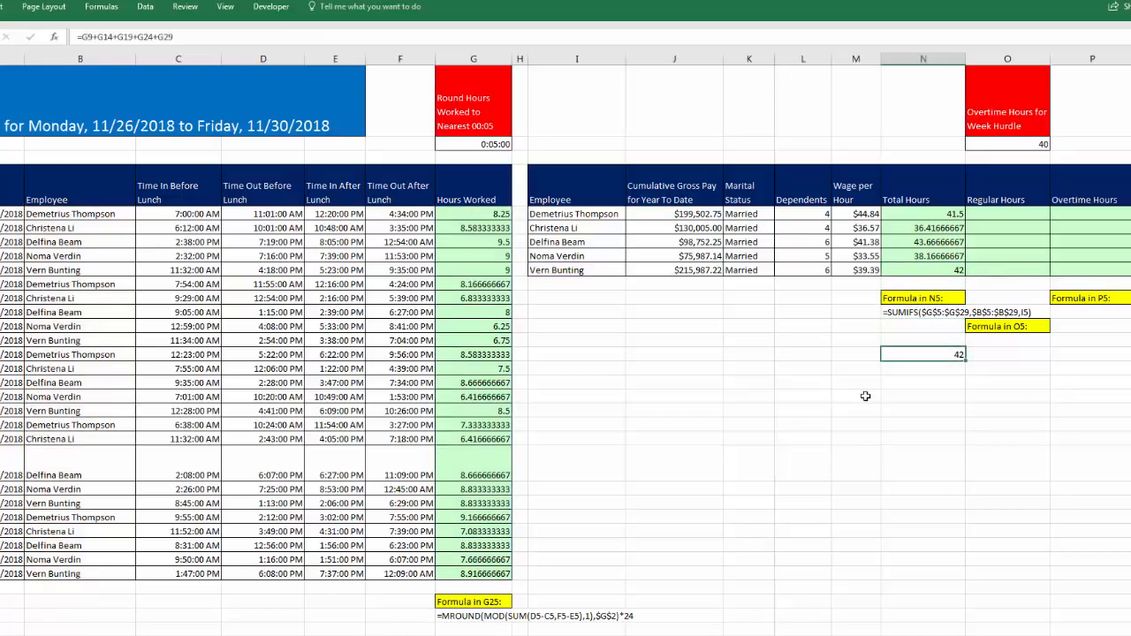
pyautogui.press('Up')
pyautogui.press('F2')
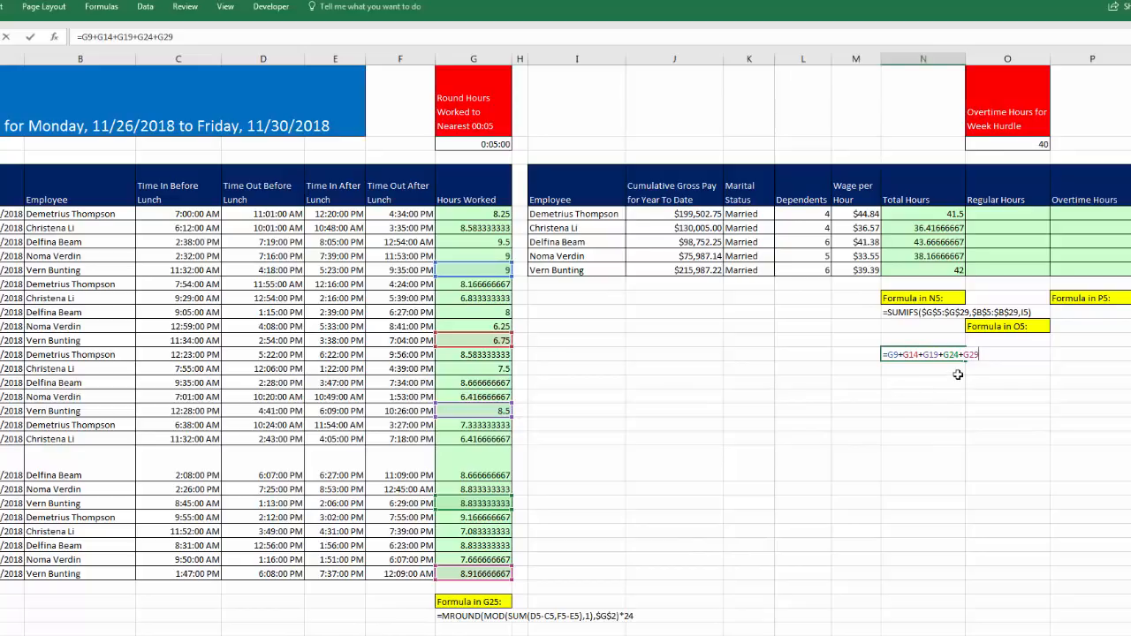
pyautogui.press('Return')
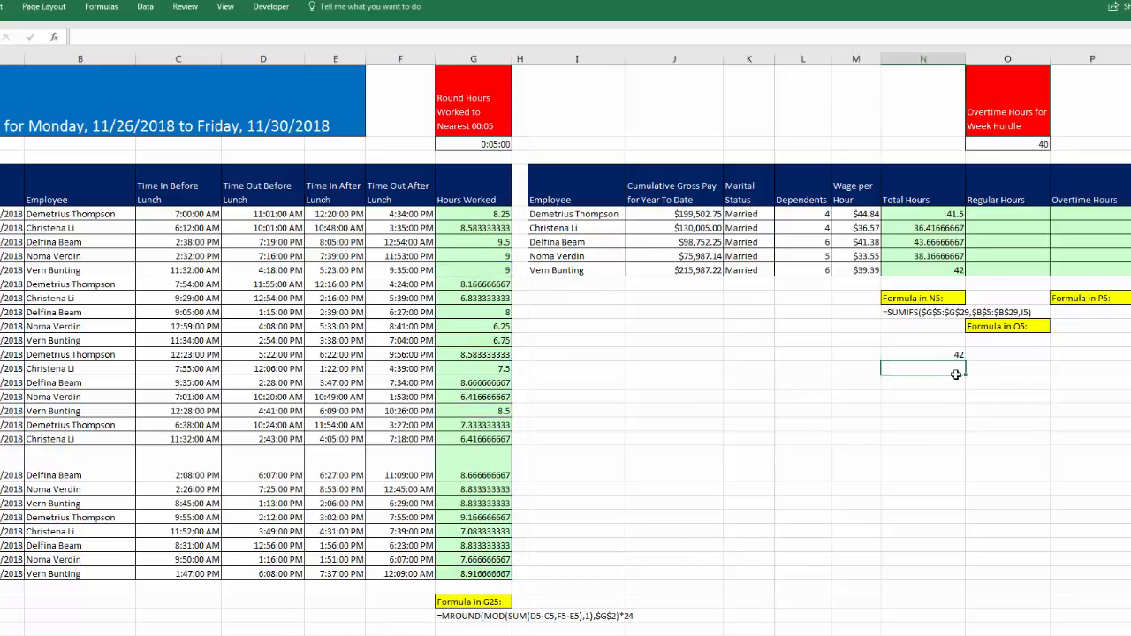
# Review the last employee's SUMIFS formula in N9 again, comparing its sum range and criteria range with the time records.
pyautogui.click(937, 268)
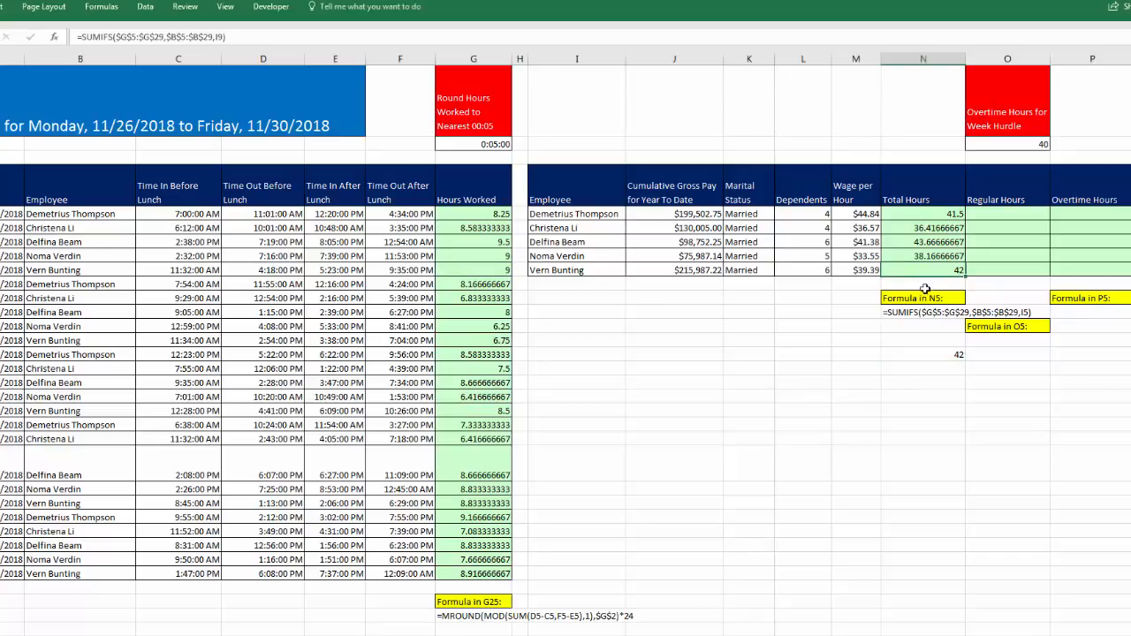
pyautogui.press('F2')
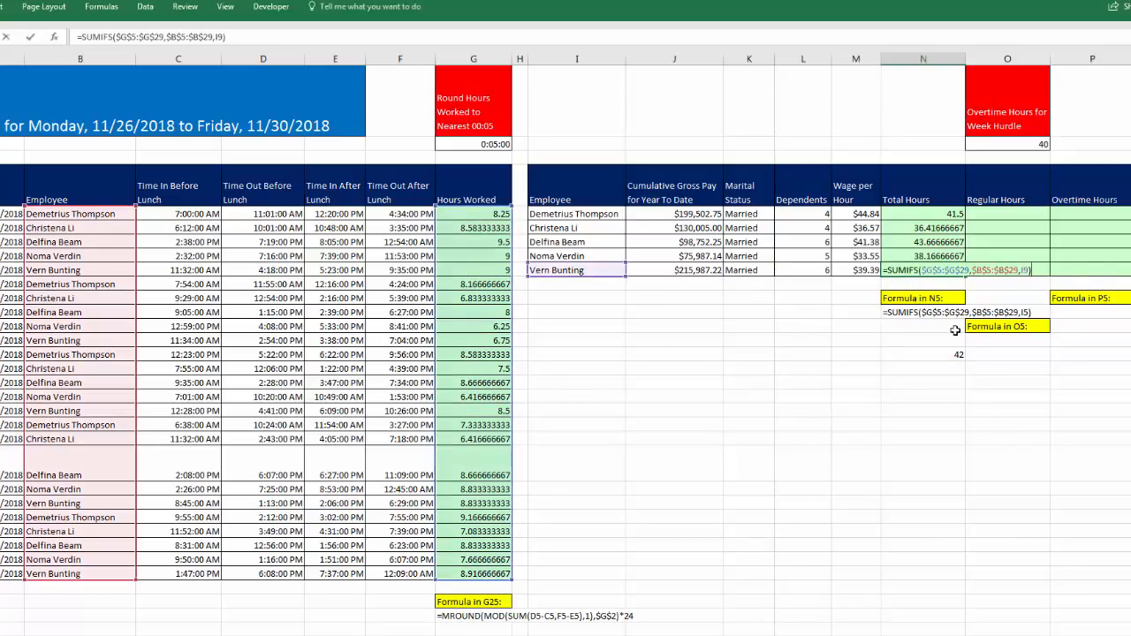
pyautogui.doubleClick(942, 269)
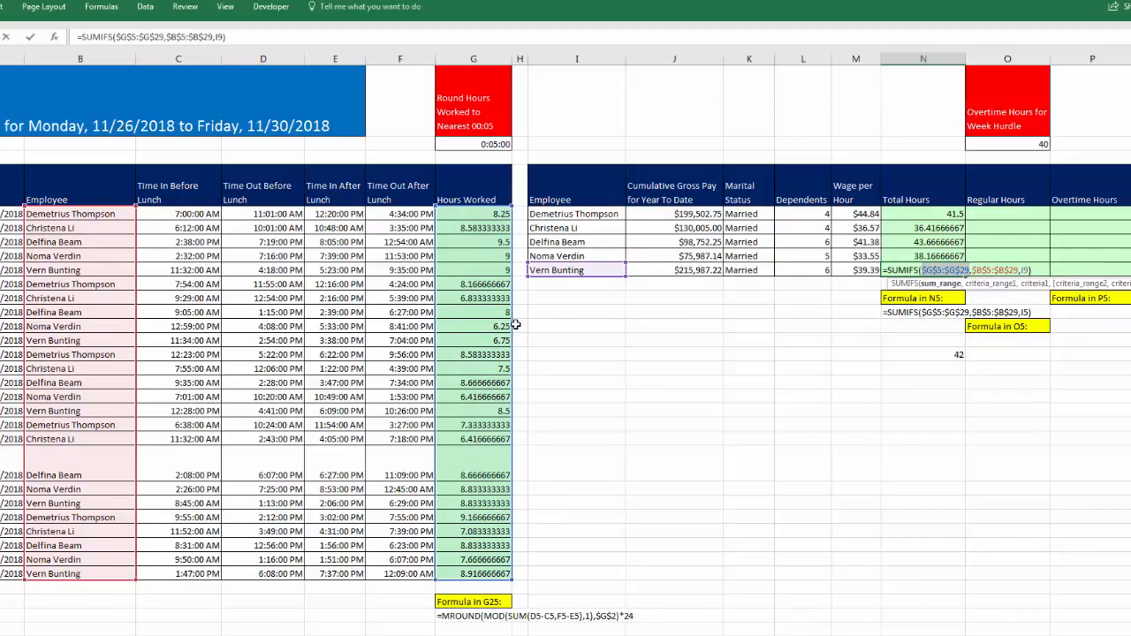
pyautogui.click(992, 283)
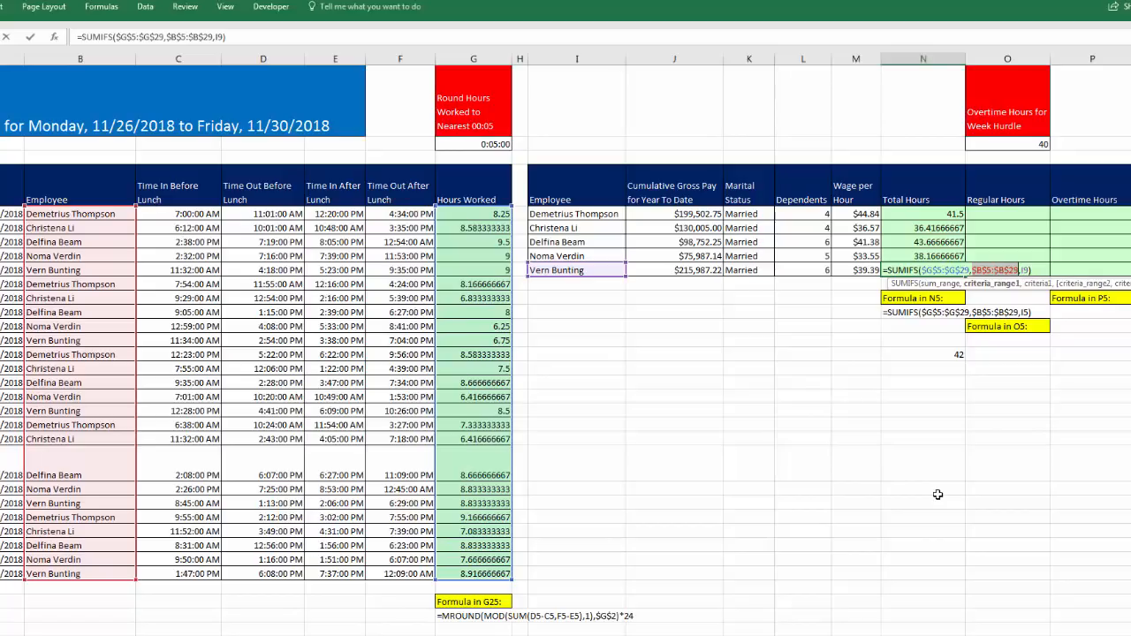
pyautogui.press('Return')
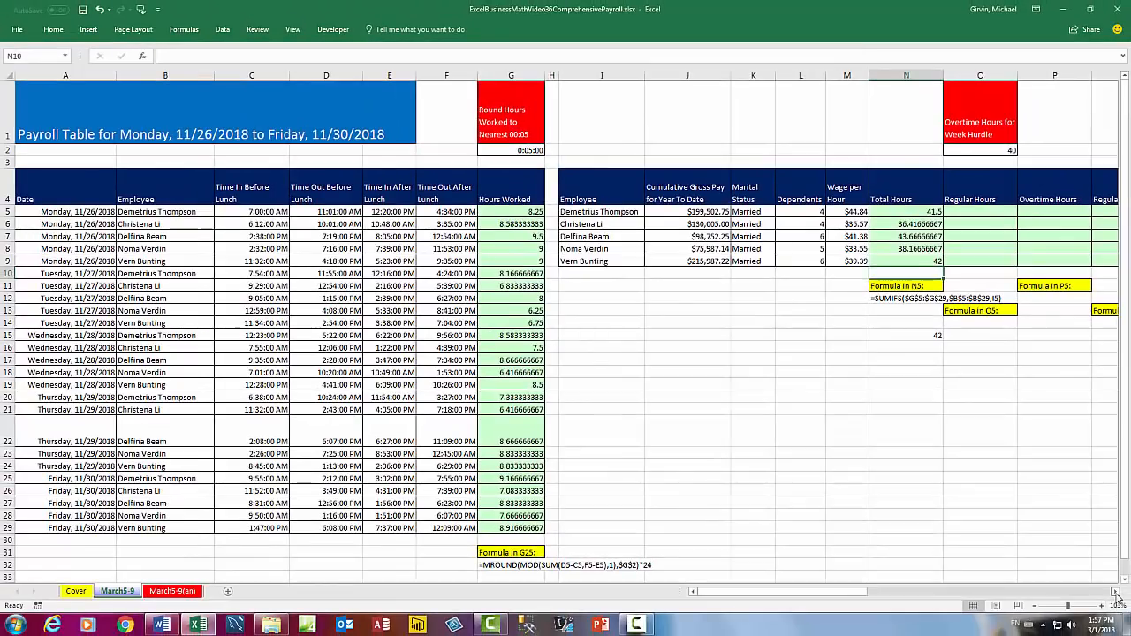
# Examine the weekly overtime hurdle in O2, the overtime rate in R2 and the empty regular and overtime columns beside Total Hours.
pyautogui.click(1116, 592)
pyautogui.click(1115, 592)
pyautogui.click(1115, 592)
pyautogui.click(1115, 592)
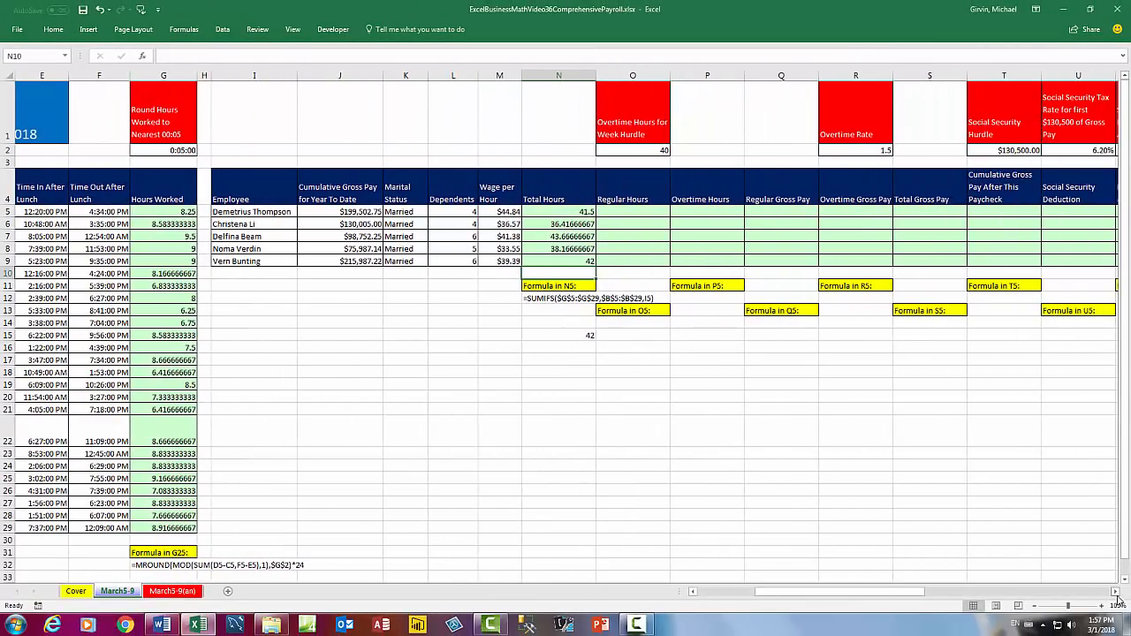
pyautogui.click(1116, 592)
pyautogui.click(1115, 592)
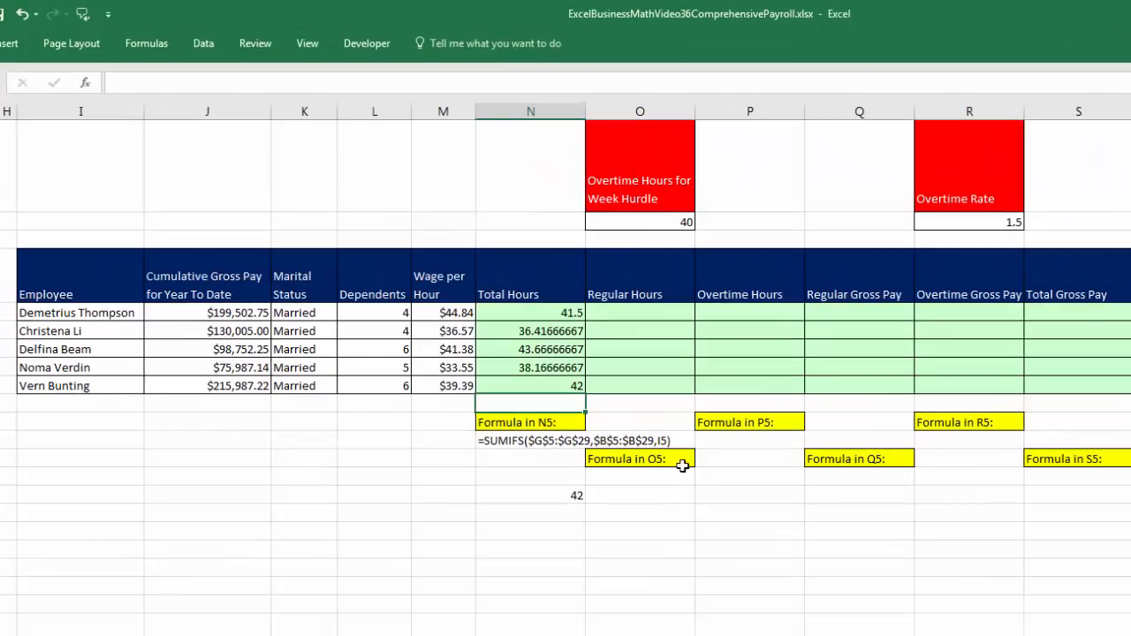
pyautogui.click(657, 221)
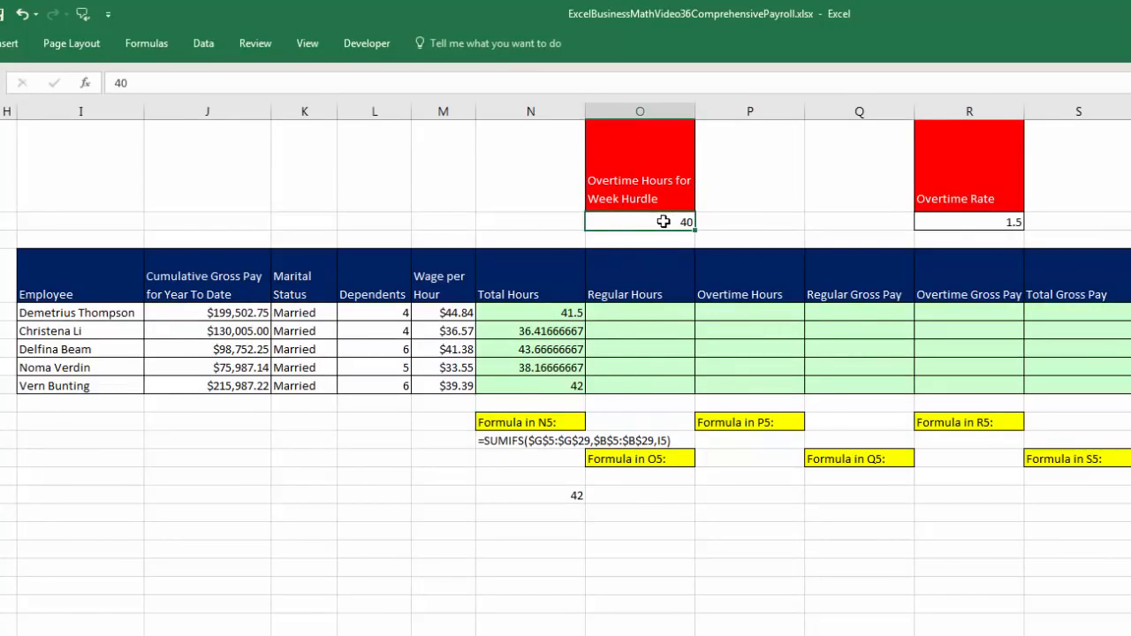
pyautogui.click(576, 320)
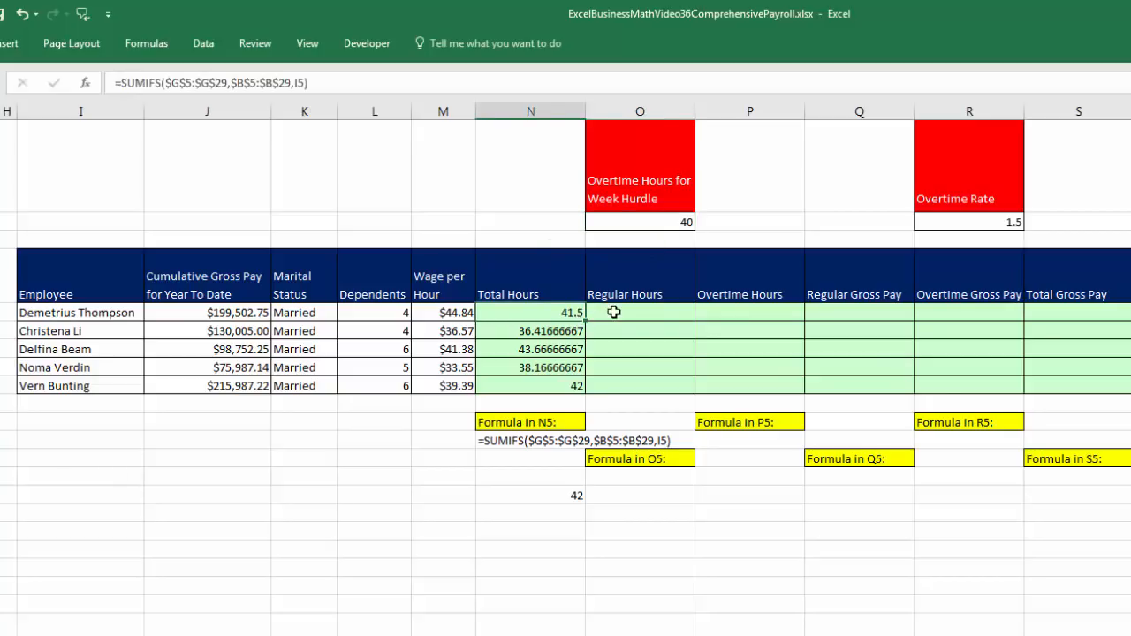
pyautogui.click(613, 313)
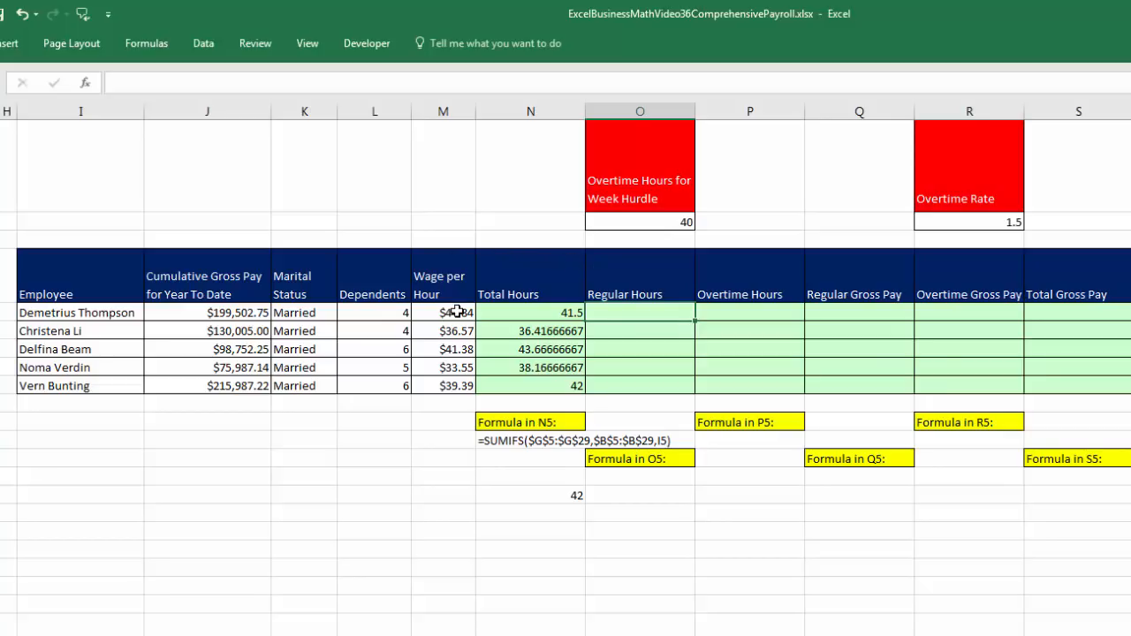
pyautogui.click(739, 312)
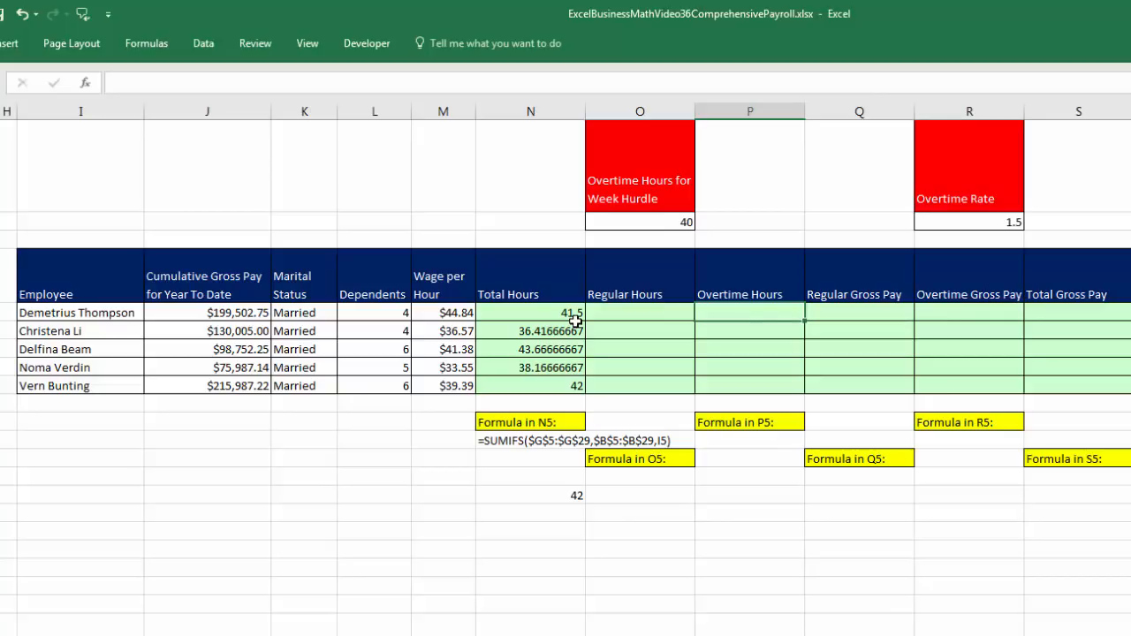
pyautogui.click(931, 313)
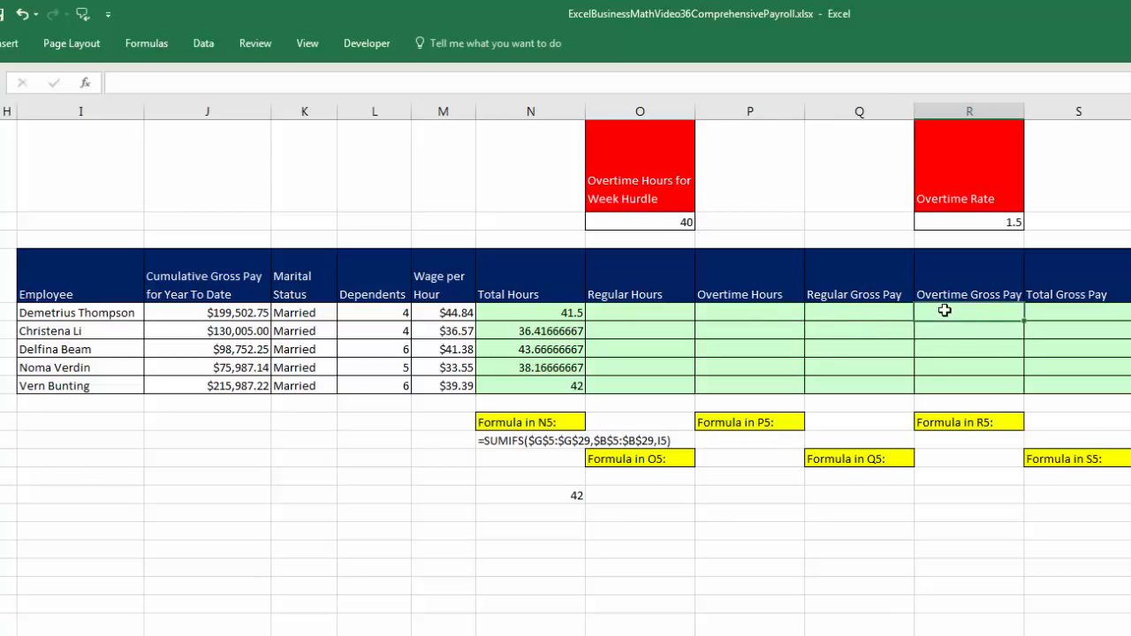
pyautogui.click(947, 223)
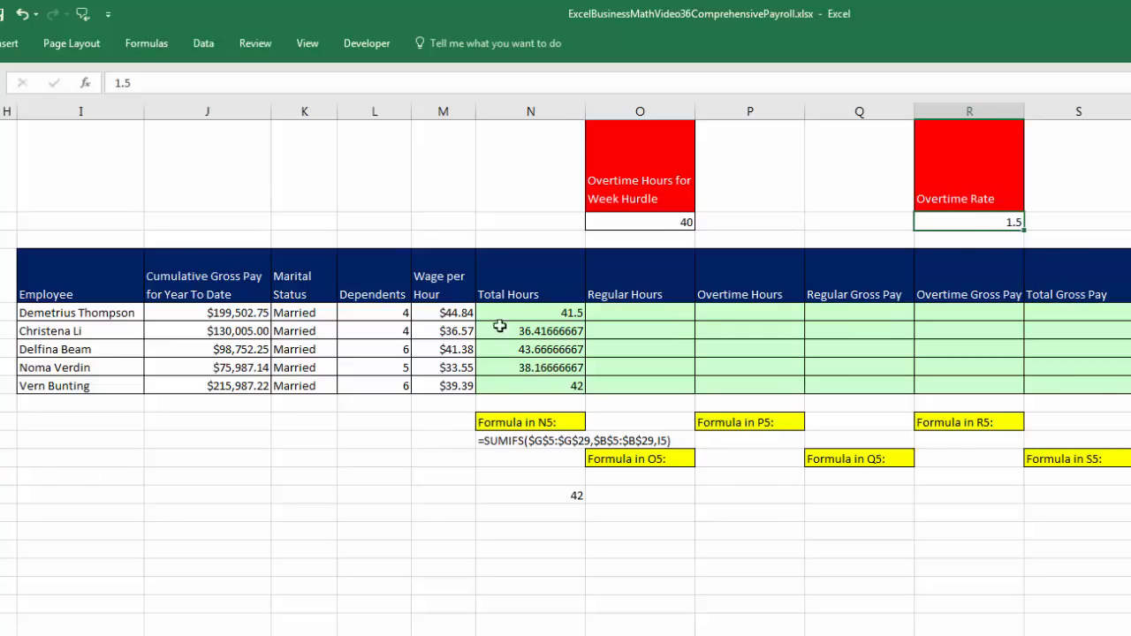
# Begin an IF formula in O5 testing whether total hours N5 exceed the overtime hurdle, using the absolute reference $O$2.
pyautogui.click(600, 314)
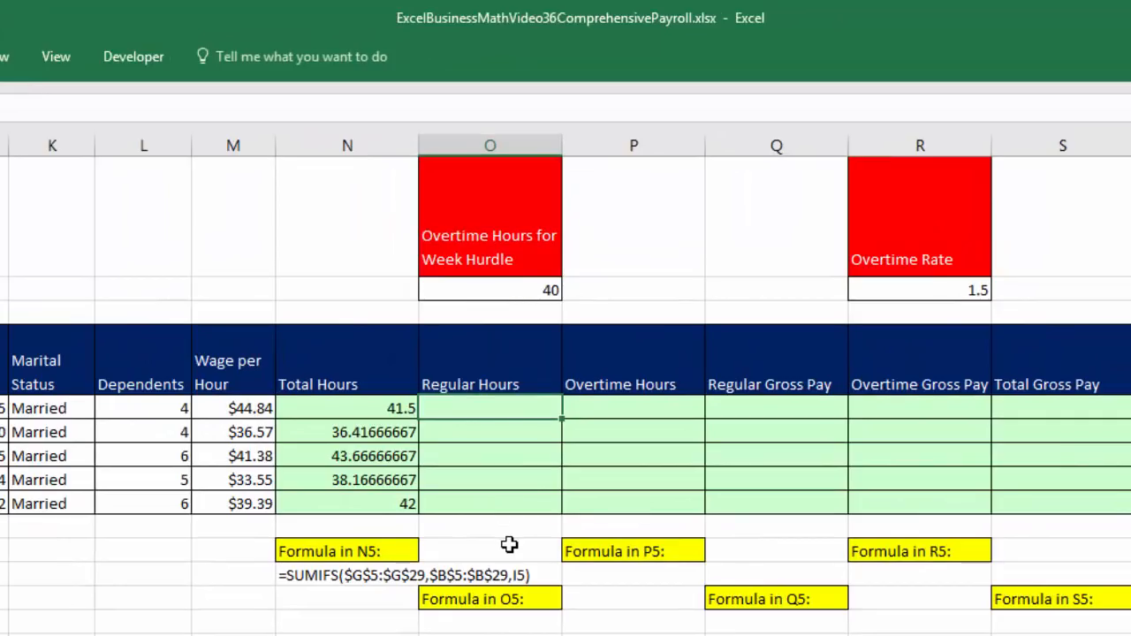
pyautogui.write('=IF(')
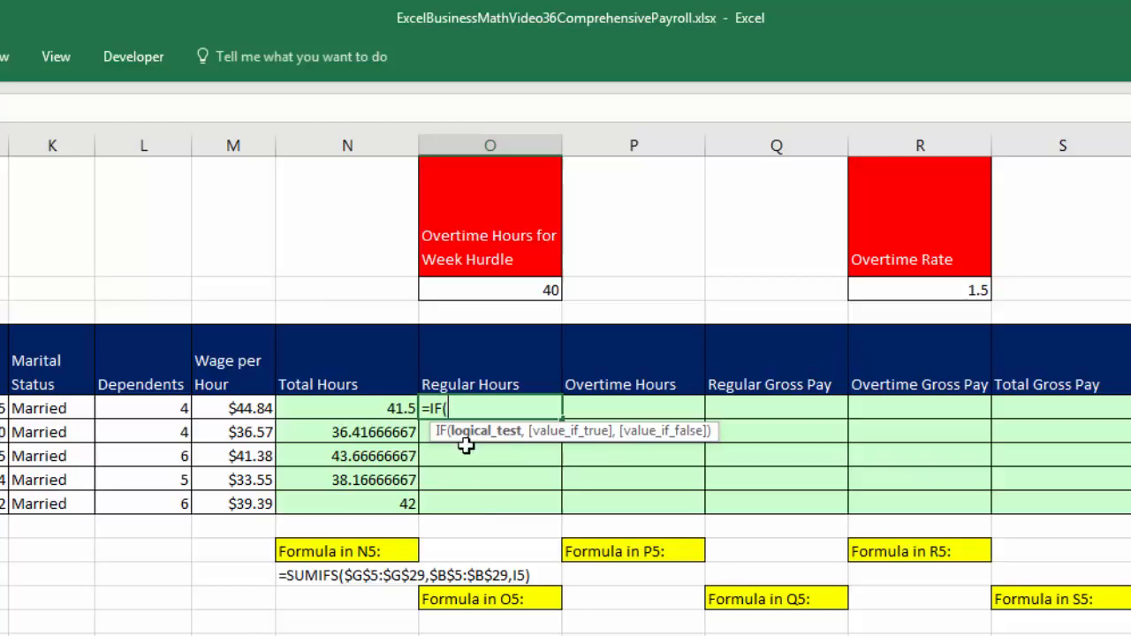
pyautogui.click(393, 408)
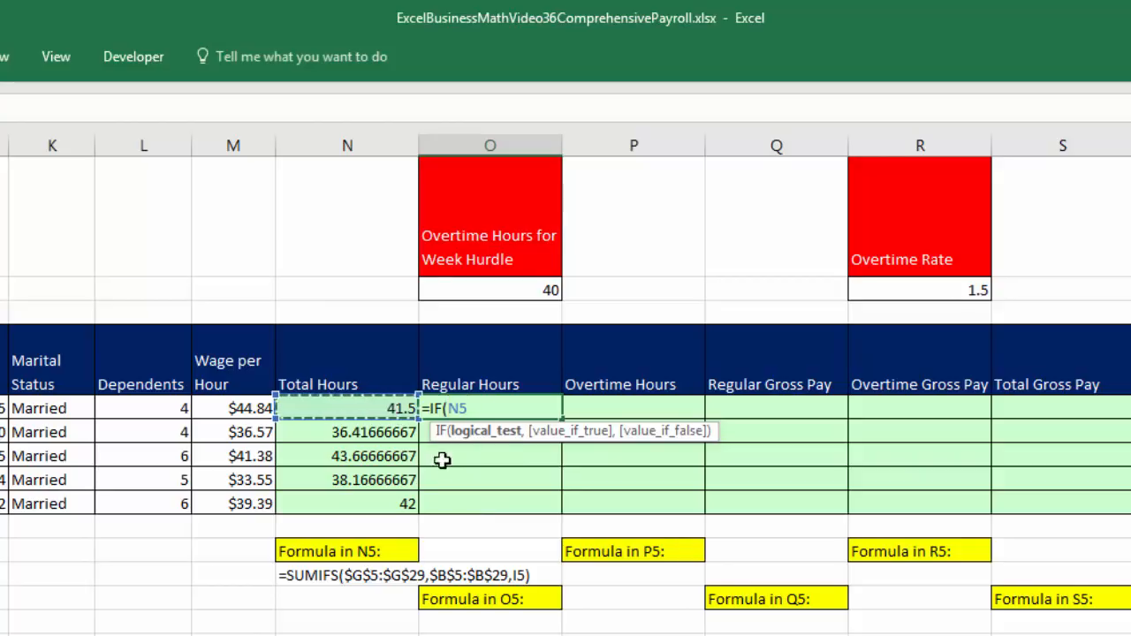
pyautogui.write('>')
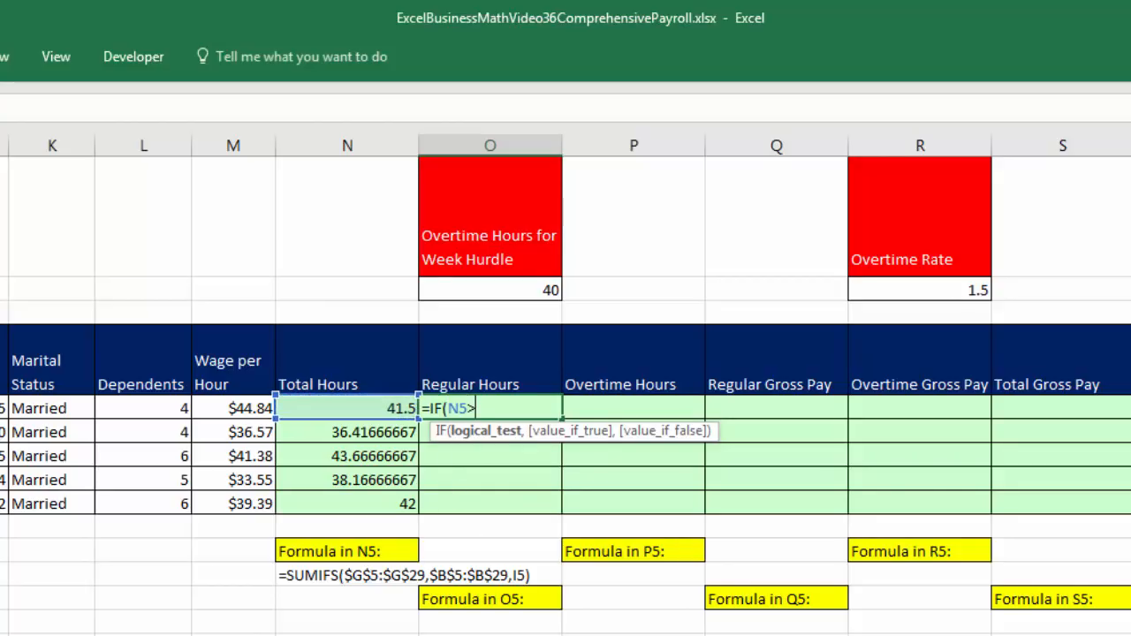
pyautogui.click(478, 293)
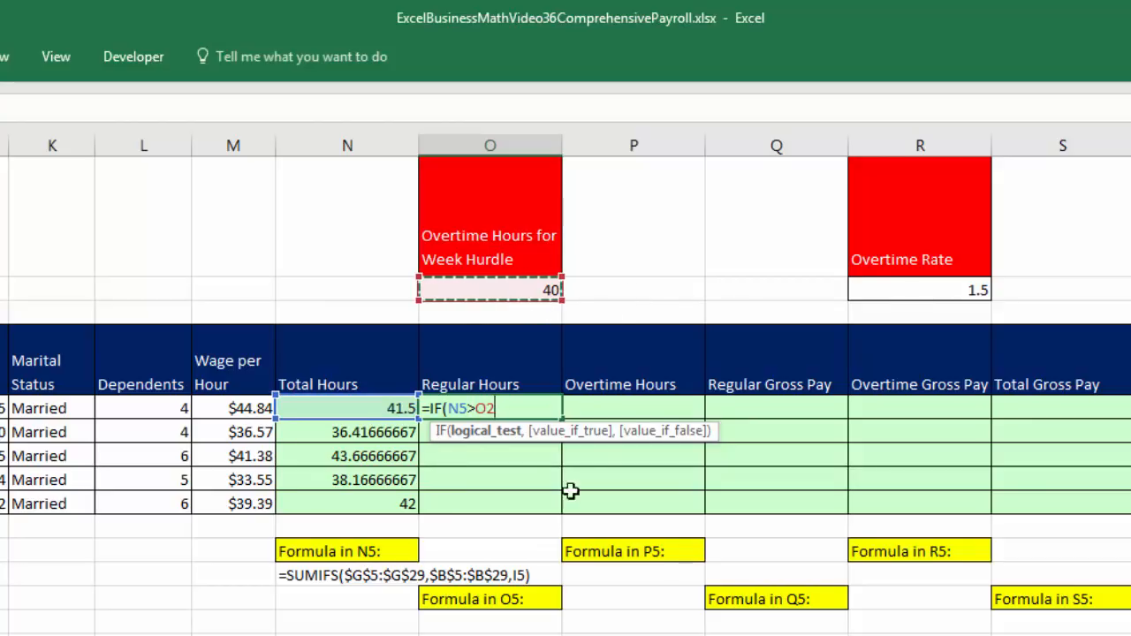
pyautogui.press('F4')
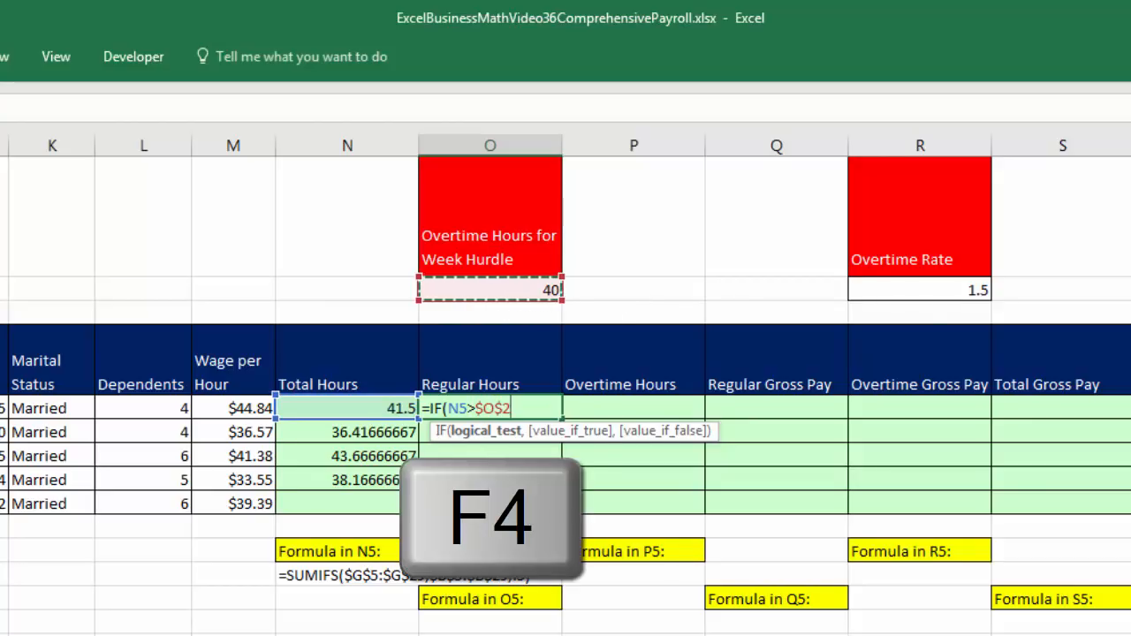
pyautogui.write(',')
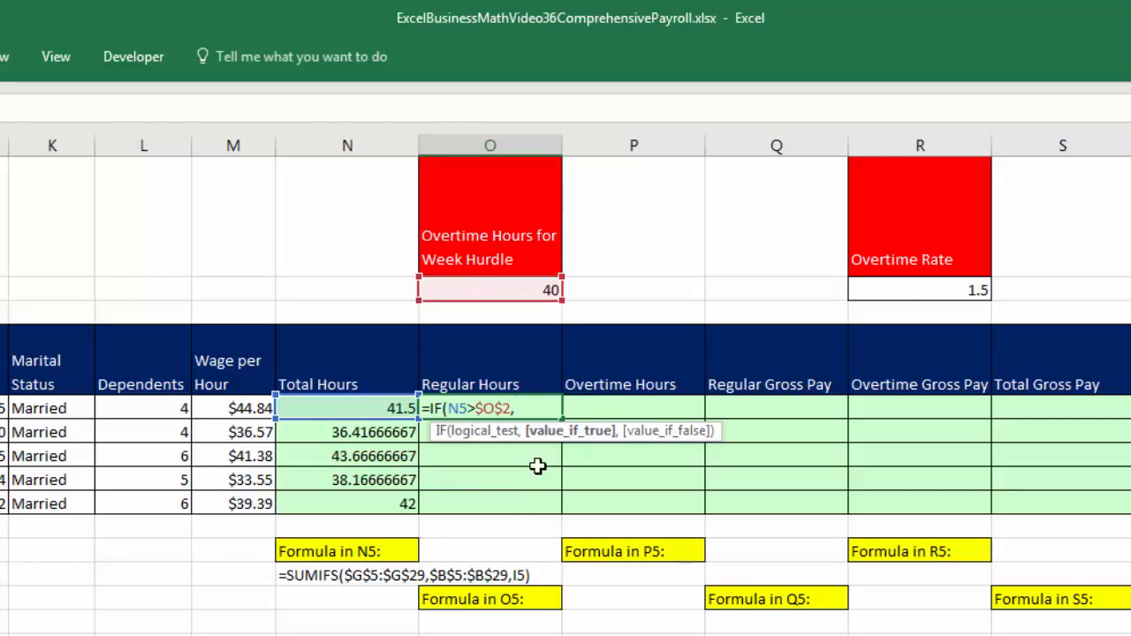
pyautogui.click(487, 433)
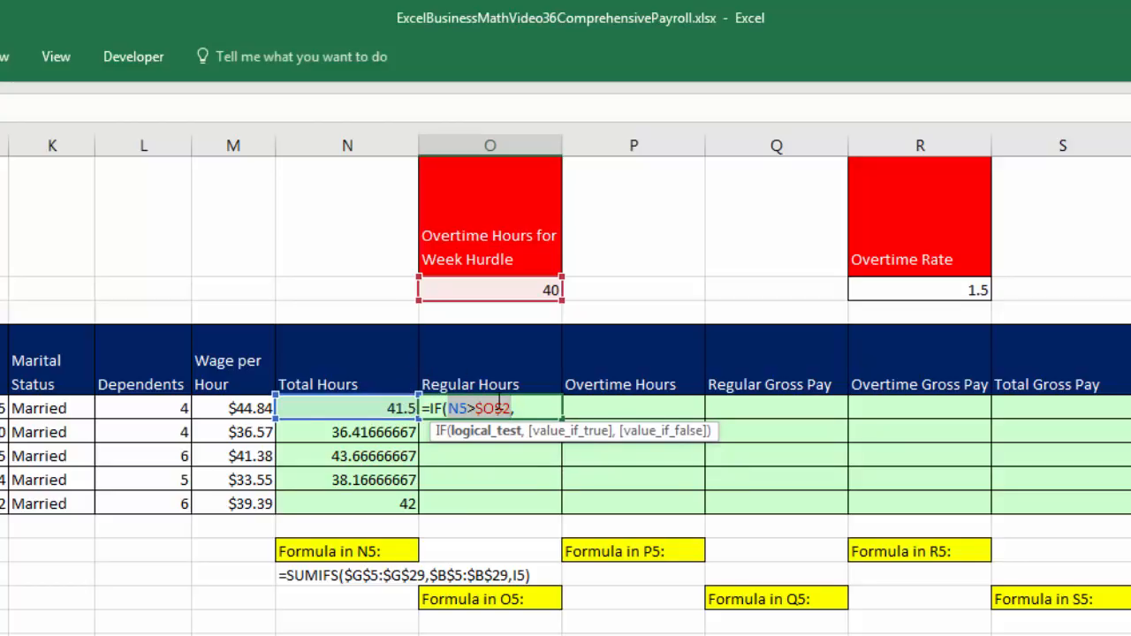
pyautogui.click(530, 408)
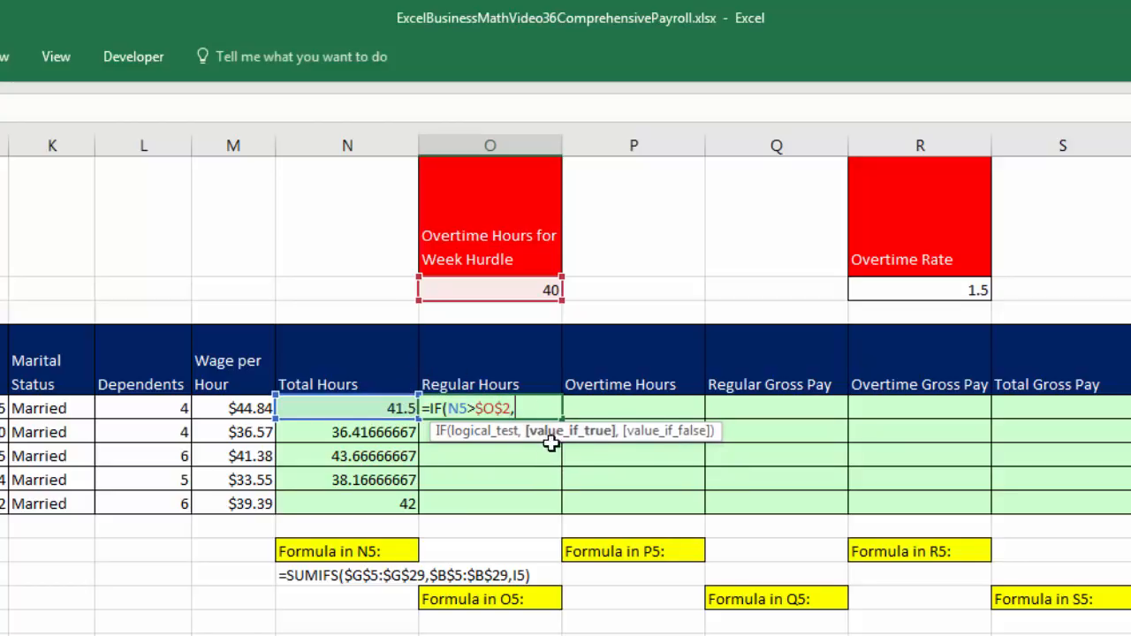
# Set the IF formula in O5 to return the hurdle $O$2 when true and total hours N5 when false.
pyautogui.click(520, 292)
pyautogui.press('F4')
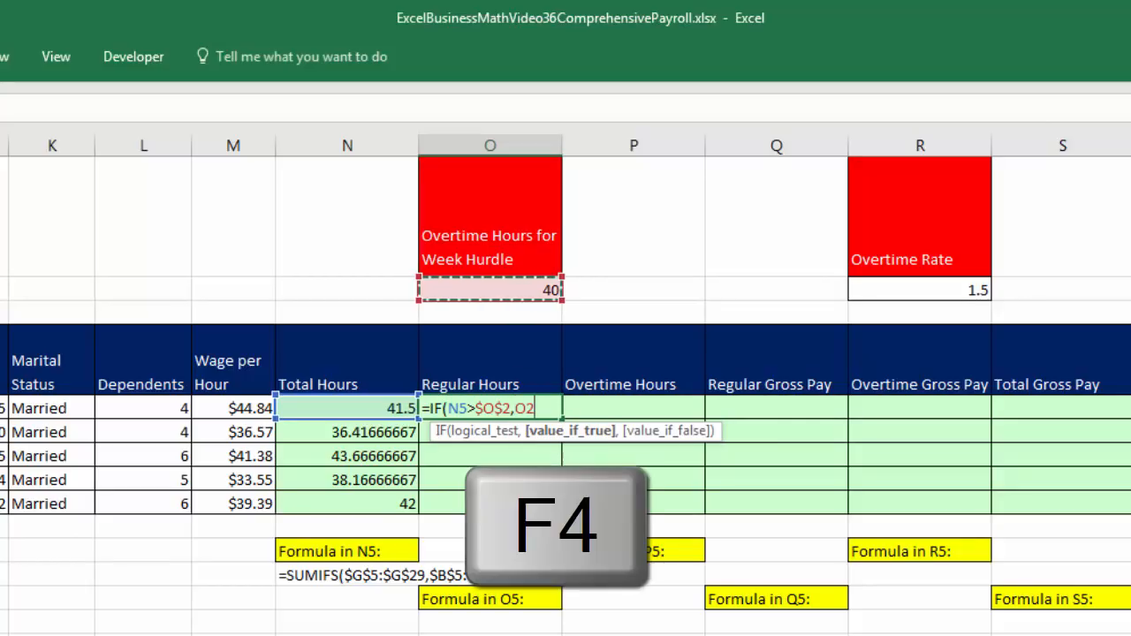
pyautogui.write(',')
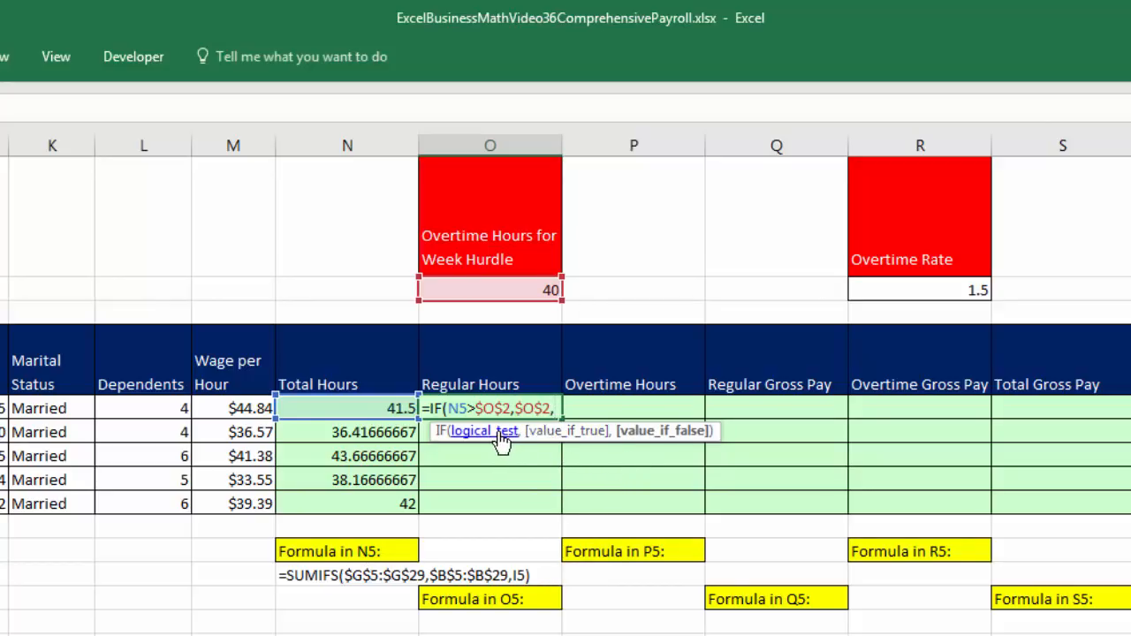
pyautogui.click(395, 405)
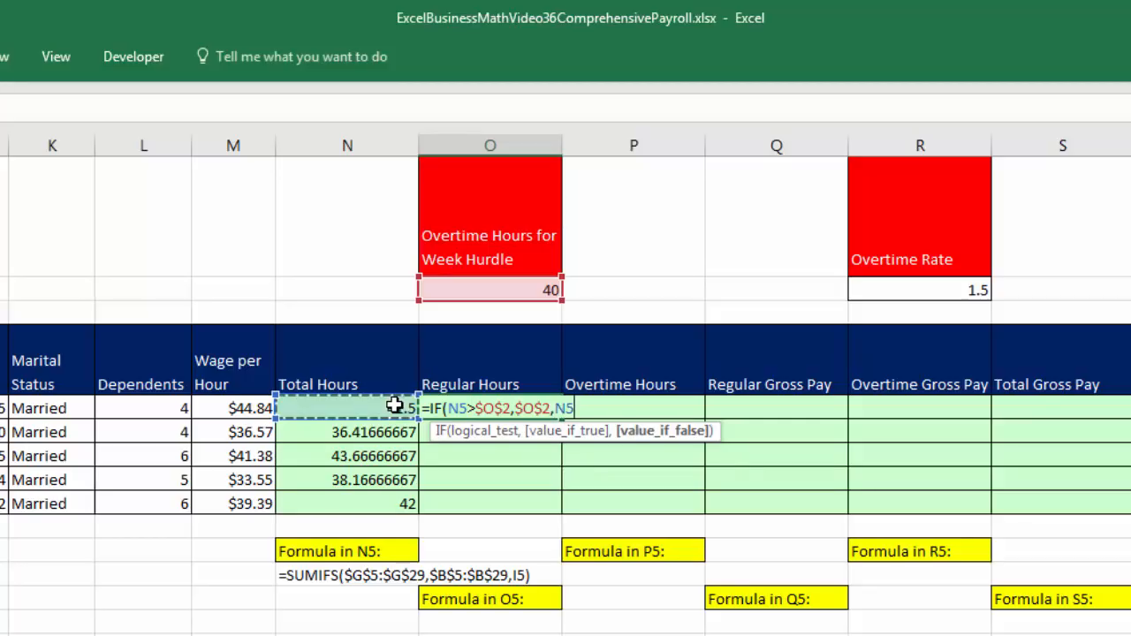
# Check the arguments of the IF formula, enter it in O5 and copy it down the Regular Hours column through O9.
pyautogui.click(478, 433)
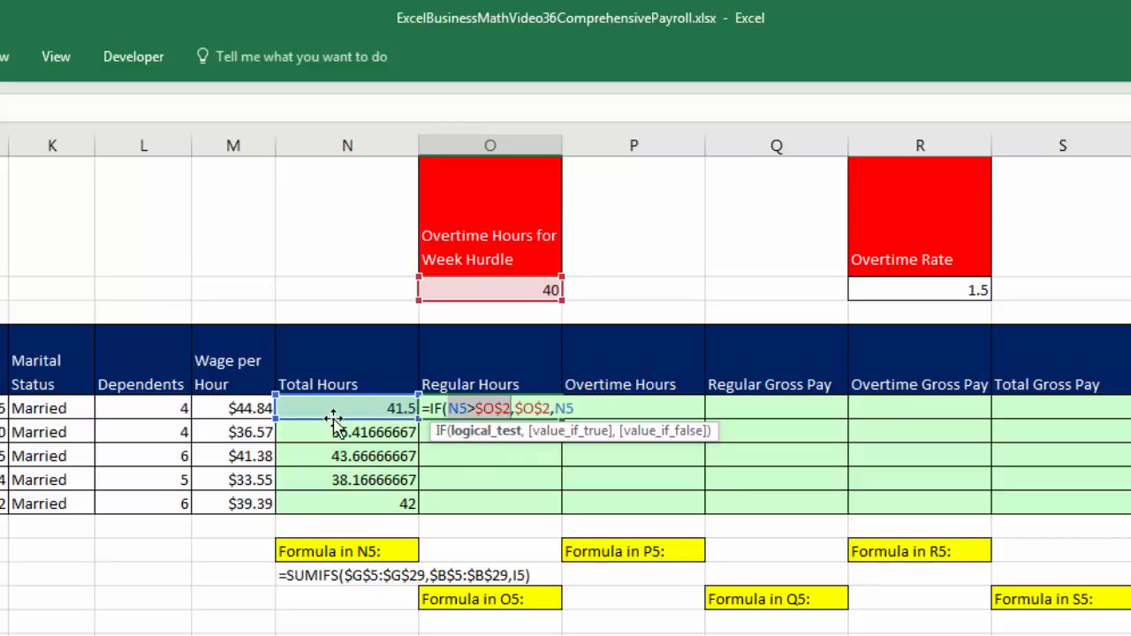
pyautogui.click(546, 433)
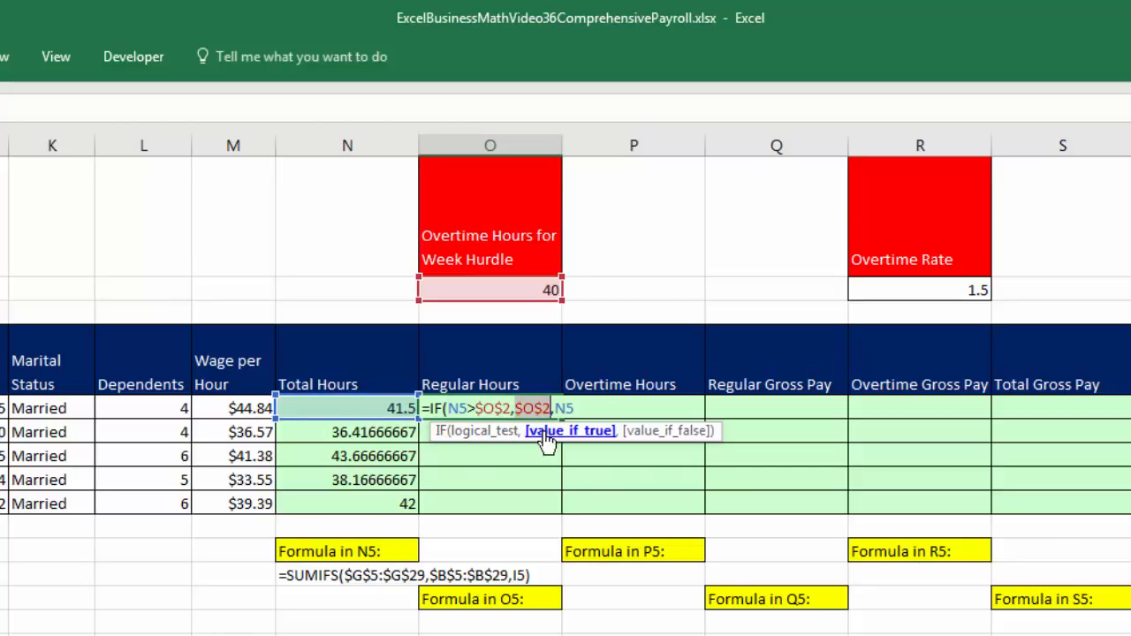
pyautogui.click(469, 439)
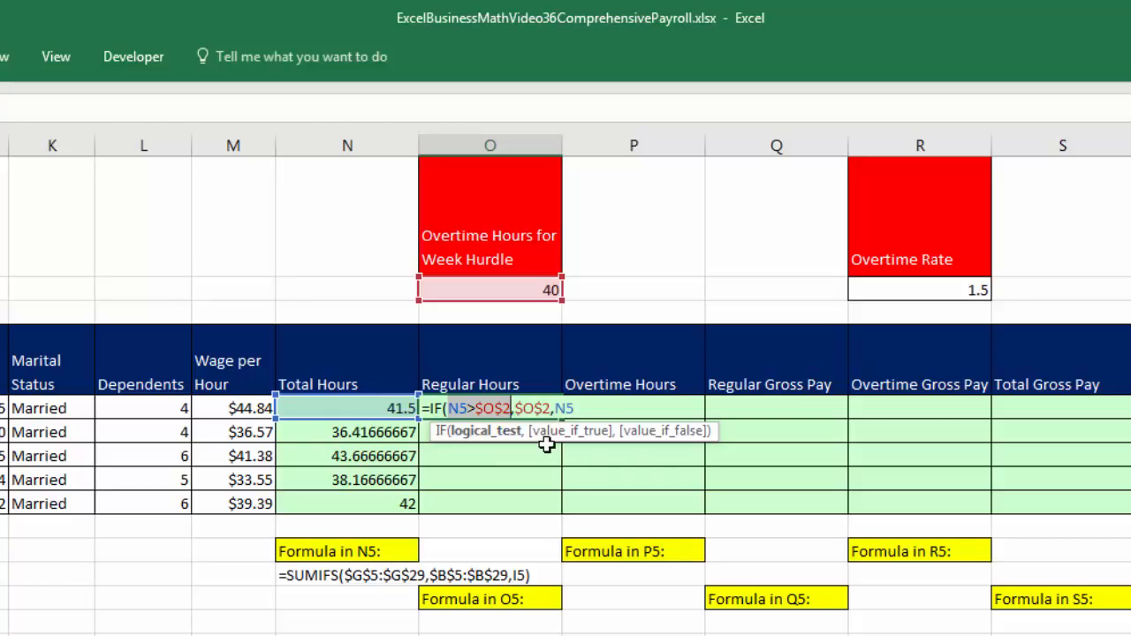
pyautogui.click(654, 433)
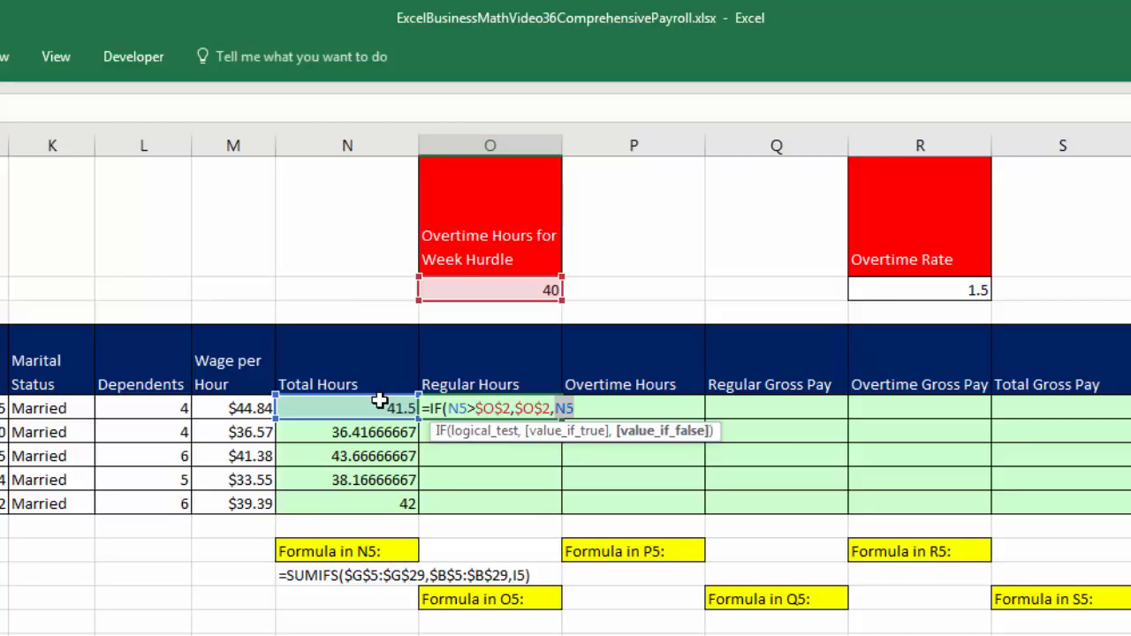
pyautogui.click(584, 408)
pyautogui.write(')')
pyautogui.hotkey('ctrl', 'Return')
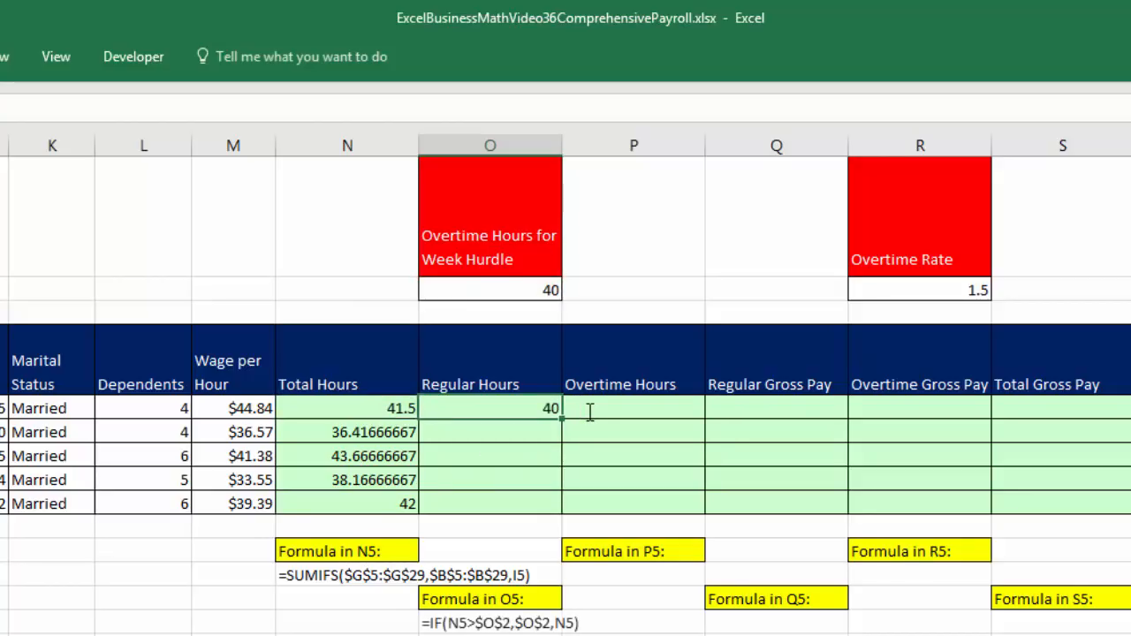
pyautogui.moveTo(564, 419); pyautogui.dragTo(518, 505)
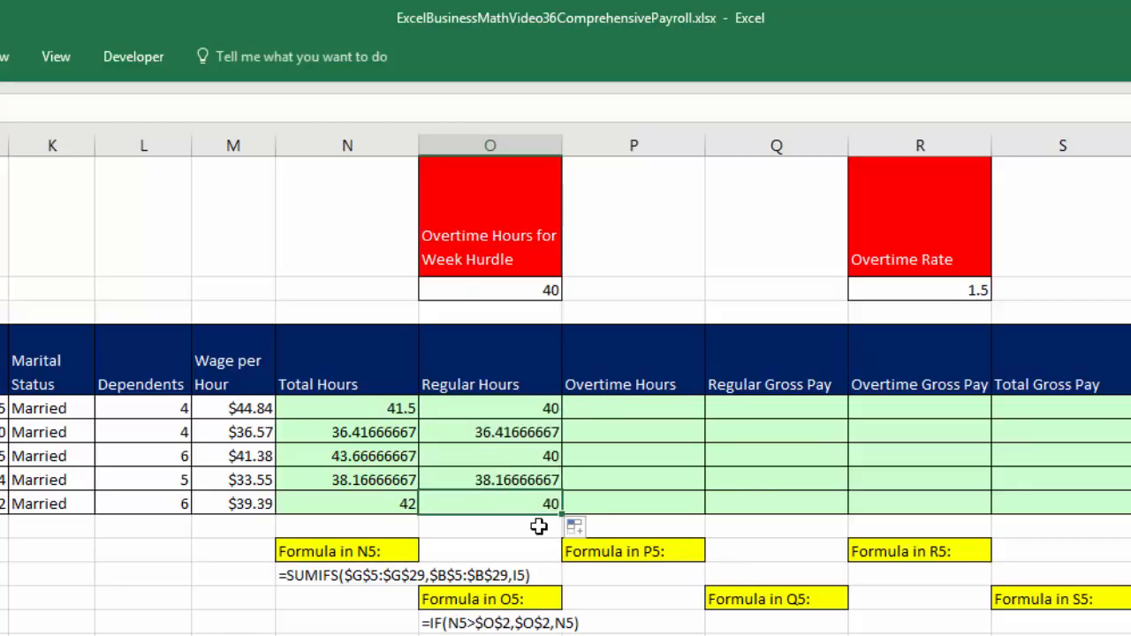
# Verify the cell references of the copied IF formula in O9 and check the Regular Hours results of the other employees.
pyautogui.press('F2')
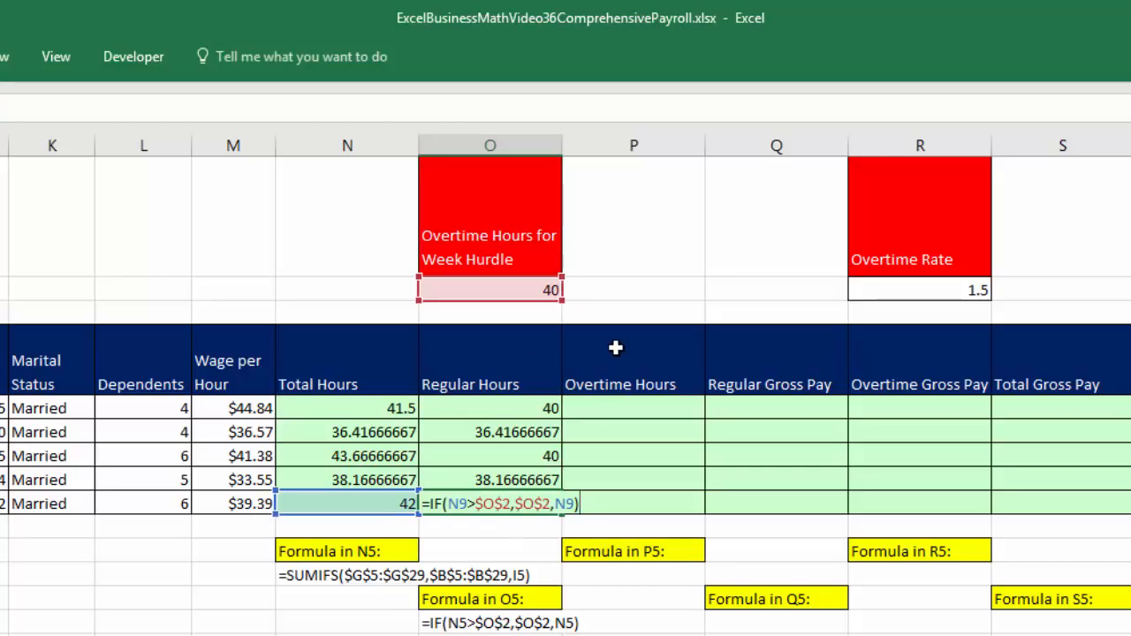
pyautogui.press('Return')
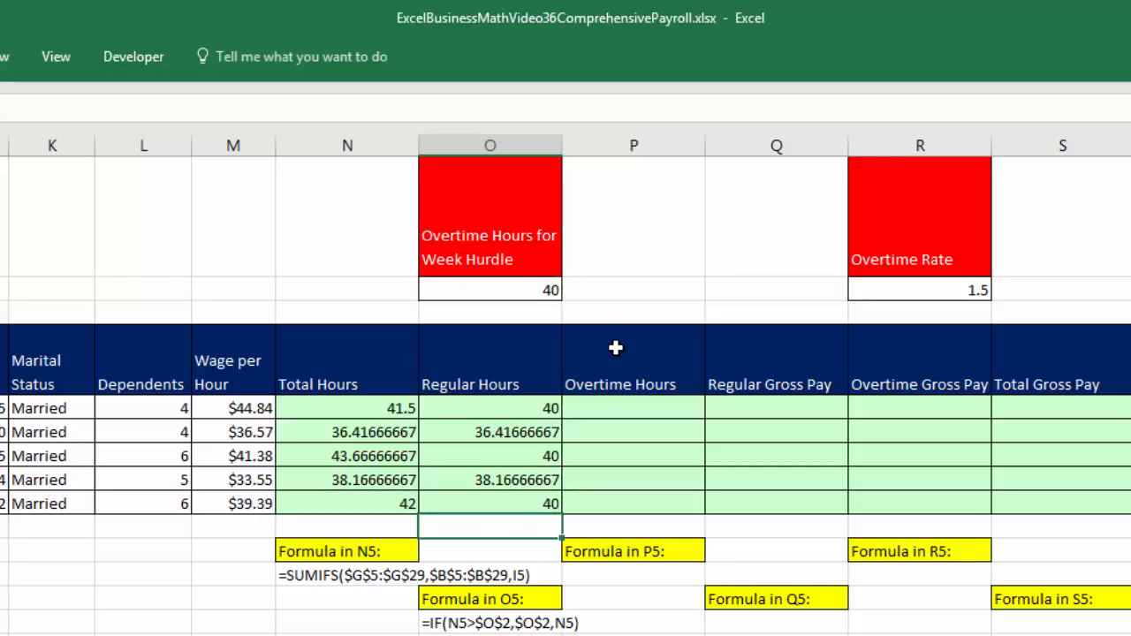
pyautogui.click(490, 502)
pyautogui.click(464, 452)
pyautogui.click(522, 428)
pyautogui.click(519, 477)
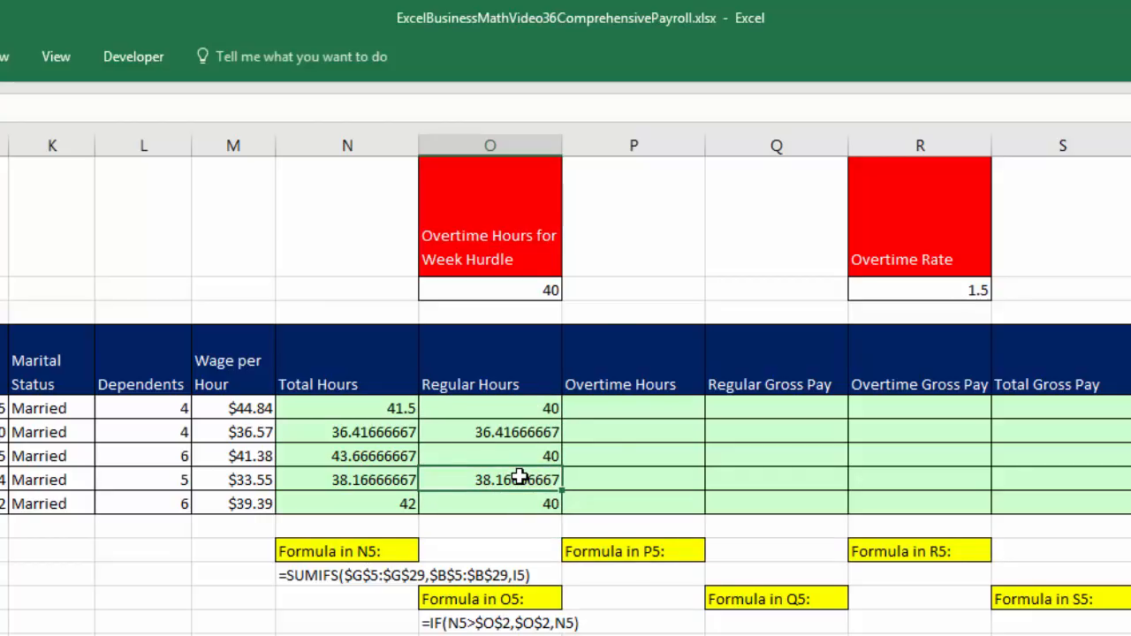
# Calculate overtime hours in P5 as total hours minus regular hours, =N5-O5, and copy the formula down through P9.
pyautogui.click(646, 402)
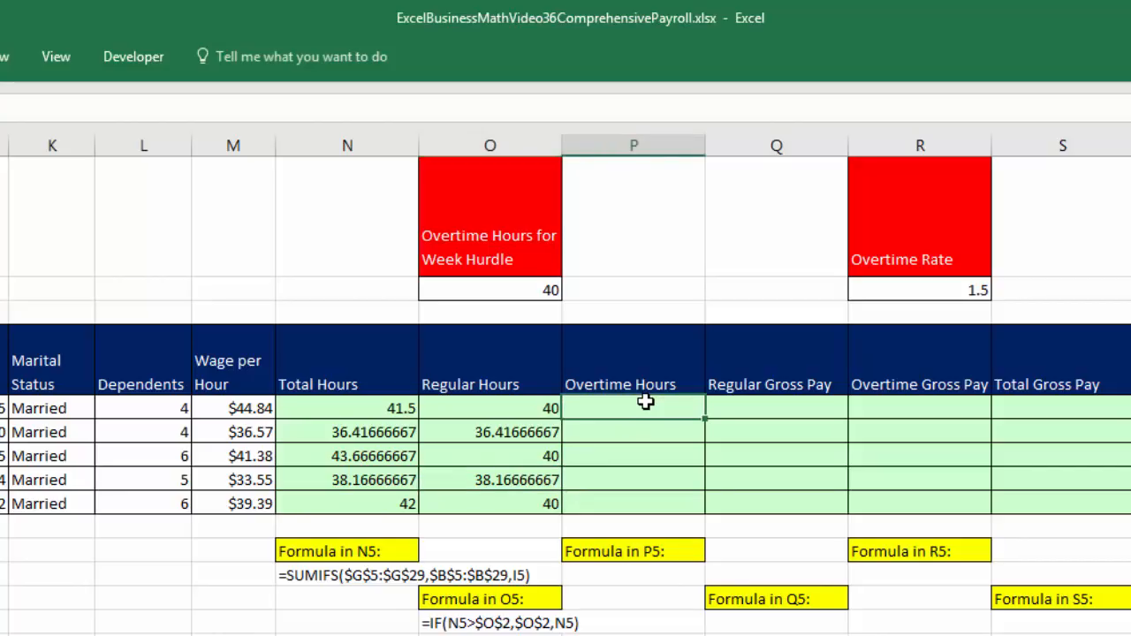
pyautogui.click(400, 407)
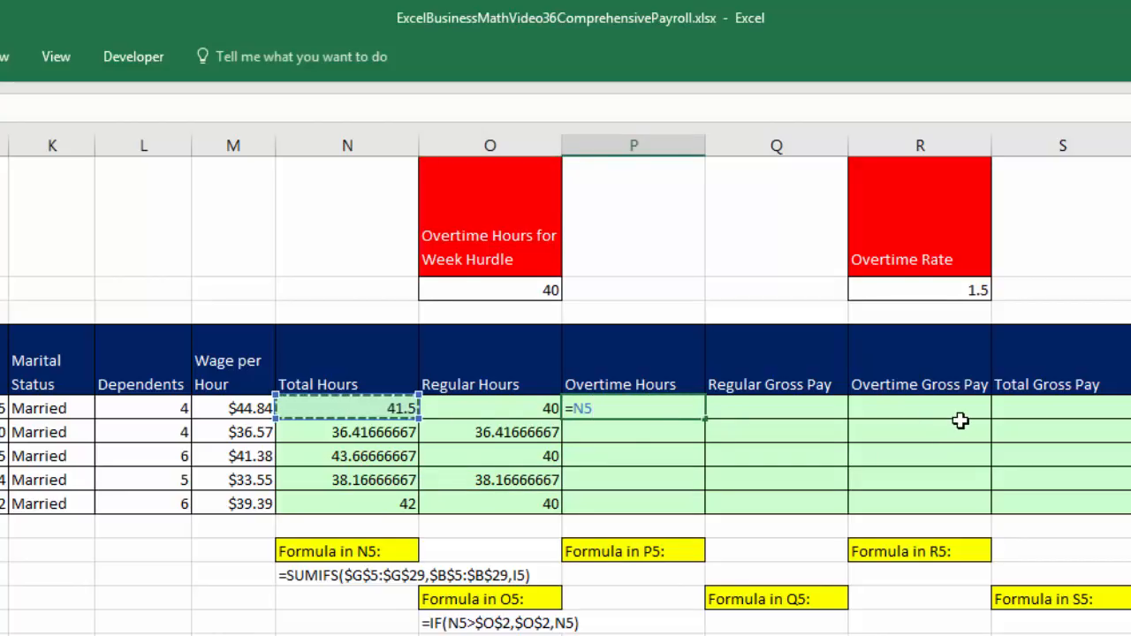
pyautogui.write('-')
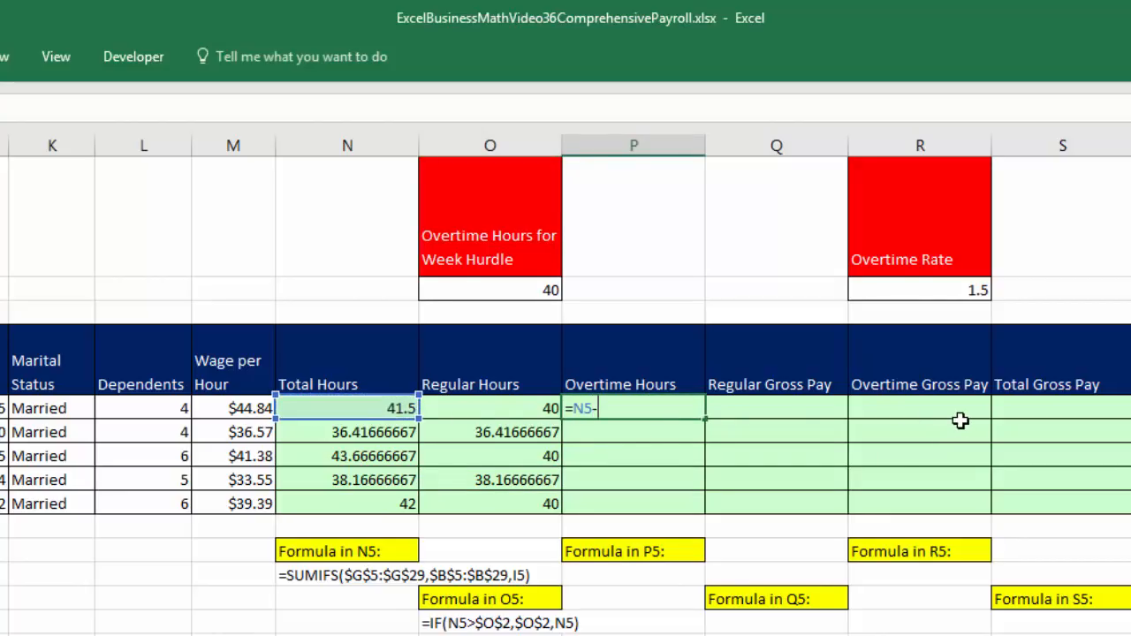
pyautogui.click(531, 406)
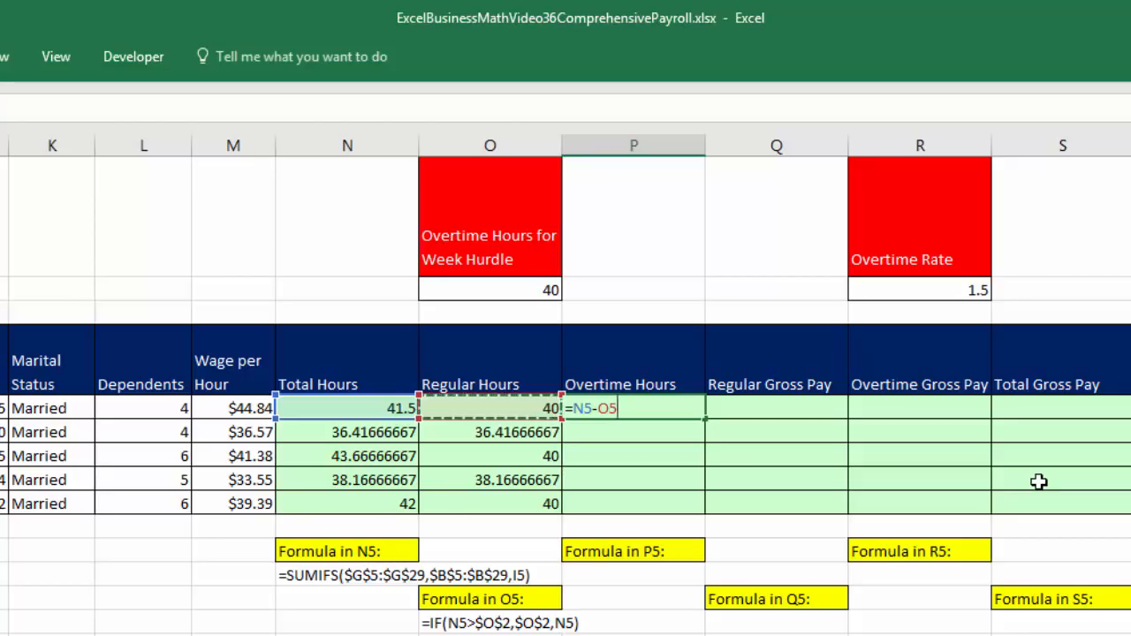
pyautogui.hotkey('ctrl', 'Return')
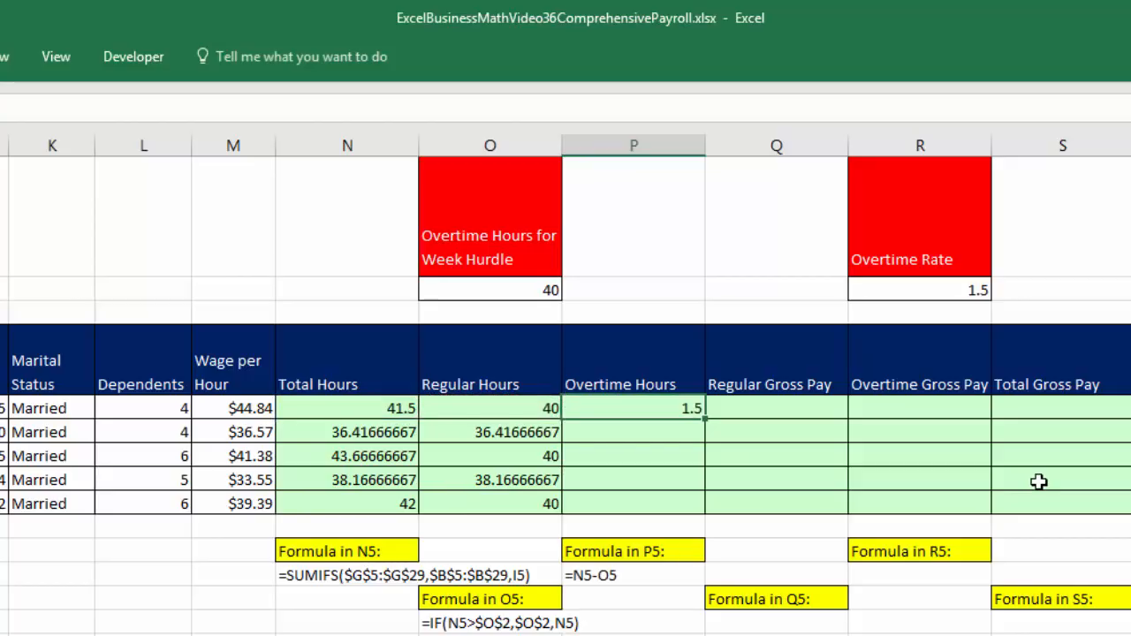
pyautogui.doubleClick(706, 416)
pyautogui.click(636, 505)
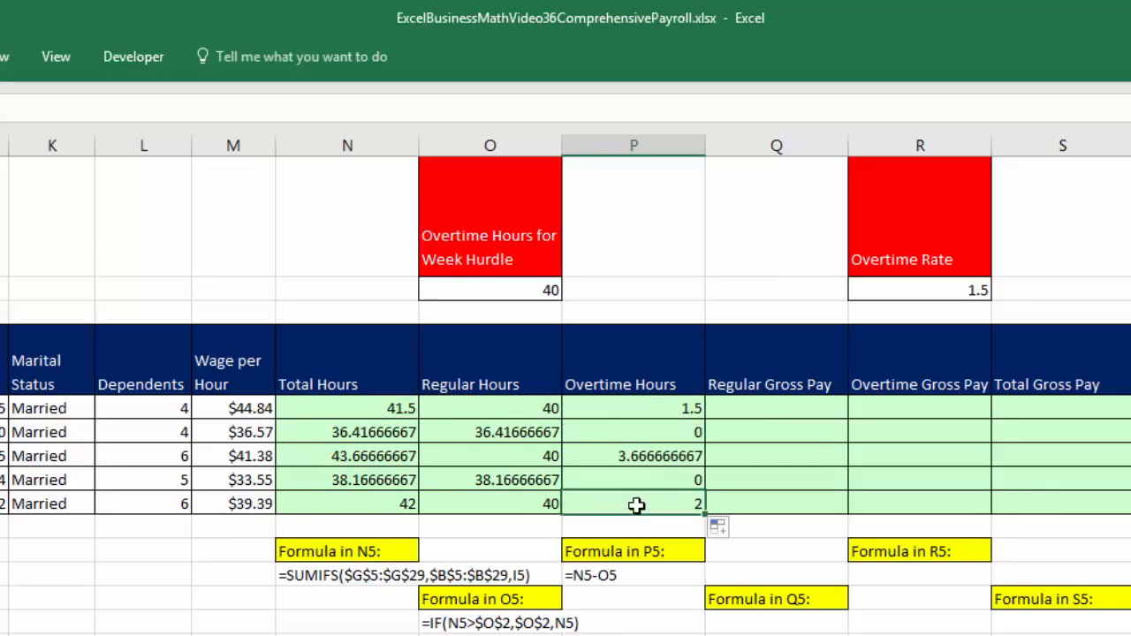
# Verify the cell references of the copied overtime hours formula in P9.
pyautogui.press('F2')
pyautogui.press('Return')
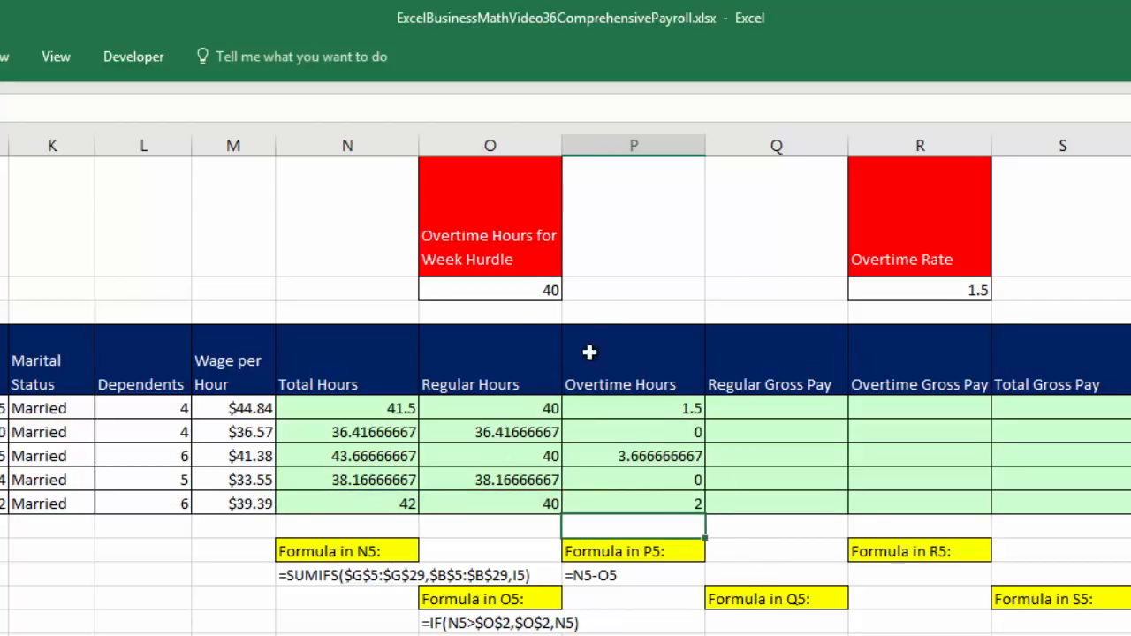
# Calculate regular gross pay in Q5 as regular hours times wage per hour, rounded to two decimals, with =ROUND(O5*M5,2).
pyautogui.click(737, 402)
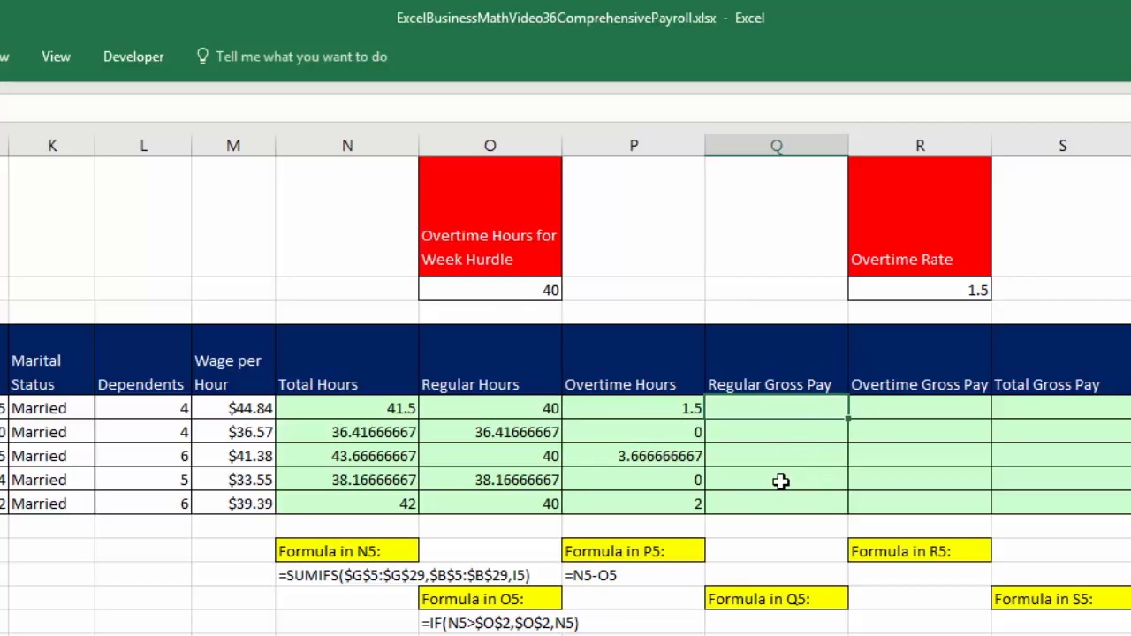
pyautogui.write('round')
pyautogui.press('Tab')
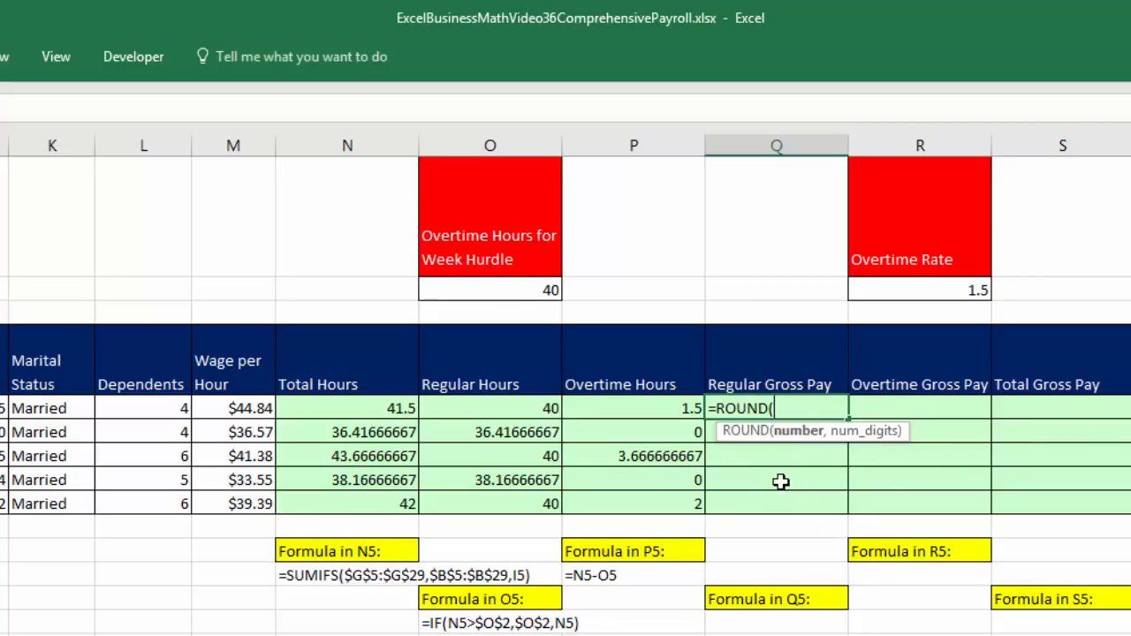
pyautogui.click(519, 405)
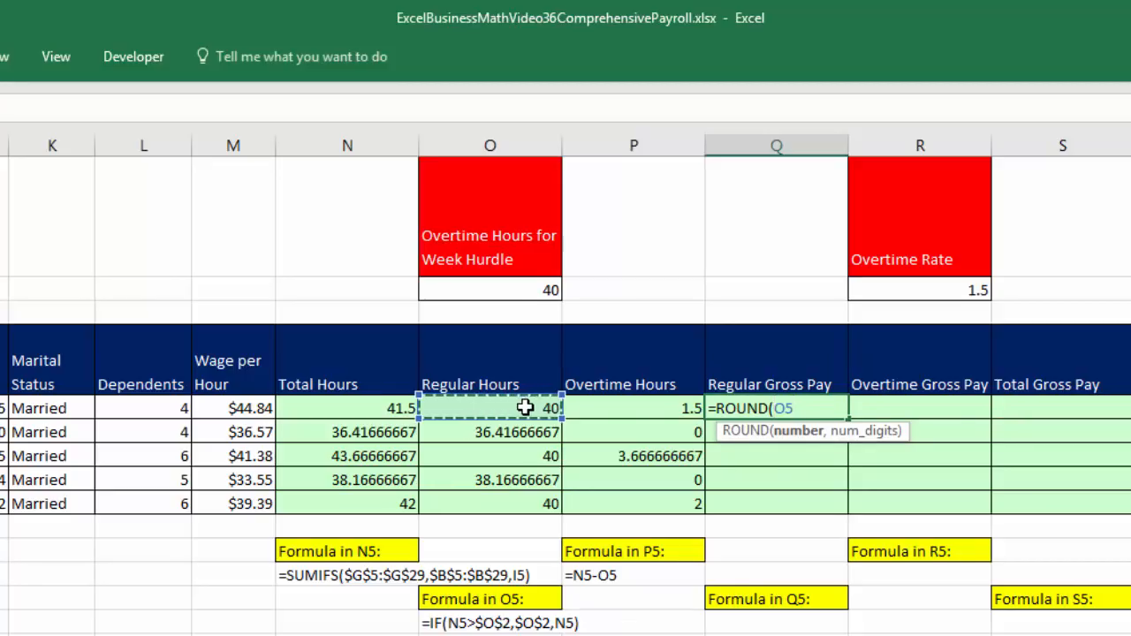
pyautogui.write('*')
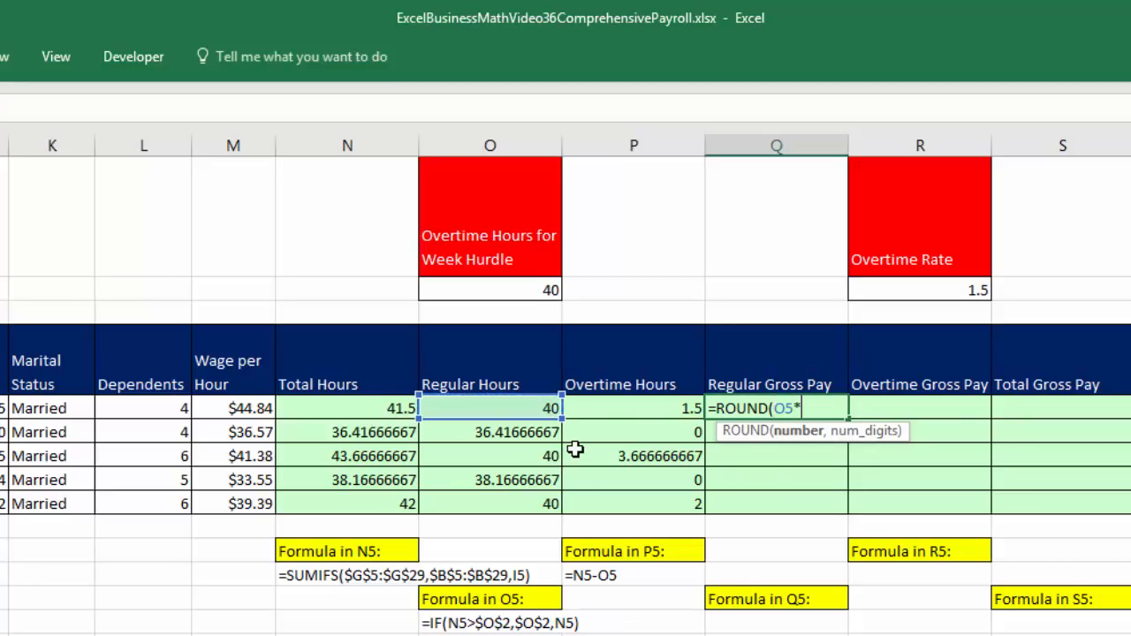
pyautogui.click(244, 409)
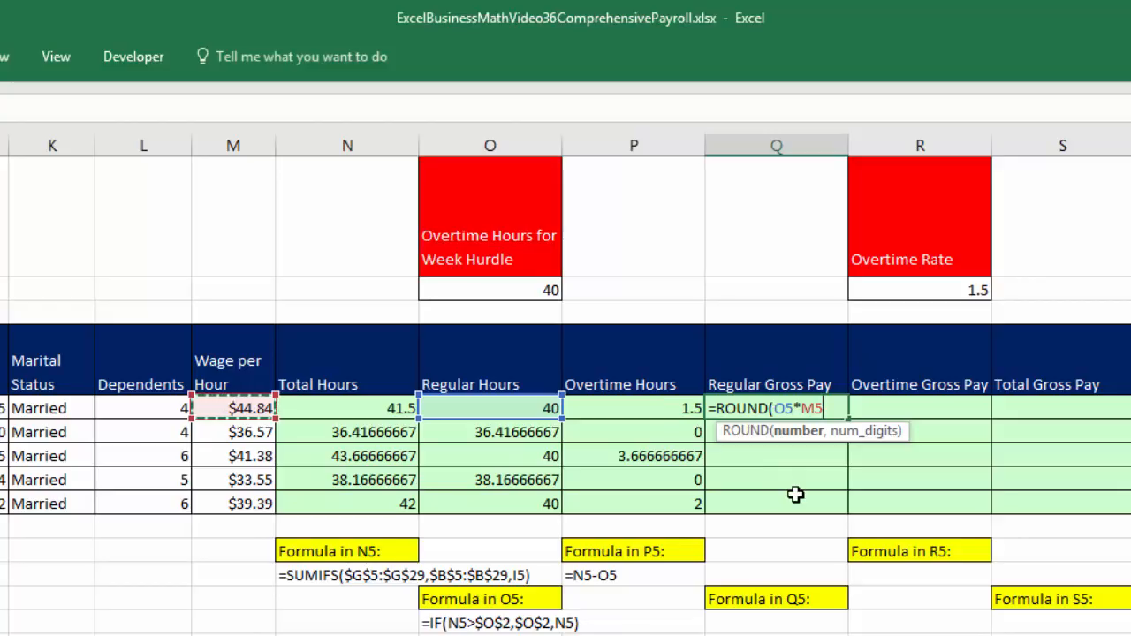
pyautogui.write(',2')
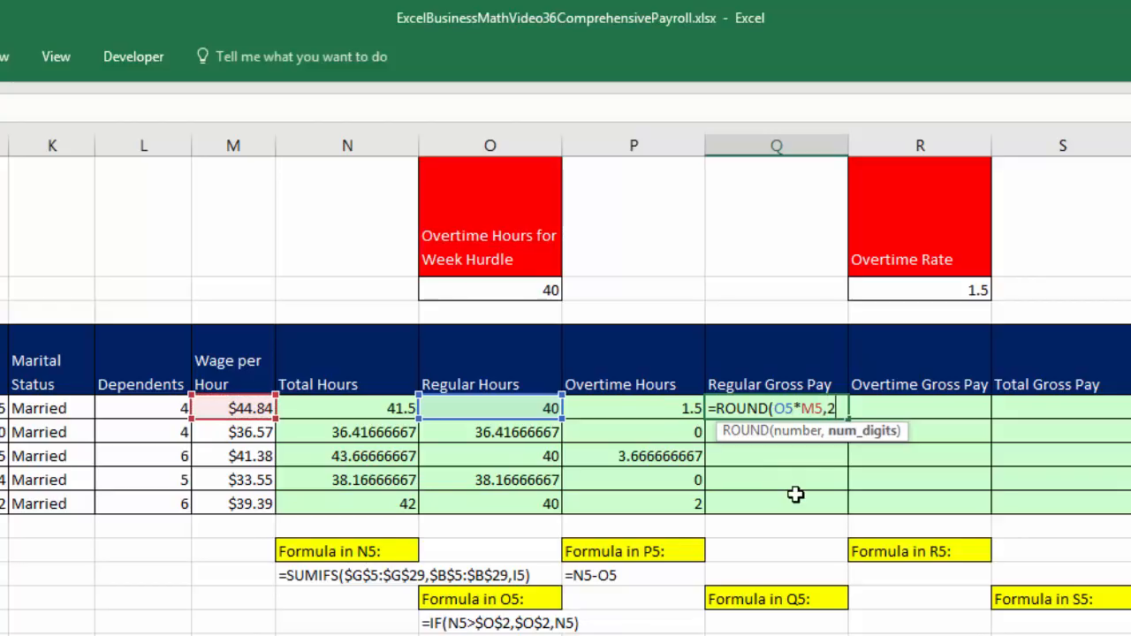
pyautogui.press('Return')
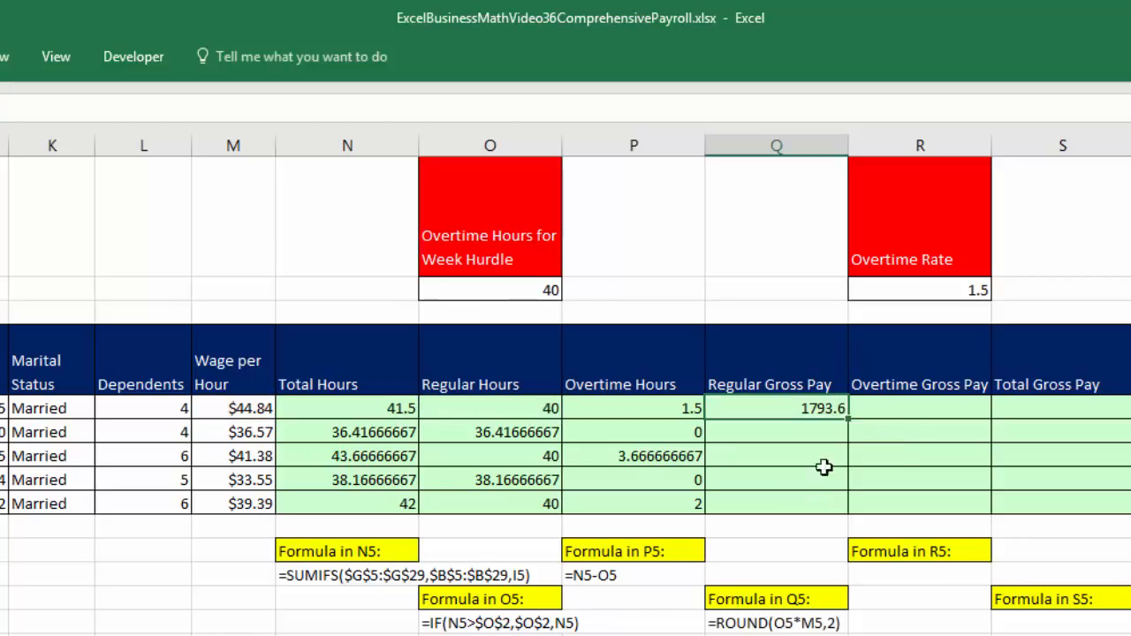
# Copy the Regular Gross Pay formula down through Q9 and verify its cell references in the last row.
pyautogui.doubleClick(850, 419)
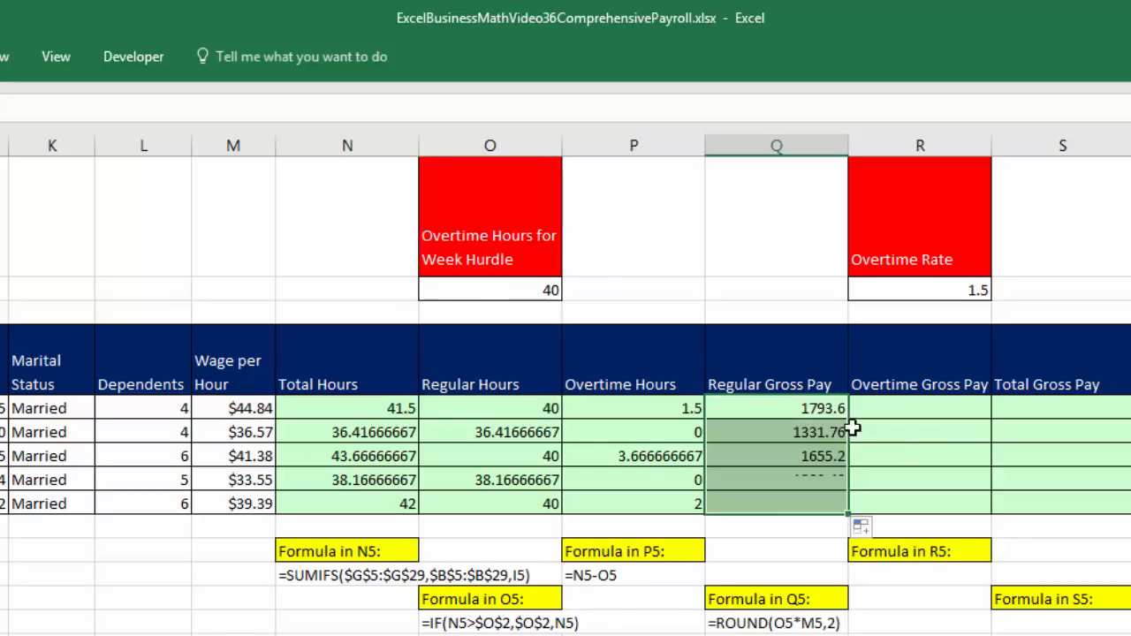
pyautogui.click(813, 499)
pyautogui.press('F2')
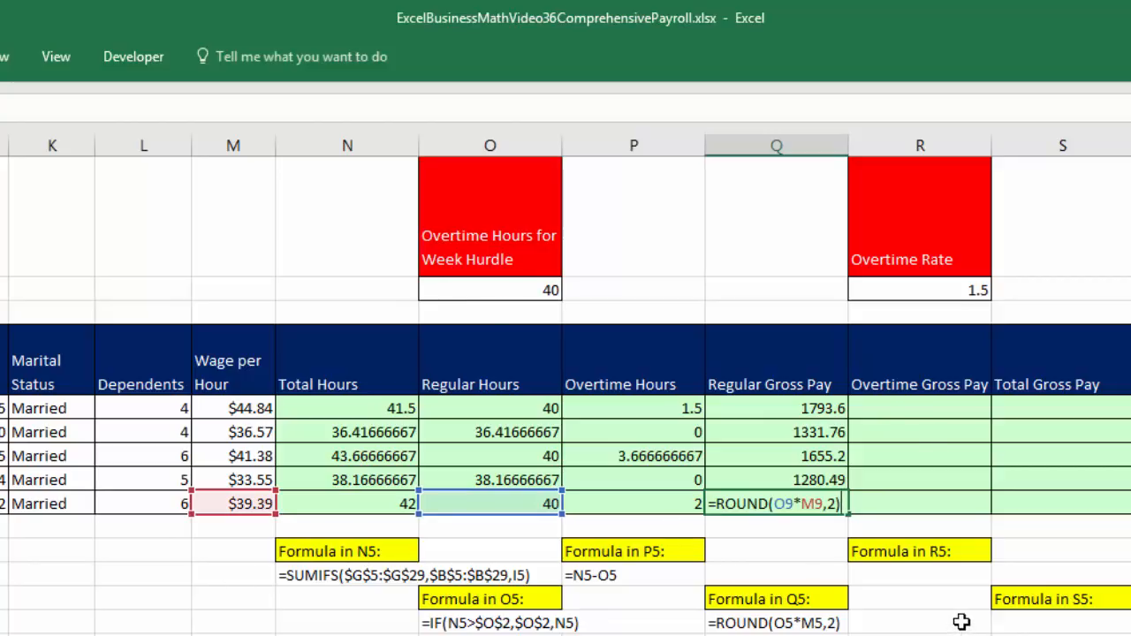
pyautogui.press('Escape')
# Calculate overtime gross pay in R5 from overtime hours, wage and the locked overtime rate, with =ROUND(P5*M5*$R$2,2).
pyautogui.click(881, 408)
pyautogui.write('=round')
pyautogui.press('Tab')
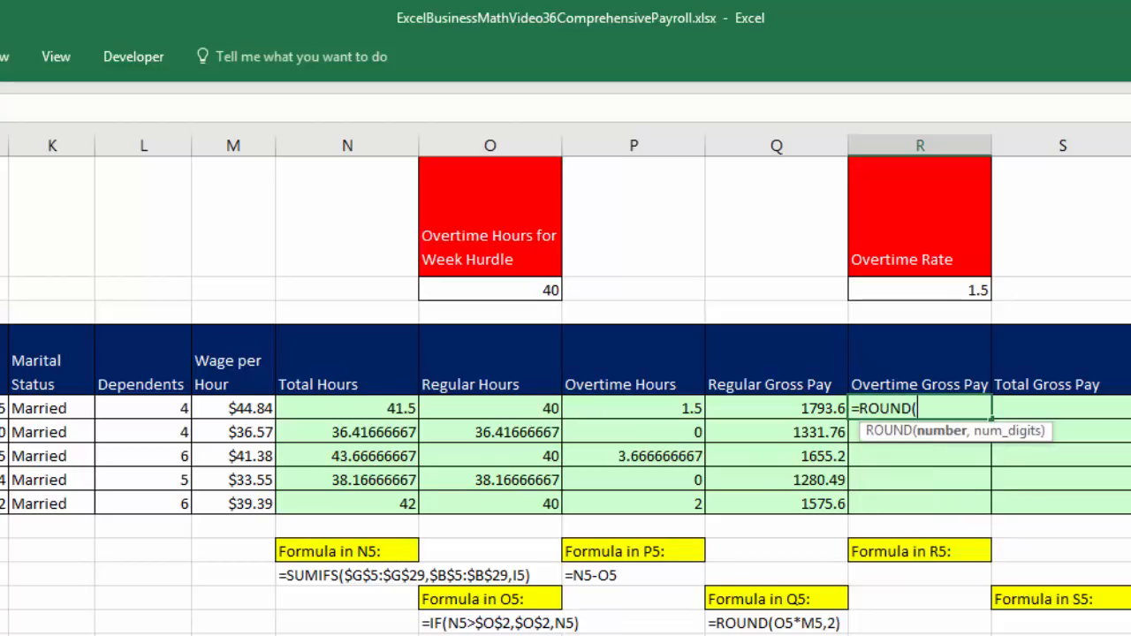
pyautogui.click(680, 405)
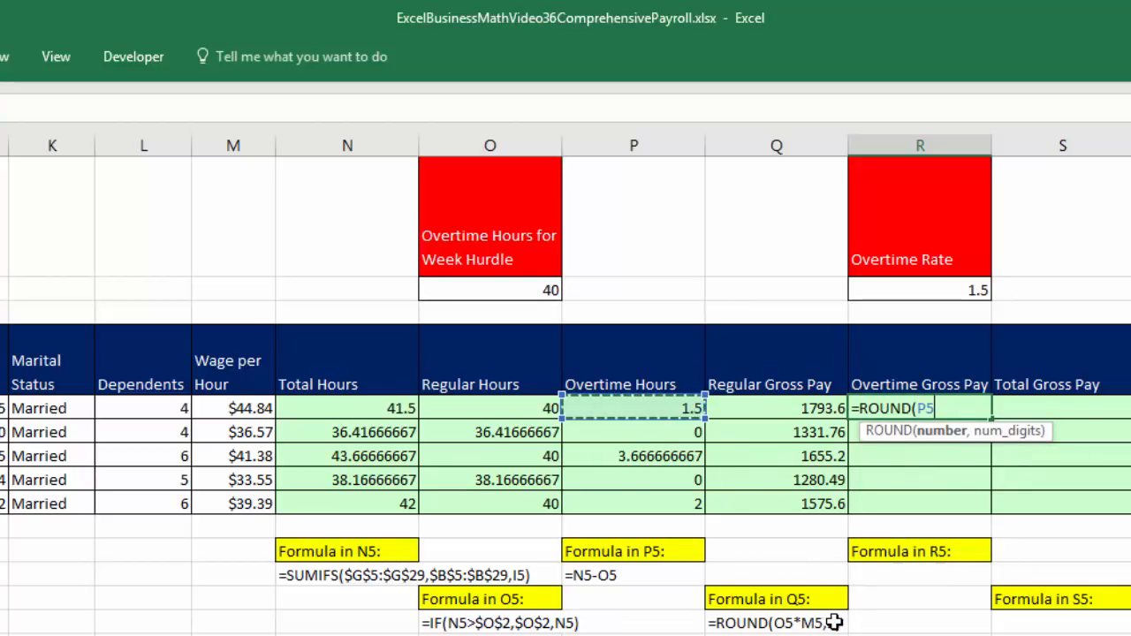
pyautogui.write('*')
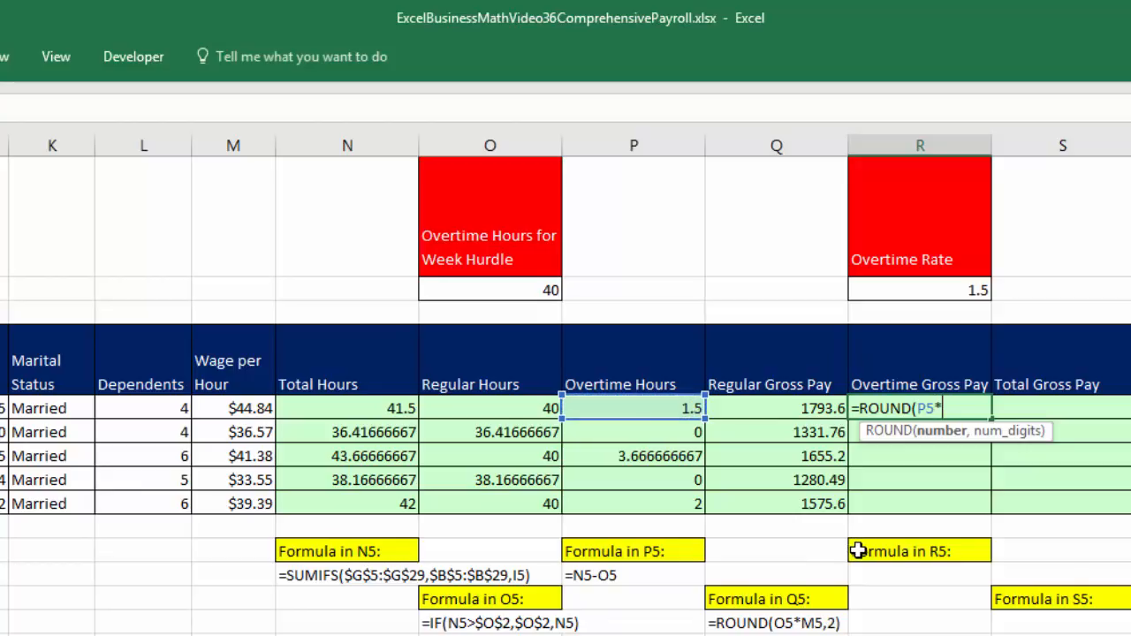
pyautogui.click(252, 412)
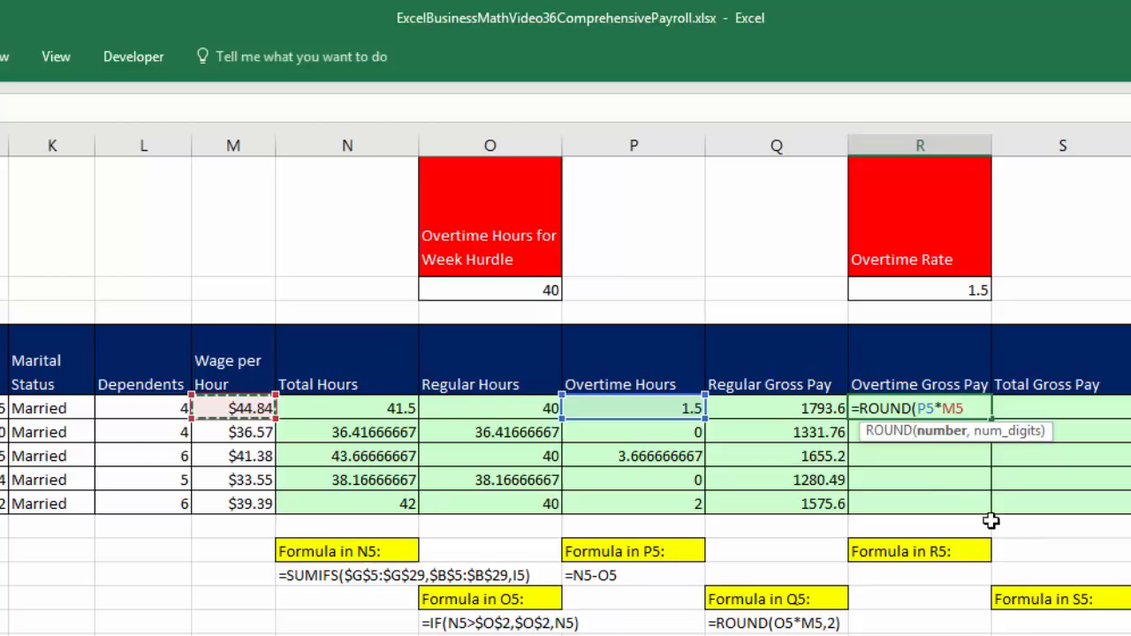
pyautogui.write('*')
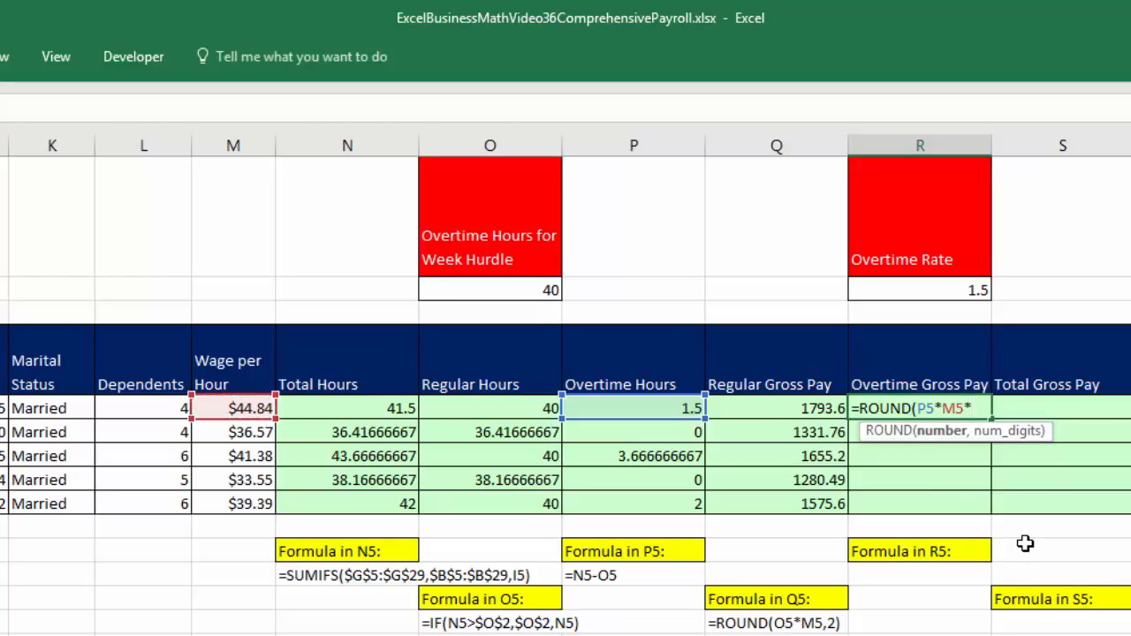
pyautogui.click(981, 291)
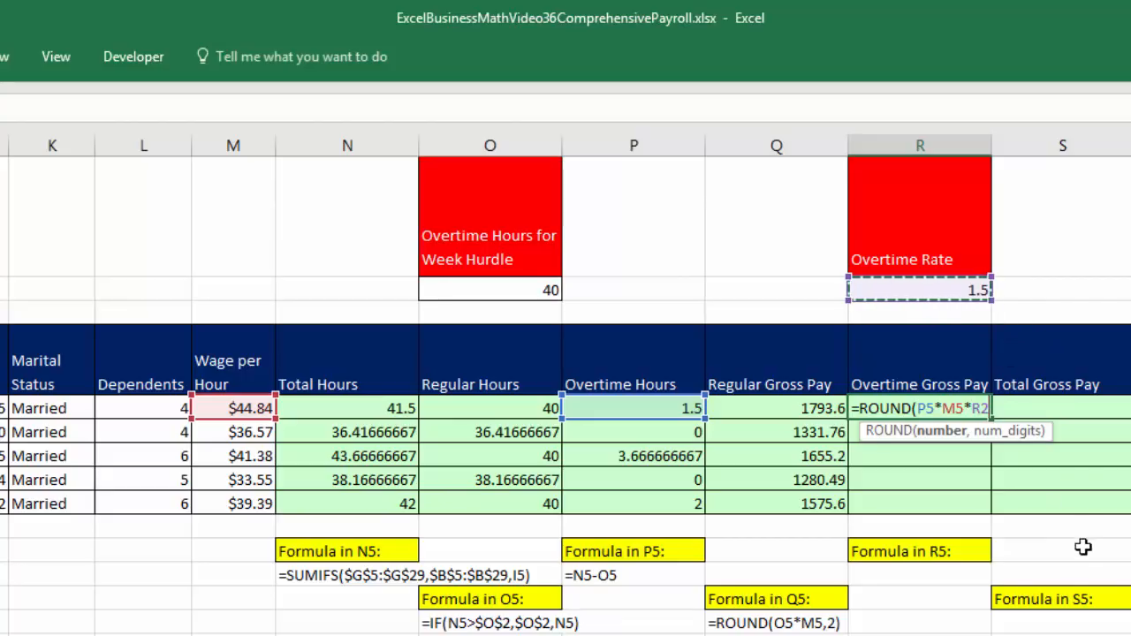
pyautogui.press('F4')
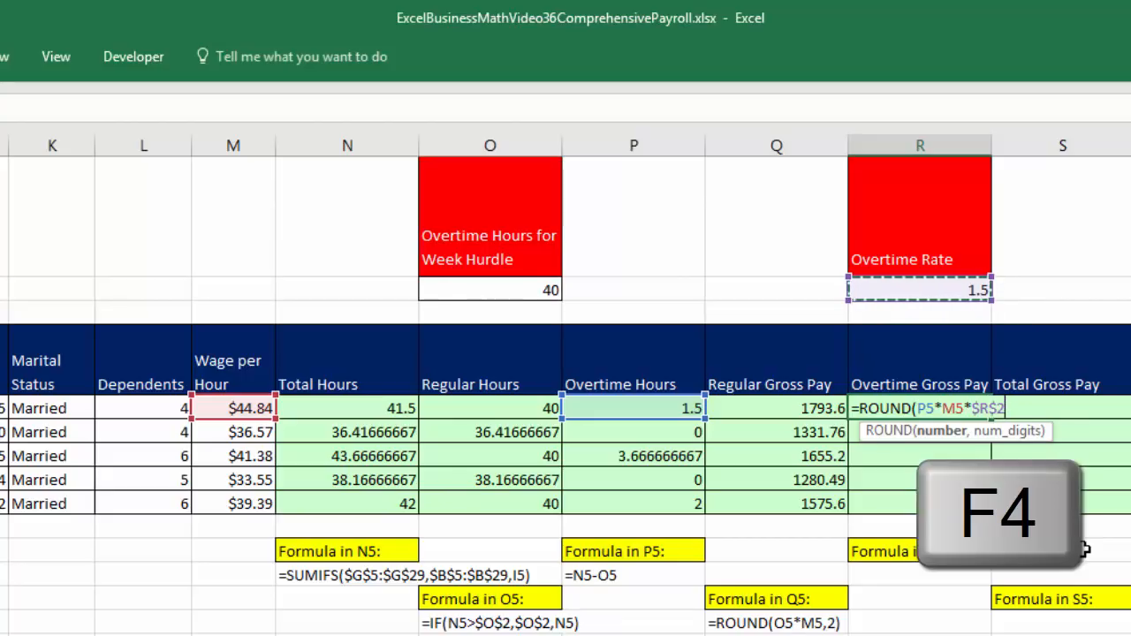
pyautogui.write(',2)')
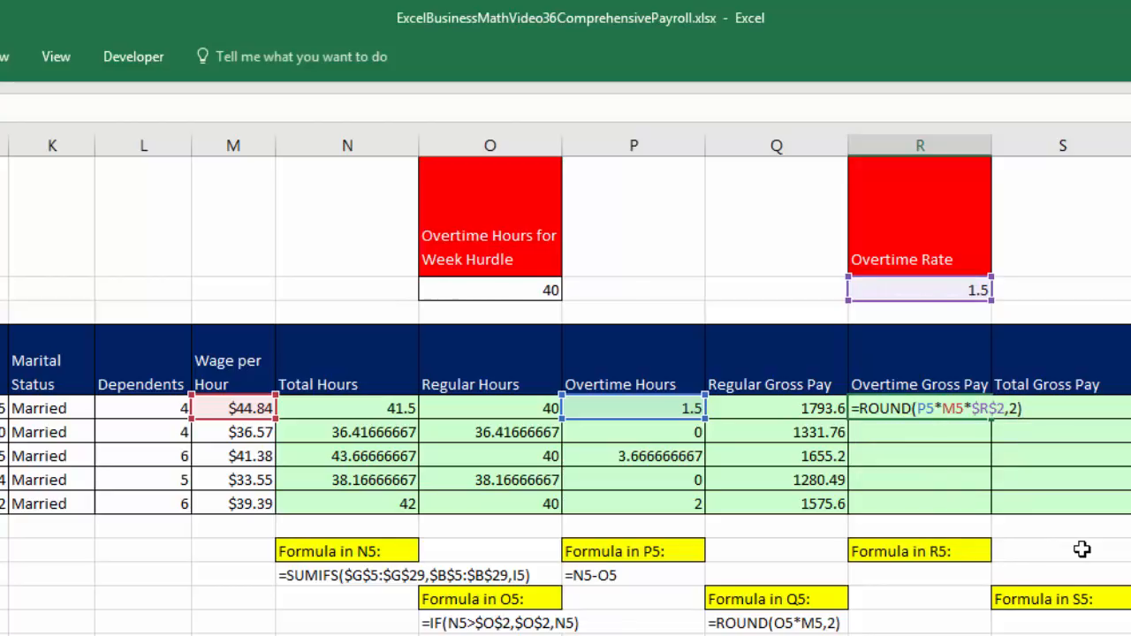
pyautogui.hotkey('ctrl', 'Return')
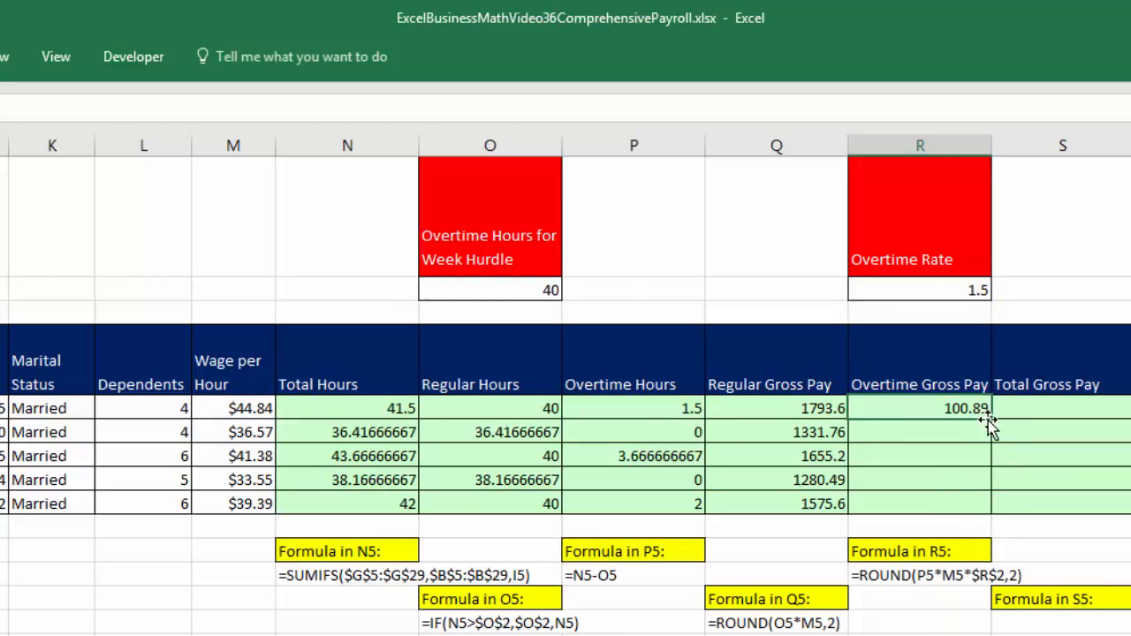
# Copy the Overtime Gross Pay formula down through R9 and verify its cell references in R9.
pyautogui.doubleClick(991, 420)
pyautogui.doubleClick(900, 501)
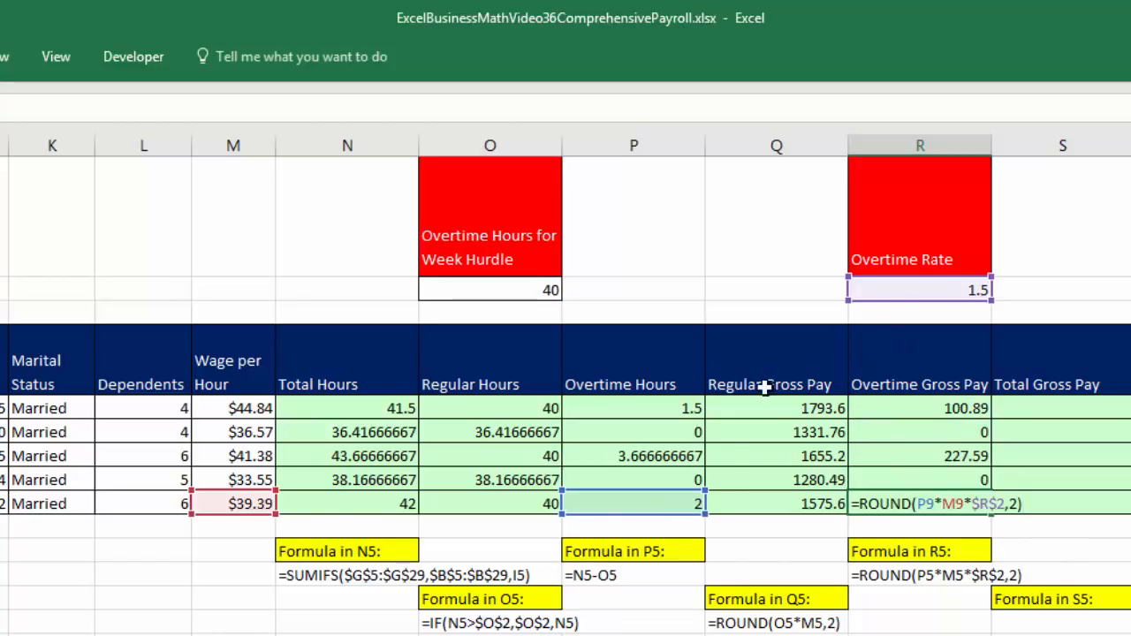
pyautogui.press('Escape')
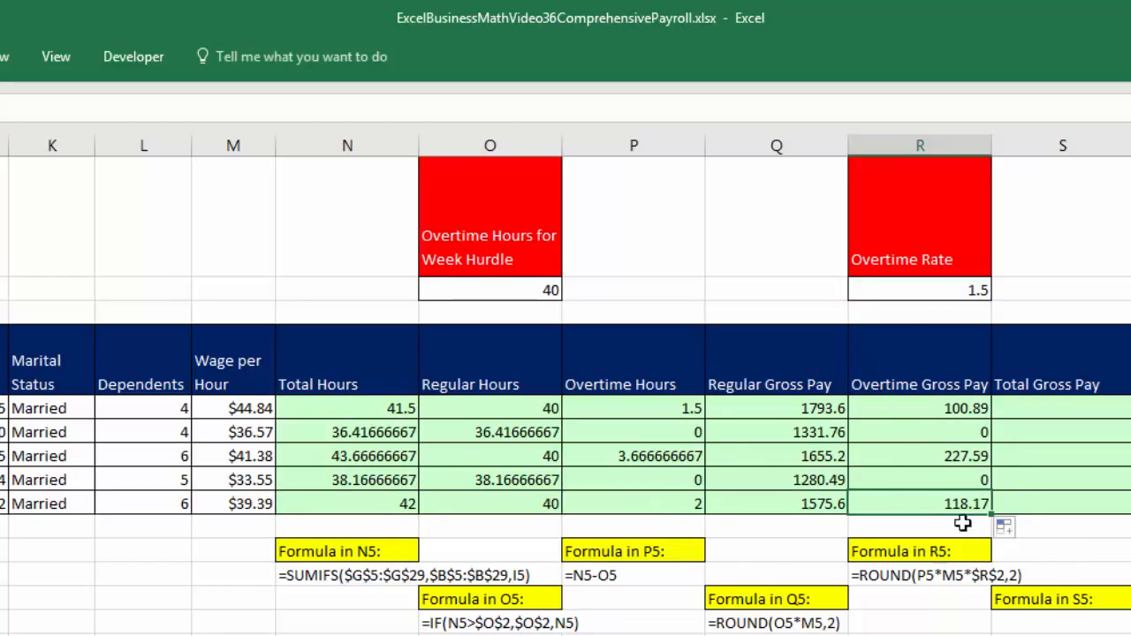
# Total regular and overtime gross pay in S5 with =SUM(Q5:R5), copy it down through S9 and check the last formula.
pyautogui.click(1016, 408)
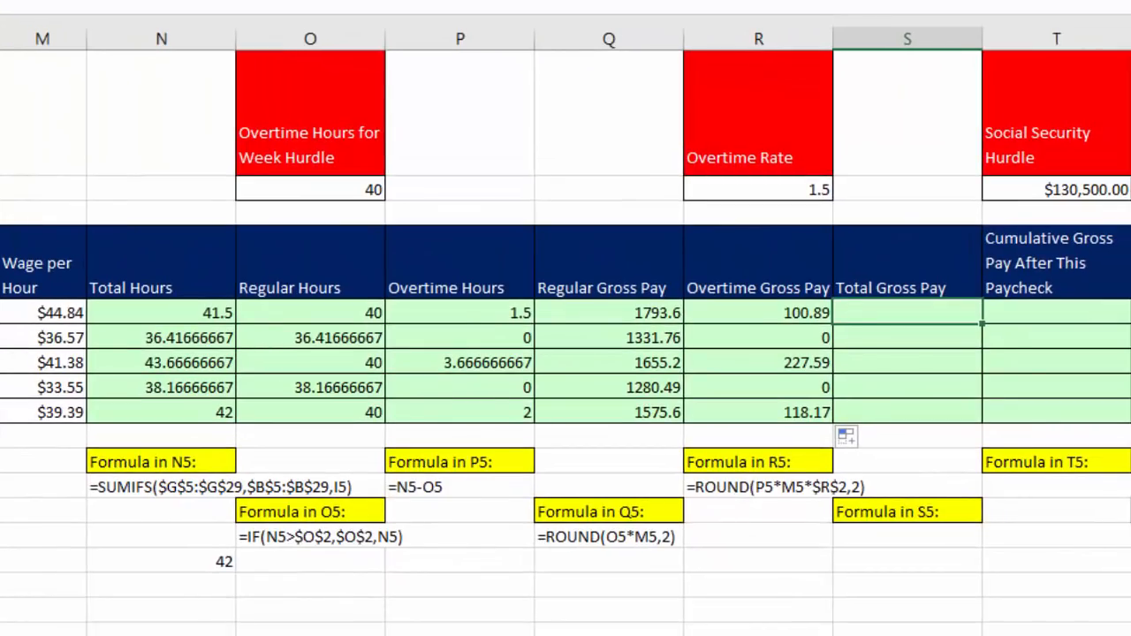
pyautogui.hotkey('alt', '=')
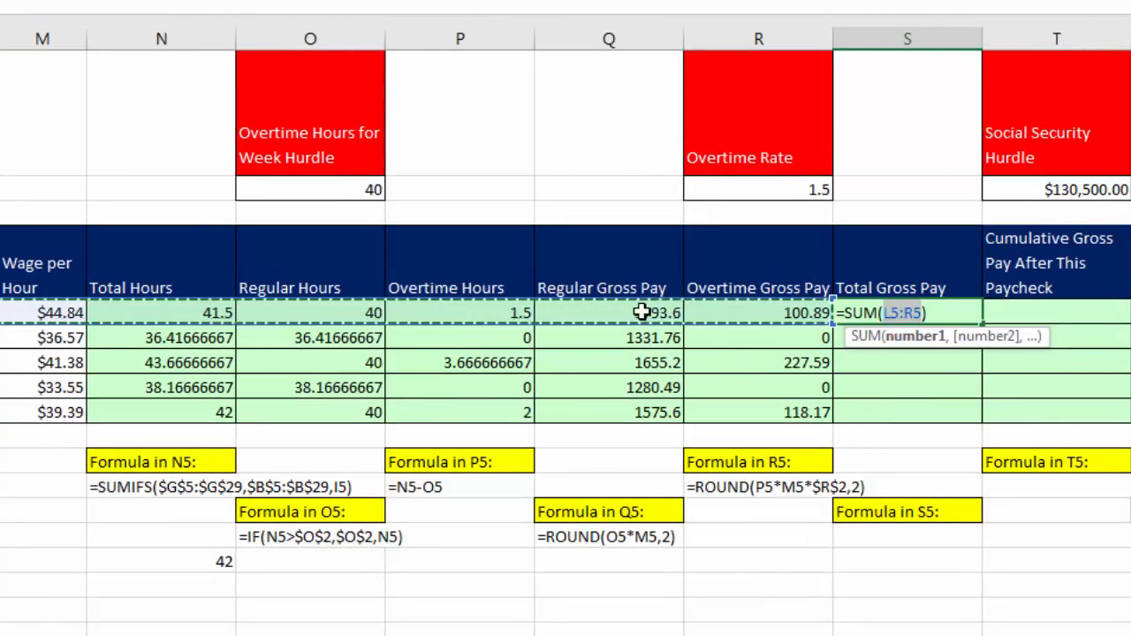
pyautogui.moveTo(586, 315); pyautogui.dragTo(720, 311)
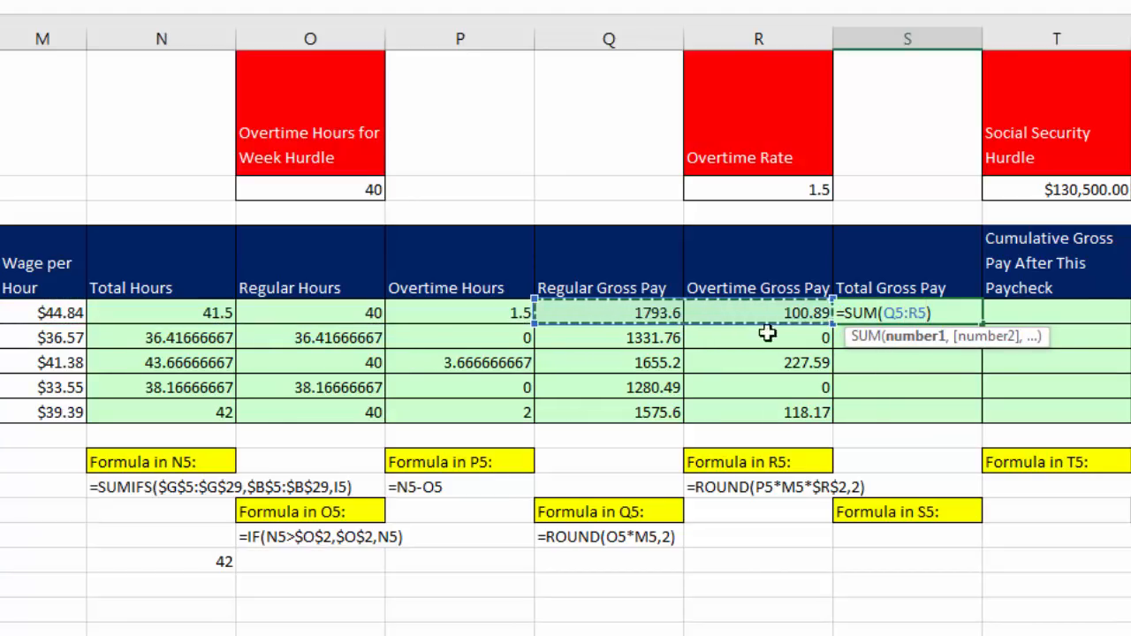
pyautogui.hotkey('ctrl', 'Return')
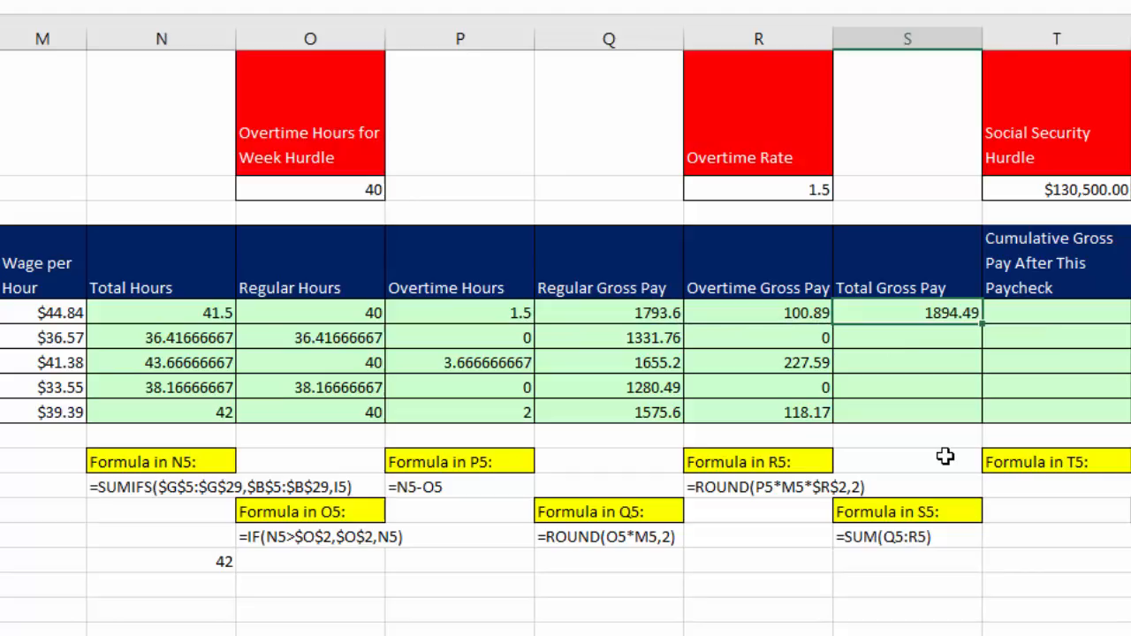
pyautogui.doubleClick(981, 324)
pyautogui.click(970, 411)
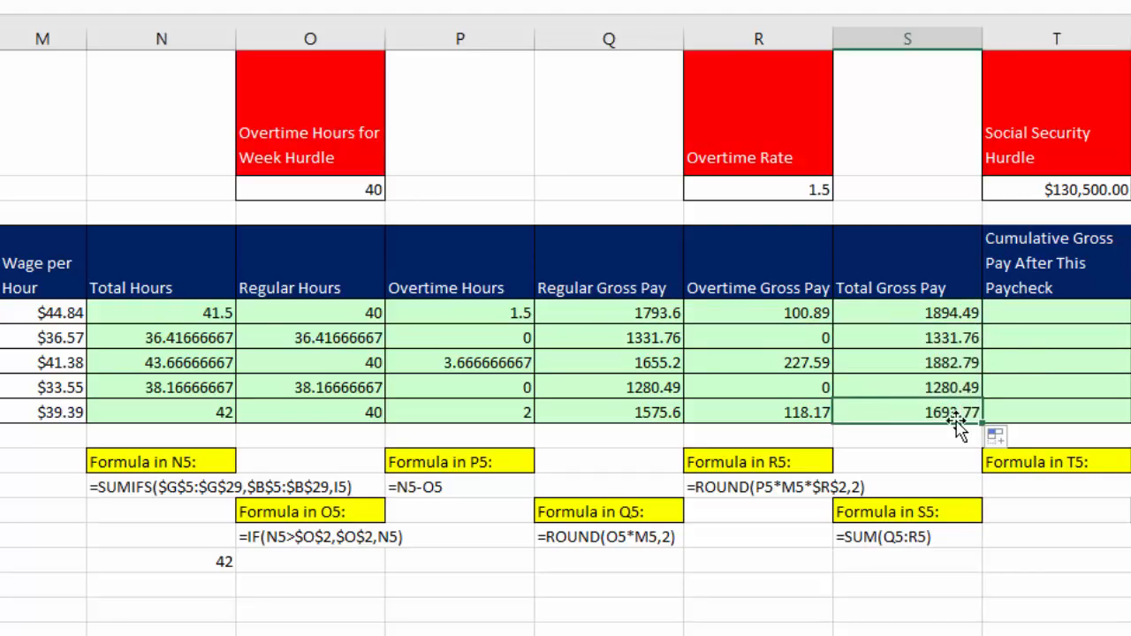
pyautogui.press('F2')
pyautogui.press('Return')
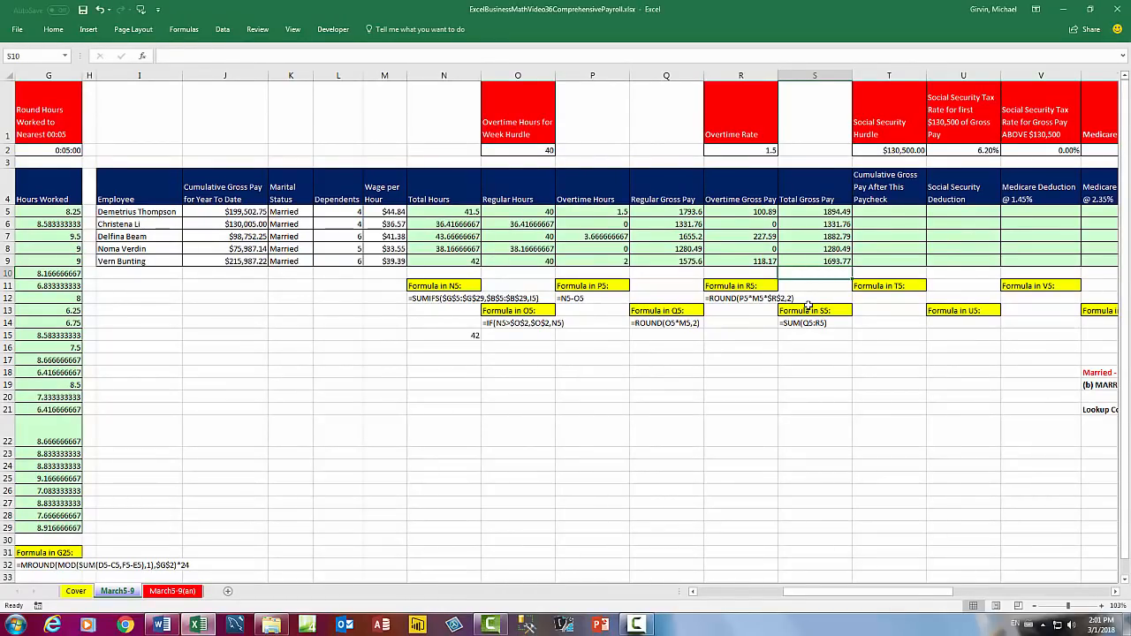
# Hide columns N through R, from Total Hours to Overtime Gross Pay, keeping the employee data columns and Total Gross Pay visible.
pyautogui.click(237, 214)
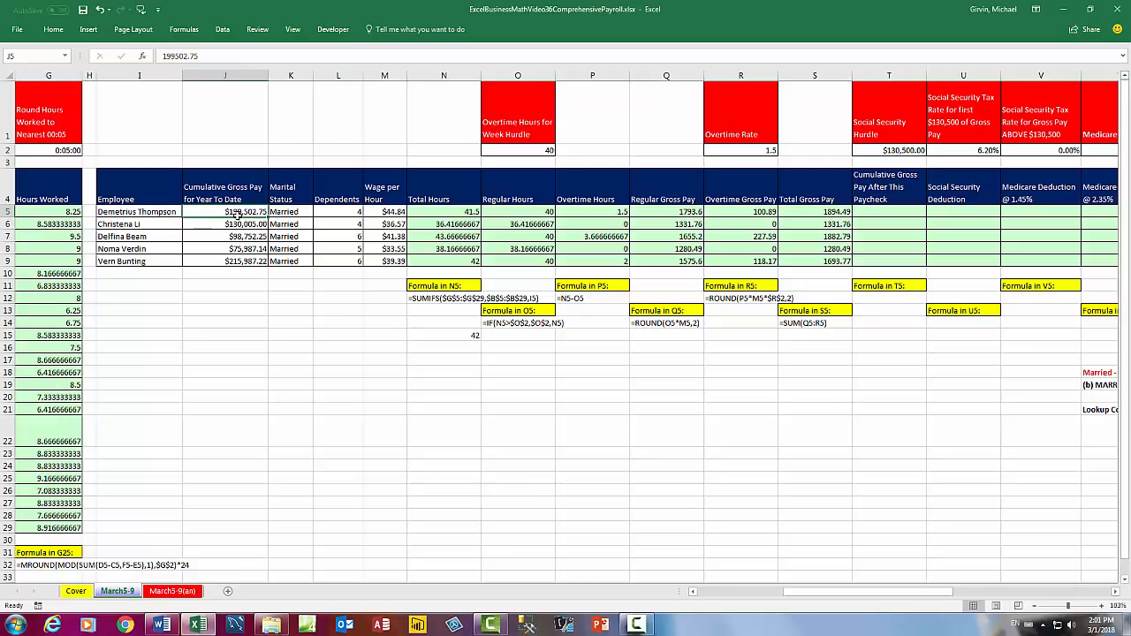
pyautogui.click(280, 215)
pyautogui.click(327, 213)
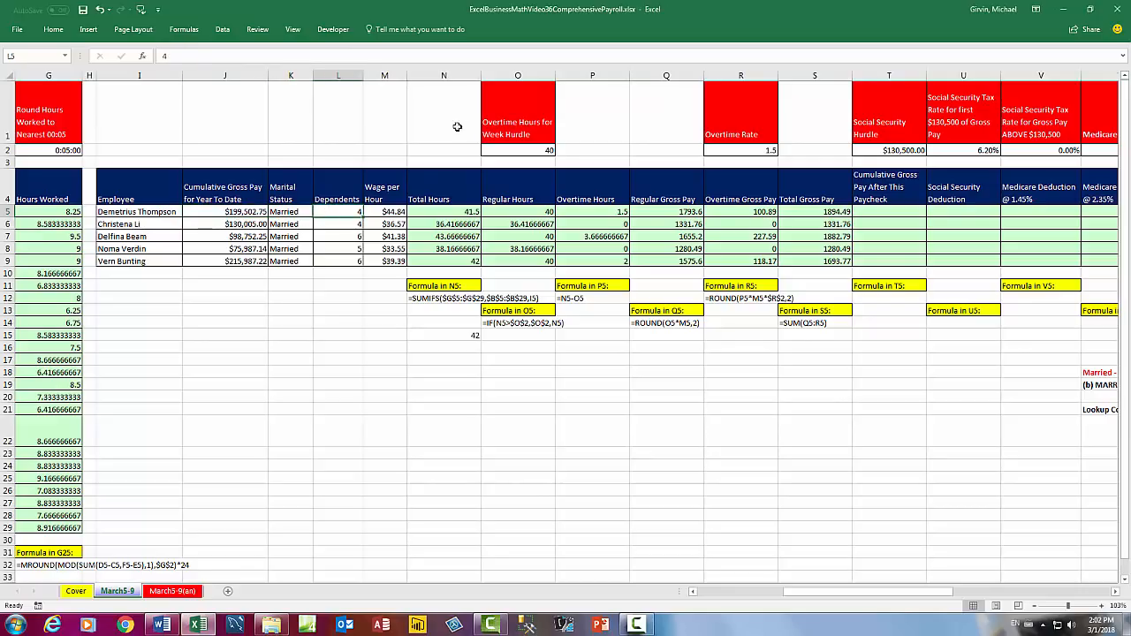
pyautogui.click(455, 74)
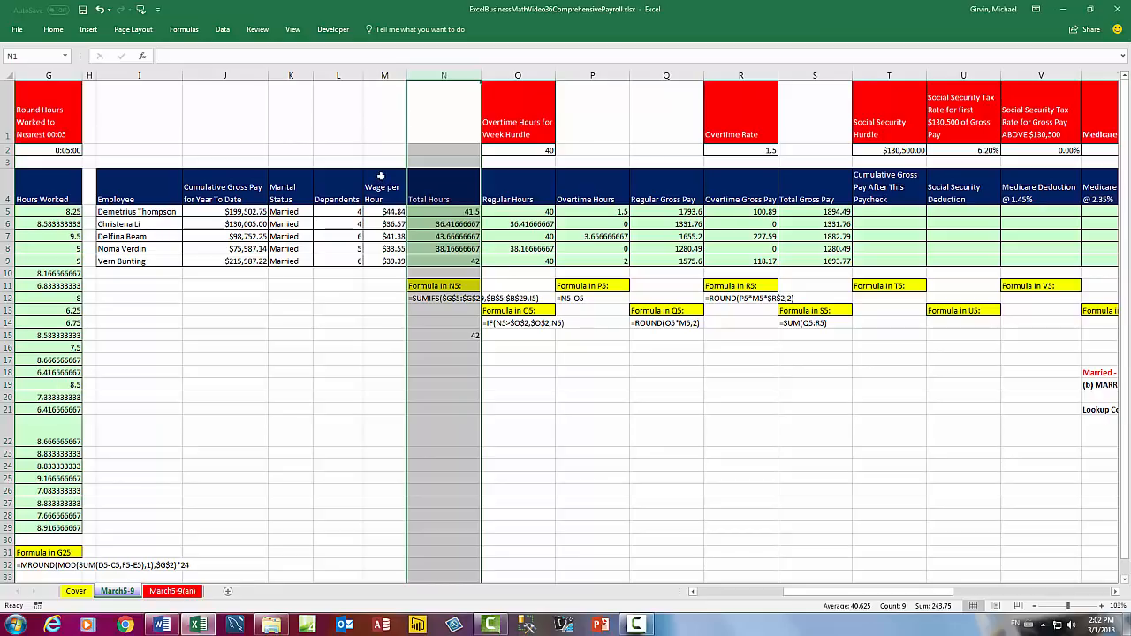
pyautogui.moveTo(465, 75); pyautogui.dragTo(739, 74)
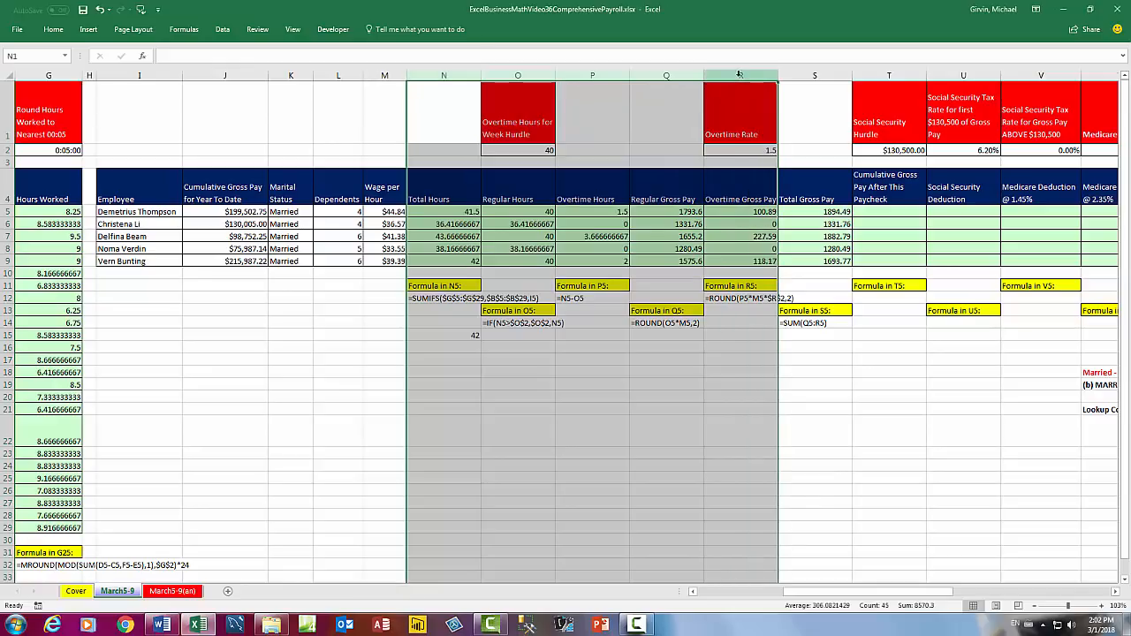
pyautogui.rightClick(677, 74)
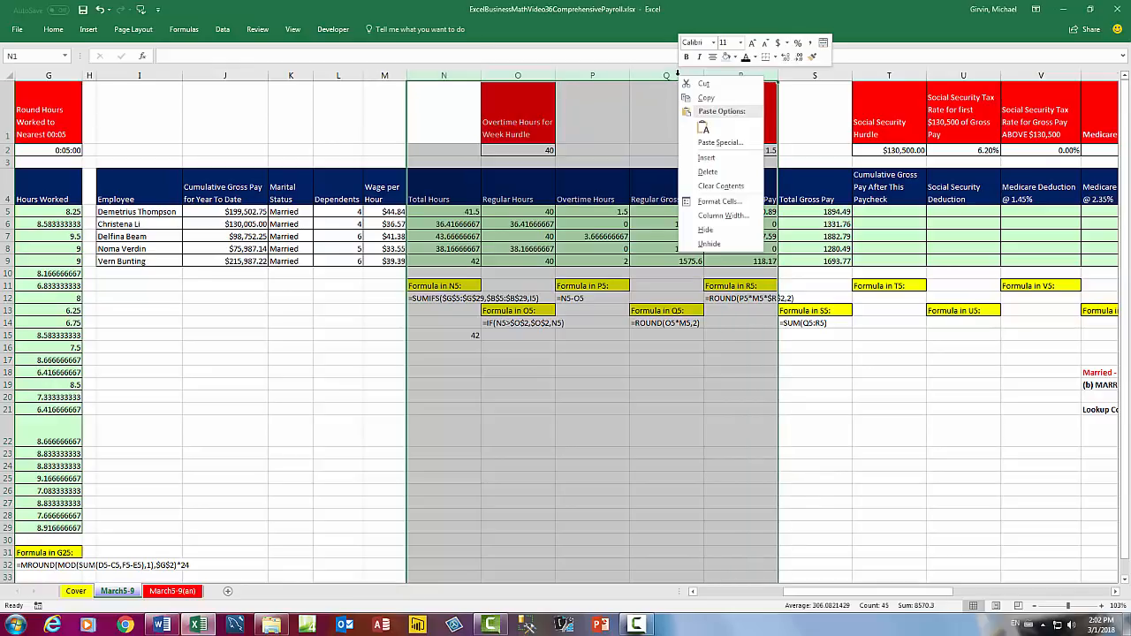
pyautogui.click(705, 231)
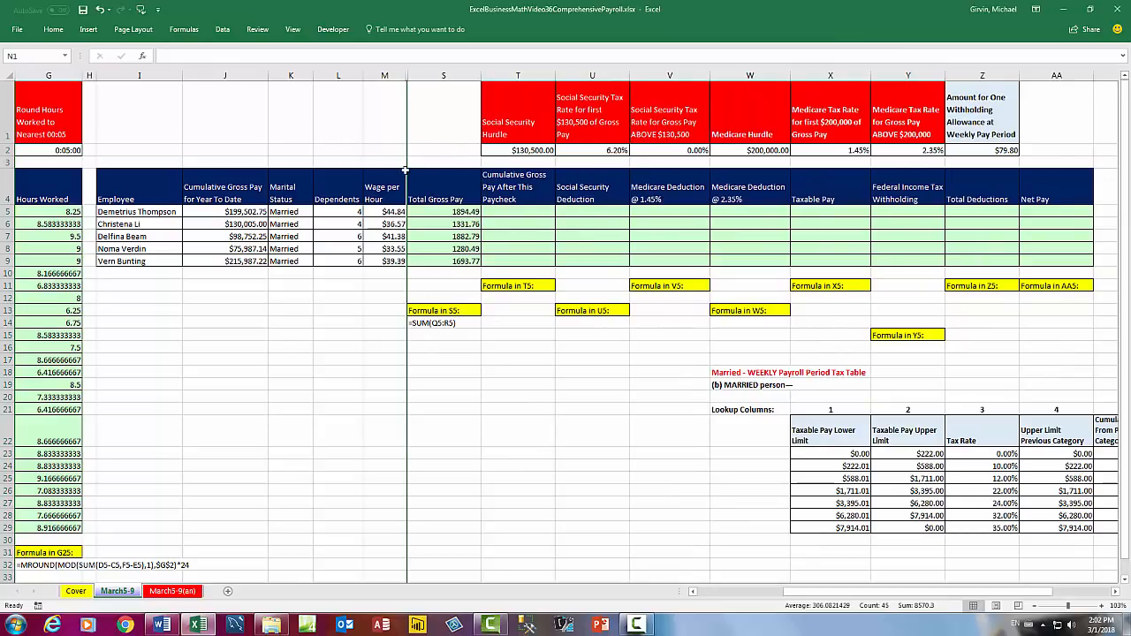
# Calculate the cumulative gross pay after this paycheck in T5 with =S5+J5 and copy it down through T9.
pyautogui.click(513, 211)
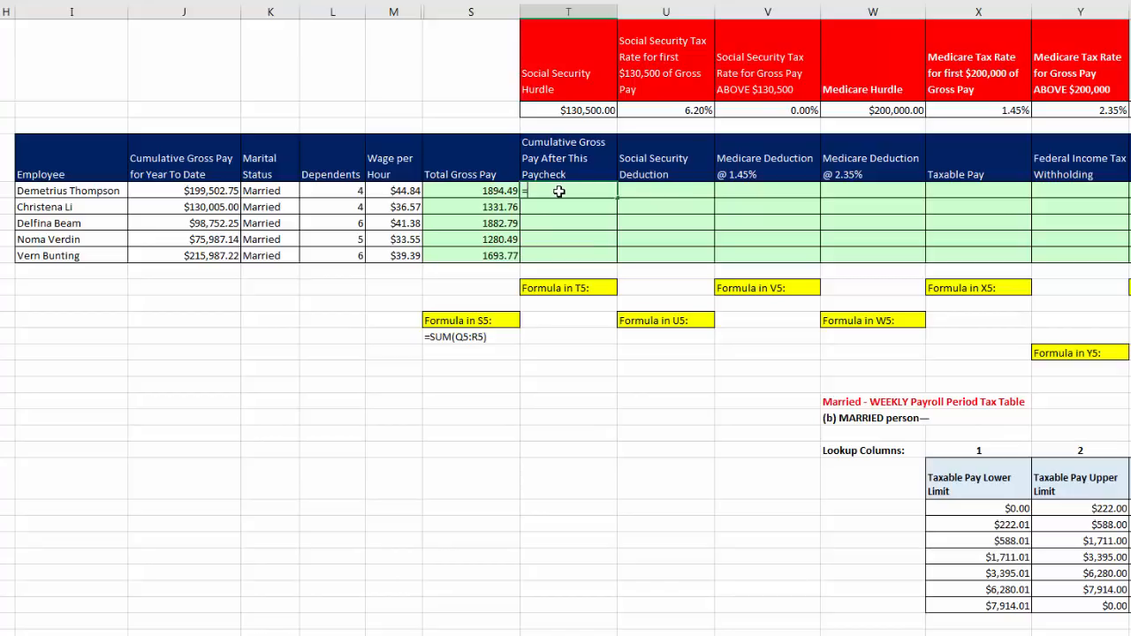
pyautogui.press('Left')
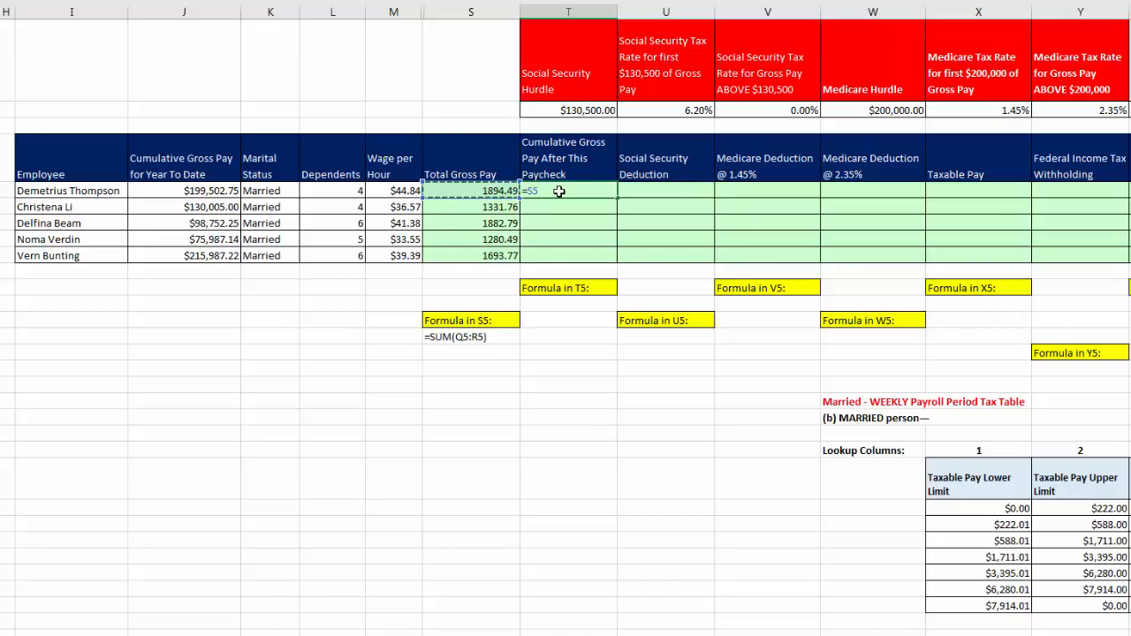
pyautogui.write('+')
pyautogui.click(201, 190)
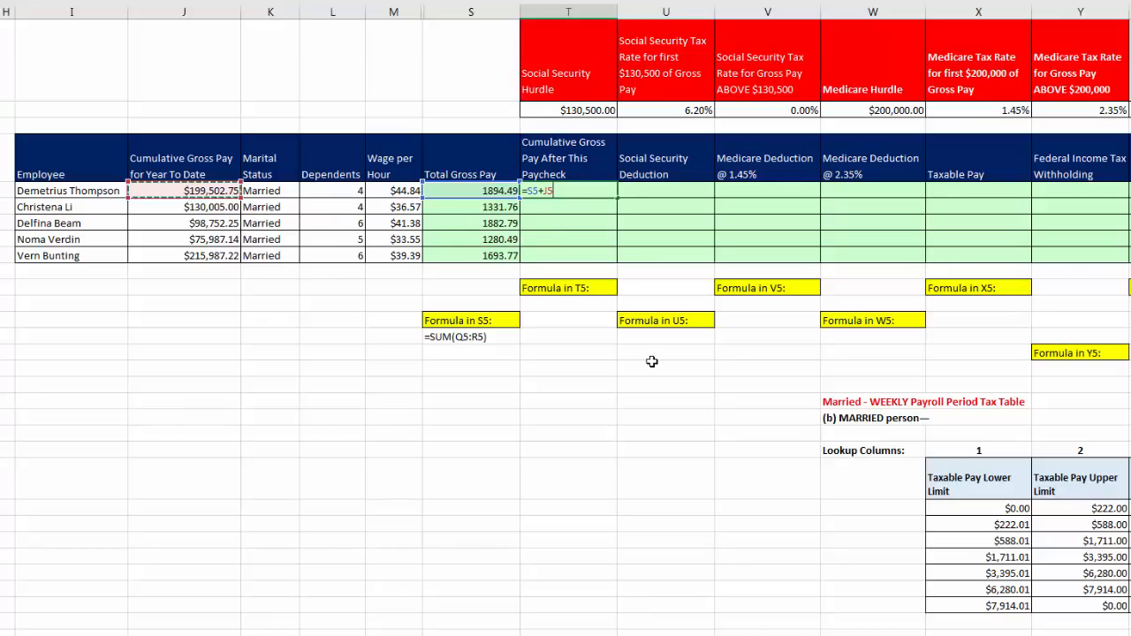
pyautogui.hotkey('ctrl', 'Return')
pyautogui.moveTo(619, 196); pyautogui.dragTo(618, 263)
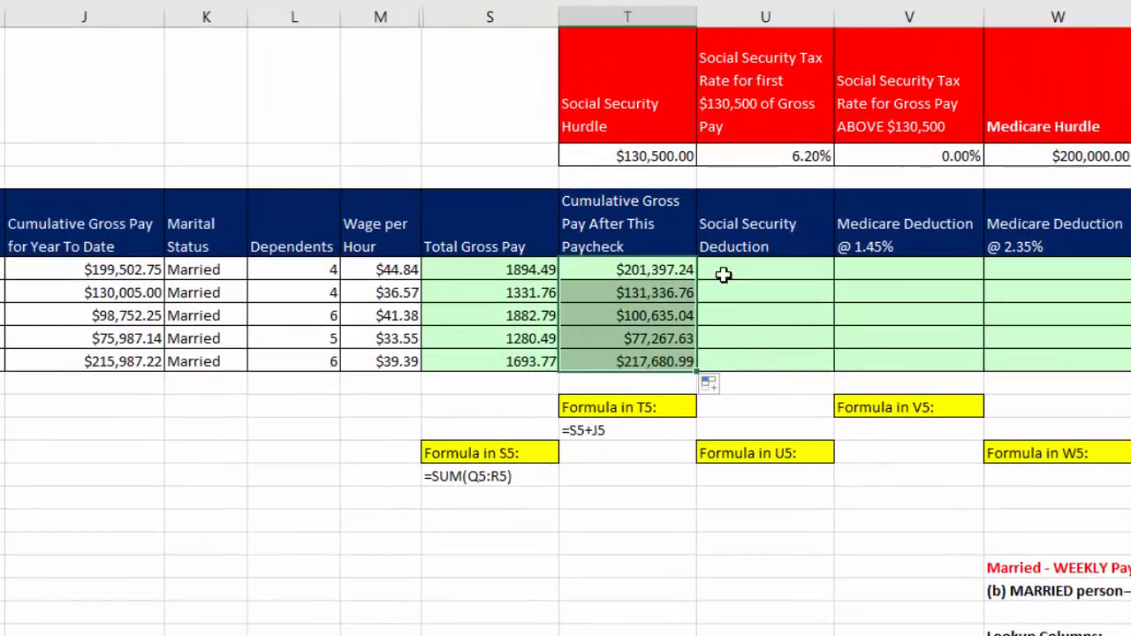
# Review the Social Security hurdle in T2, the tax rate in U2 and the first employee's total gross pay in S5.
pyautogui.click(723, 274)
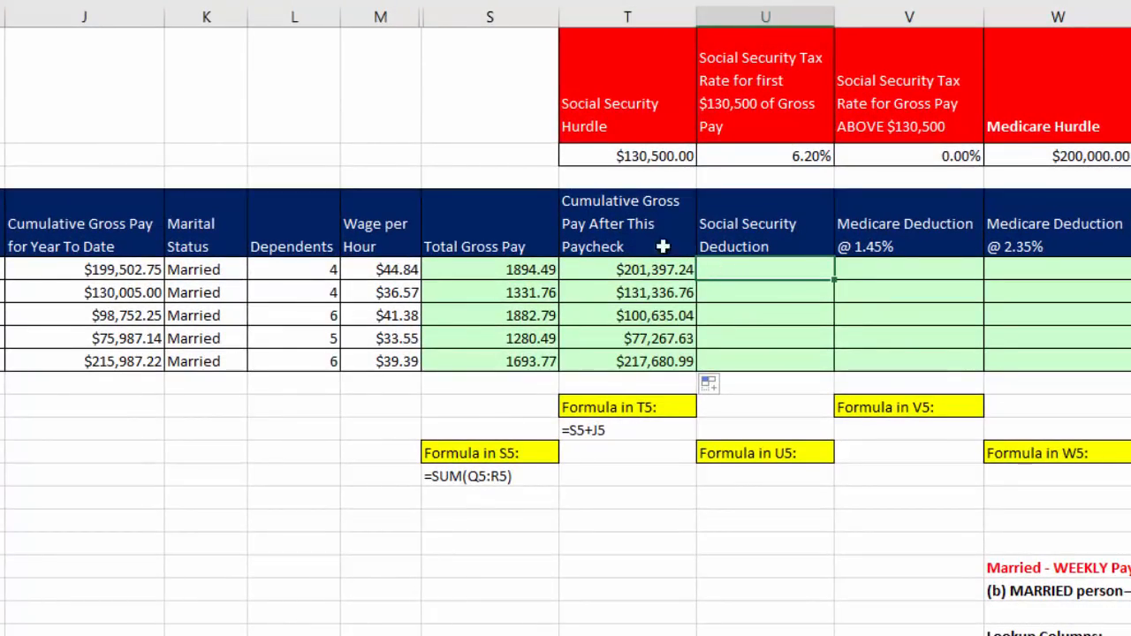
pyautogui.click(646, 155)
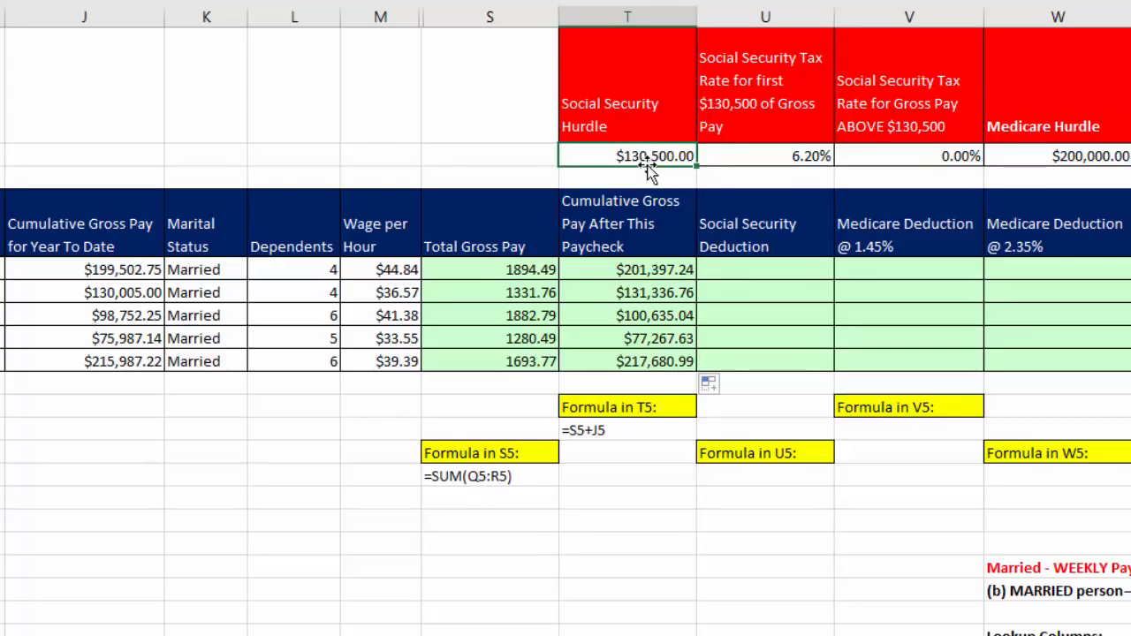
pyautogui.click(735, 154)
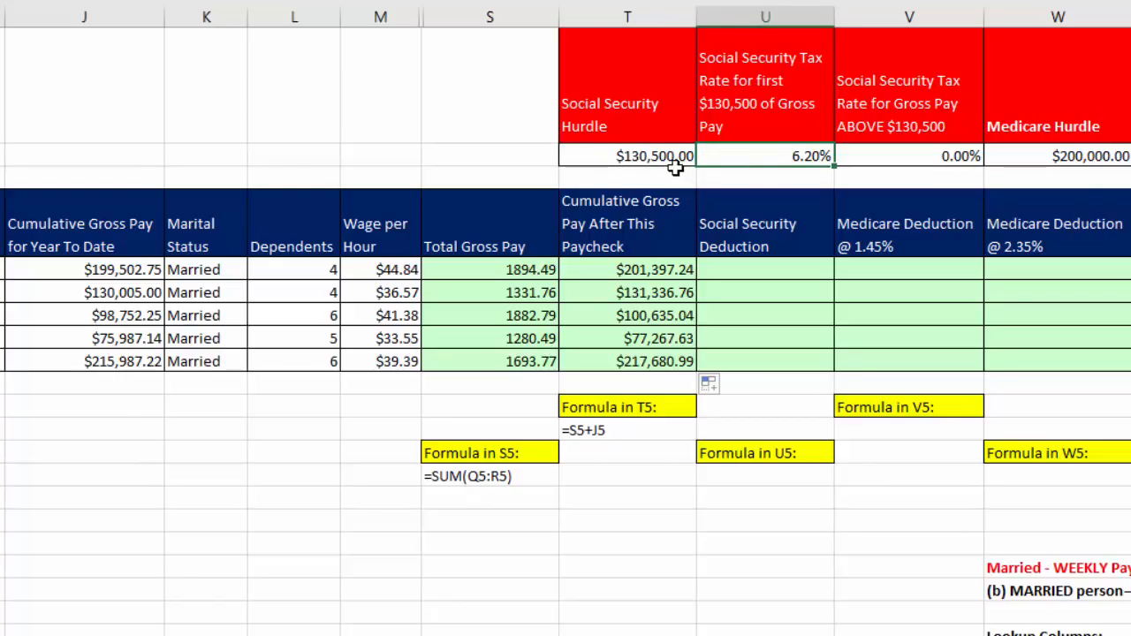
pyautogui.click(750, 272)
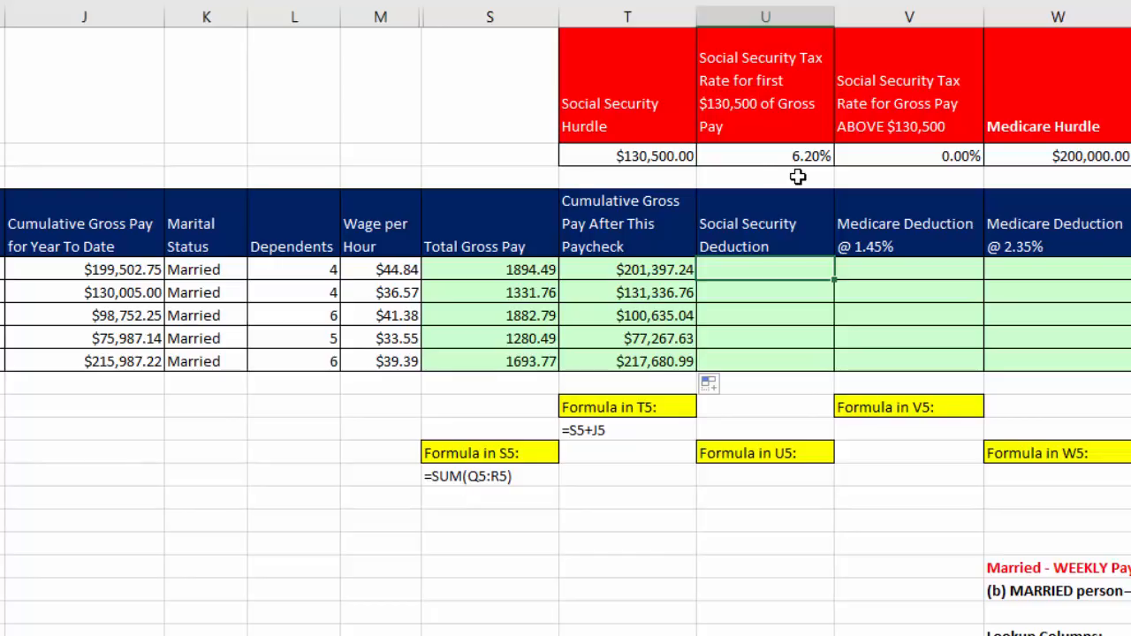
pyautogui.click(521, 274)
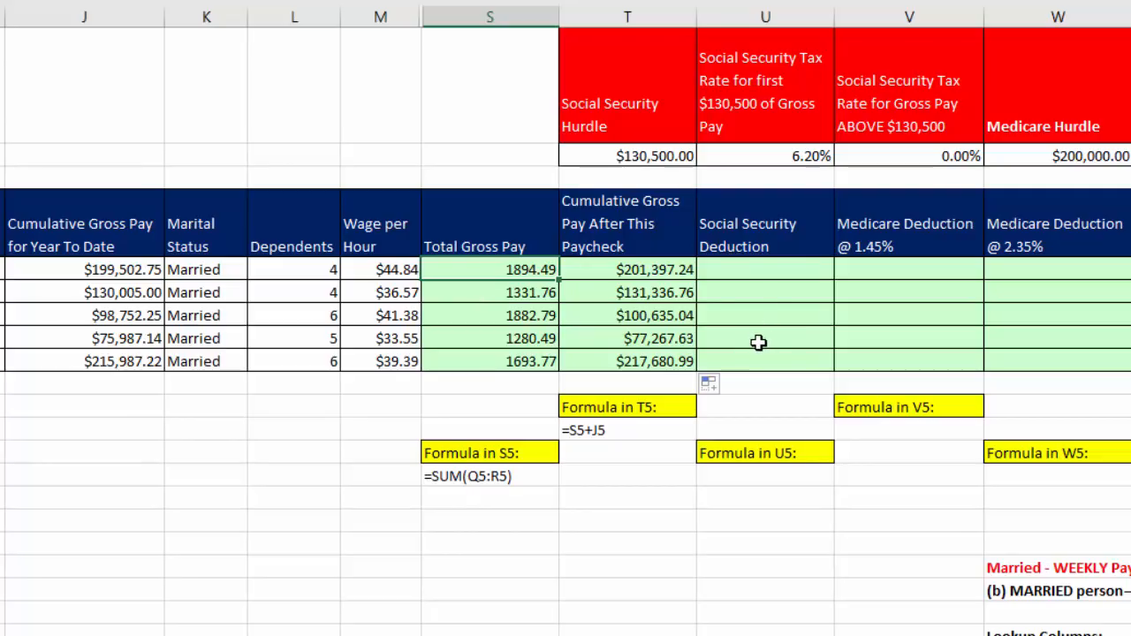
# Calculate the gross pay subject to Social Security tax in U5 with =MEDIAN(0,S5,$T$2-J5), locking the hurdle reference.
pyautogui.click(737, 269)
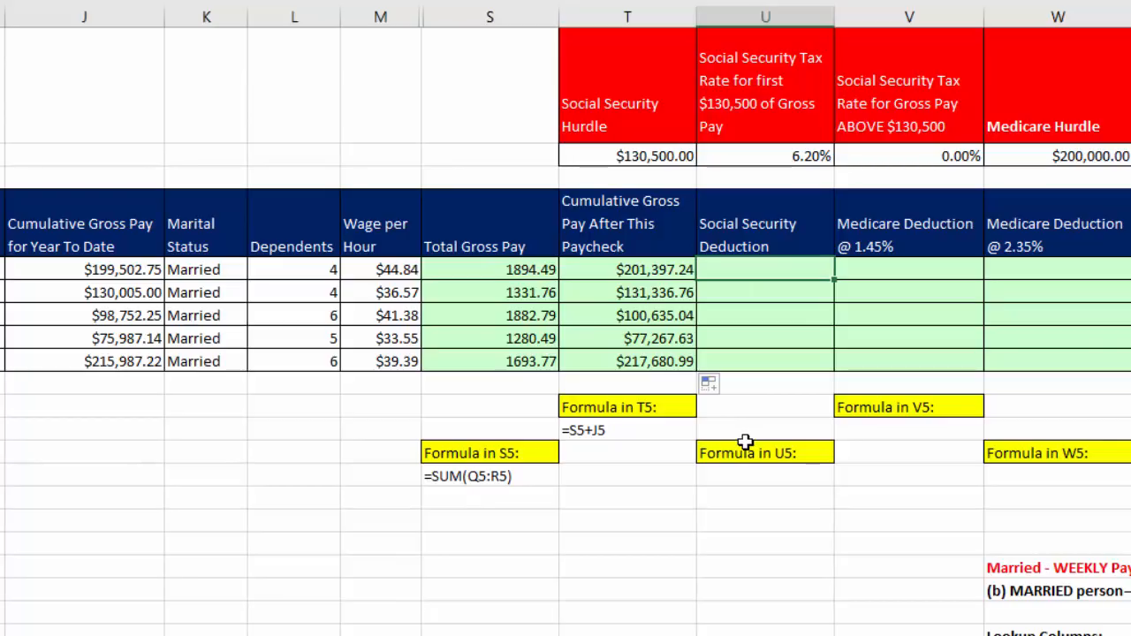
pyautogui.write('=med')
pyautogui.press('Tab')
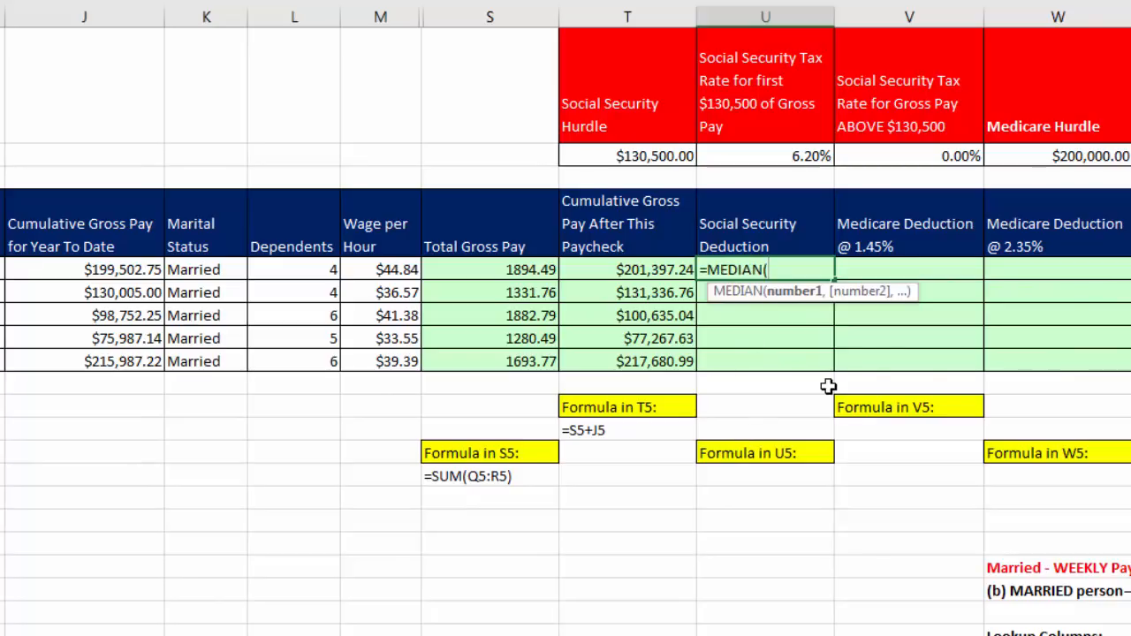
pyautogui.write('0')
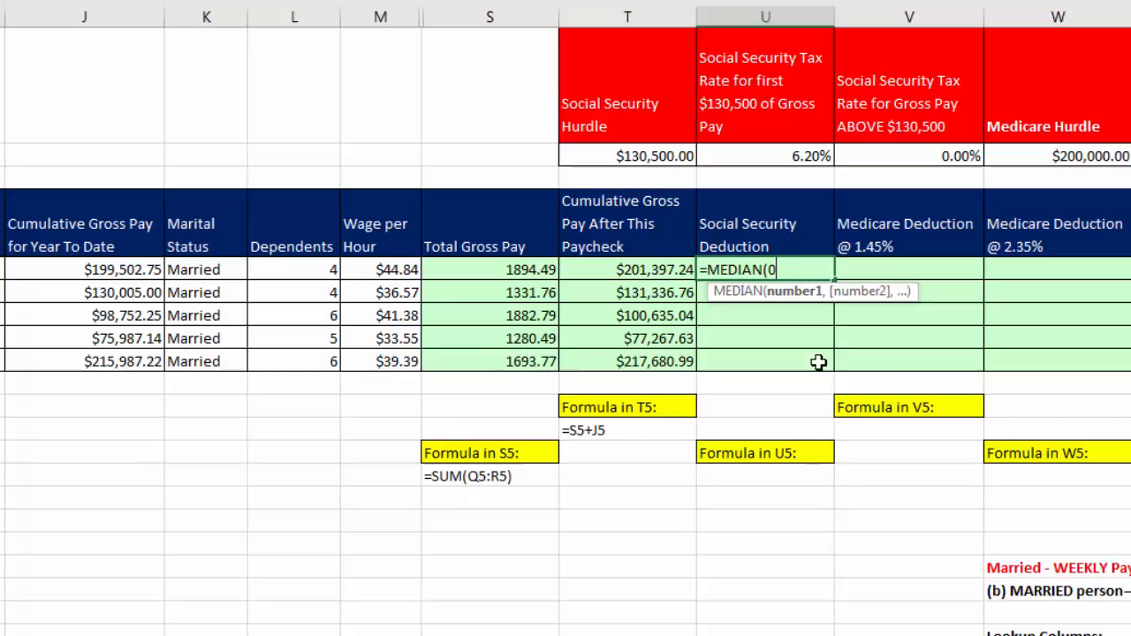
pyautogui.write(',')
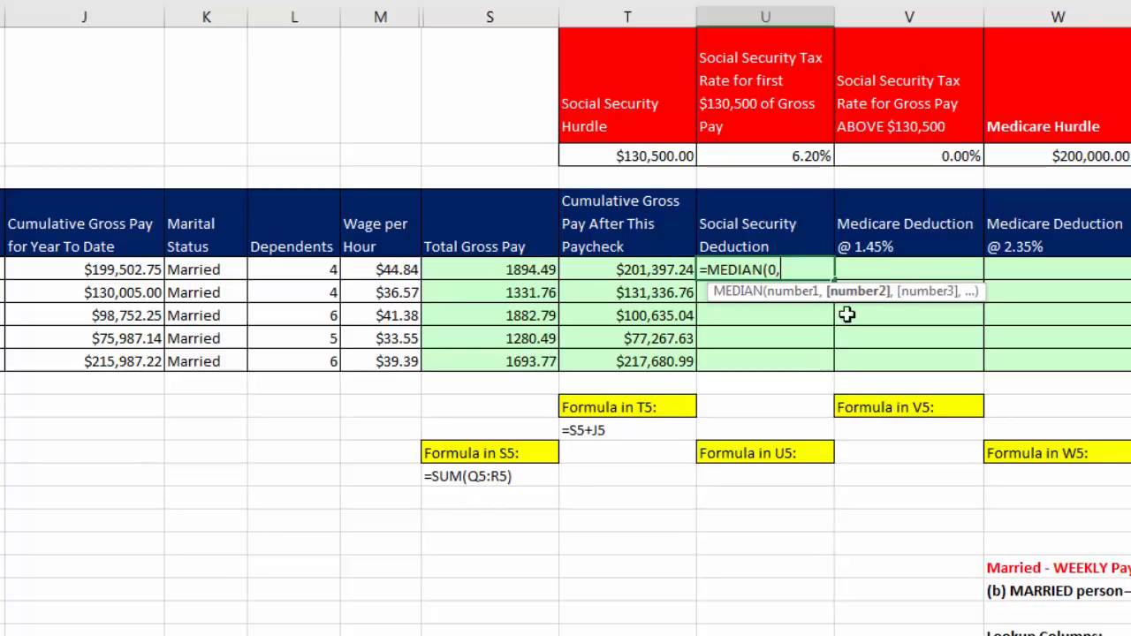
pyautogui.click(493, 277)
pyautogui.write(',')
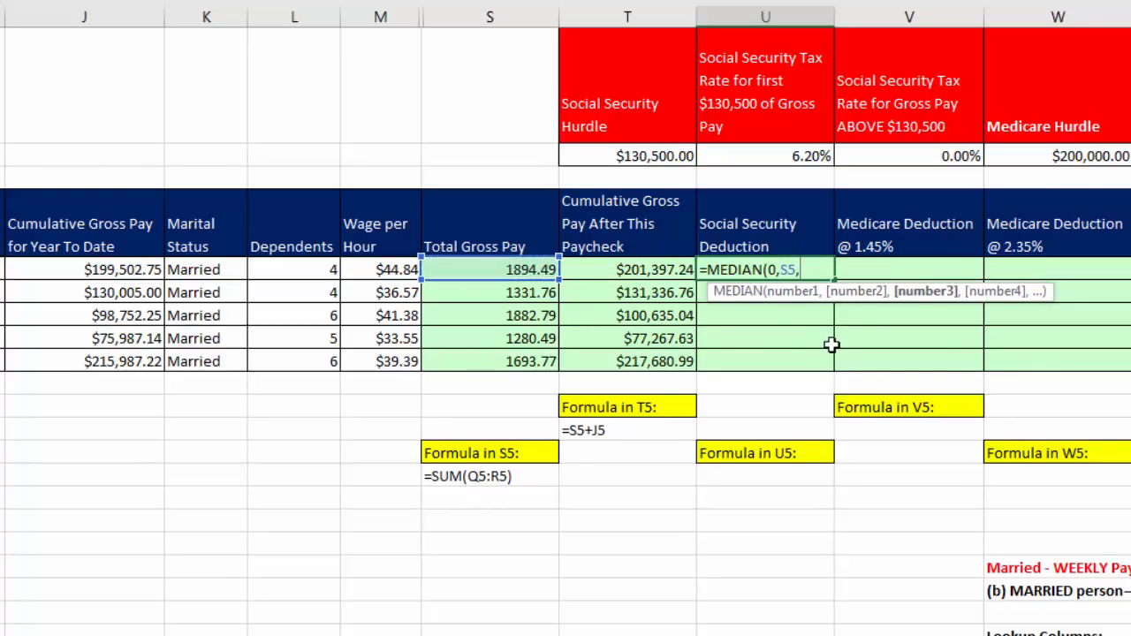
pyautogui.click(658, 158)
pyautogui.press('F4')
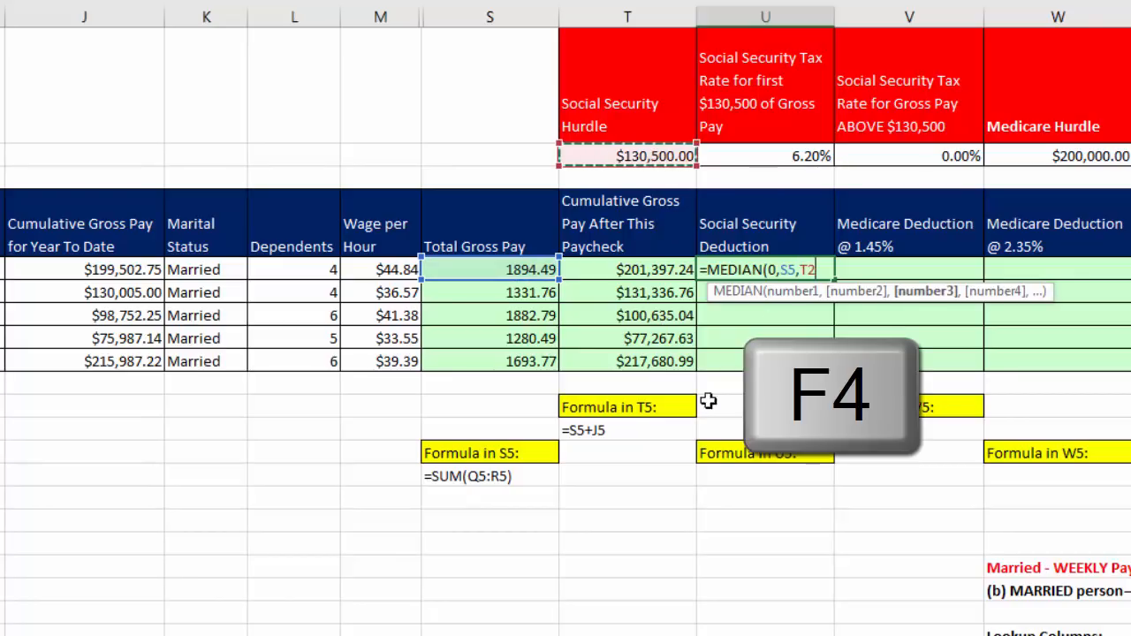
pyautogui.write('-')
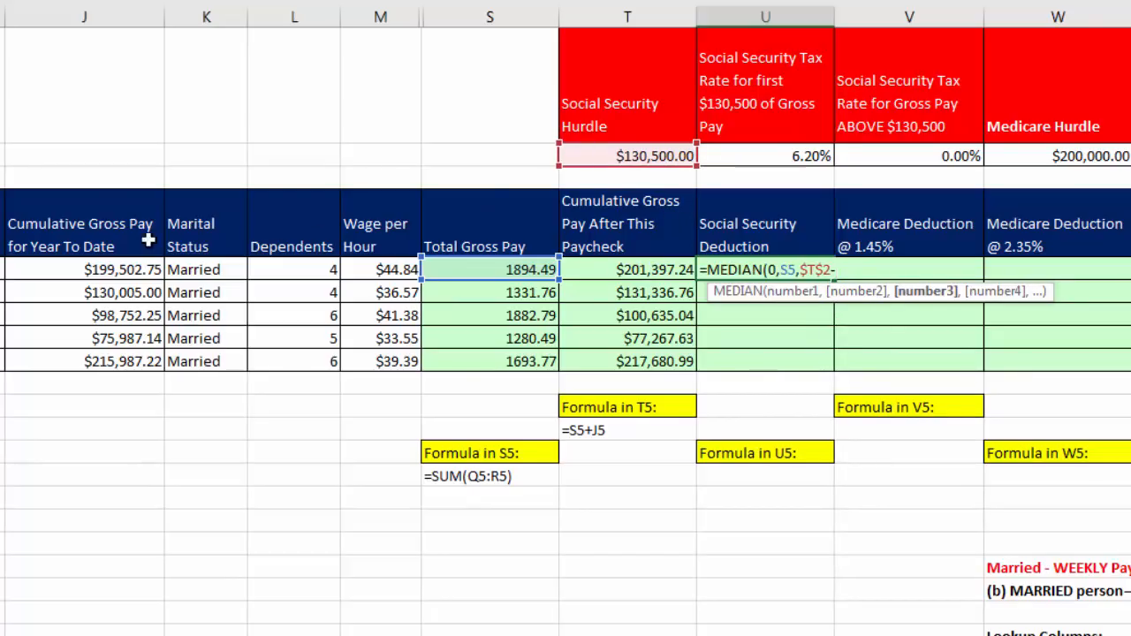
pyautogui.click(138, 271)
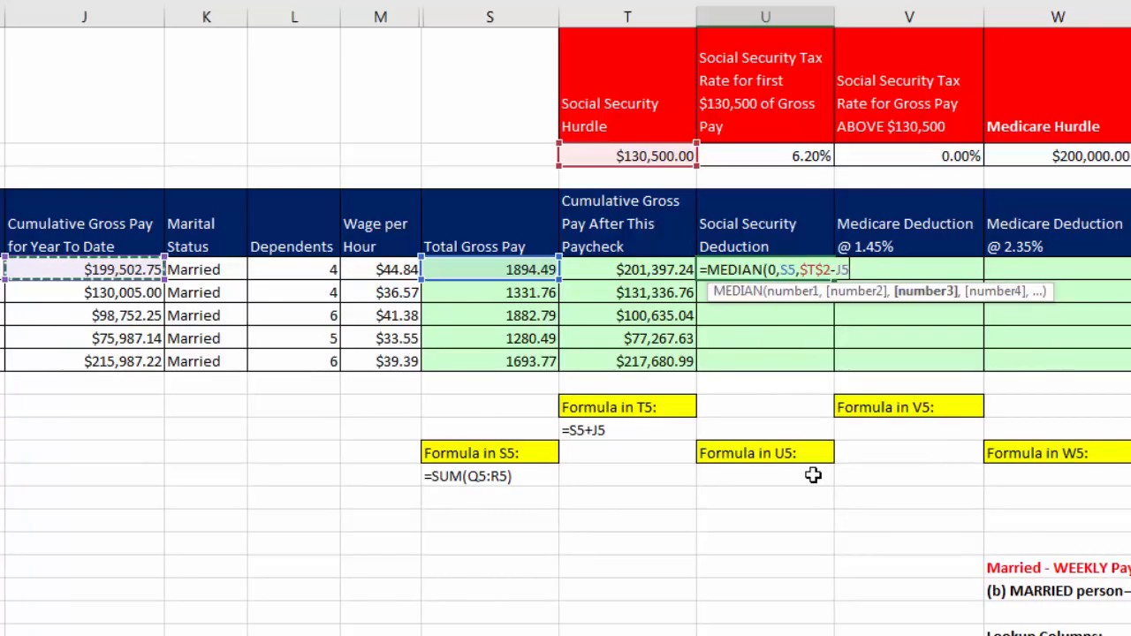
pyautogui.write(')')
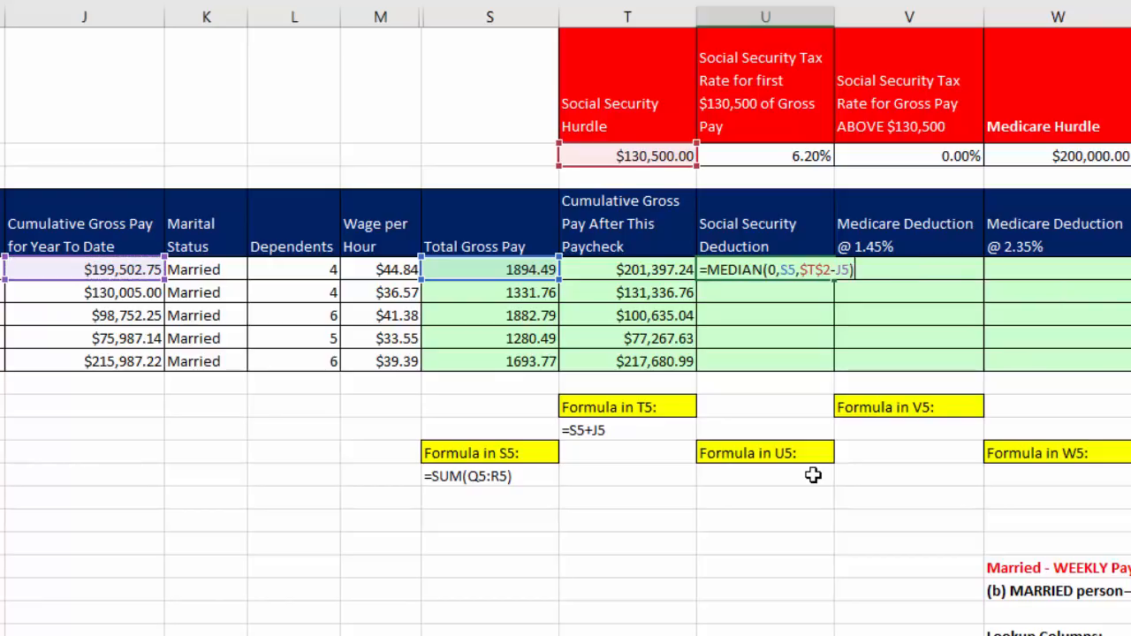
pyautogui.hotkey('ctrl', 'Return')
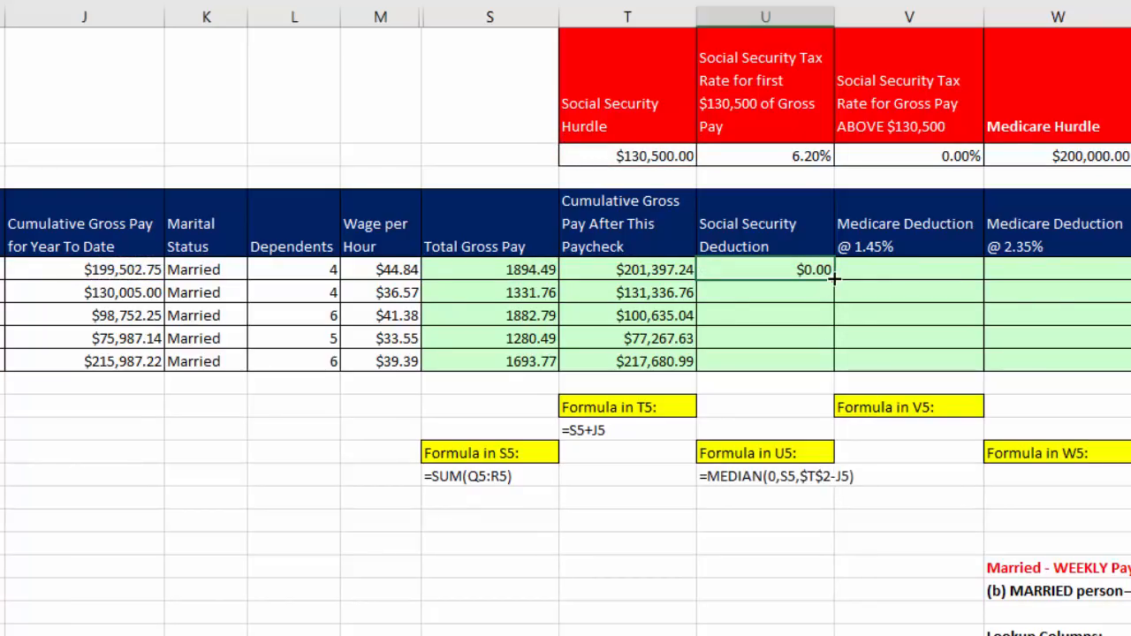
# Copy the MEDIAN formula down through U9 and verify its cell references in U9.
pyautogui.doubleClick(833, 280)
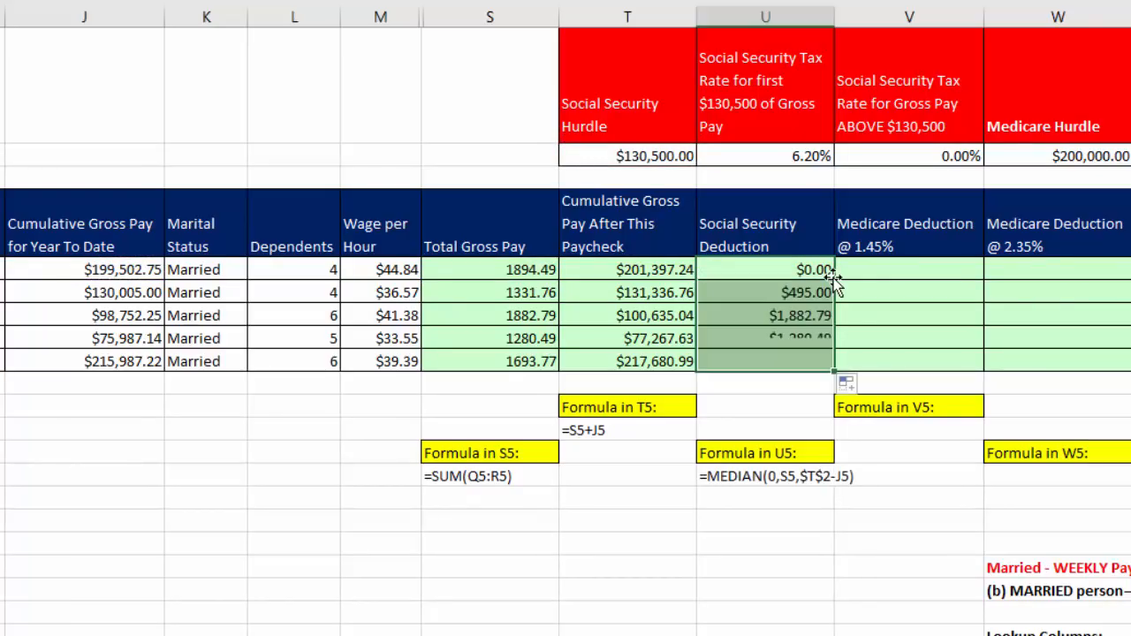
pyautogui.click(780, 370)
pyautogui.doubleClick(782, 376)
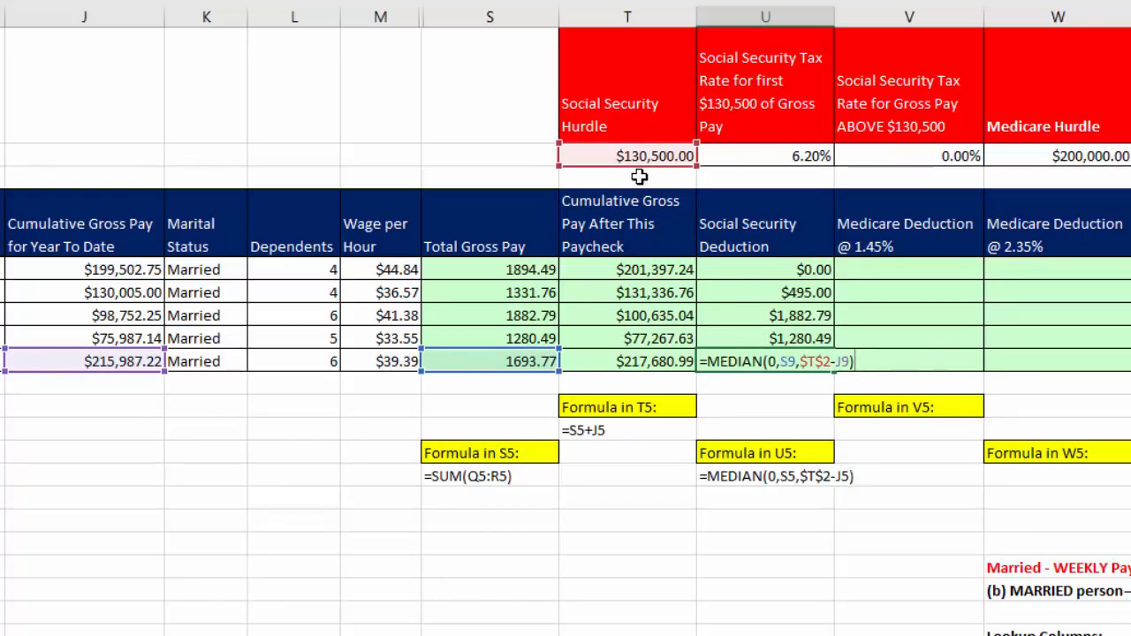
pyautogui.press('Escape')
# Compare the taxable Social Security amounts in U5 through U9 with the employees' year-to-date pay in column J.
pyautogui.click(786, 269)
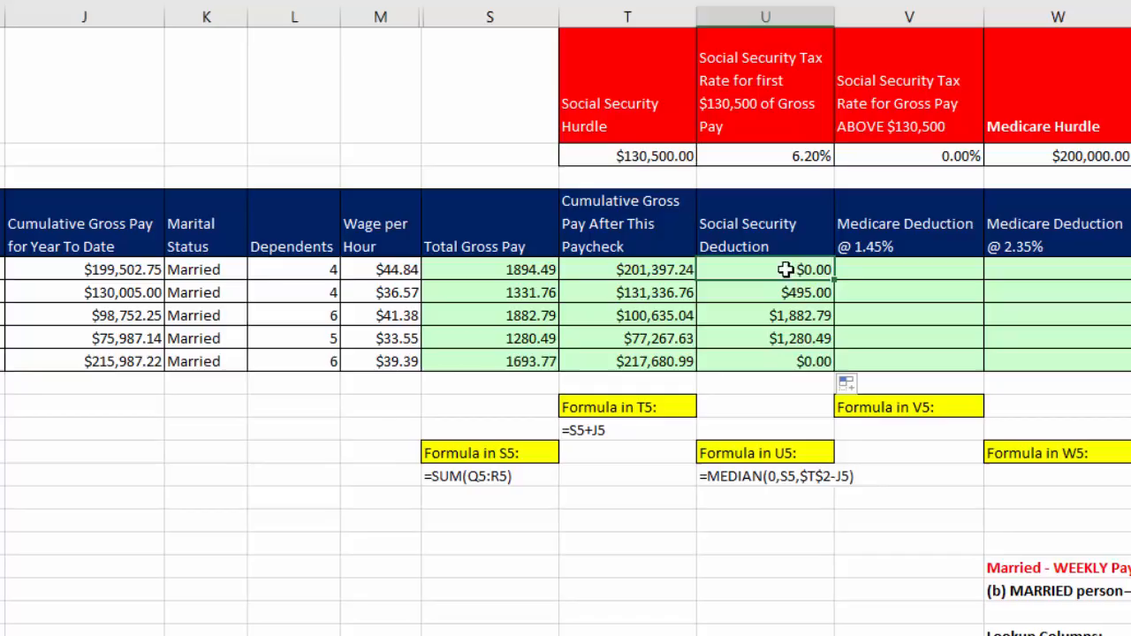
pyautogui.click(152, 271)
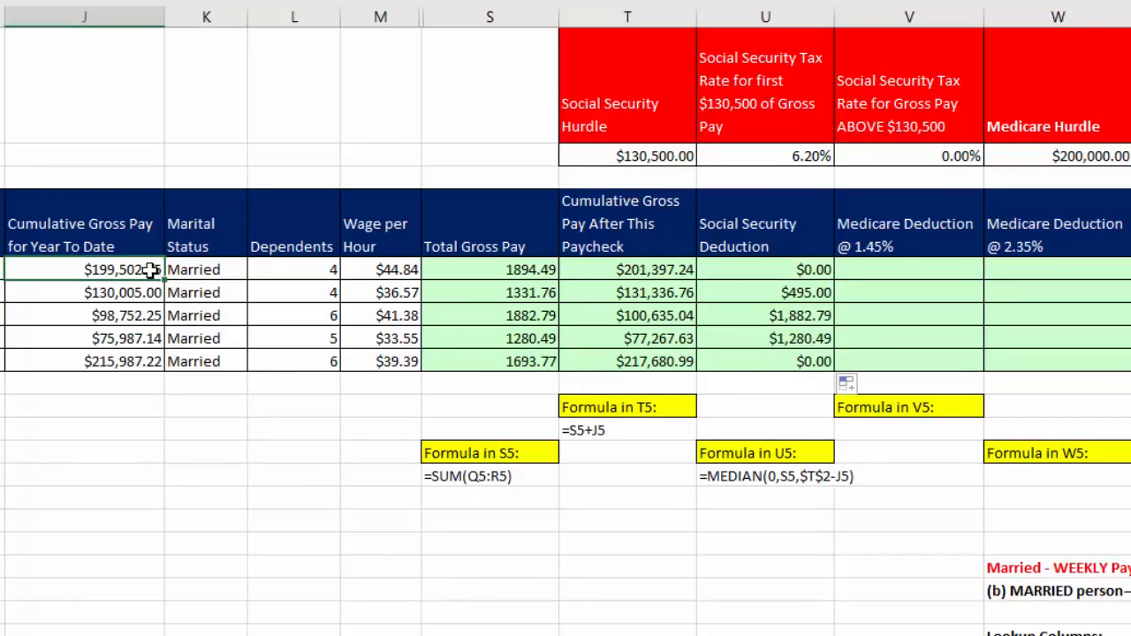
pyautogui.click(144, 291)
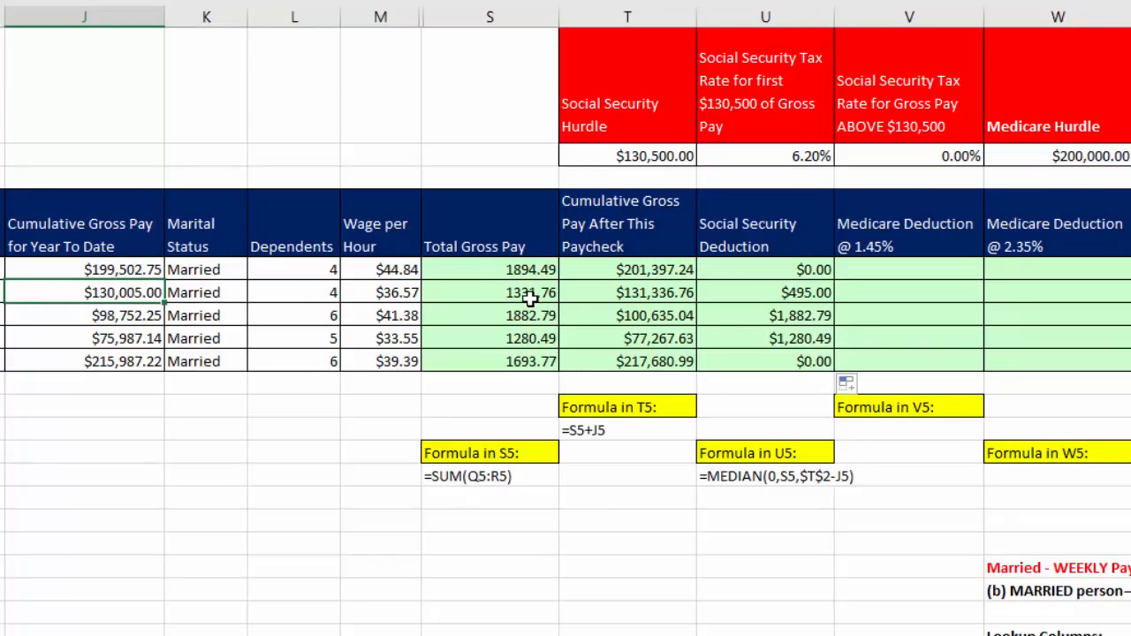
pyautogui.click(765, 296)
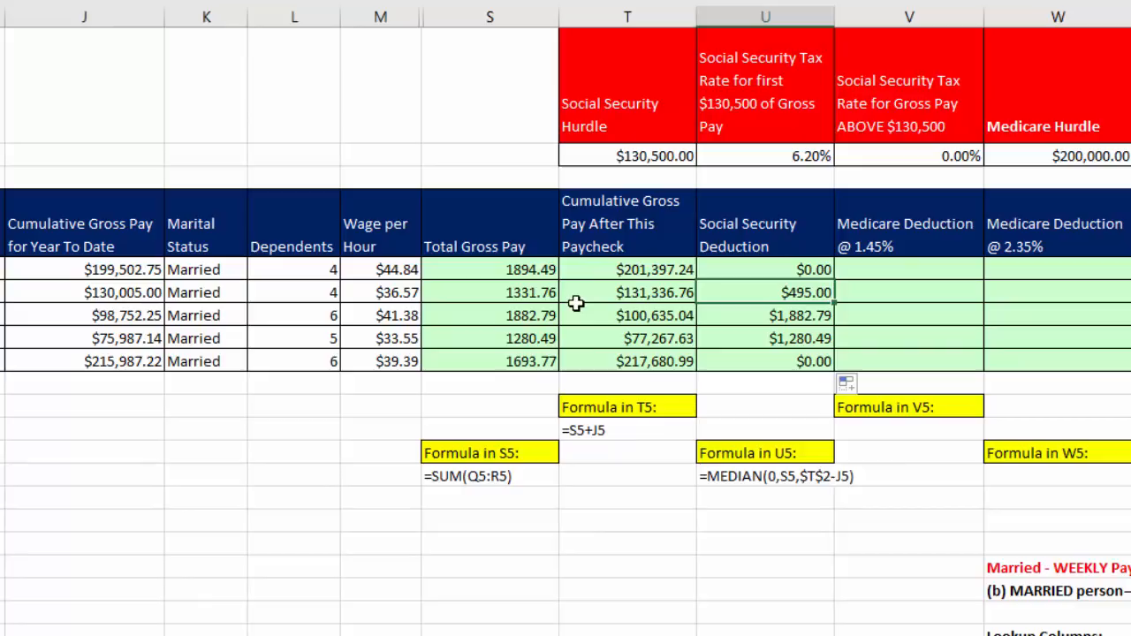
pyautogui.click(740, 316)
pyautogui.click(757, 338)
pyautogui.click(770, 361)
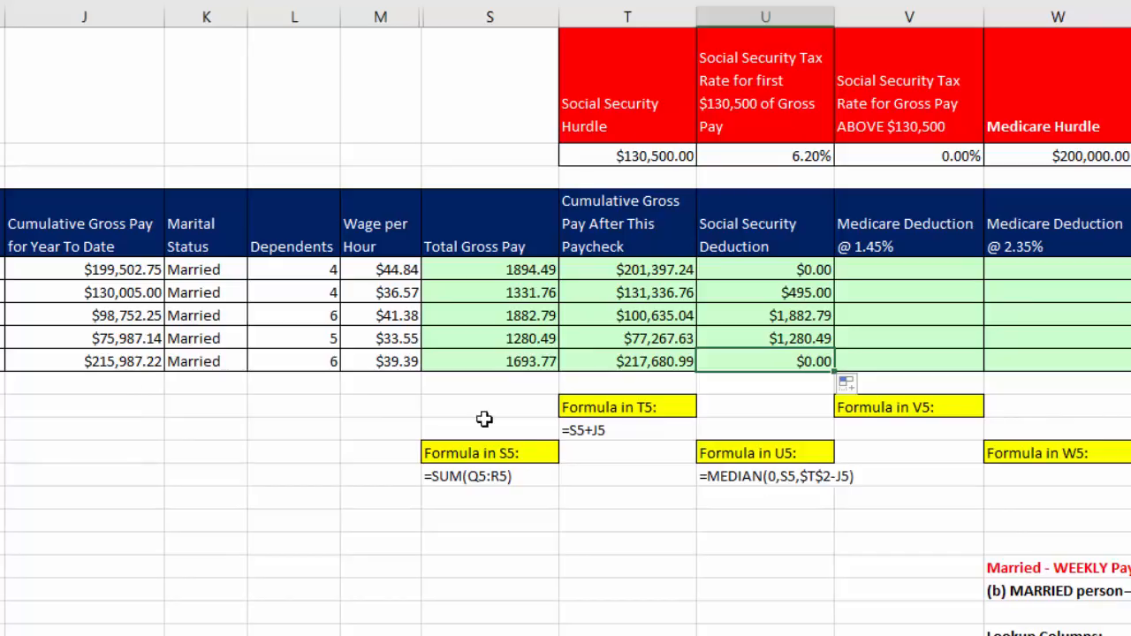
# Extend the U5 formula to multiply by the locked tax rate and round to cents: =ROUND(MEDIAN(0,S5,$T$2-J5)*$U$2,2).
pyautogui.click(802, 270)
pyautogui.press('F2')
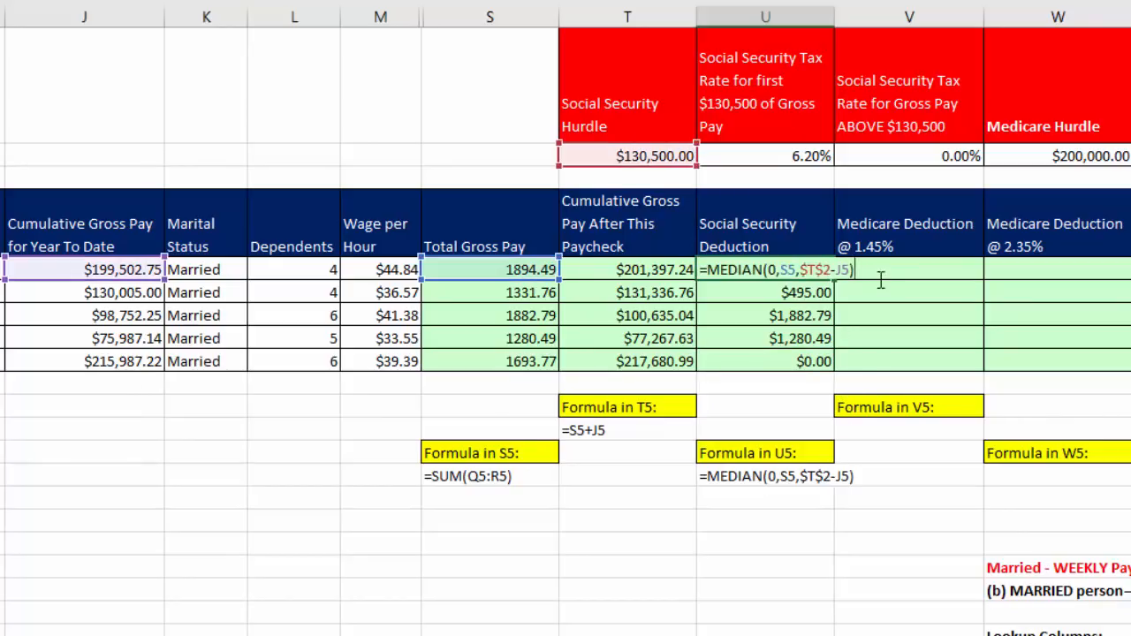
pyautogui.write('*')
pyautogui.click(811, 157)
pyautogui.press('F4')
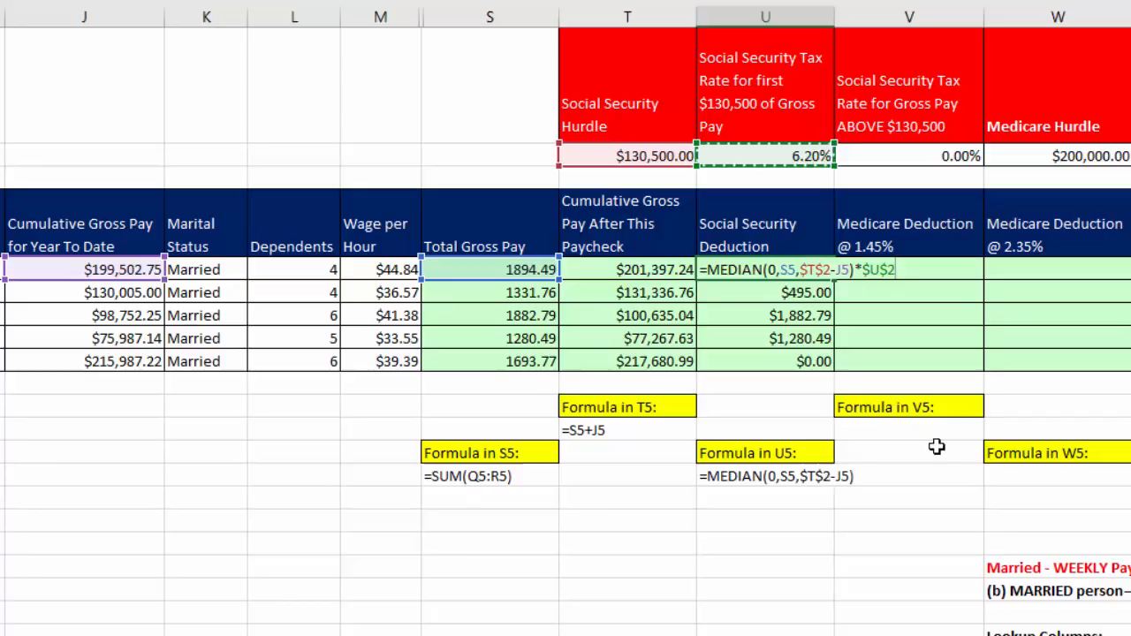
pyautogui.click(708, 272)
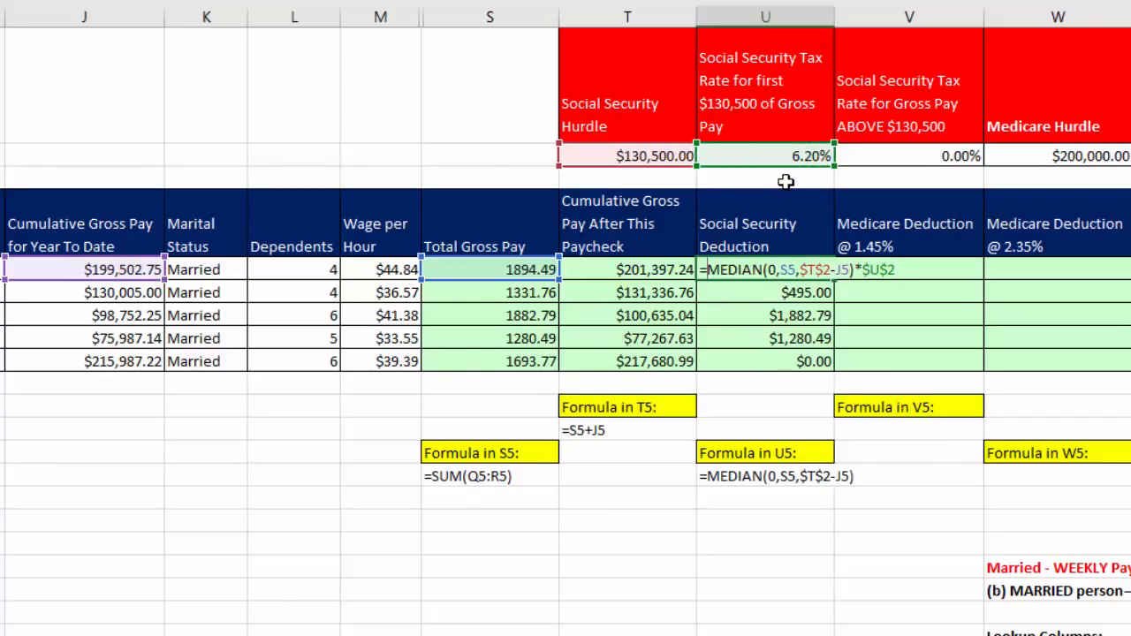
pyautogui.write('ROUND(')
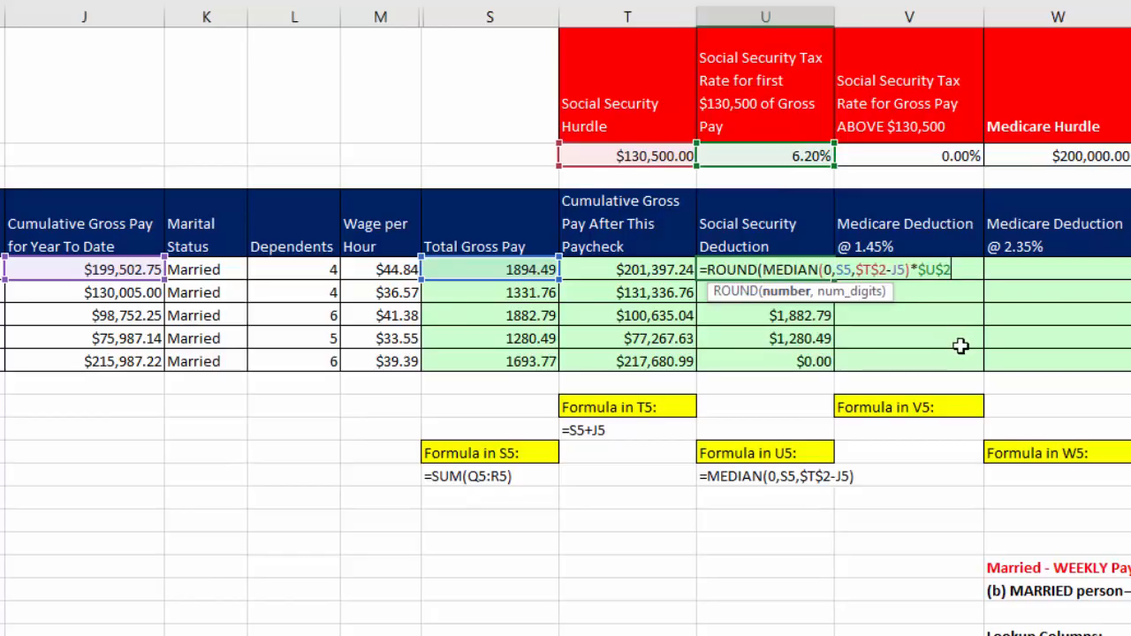
pyautogui.write(',2')
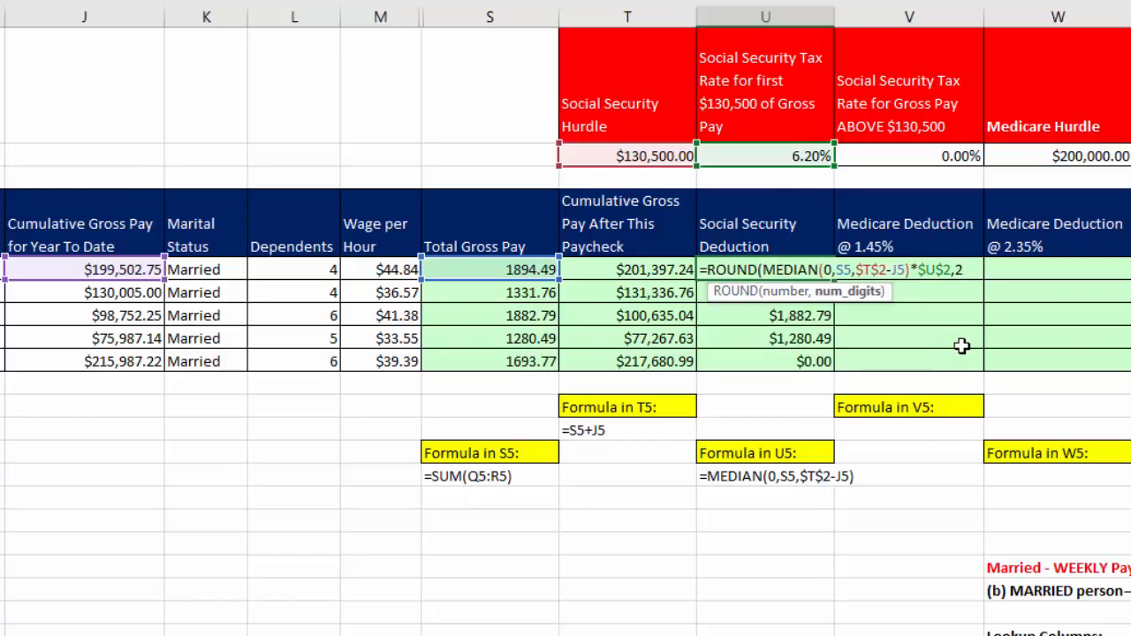
pyautogui.write(')')
pyautogui.hotkey('ctrl', 'Return')
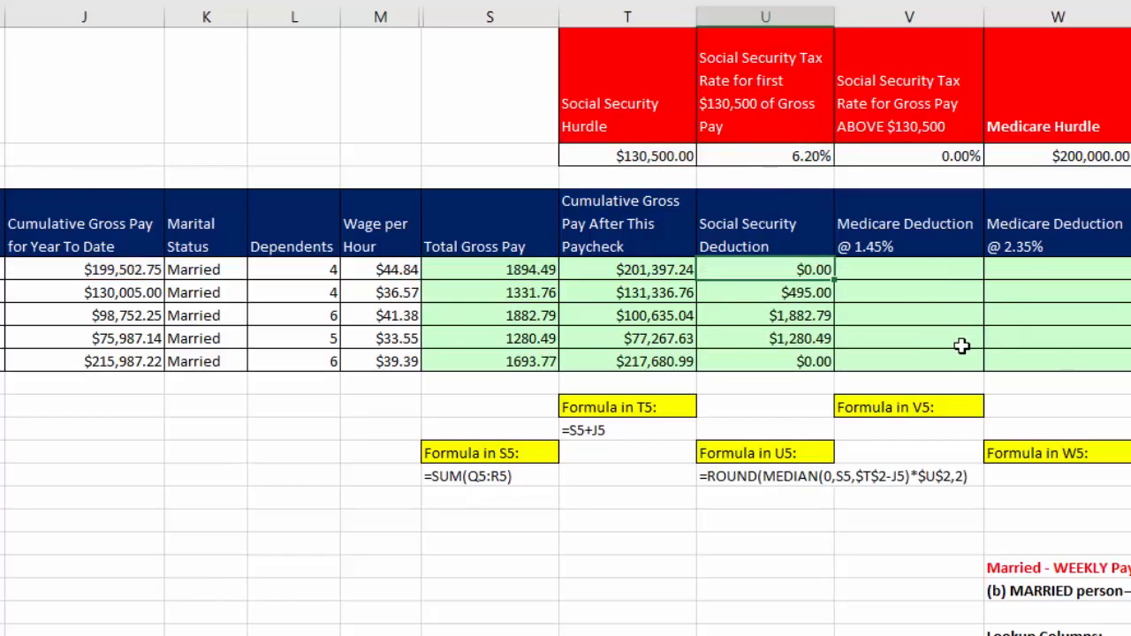
# Copy the rounded Social Security Deduction formula down through U9 and verify its cell references in the last row.
pyautogui.doubleClick(835, 283)
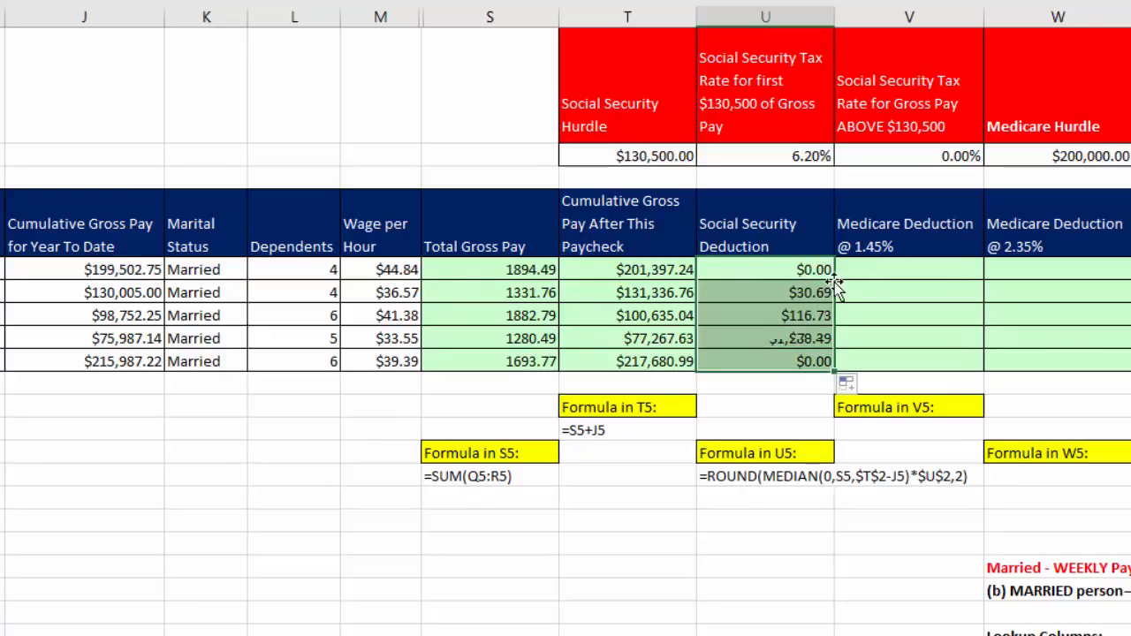
pyautogui.click(784, 362)
pyautogui.press('F2')
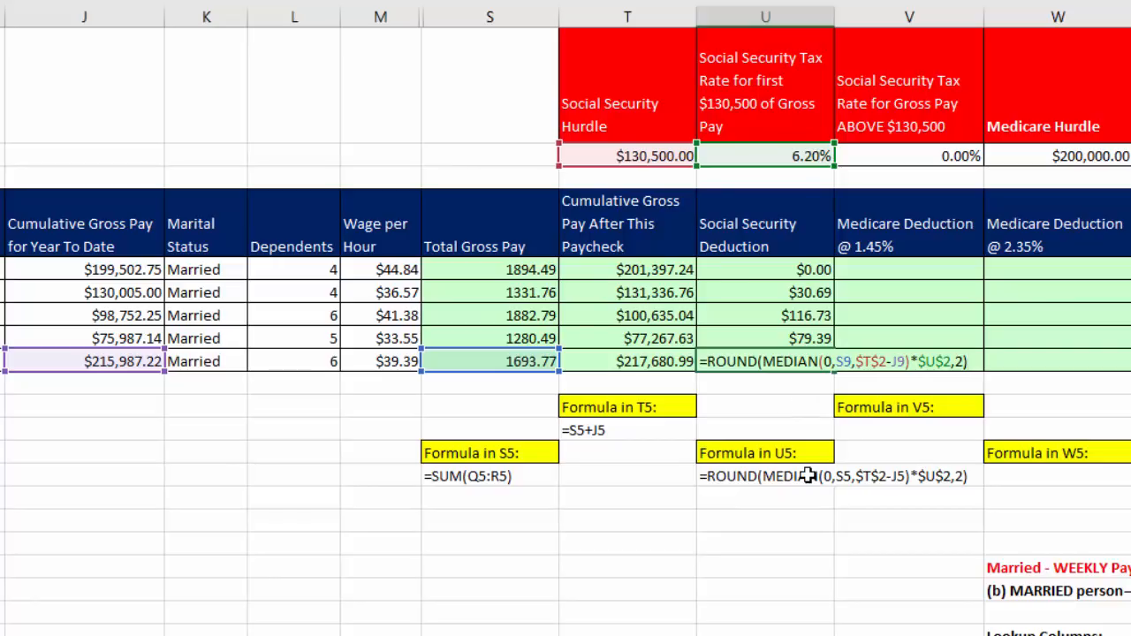
pyautogui.press('Return')
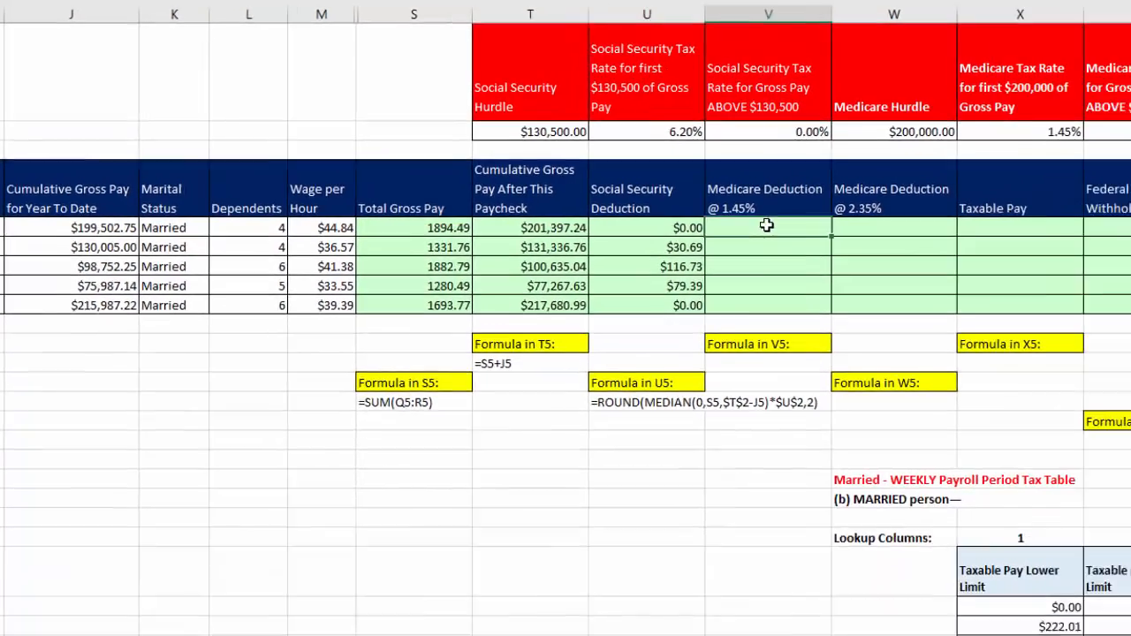
# Review the Medicare tax rates in X2 and Y2, the Medicare hurdle, and the two Medicare Deduction columns they apply to.
pyautogui.click(906, 269)
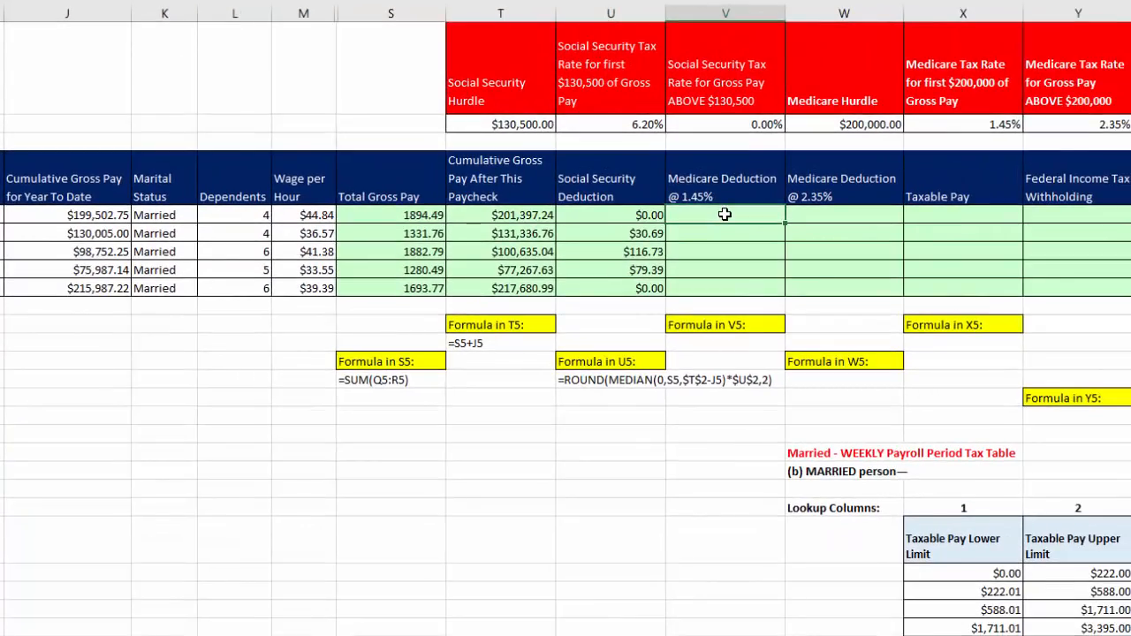
pyautogui.click(1006, 129)
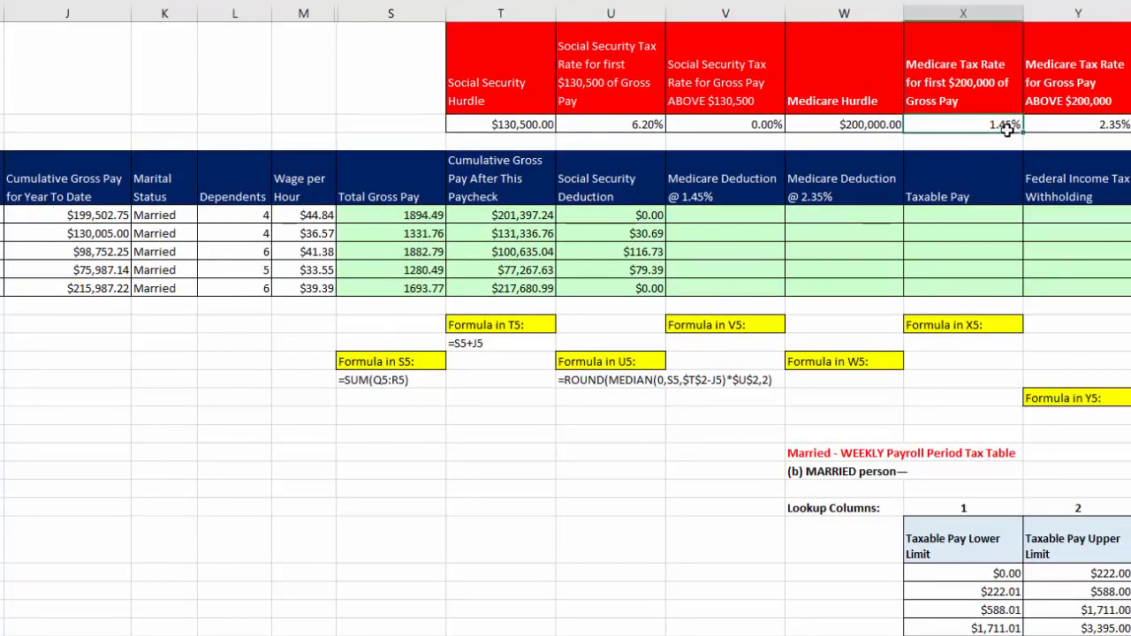
pyautogui.click(1099, 122)
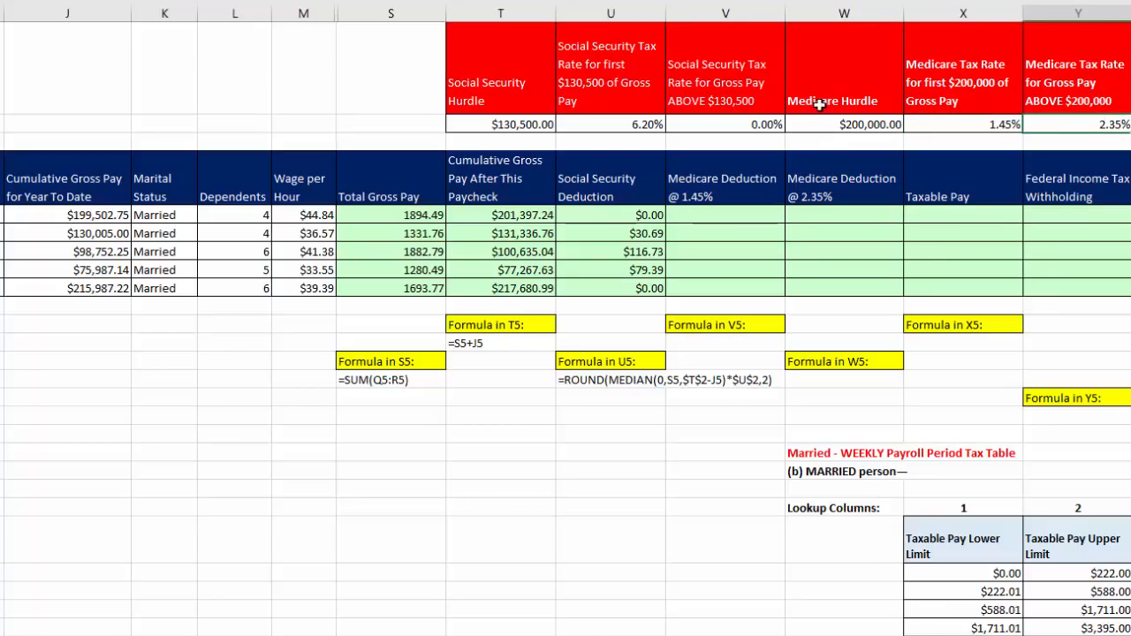
pyautogui.click(762, 213)
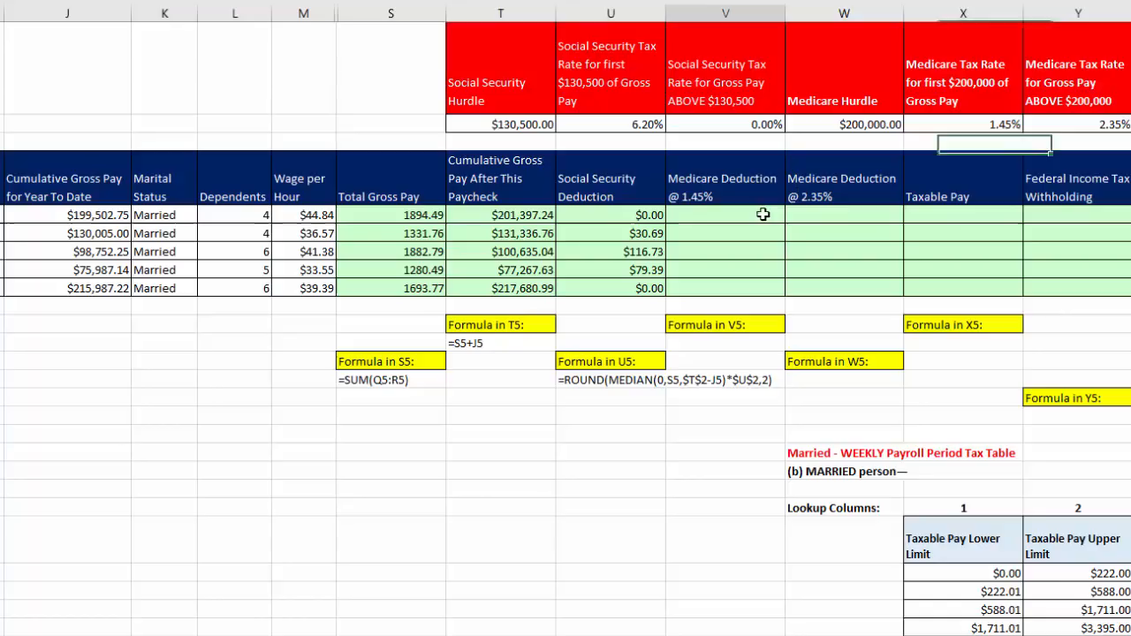
pyautogui.click(842, 216)
pyautogui.click(709, 220)
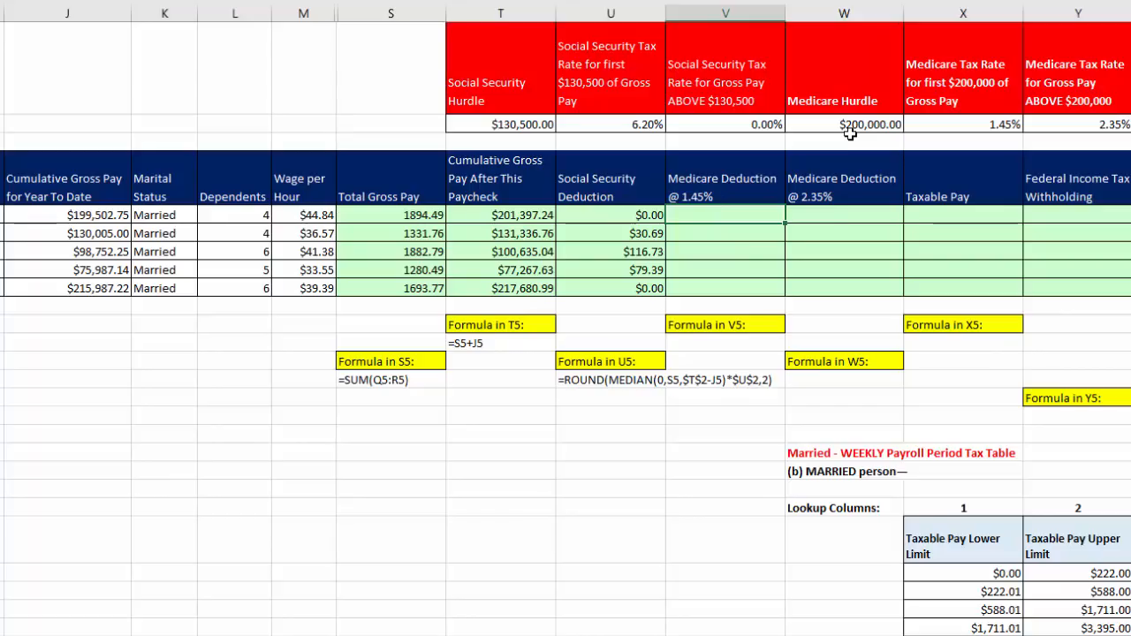
pyautogui.click(833, 217)
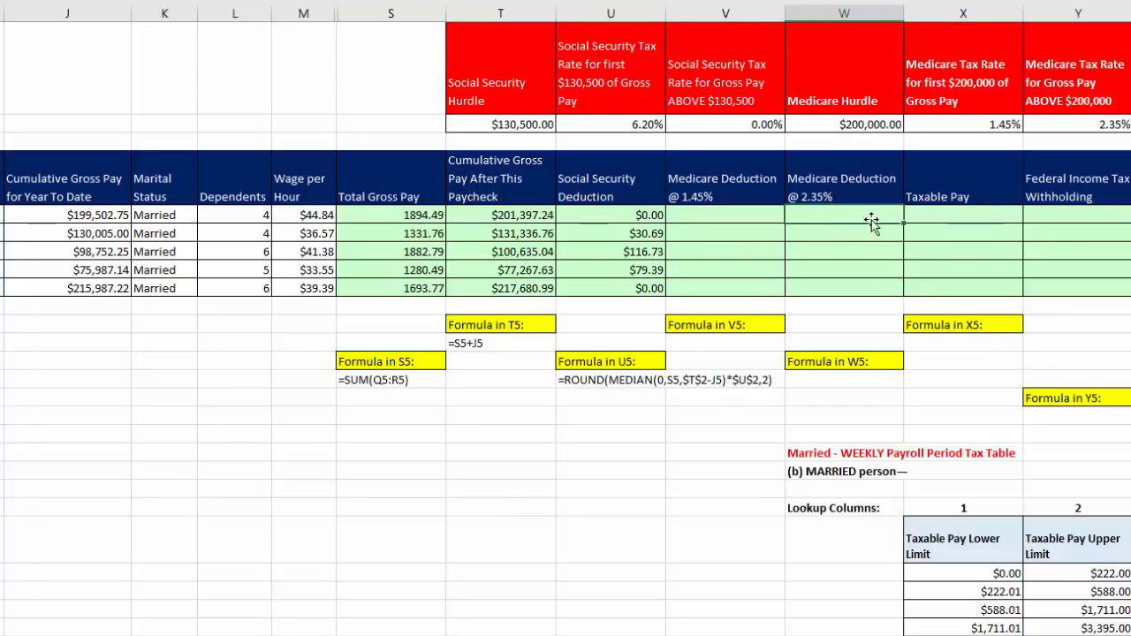
# Enter =MEDIAN(0,S5,$W$2-J5) in V5 to calculate the pay taxable at the lower Medicare rate.
pyautogui.click(747, 216)
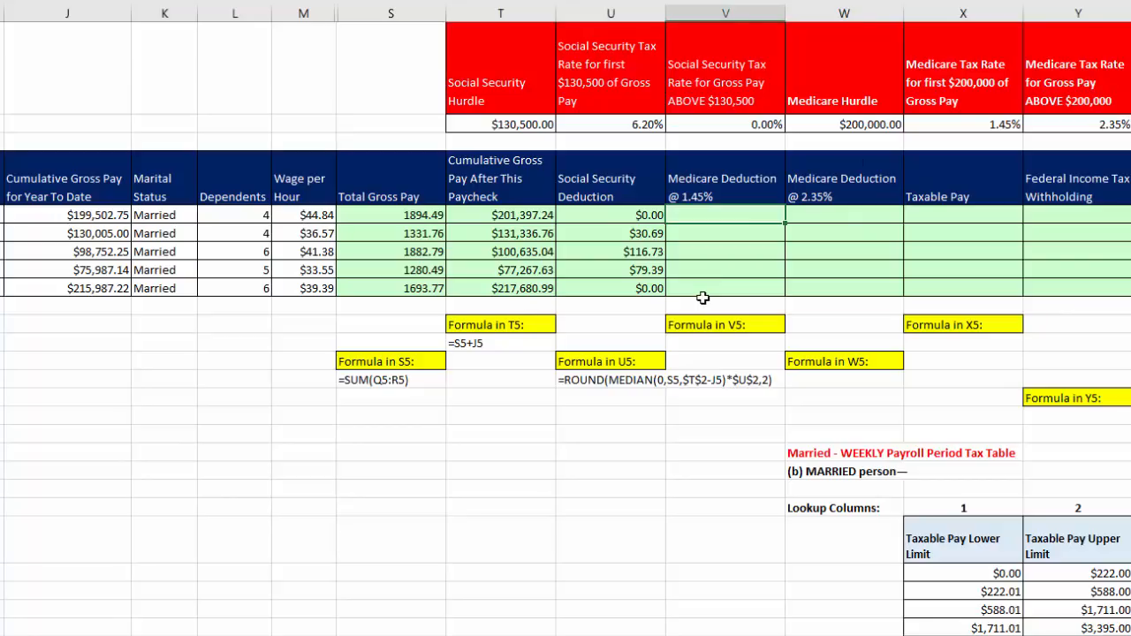
pyautogui.write('=med')
pyautogui.press('Tab')
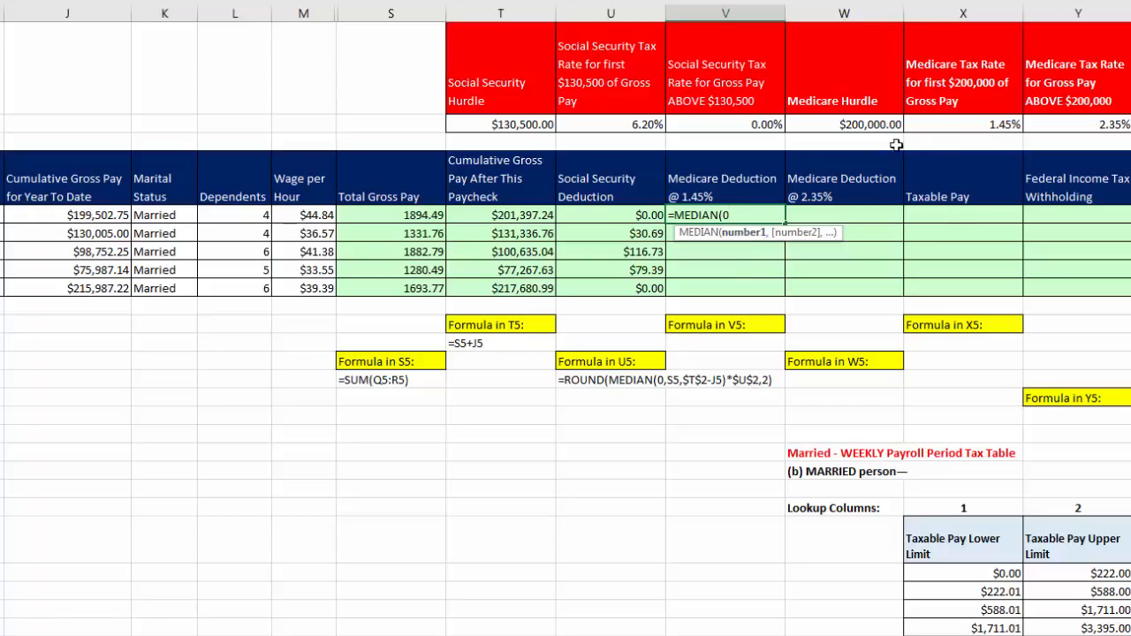
pyautogui.write(',')
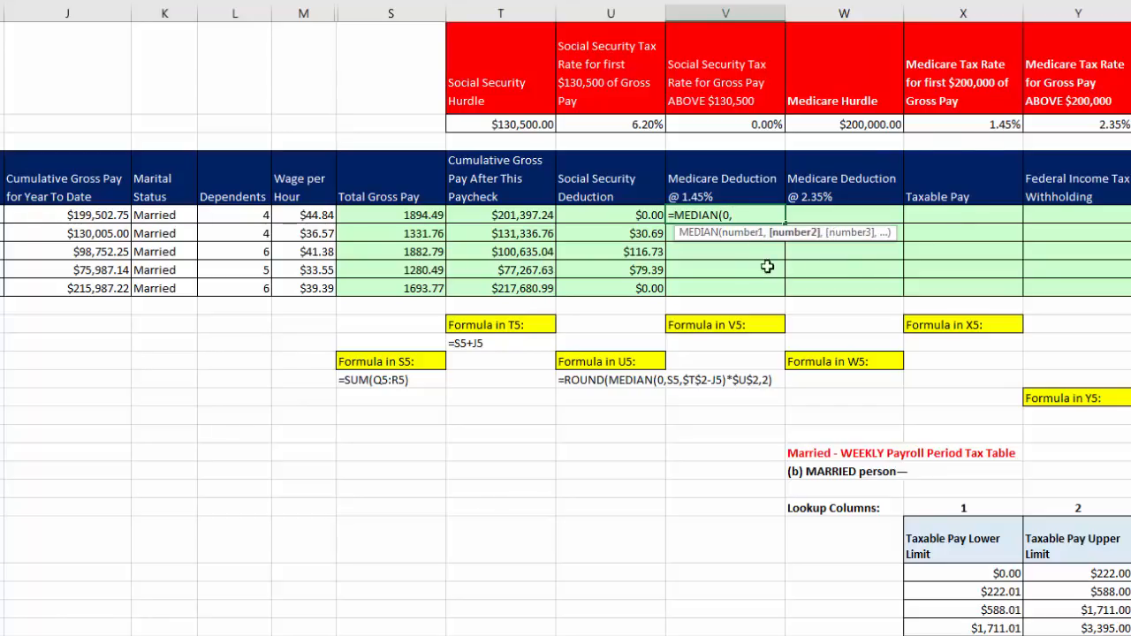
pyautogui.click(424, 217)
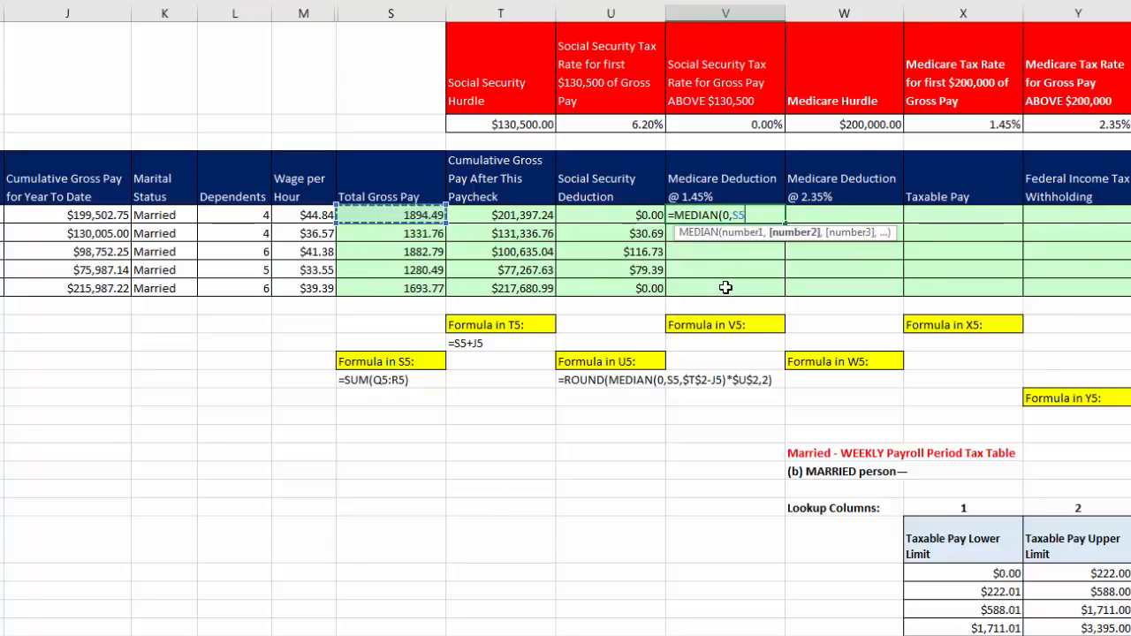
pyautogui.write(',')
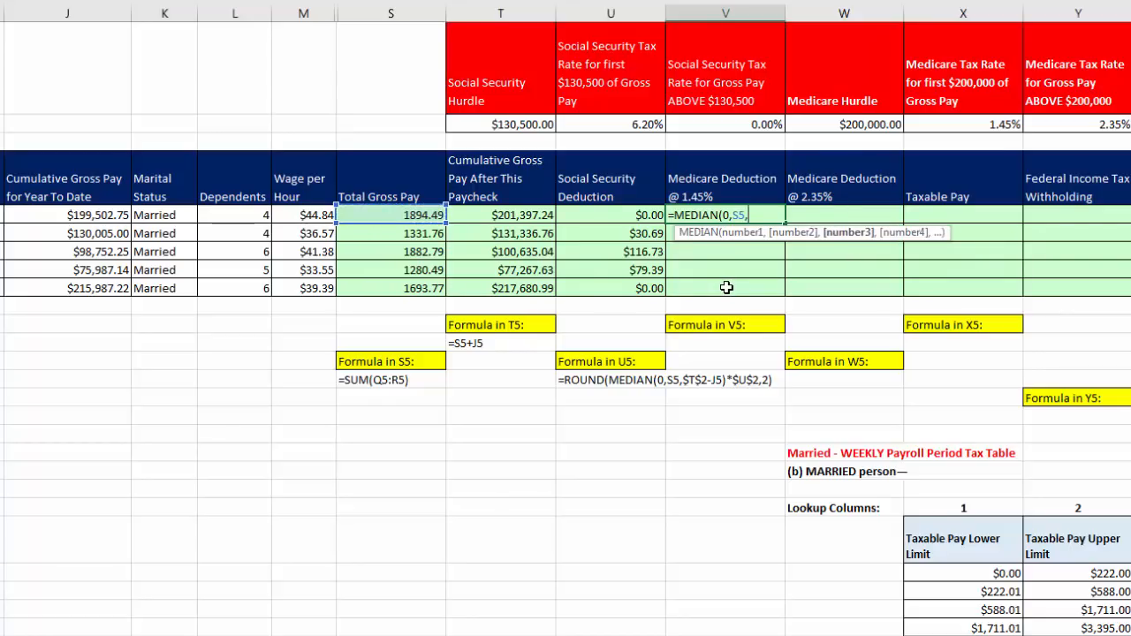
pyautogui.click(847, 128)
pyautogui.press('F4')
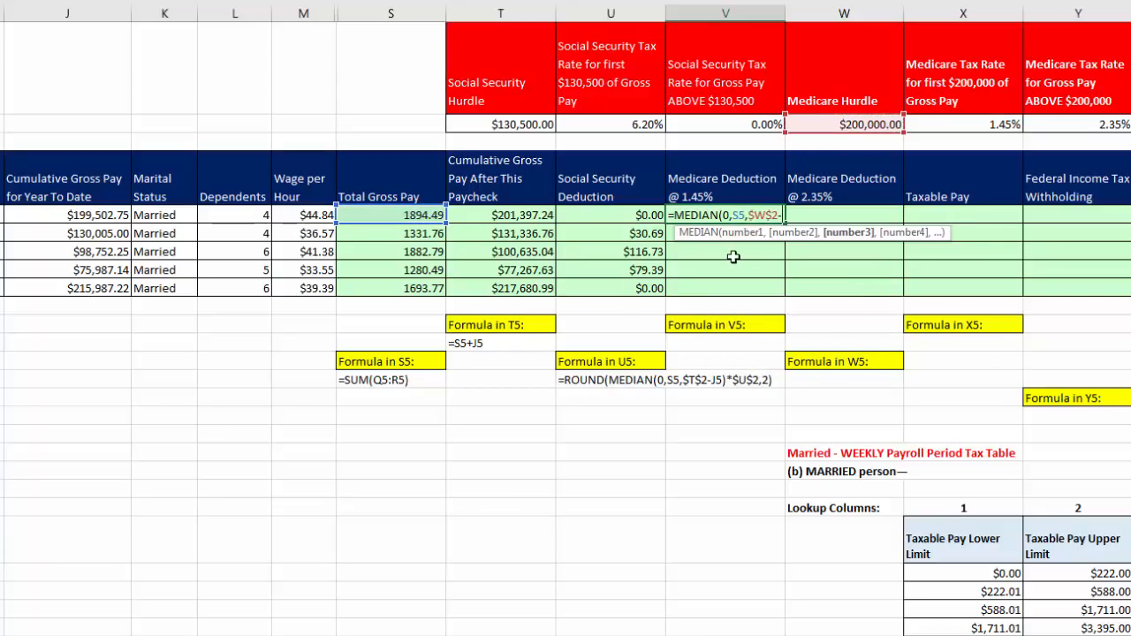
pyautogui.click(118, 220)
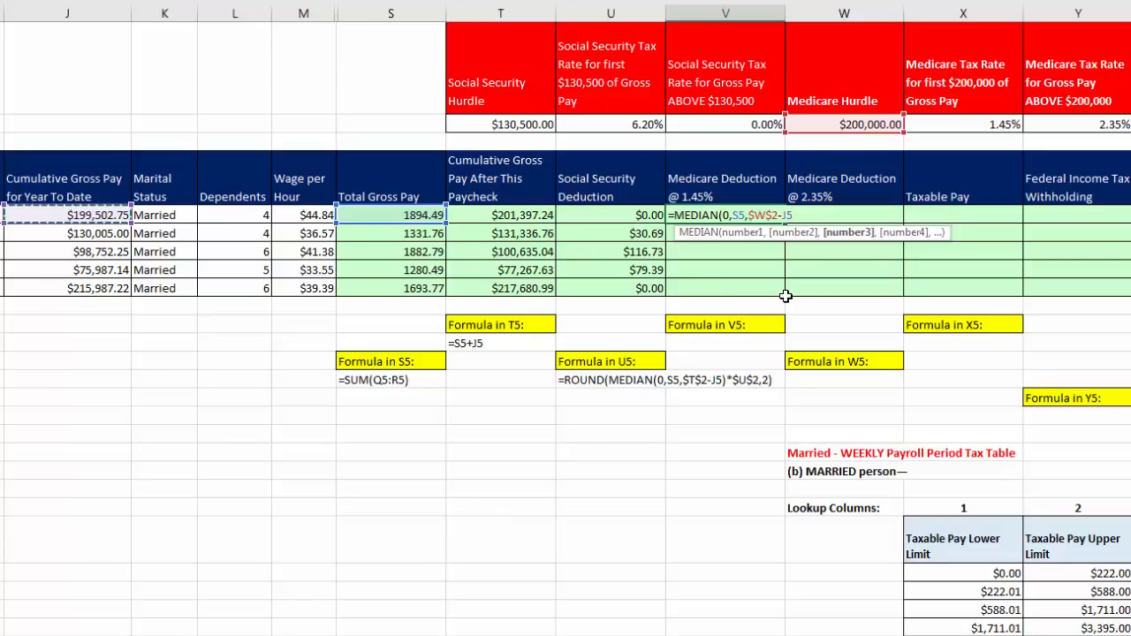
pyautogui.write(')')
pyautogui.hotkey('ctrl', 'Return')
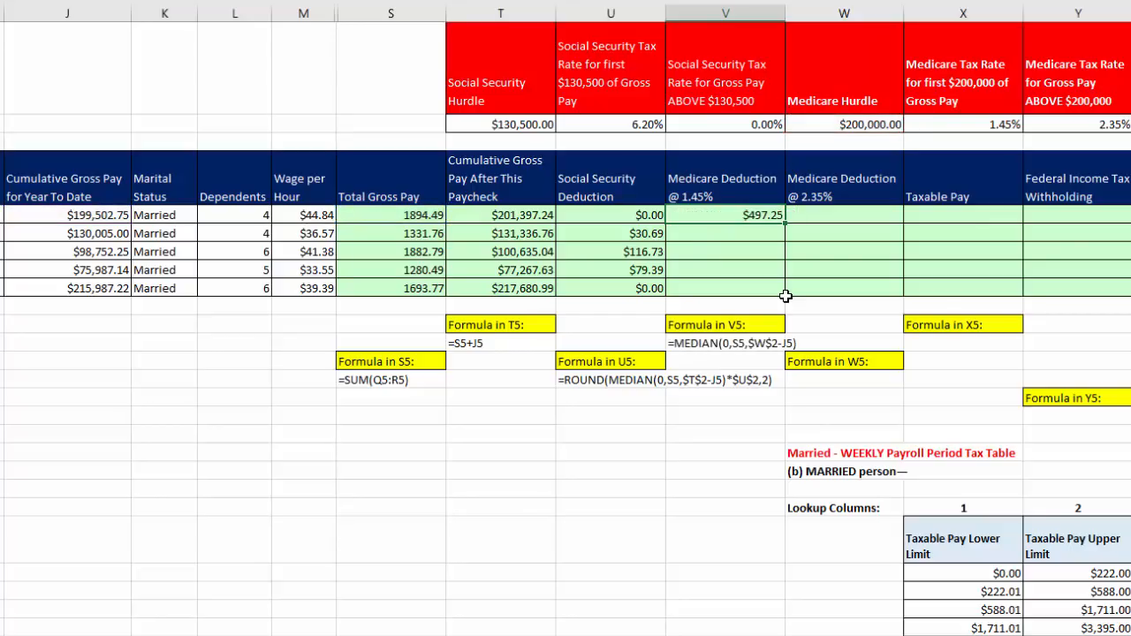
# Copy the V5 formula down through V9 and verify its cell references in V9.
pyautogui.doubleClick(786, 223)
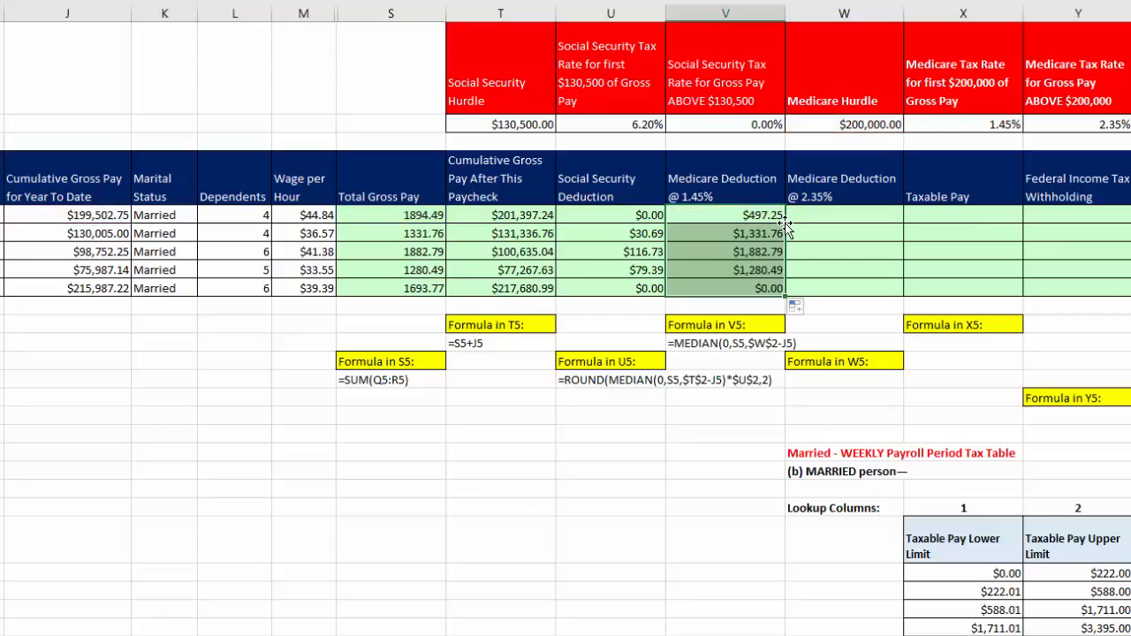
pyautogui.click(766, 288)
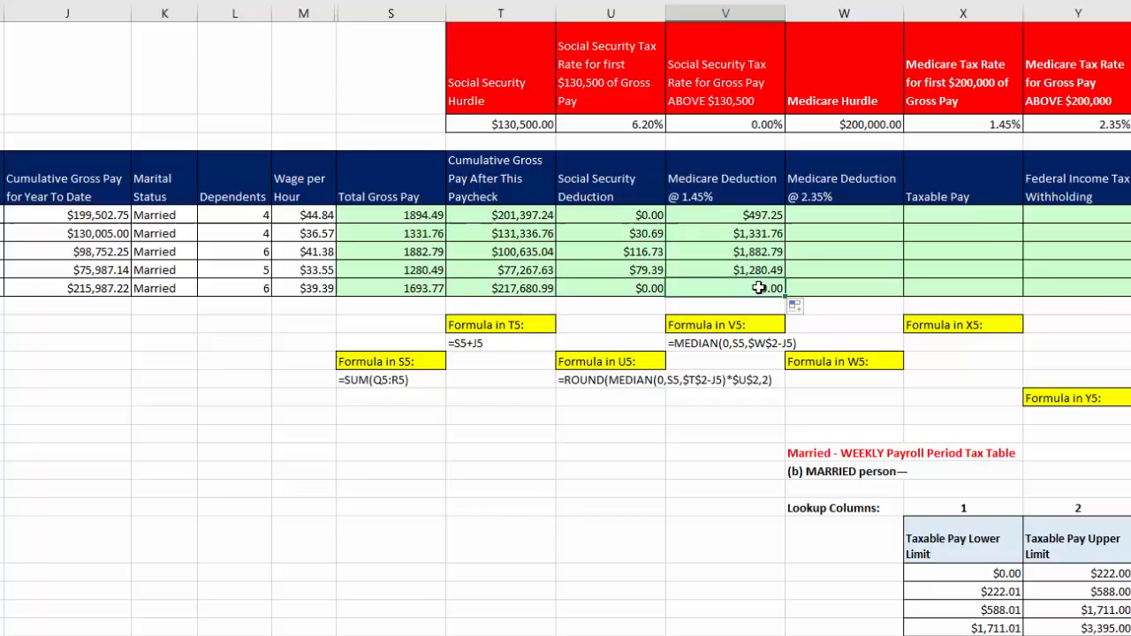
pyautogui.press('F2')
pyautogui.press('Escape')
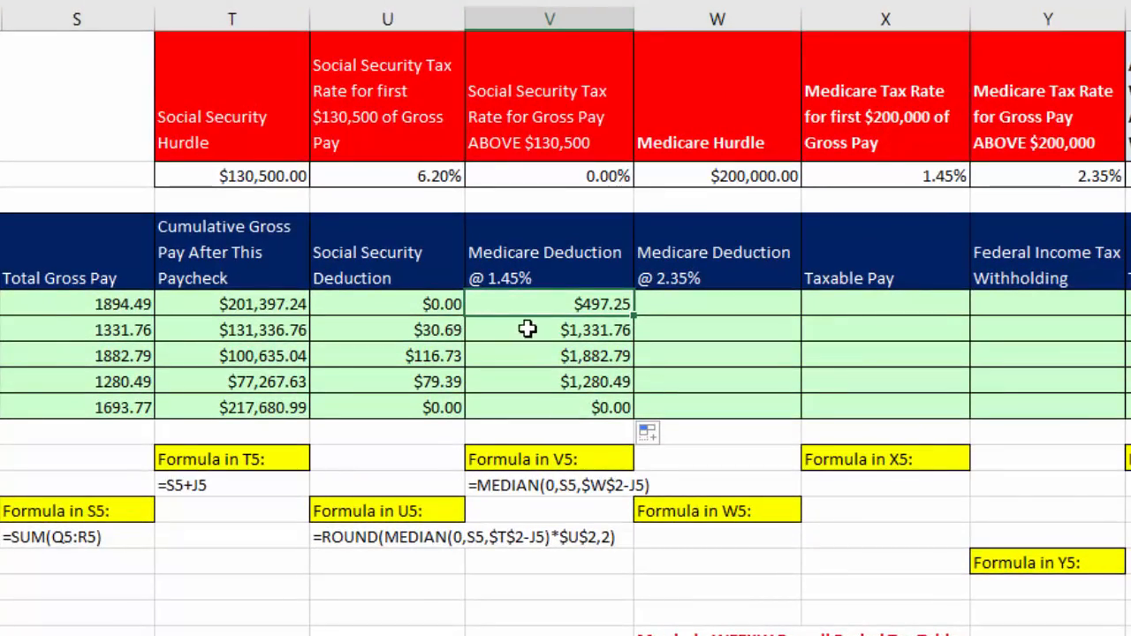
# Copy the MEDIAN expression from V5 and subtract it from total gross pay in W5: =S5-MEDIAN(0,S5,$W$2-J5).
pyautogui.doubleClick(520, 304)
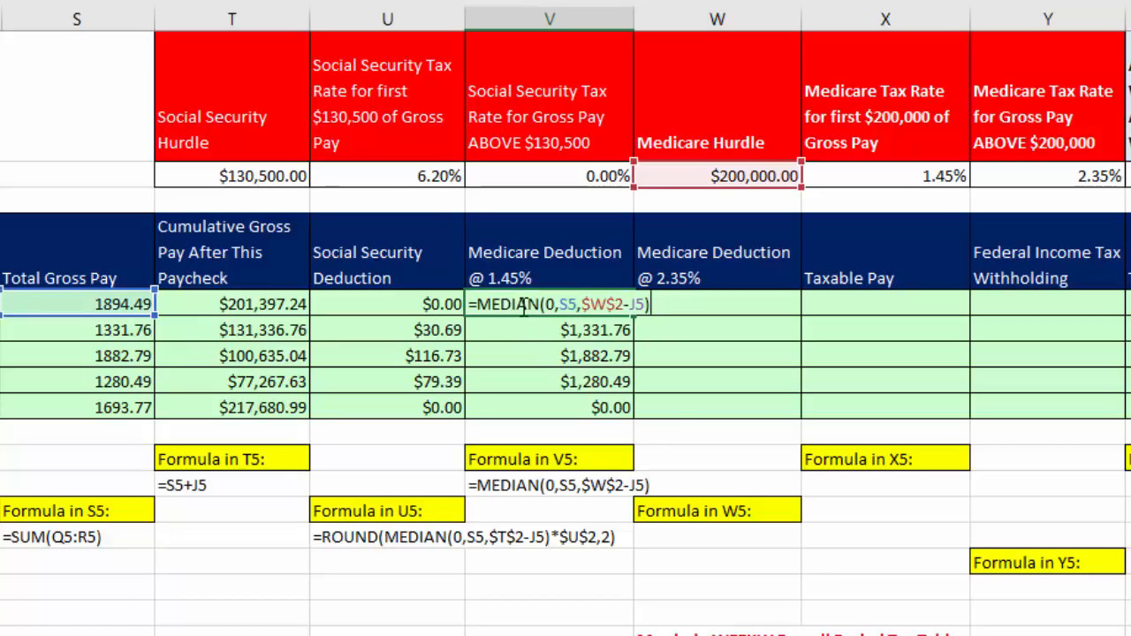
pyautogui.moveTo(481, 304); pyautogui.dragTo(652, 304)
pyautogui.hotkey('ctrl', 'c')
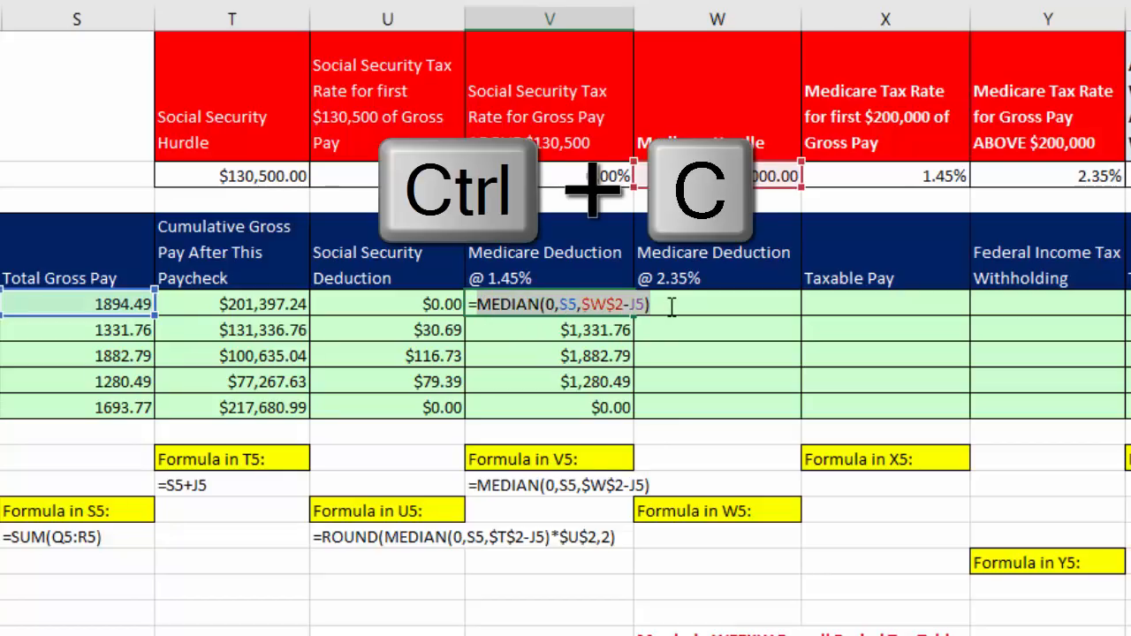
pyautogui.press('Escape')
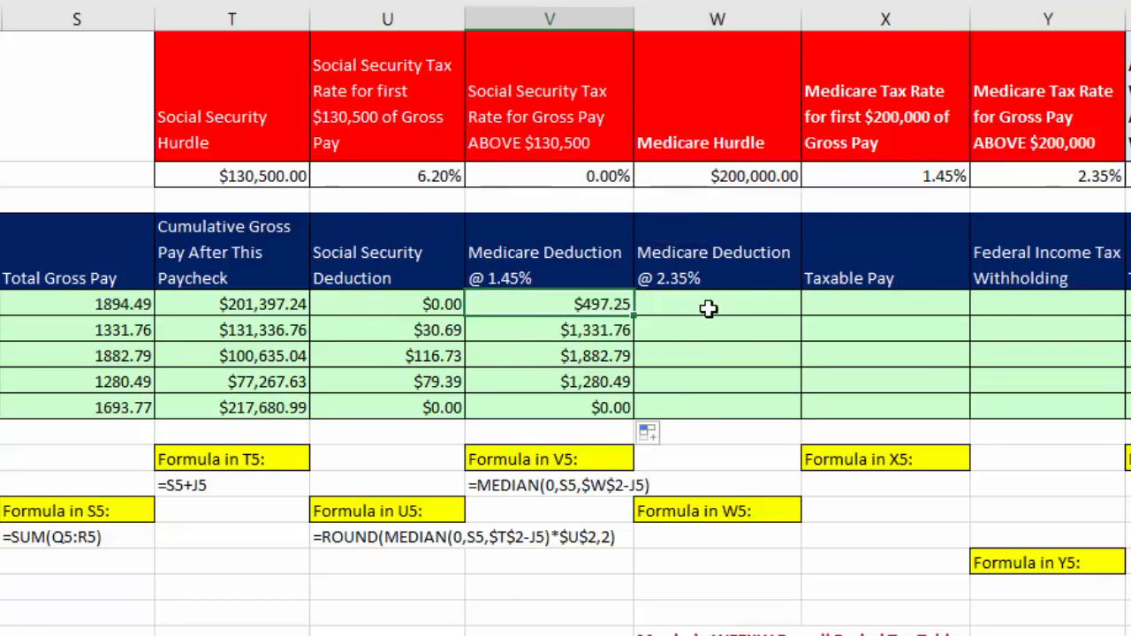
pyautogui.click(709, 307)
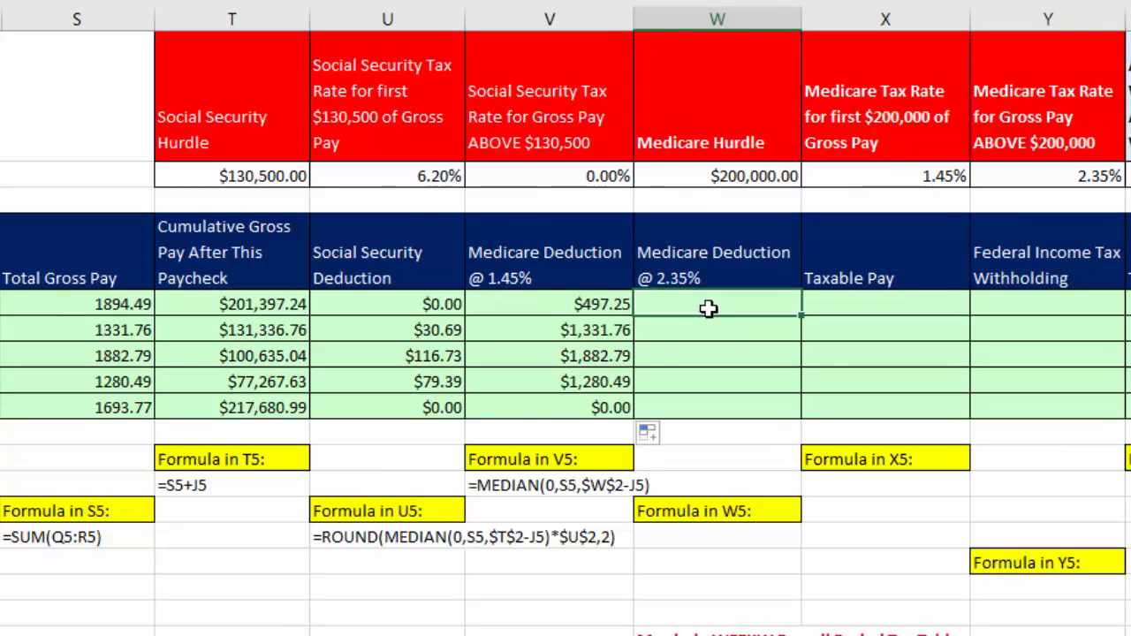
pyautogui.write('=')
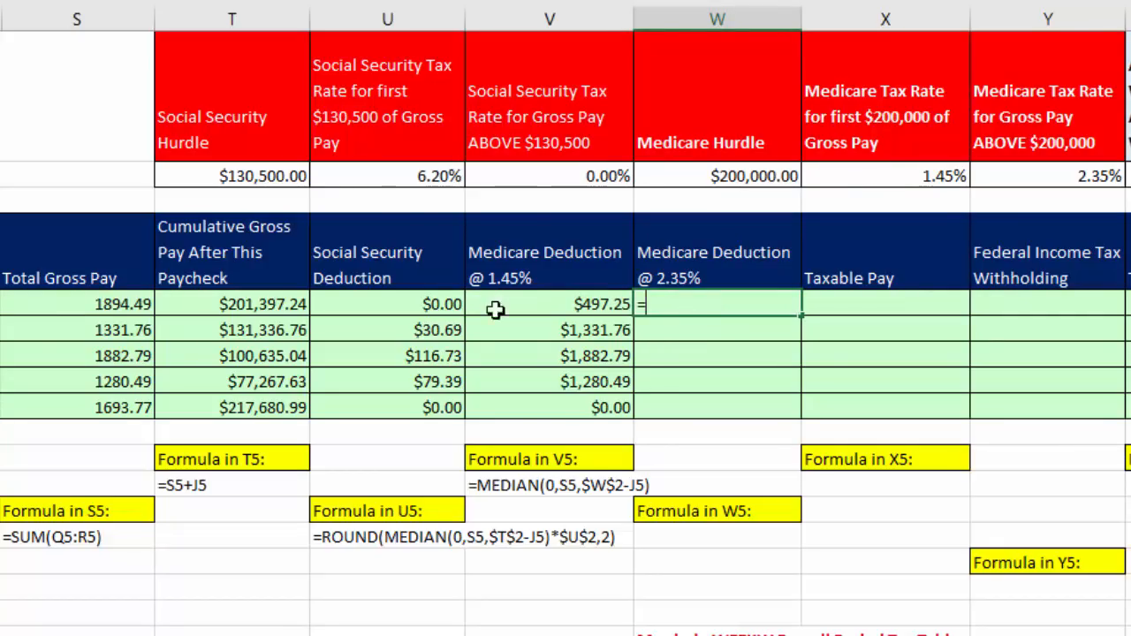
pyautogui.click(122, 304)
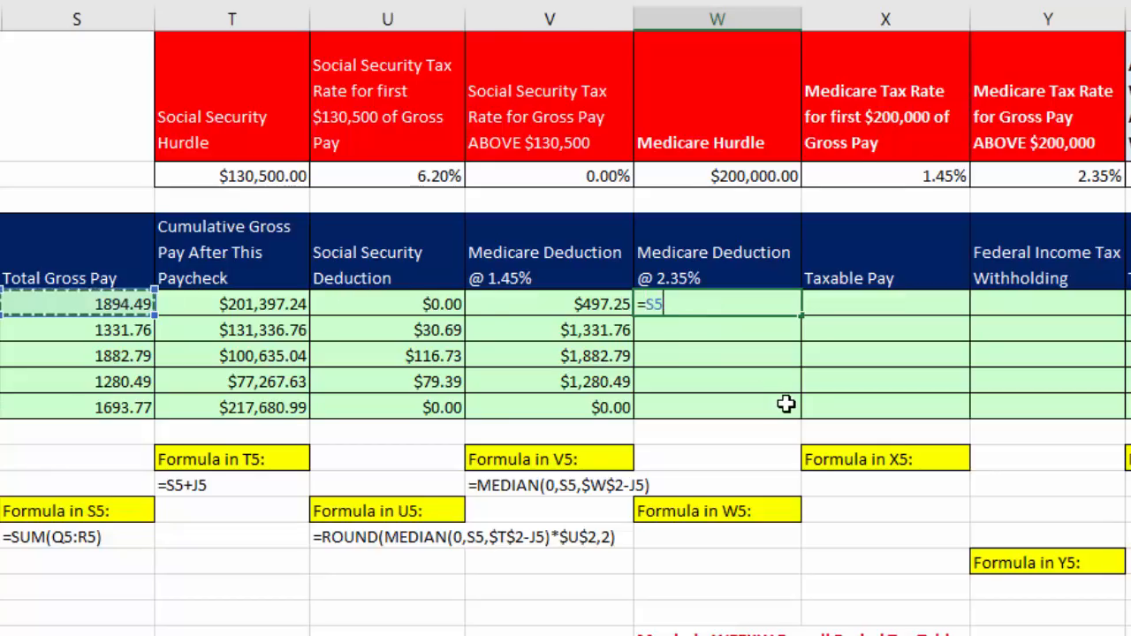
pyautogui.write('-')
pyautogui.hotkey('ctrl', 'v')
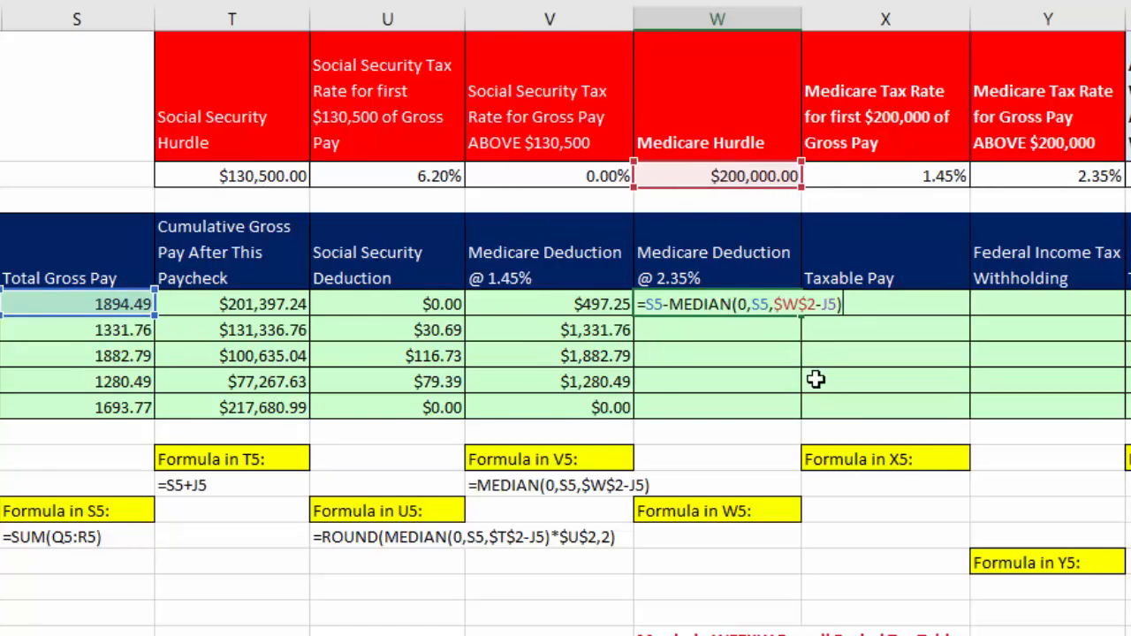
pyautogui.hotkey('ctrl', 'Return')
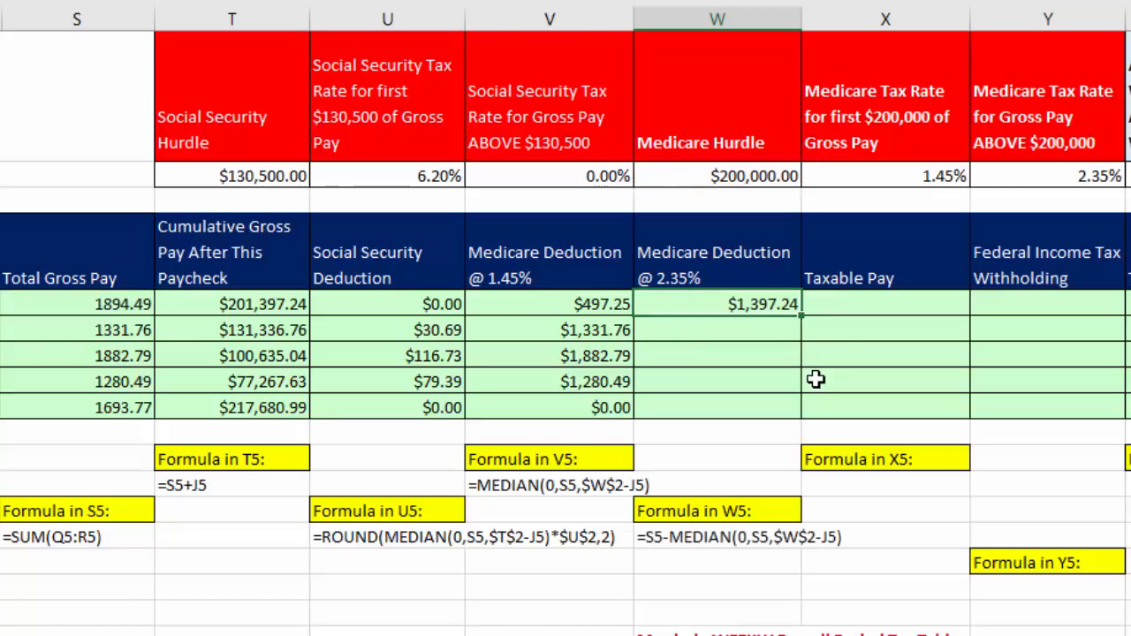
# Copy the W5 formula down through W9, check W9, and compare the first employee's amounts in V5 and W5.
pyautogui.doubleClick(803, 316)
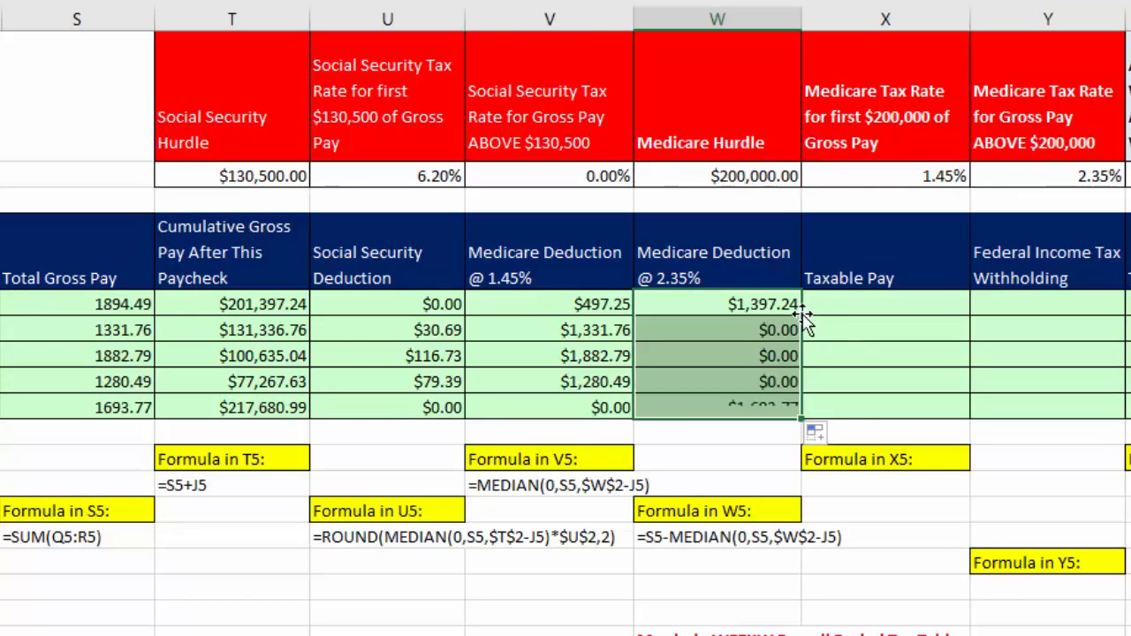
pyautogui.click(733, 406)
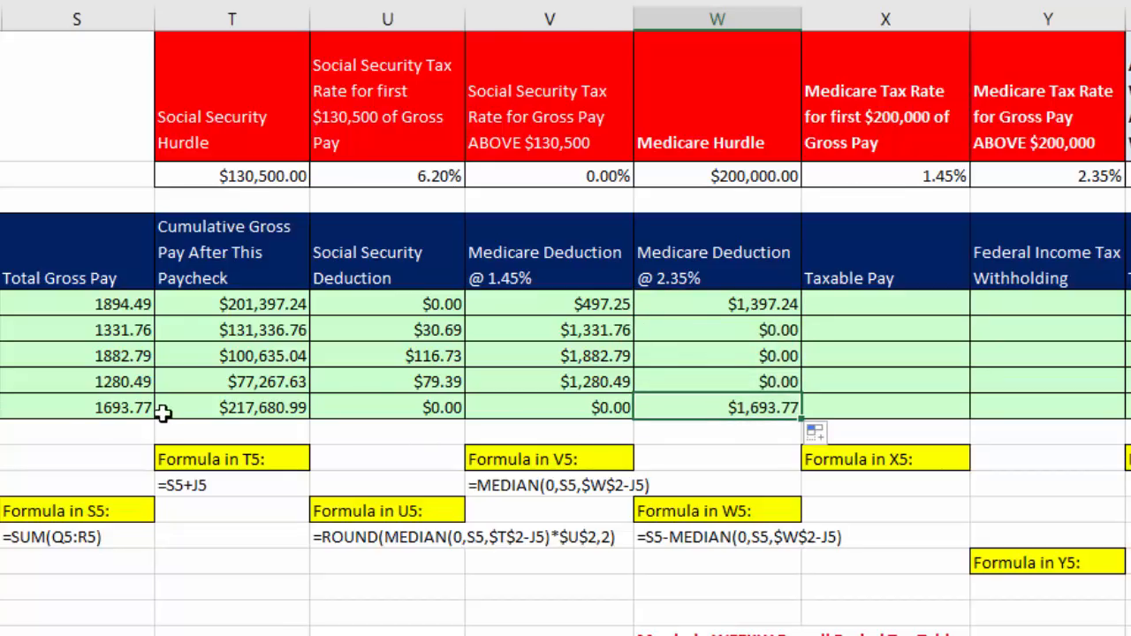
pyautogui.click(751, 306)
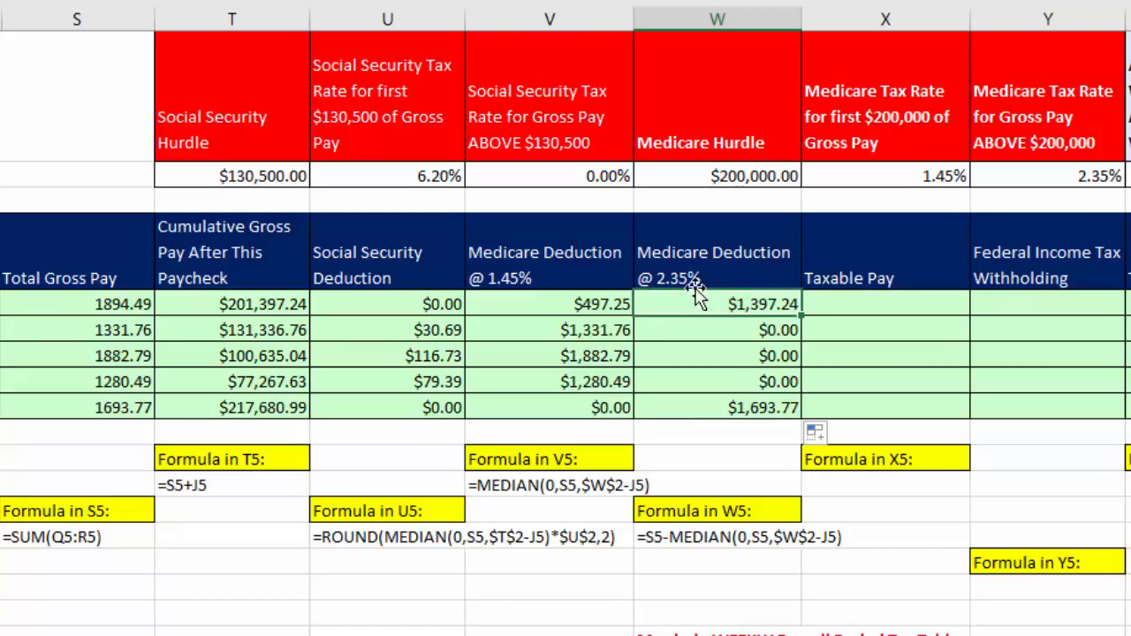
pyautogui.click(591, 305)
pyautogui.click(715, 305)
# Multiply the MEDIAN expression in V5 by the lower Medicare tax rate, using the absolute reference $X$2.
pyautogui.click(608, 304)
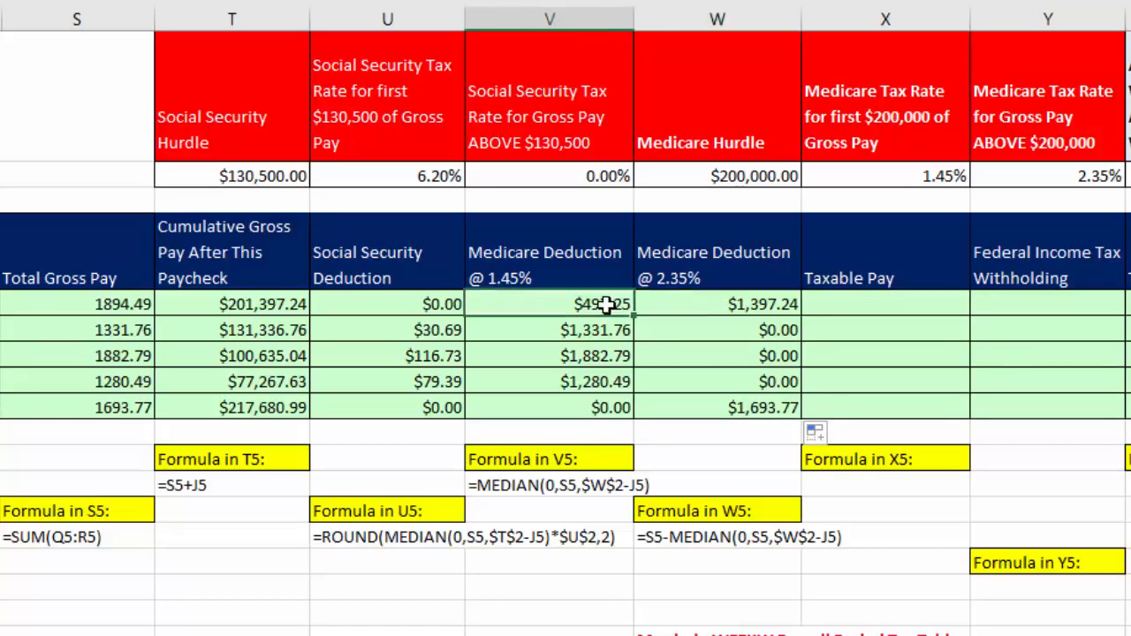
pyautogui.press('F2')
pyautogui.write('*')
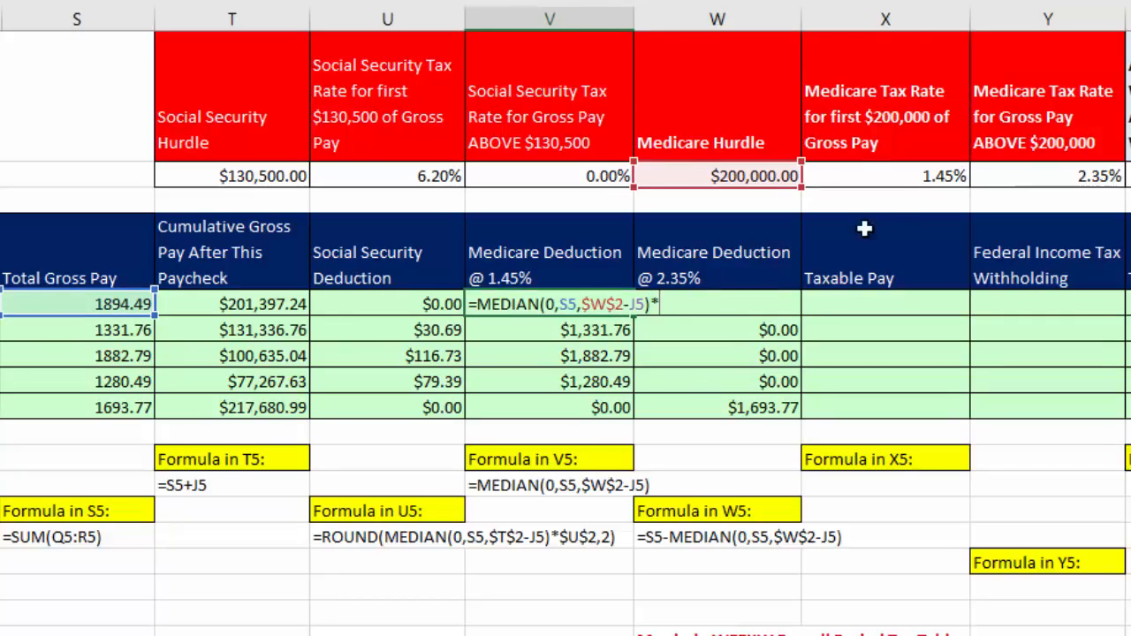
pyautogui.click(891, 176)
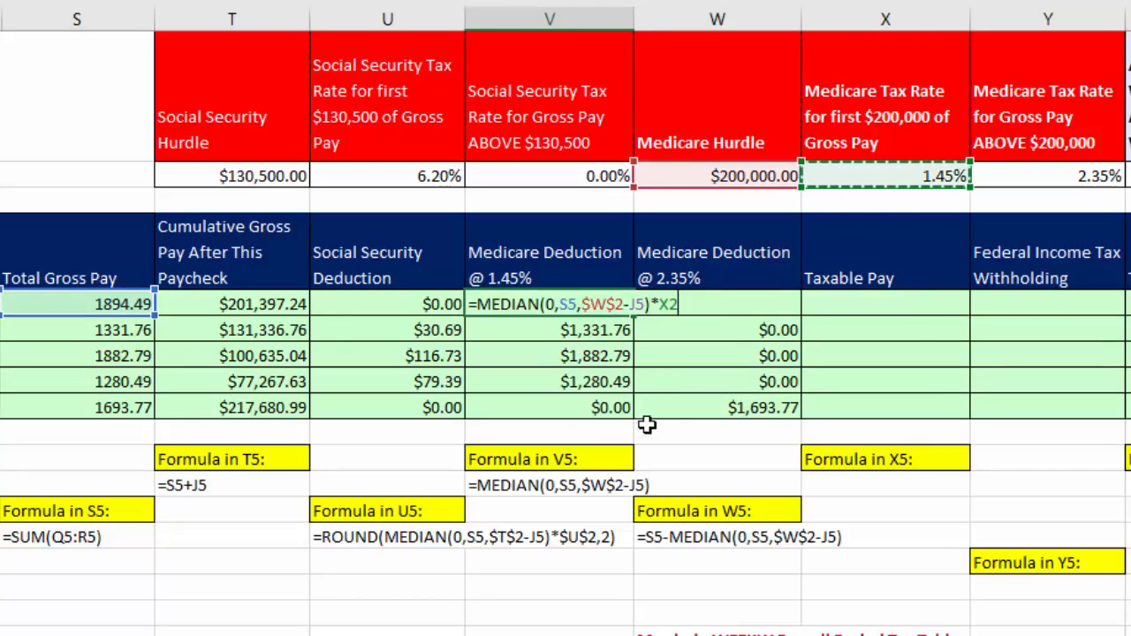
pyautogui.press('F4')
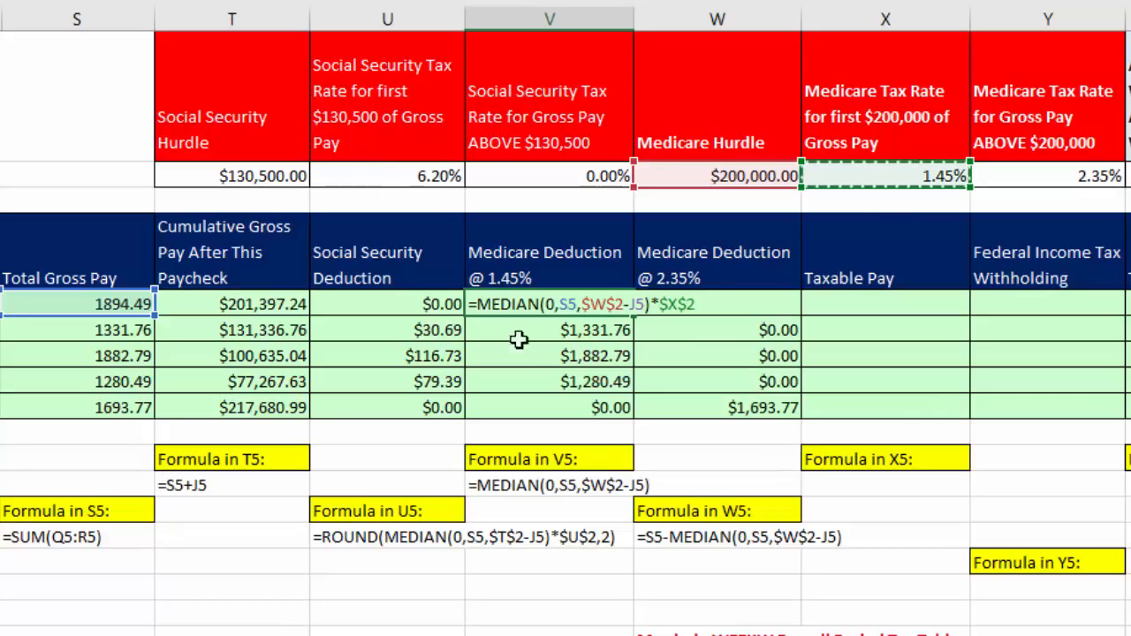
# Wrap the V5 formula in ROUND to 2 decimals, =ROUND(MEDIAN(0,S5,$W$2-J5)*$X$2,2), and copy it down through V9.
pyautogui.press('Home')
pyautogui.press('Right')
pyautogui.write('rou')
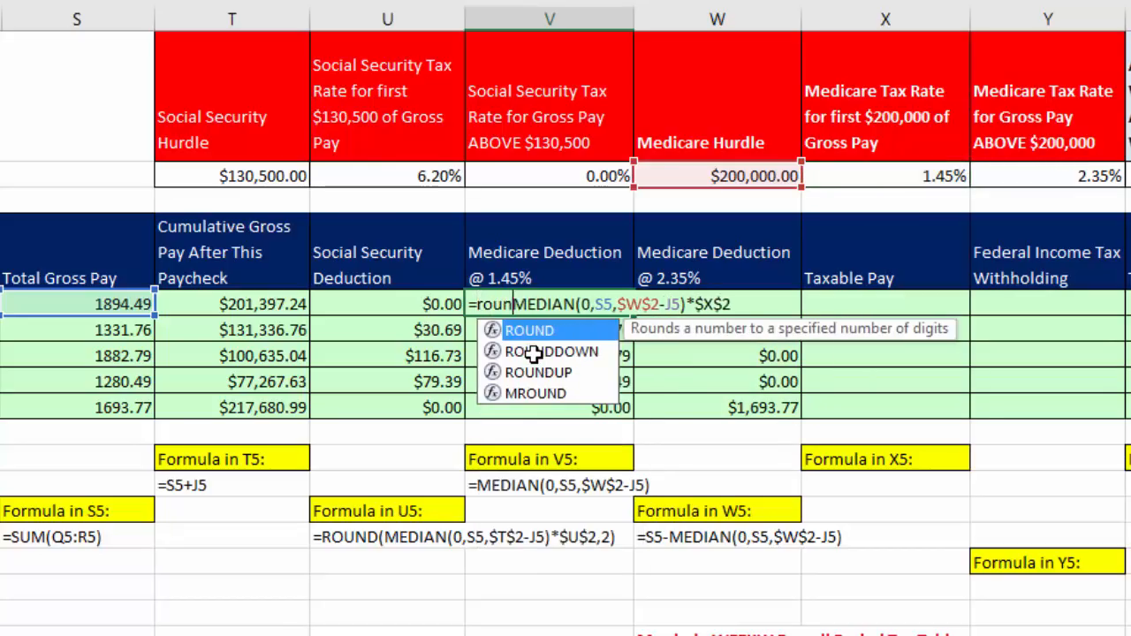
pyautogui.press('Tab')
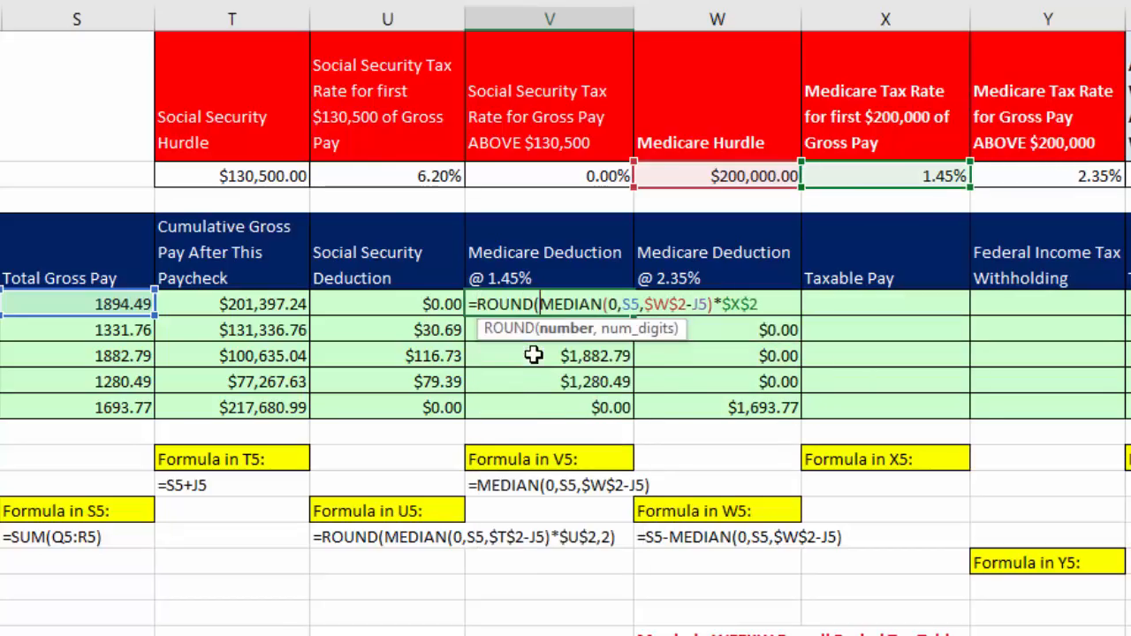
pyautogui.click(771, 304)
pyautogui.write(',2')
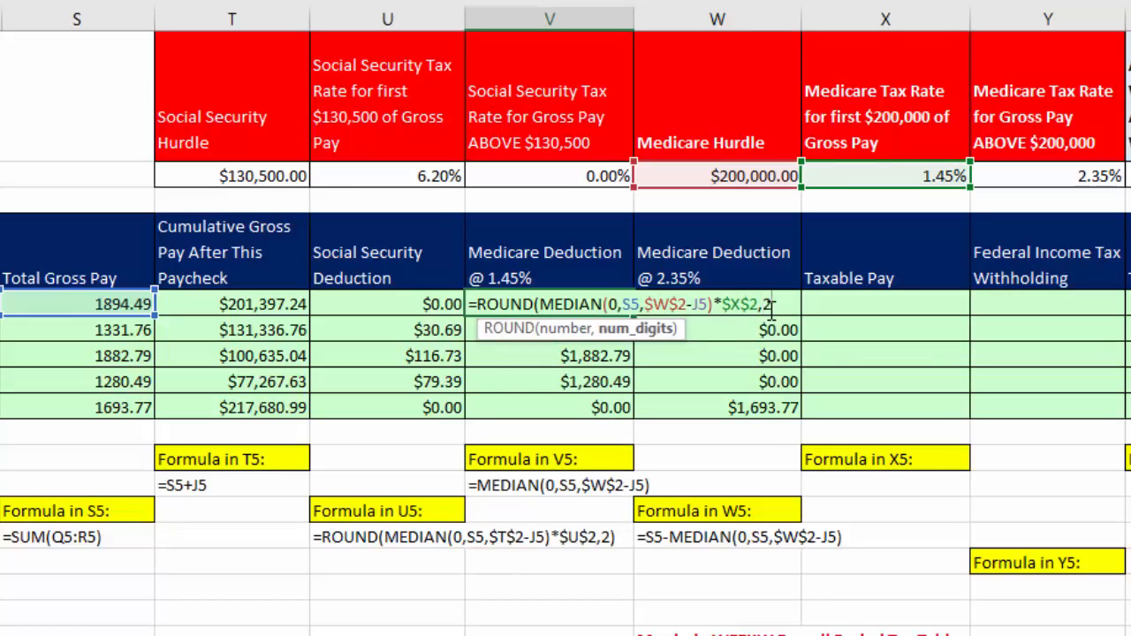
pyautogui.write(')')
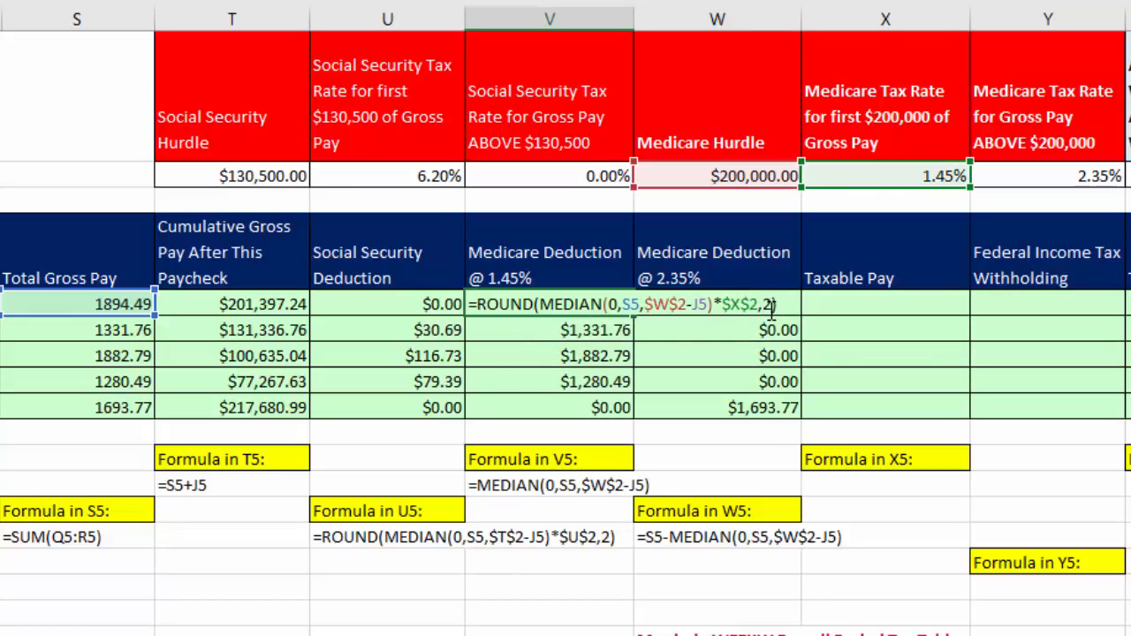
pyautogui.hotkey('ctrl', 'Return')
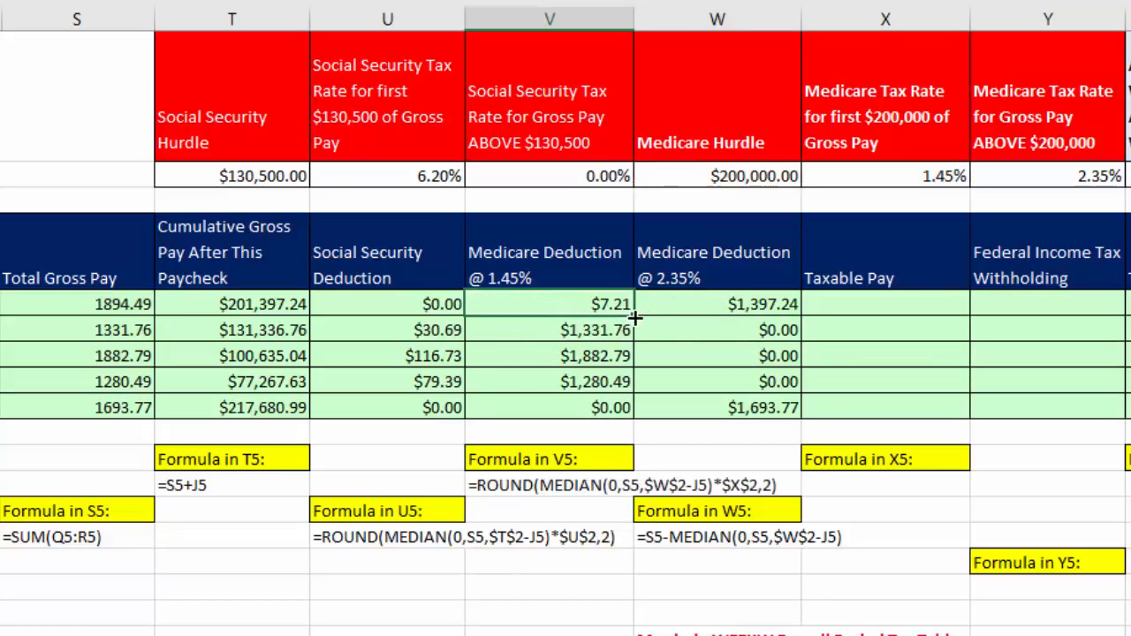
pyautogui.doubleClick(634, 316)
# Enclose the W5 subtraction in parentheses and multiply it by the higher Medicare rate: =(S5-MEDIAN(0,S5,$W$2-J5))*$Y$2.
pyautogui.click(691, 302)
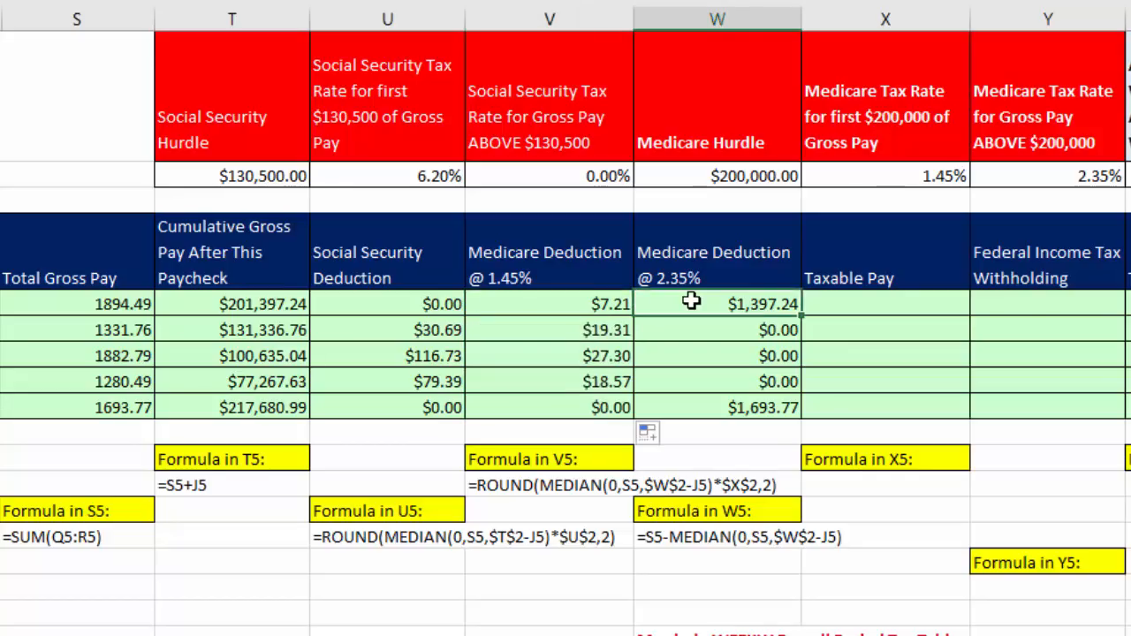
pyautogui.press('F2')
pyautogui.click(645, 304)
pyautogui.write('(')
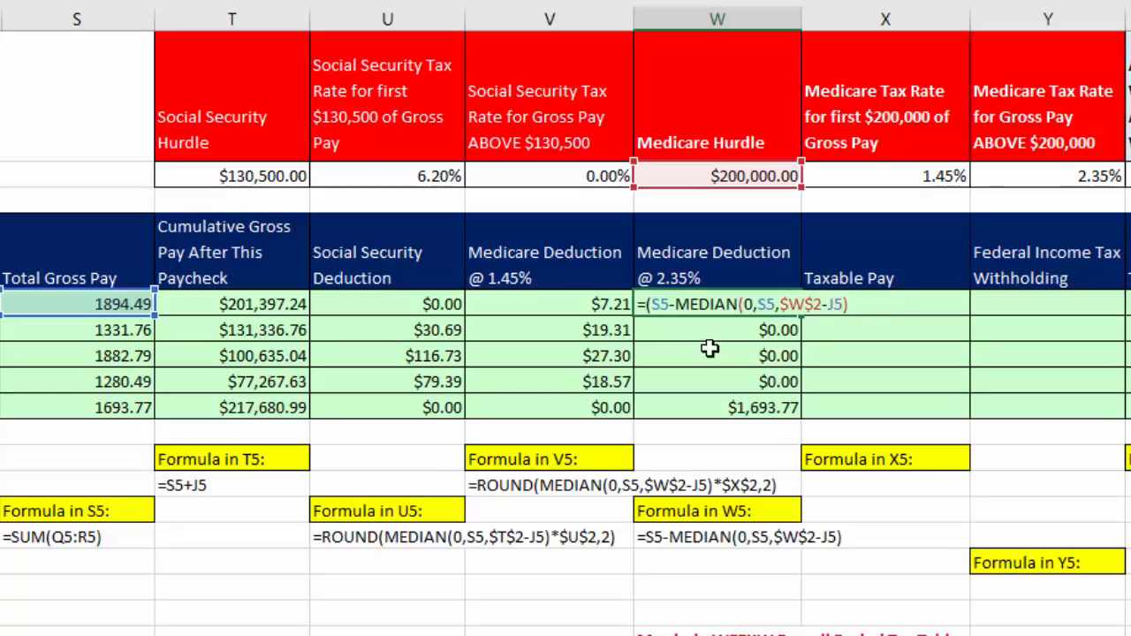
pyautogui.click(879, 309)
pyautogui.write(')*')
pyautogui.click(1027, 173)
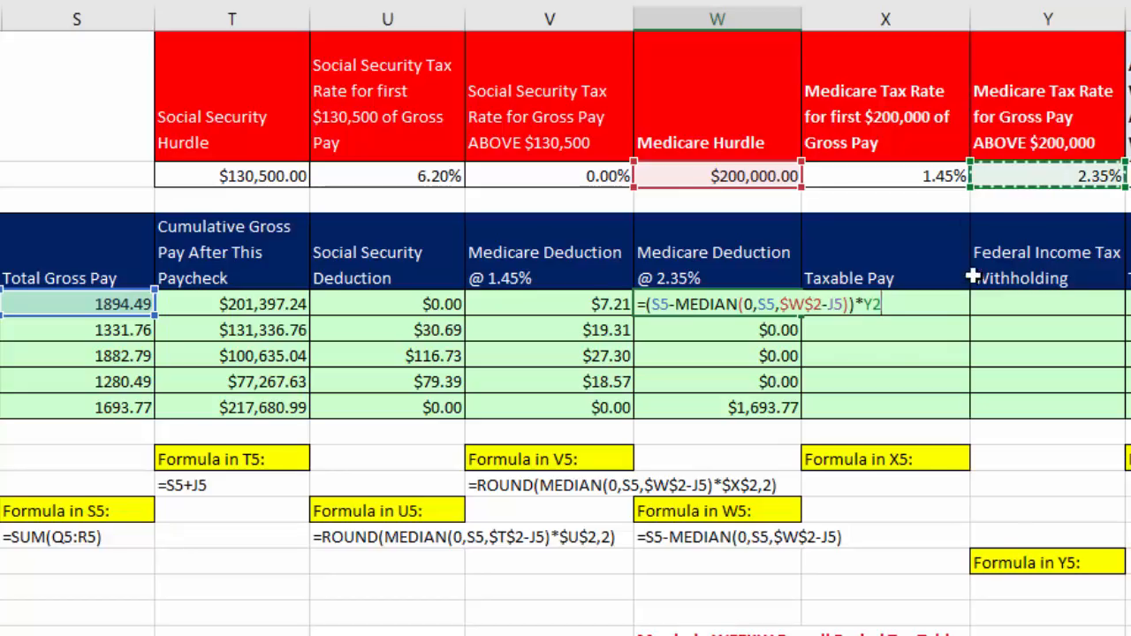
pyautogui.press('F4')
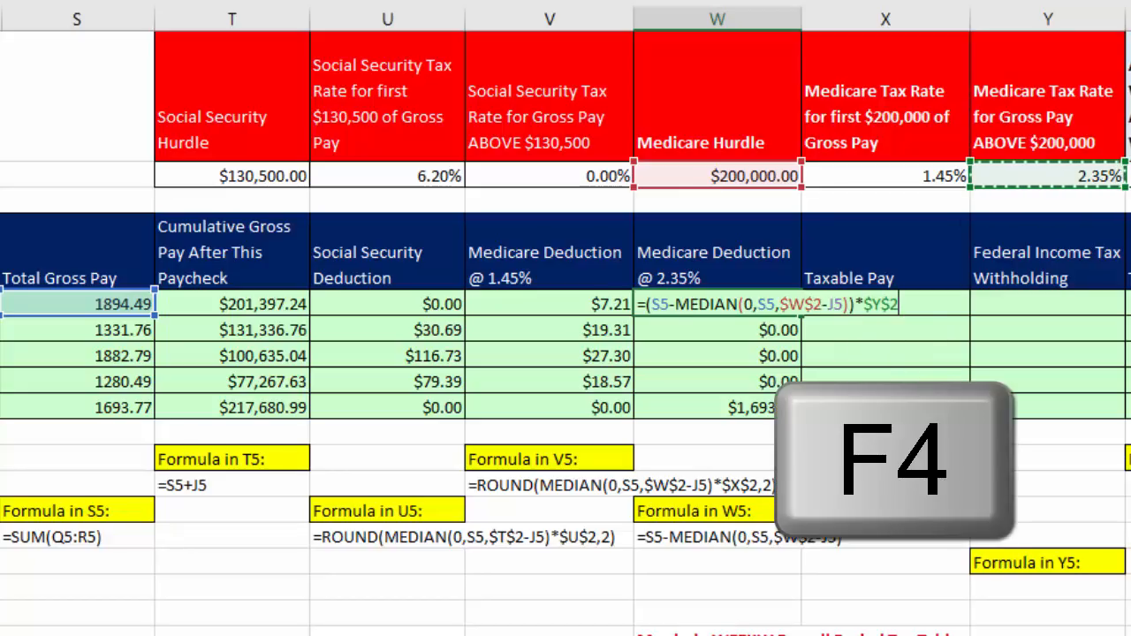
# Wrap the W5 formula in ROUND to 2 decimals, =ROUND((S5-MEDIAN(0,S5,$W$2-J5))*$Y$2,2), and copy it down through W9.
pyautogui.click(648, 306)
pyautogui.write('ROUND')
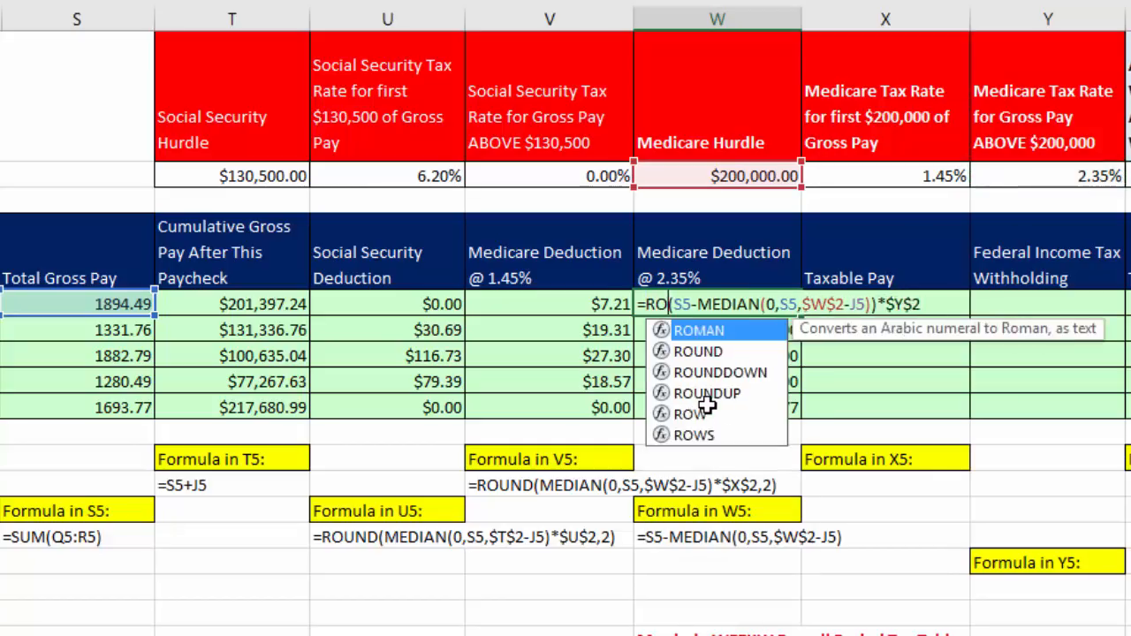
pyautogui.write('(')
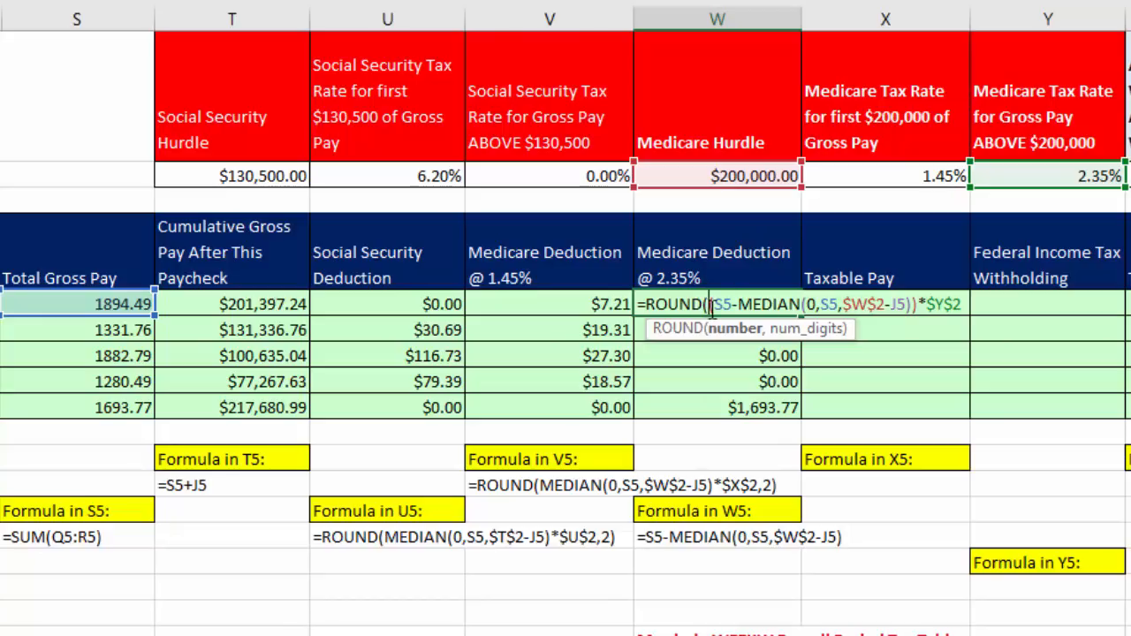
pyautogui.click(964, 304)
pyautogui.write(',2')
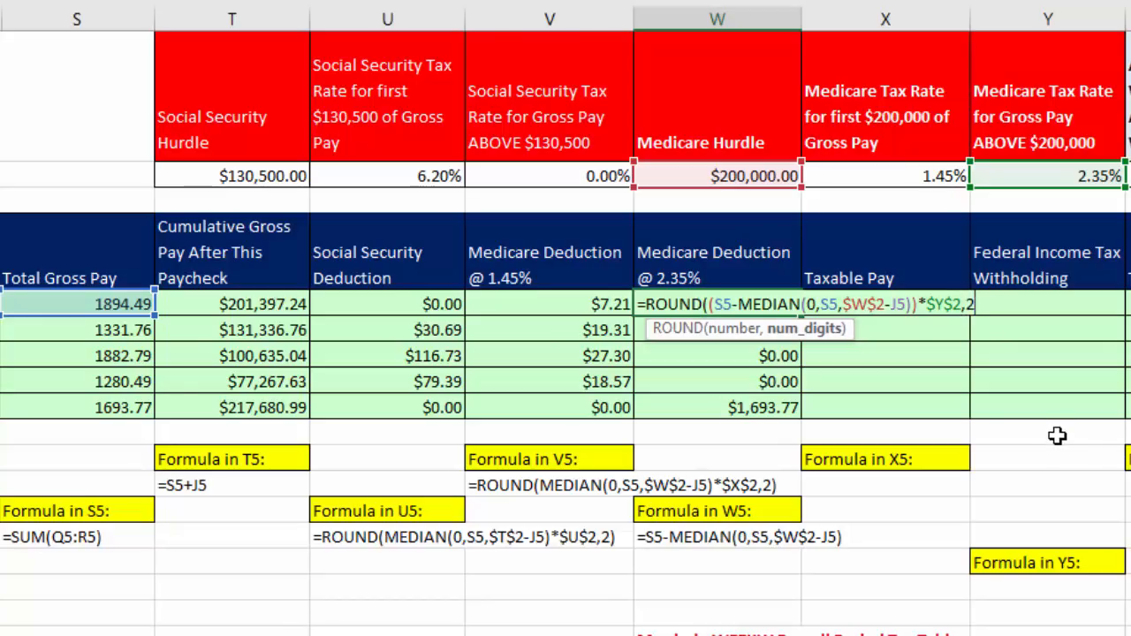
pyautogui.write(')')
pyautogui.hotkey('ctrl', 'Return')
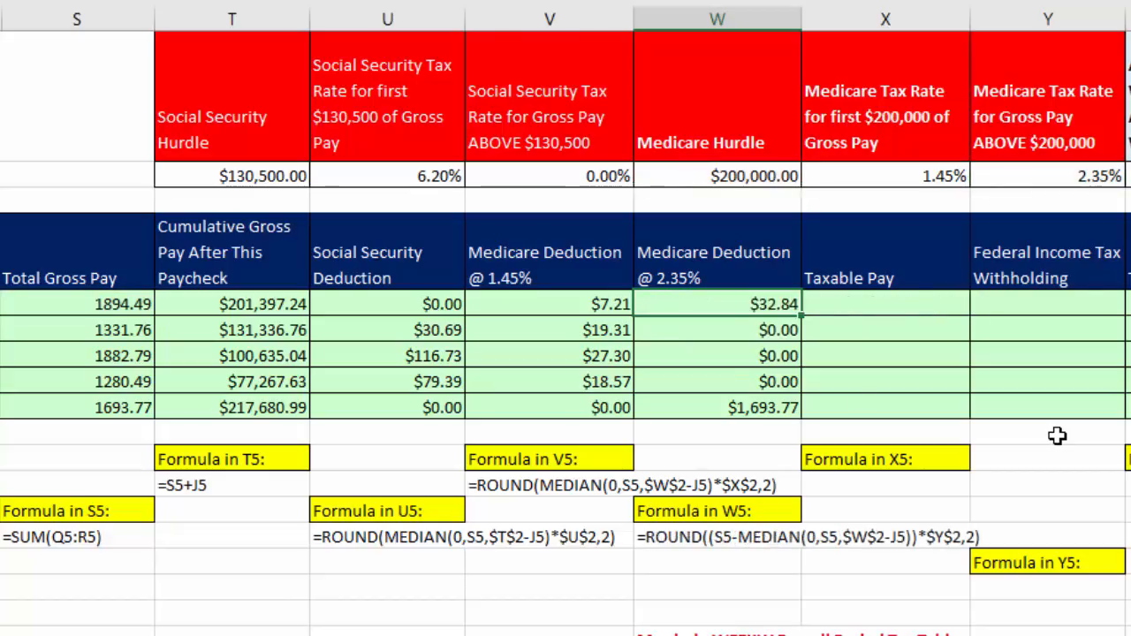
pyautogui.doubleClick(800, 317)
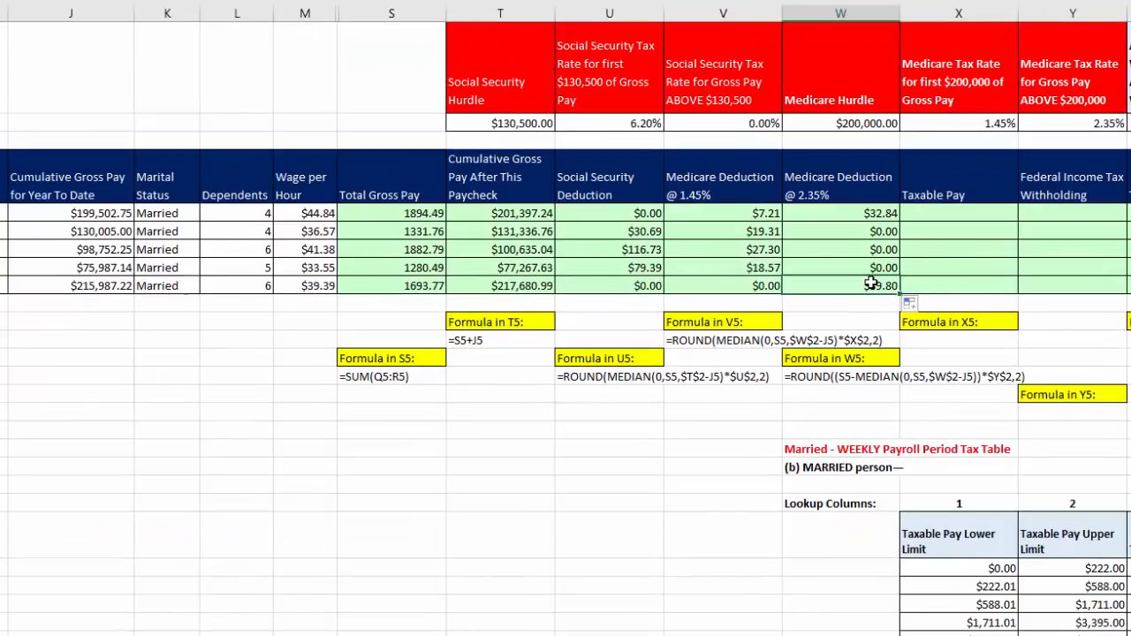
# Verify the cell references of the copied Medicare deduction formulas in W9 and V9.
pyautogui.doubleClick(872, 284)
pyautogui.click(760, 286)
pyautogui.press('F2')
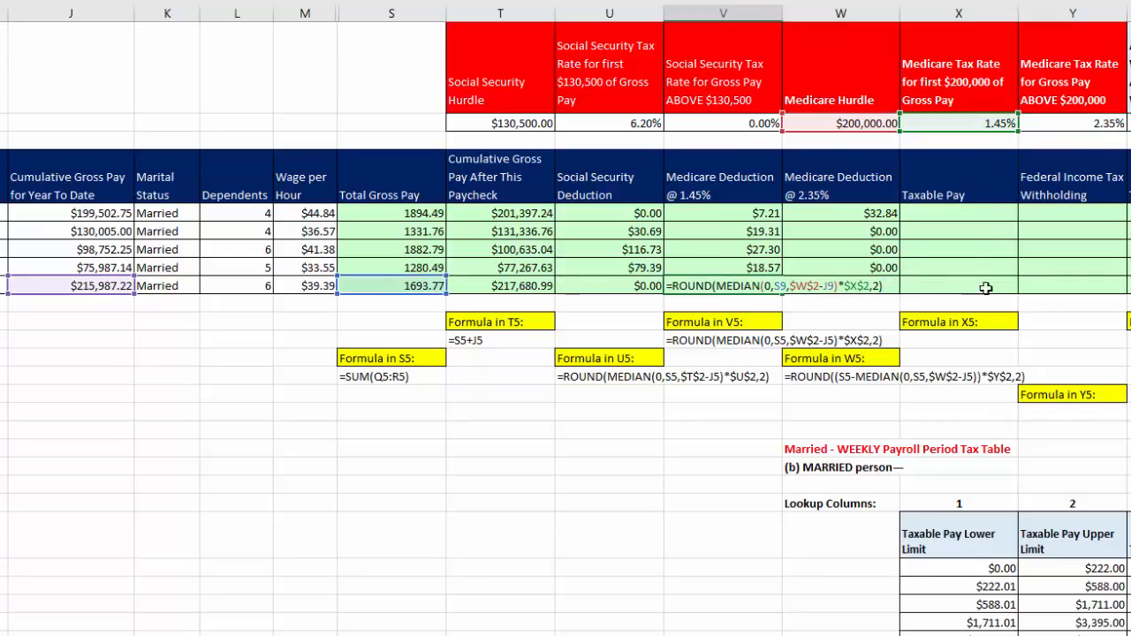
pyautogui.press('Escape')
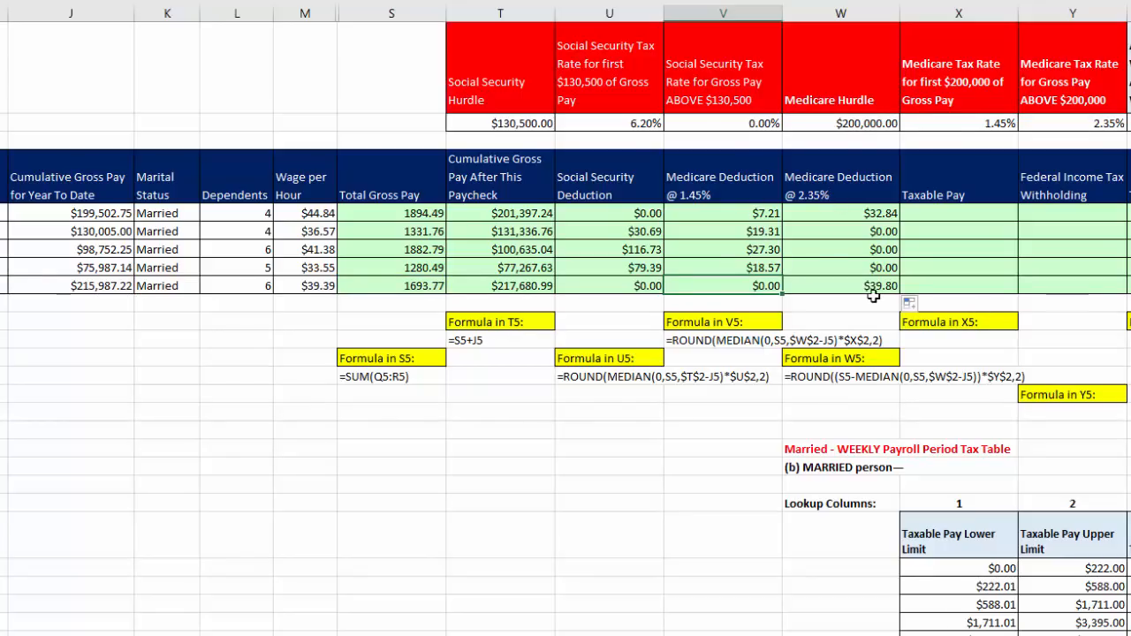
# Cross-check the first employee's lower-rate Medicare deduction with =(W2-J5)*X2 in blank cell V16, and clear that cell.
pyautogui.click(712, 412)
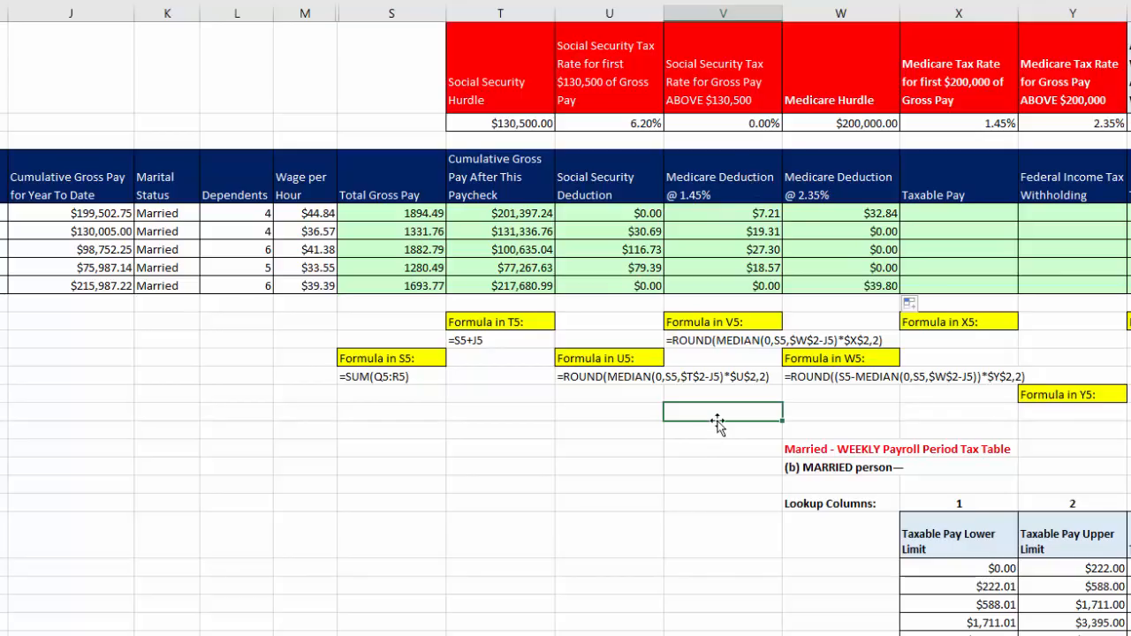
pyautogui.write('=')
pyautogui.click(824, 125)
pyautogui.write('-')
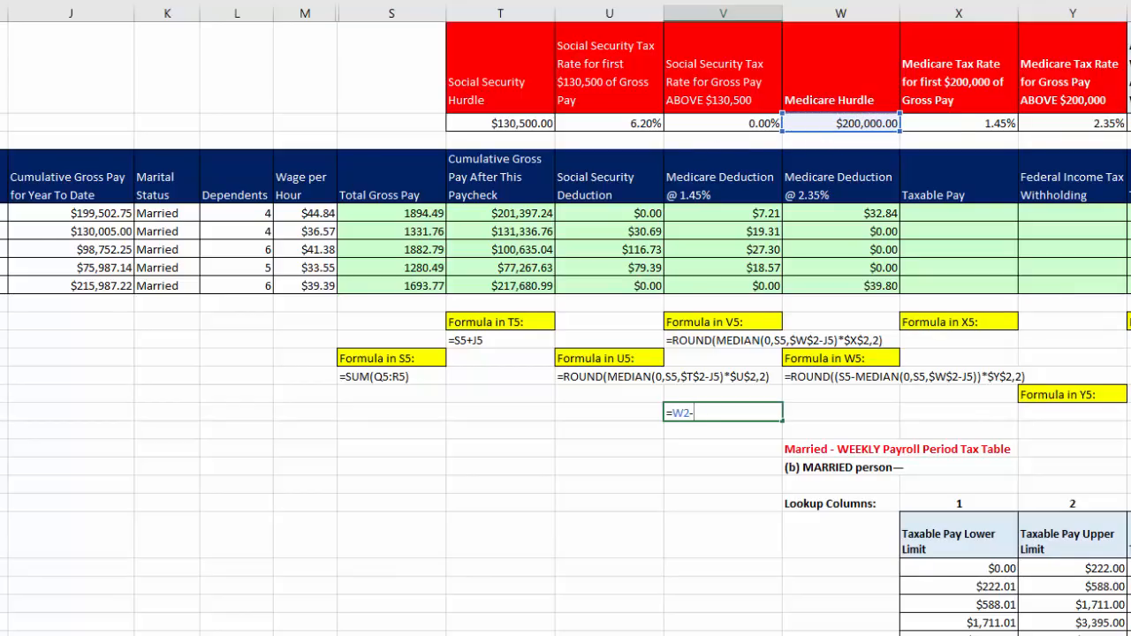
pyautogui.click(67, 215)
pyautogui.write(')')
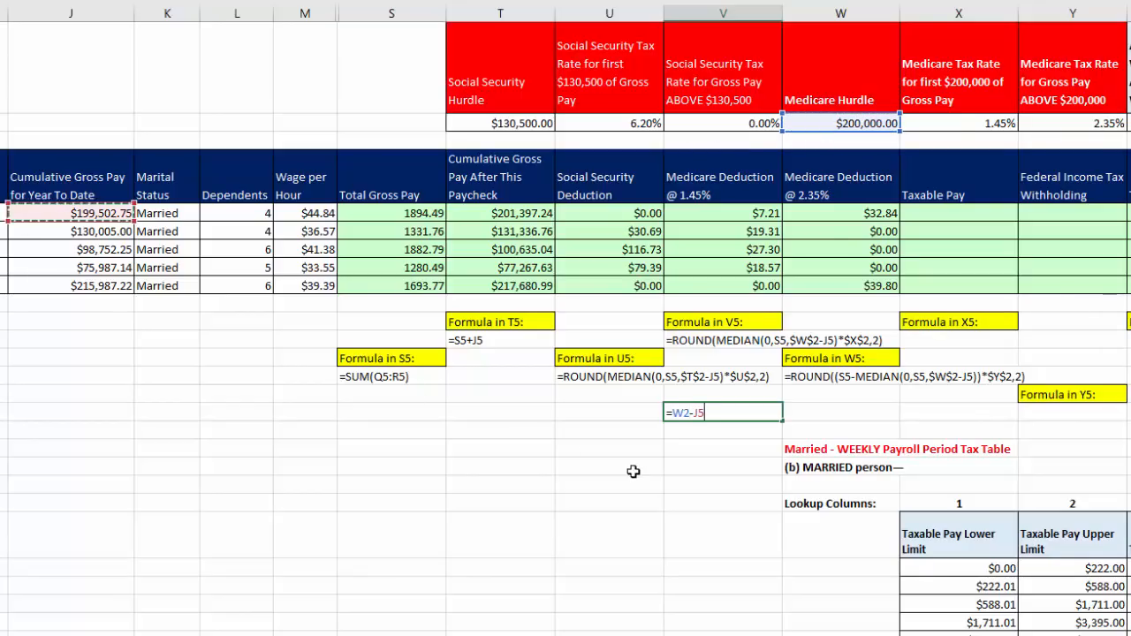
pyautogui.click(674, 413)
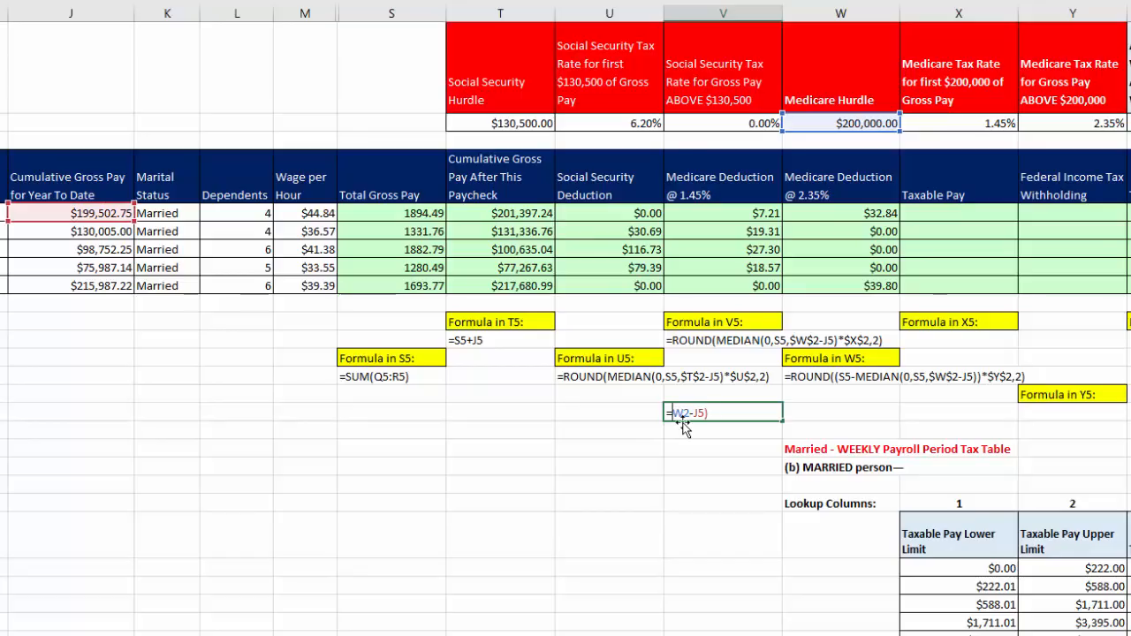
pyautogui.write('(')
pyautogui.write('*')
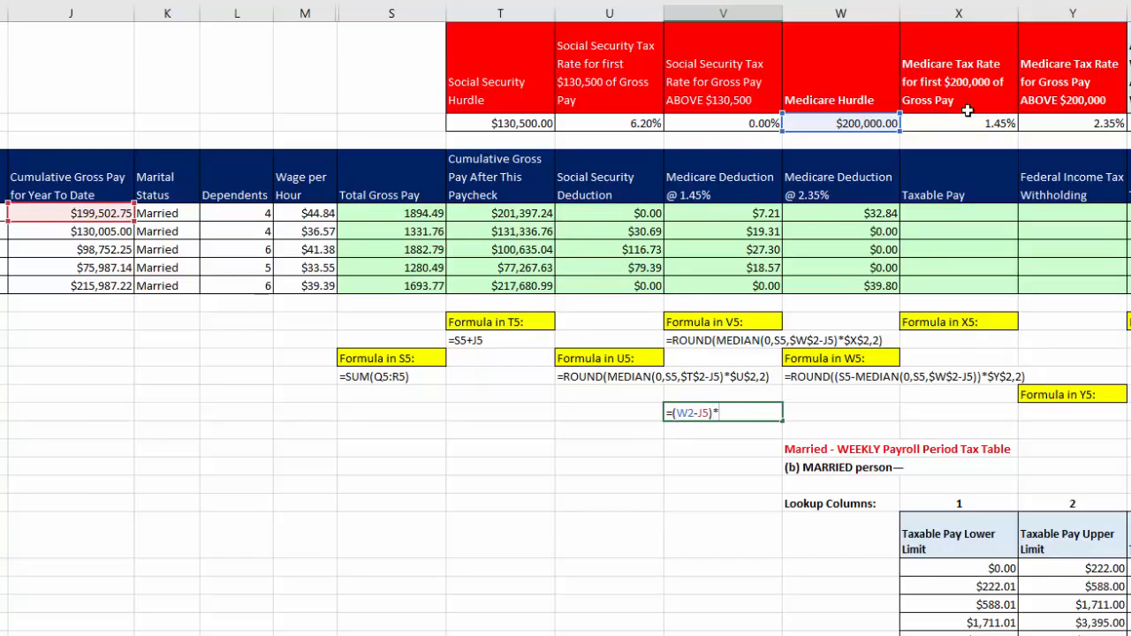
pyautogui.click(975, 118)
pyautogui.hotkey('ctrl', 'Return')
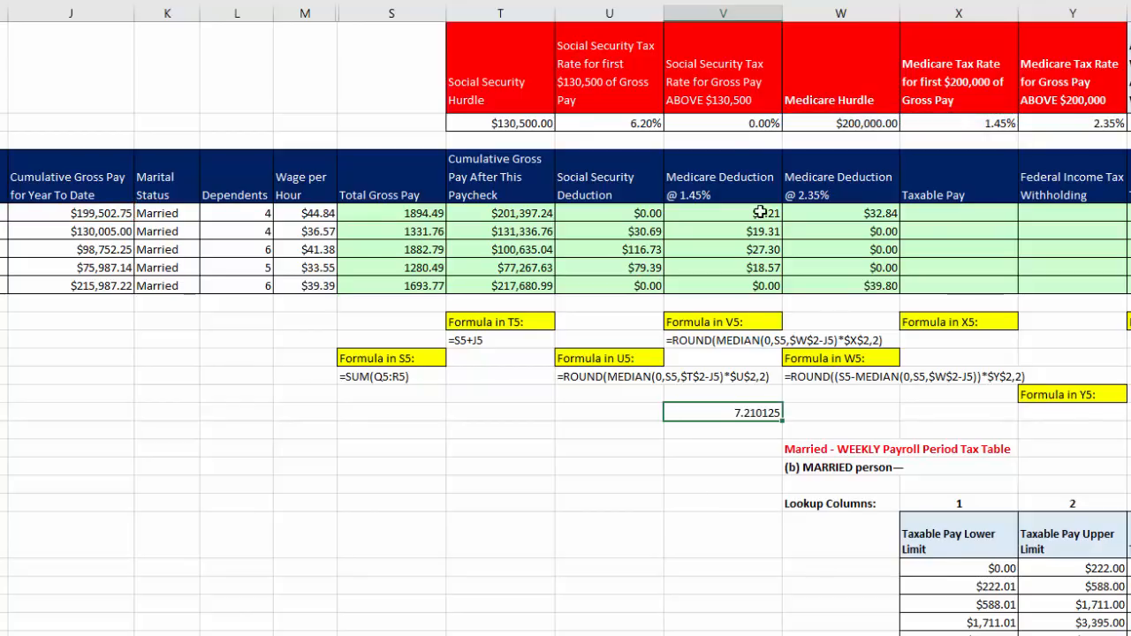
pyautogui.press('Delete')
# Calculate Taxable Pay in X5 as gross pay less the withholding allowances, =S5-$Z$2*L5, and copy it down through X9.
pyautogui.click(945, 214)
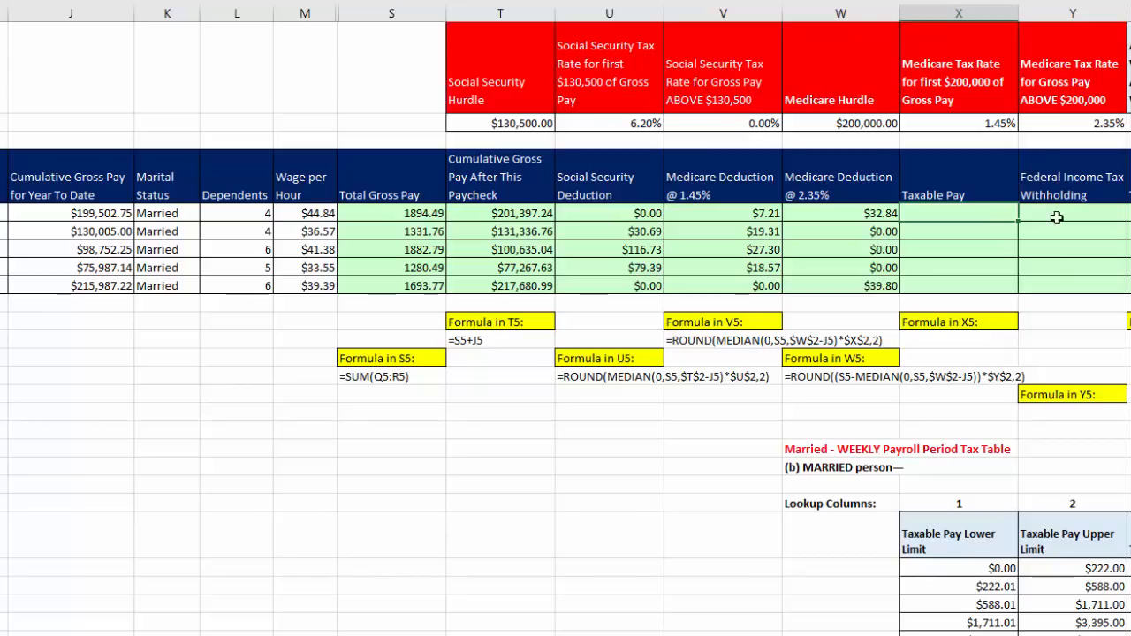
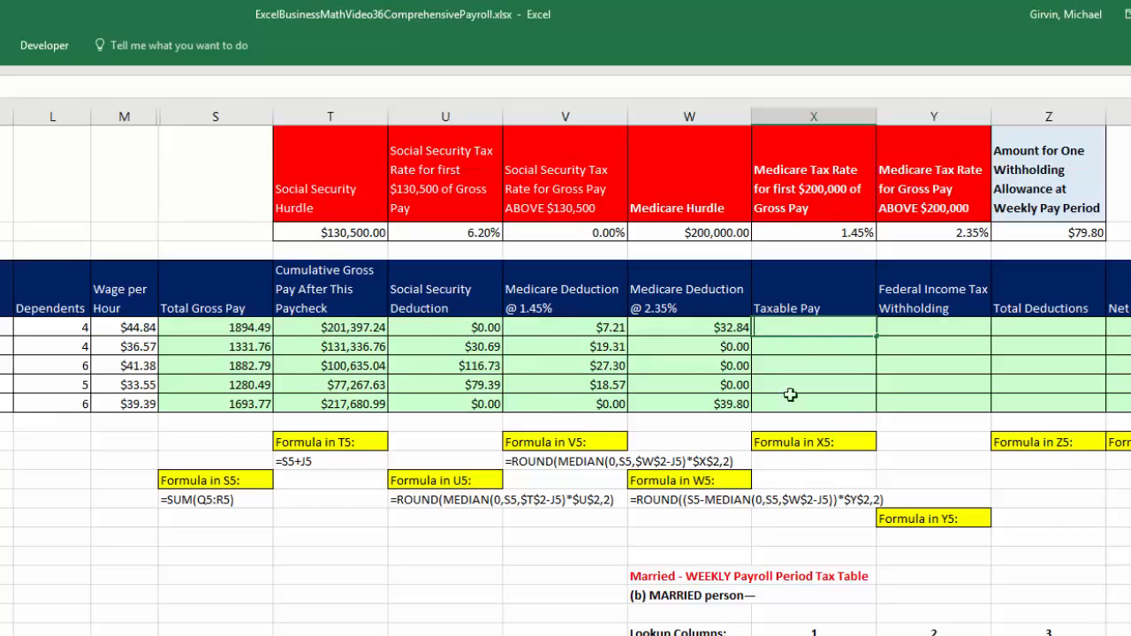
pyautogui.write('=')
pyautogui.click(253, 342)
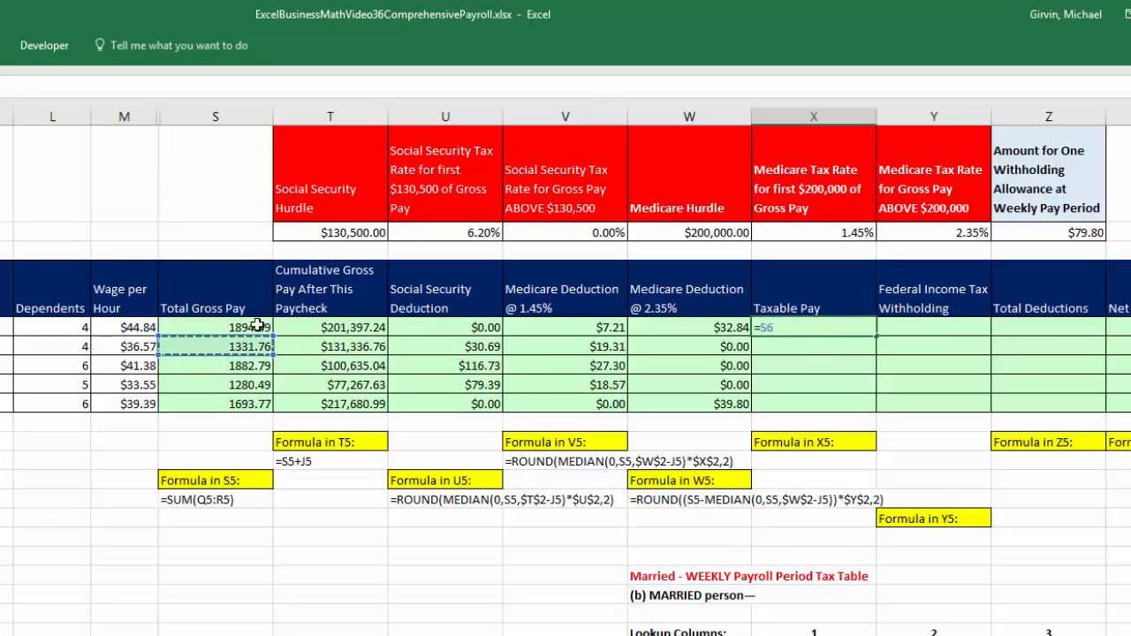
pyautogui.click(255, 327)
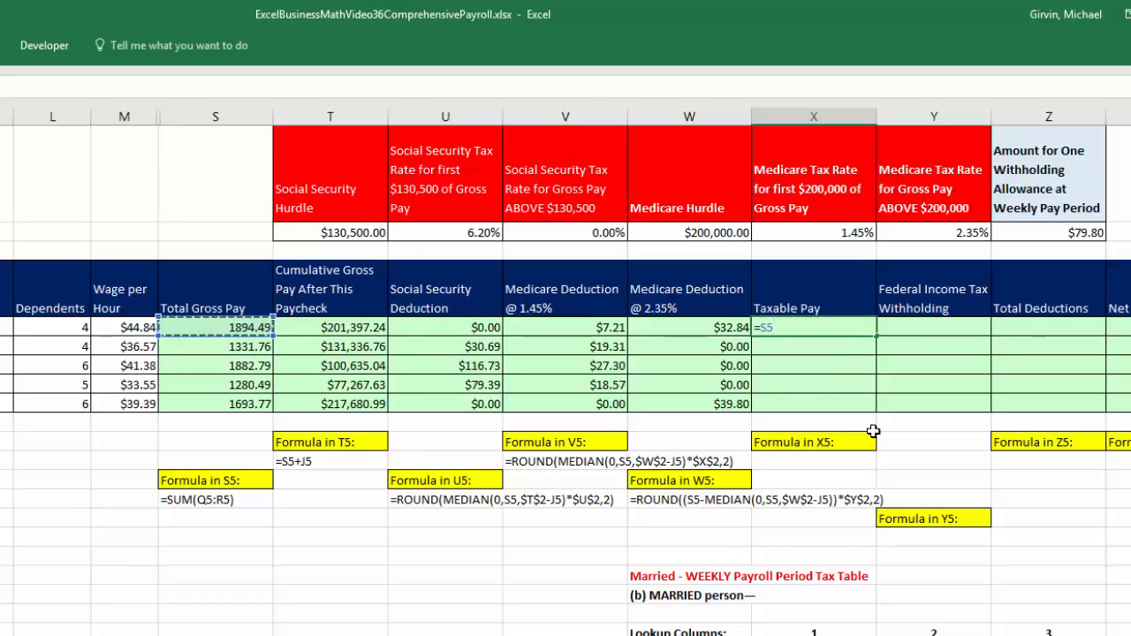
pyautogui.write('-')
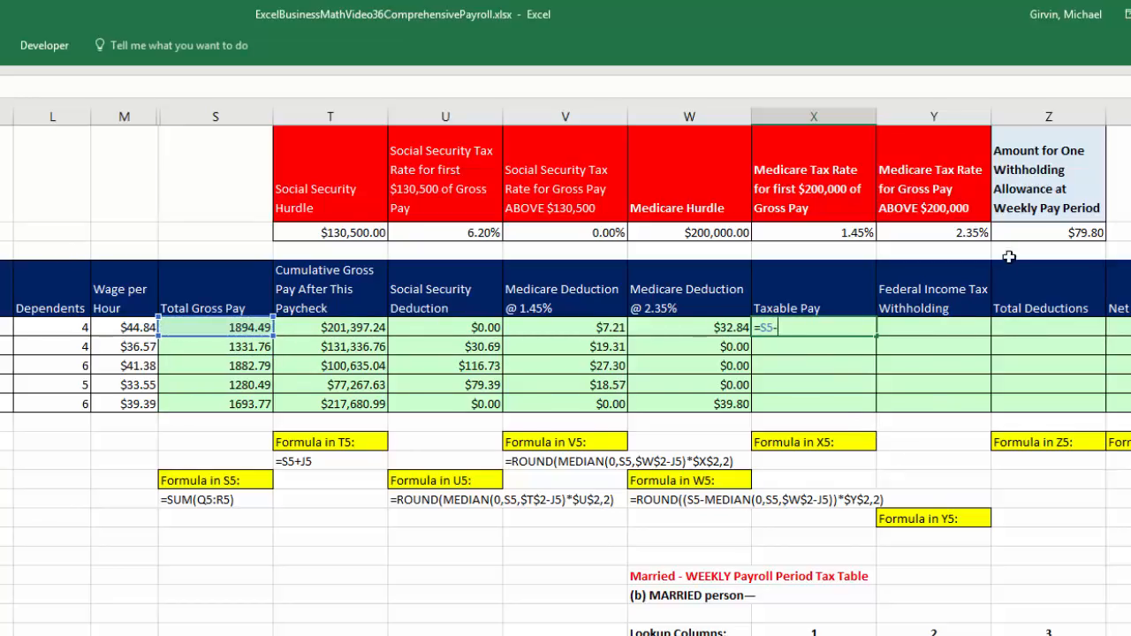
pyautogui.click(1032, 230)
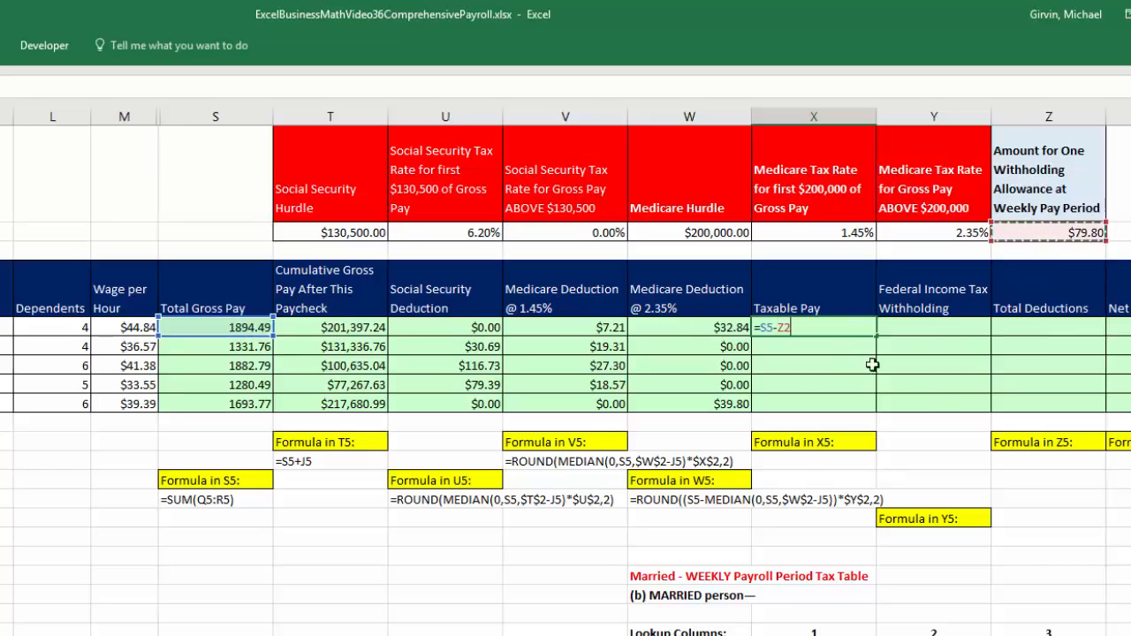
pyautogui.press('F4')
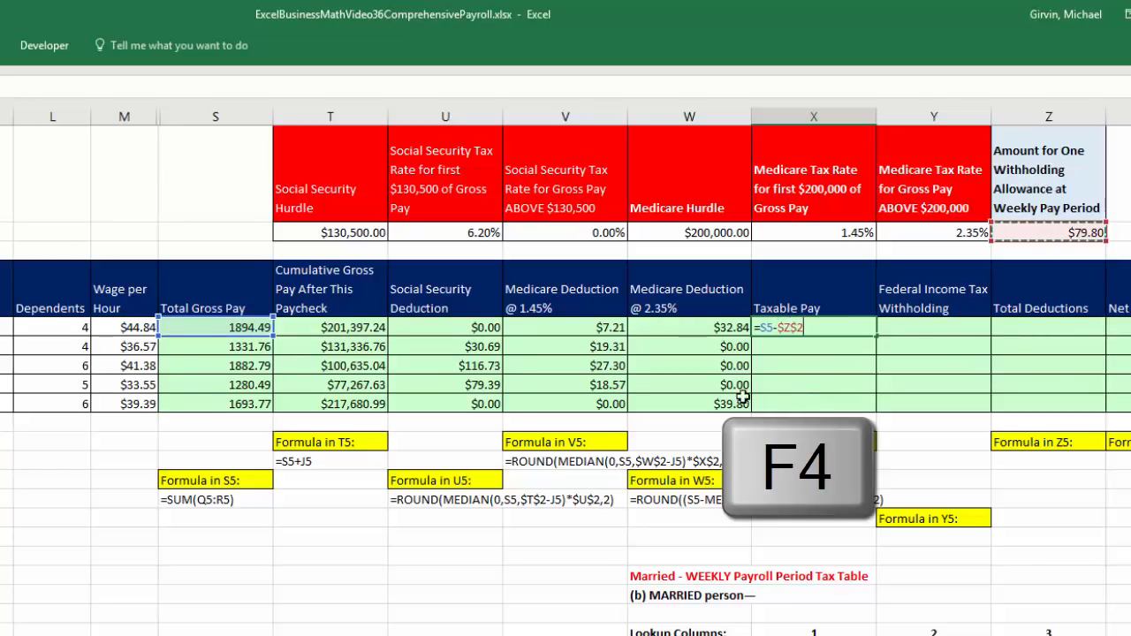
pyautogui.write('*')
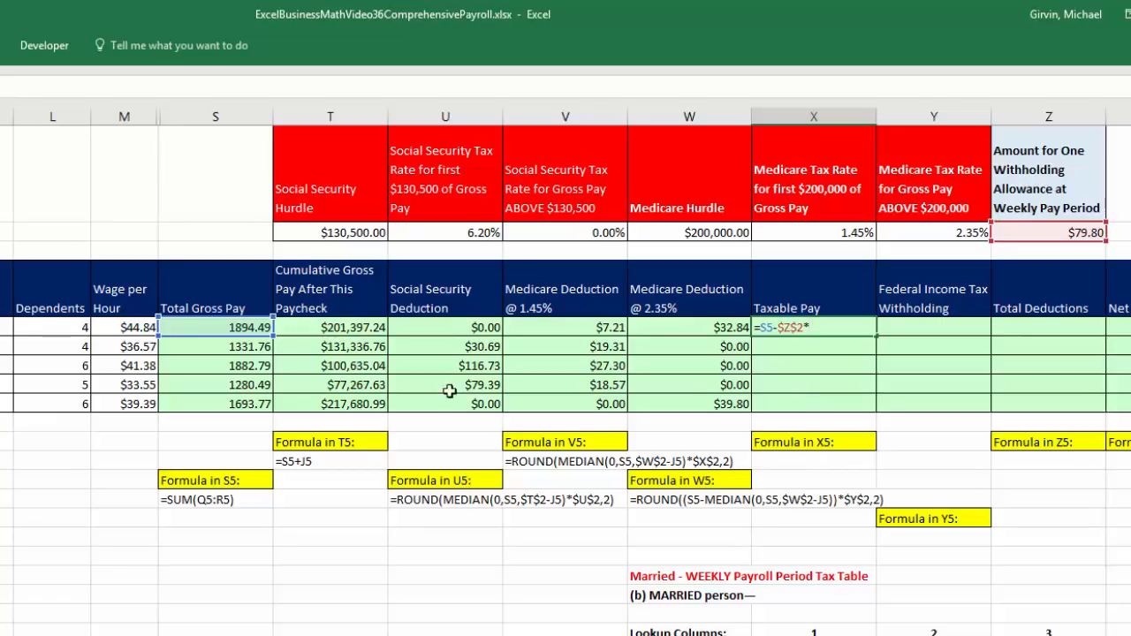
pyautogui.click(65, 328)
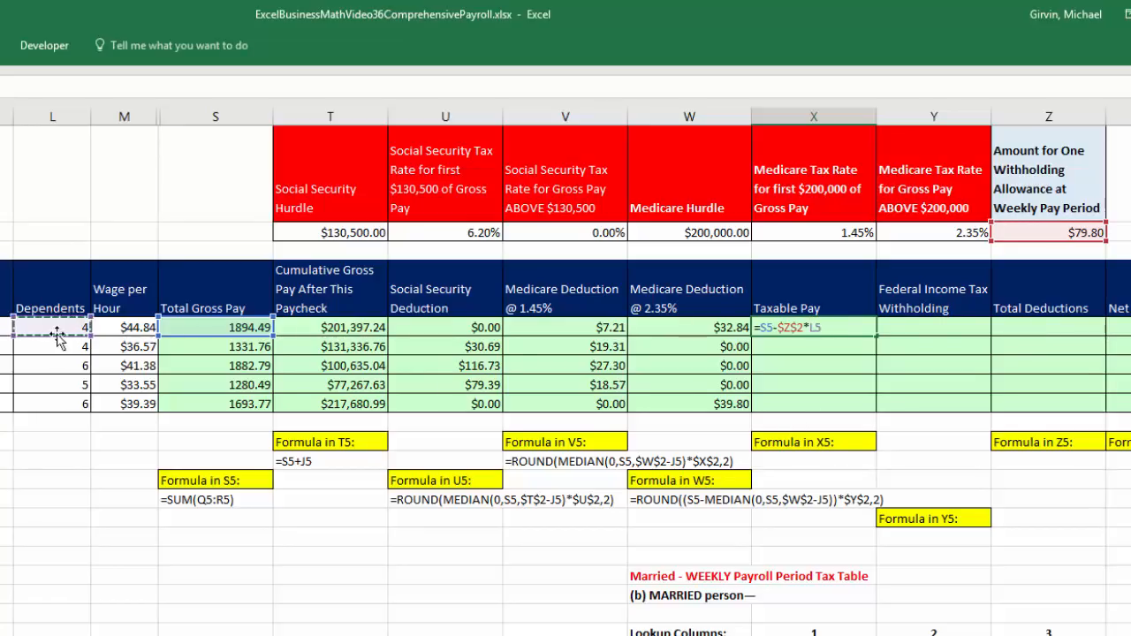
pyautogui.hotkey('ctrl', 'Return')
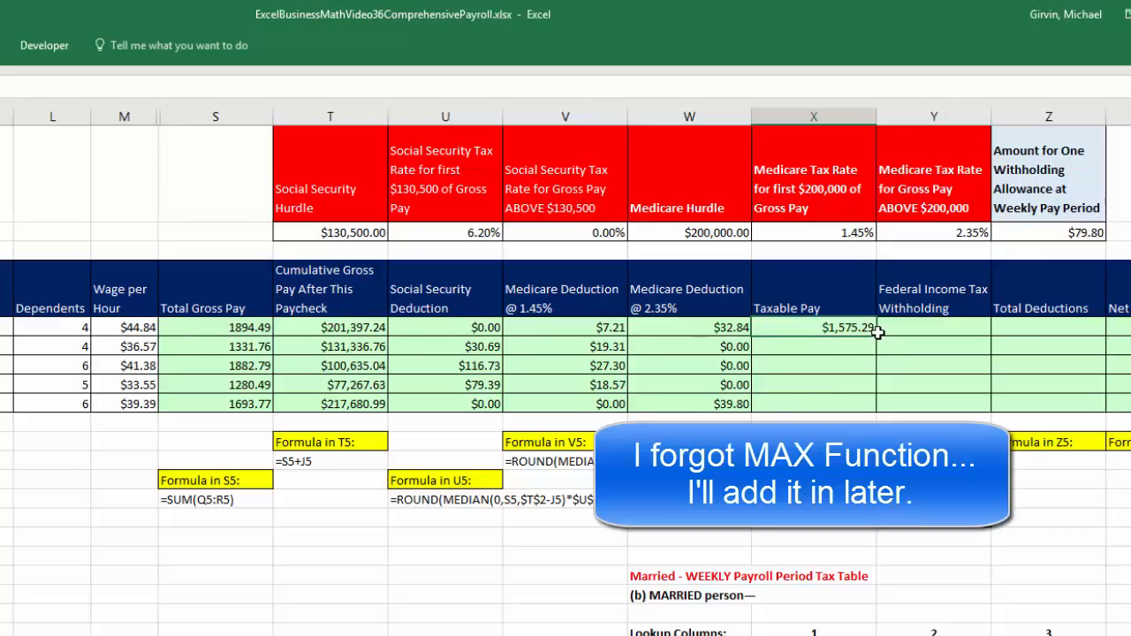
pyautogui.doubleClick(876, 327)
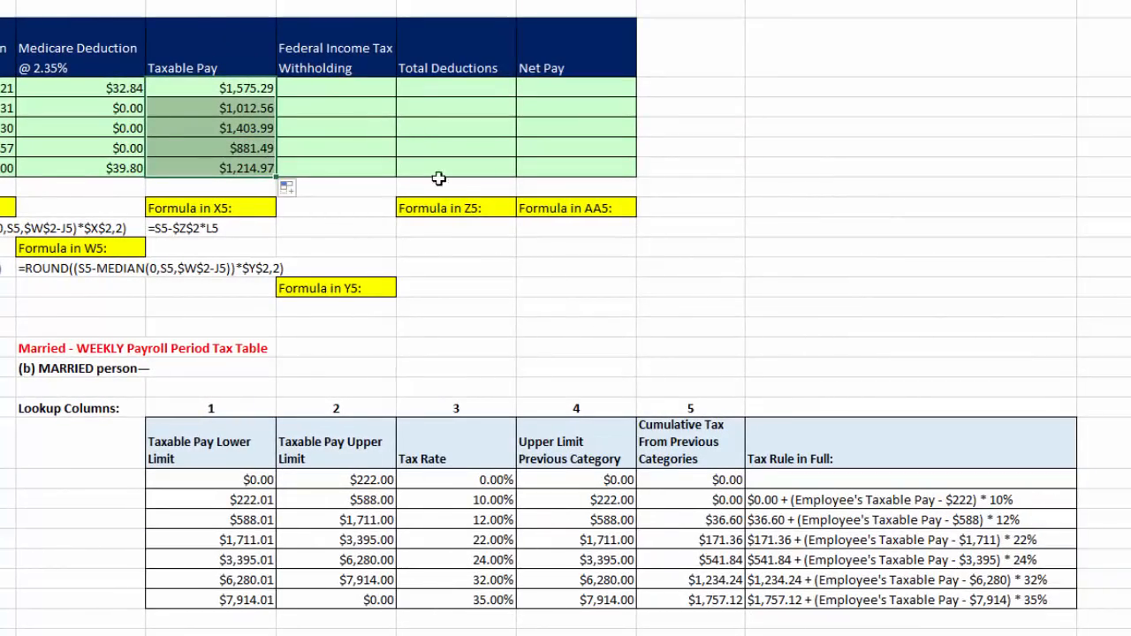
# Examine the married weekly tax table's $588.01 bracket: its full tax rule, cumulative tax, previous upper limit and tax rate.
pyautogui.click(352, 88)
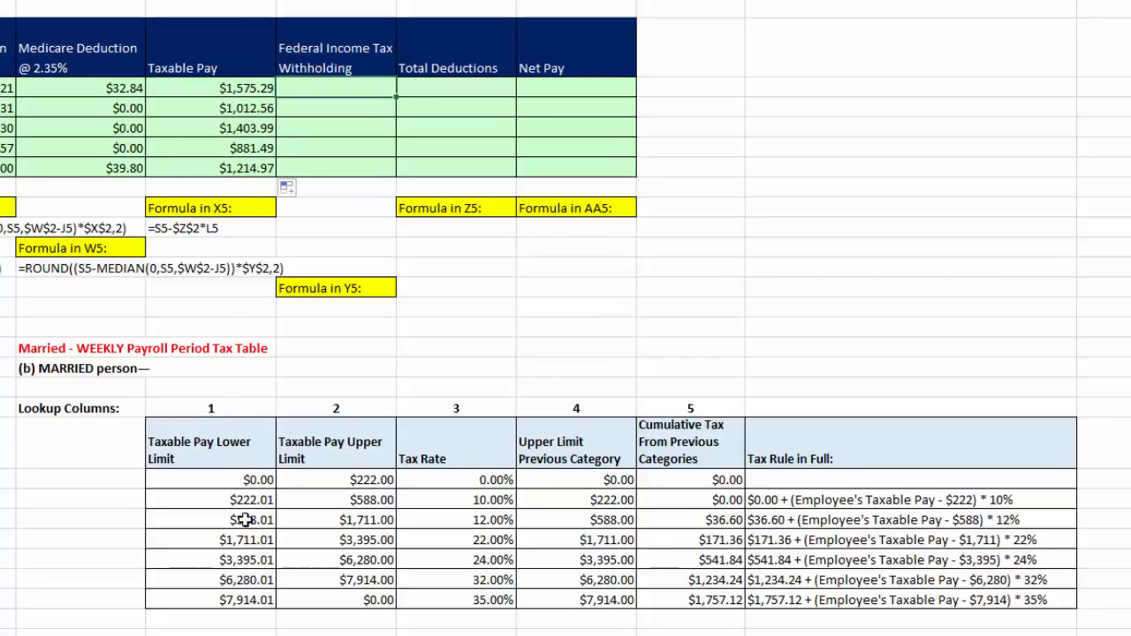
pyautogui.moveTo(223, 521); pyautogui.dragTo(880, 509)
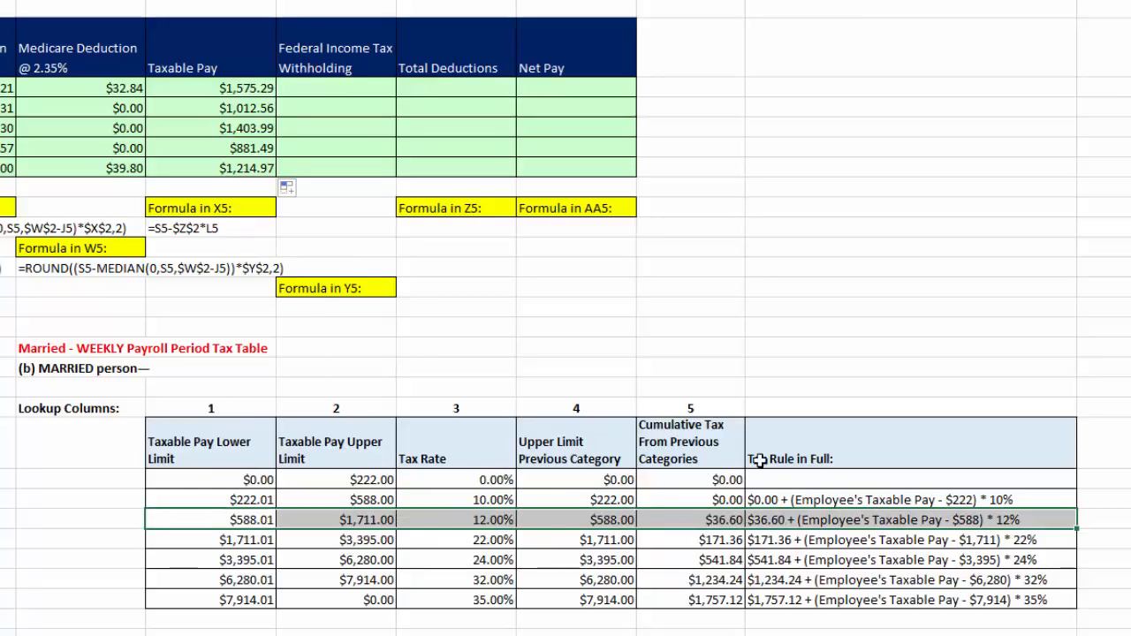
pyautogui.click(816, 520)
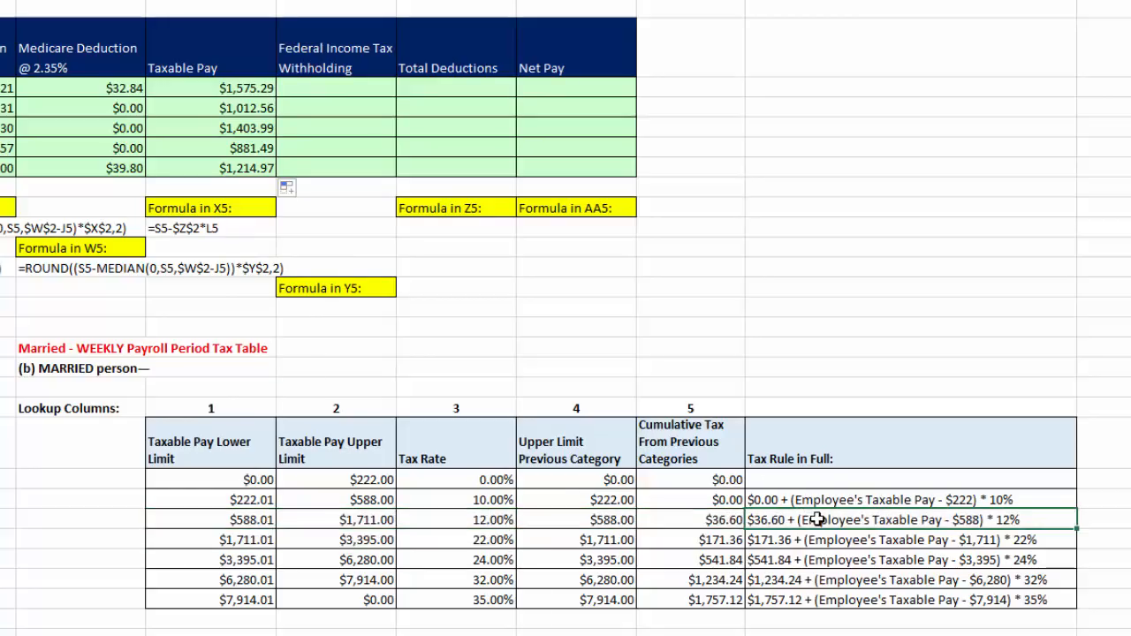
pyautogui.click(695, 520)
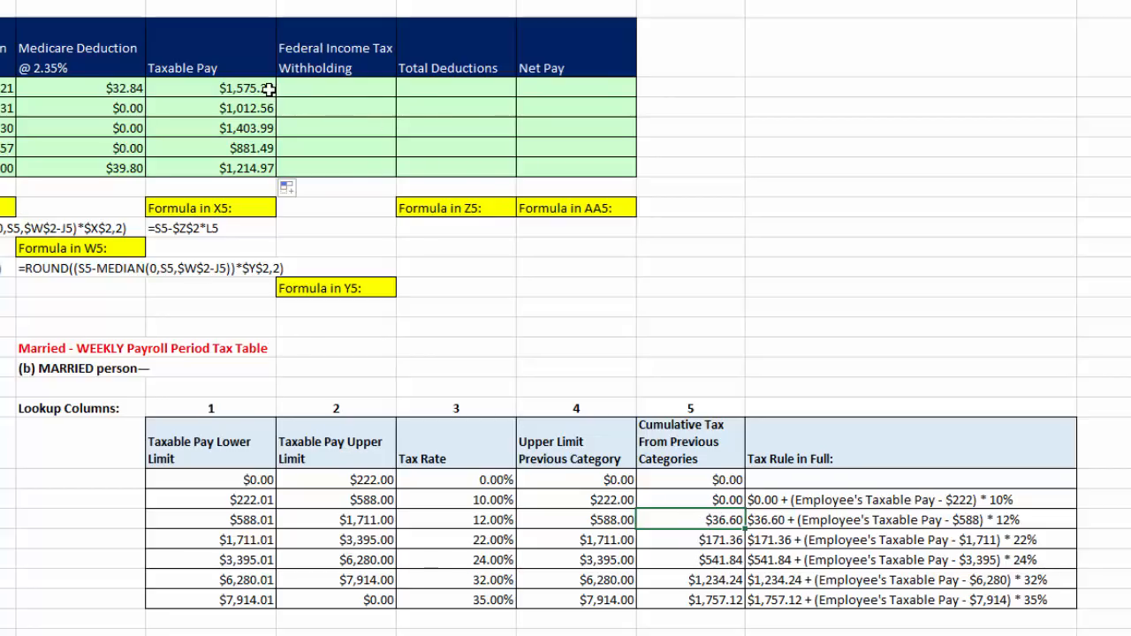
pyautogui.click(585, 522)
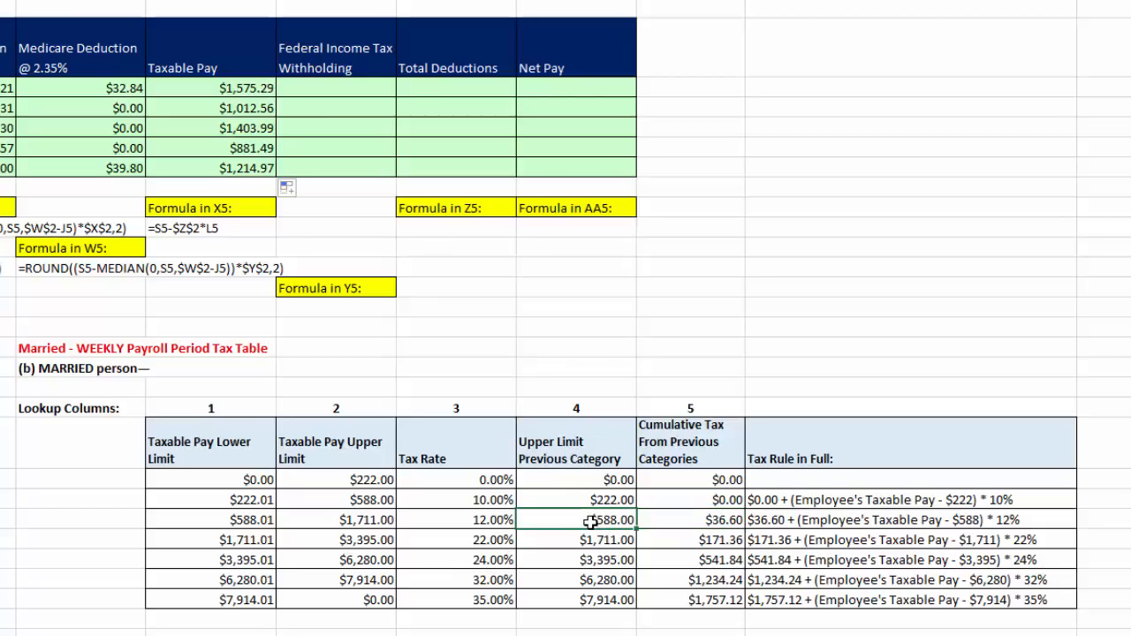
pyautogui.click(481, 520)
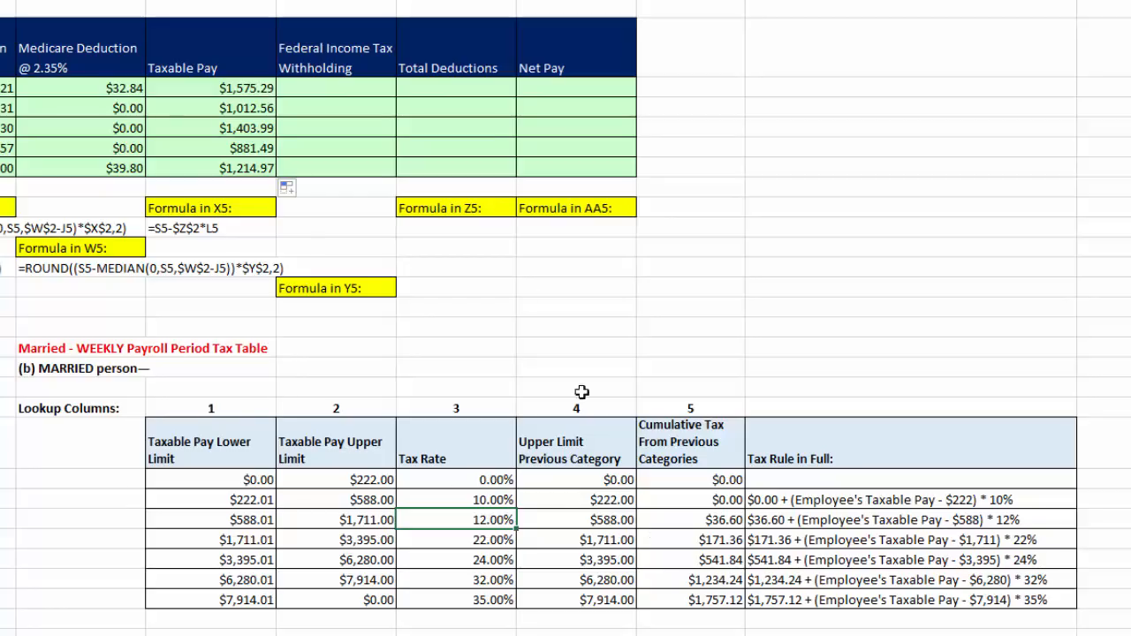
# Start the Federal Income Tax Withholding formula in Y5 with a lookup of the cumulative tax: =VLOOKUP(X5,$X$23:$AB$29,5).
pyautogui.click(332, 90)
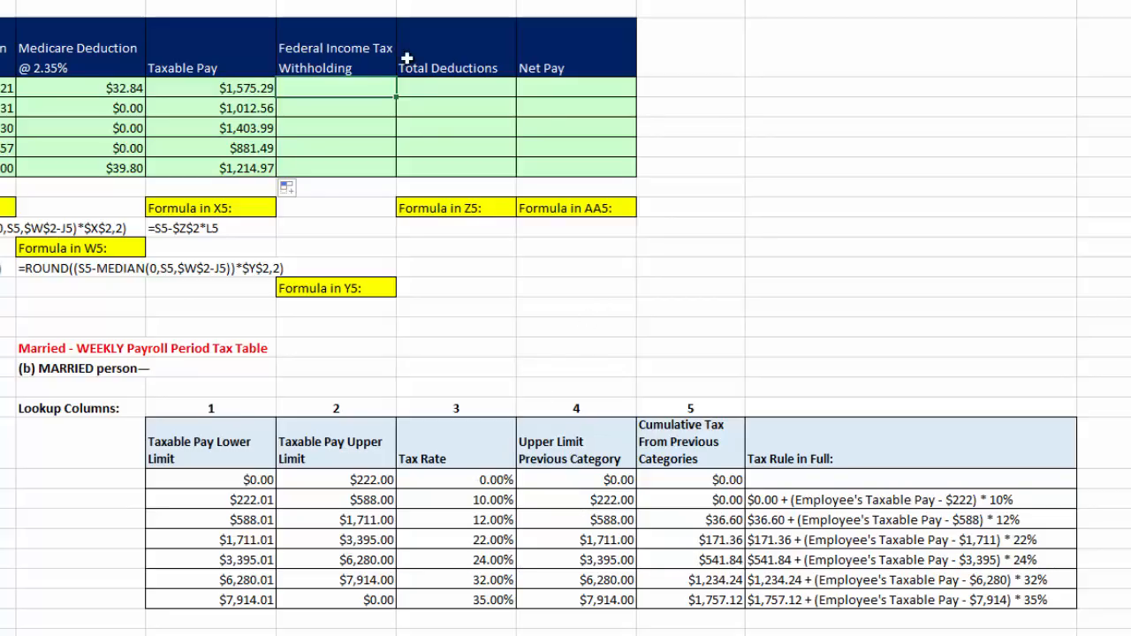
pyautogui.write('=vl')
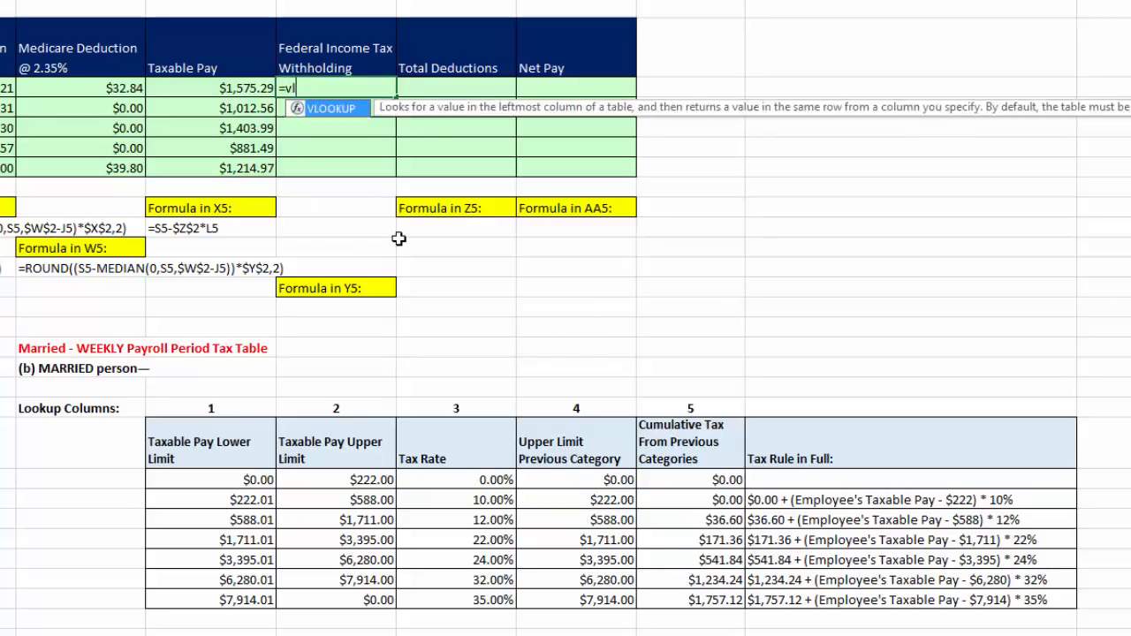
pyautogui.press('Tab')
pyautogui.click(250, 89)
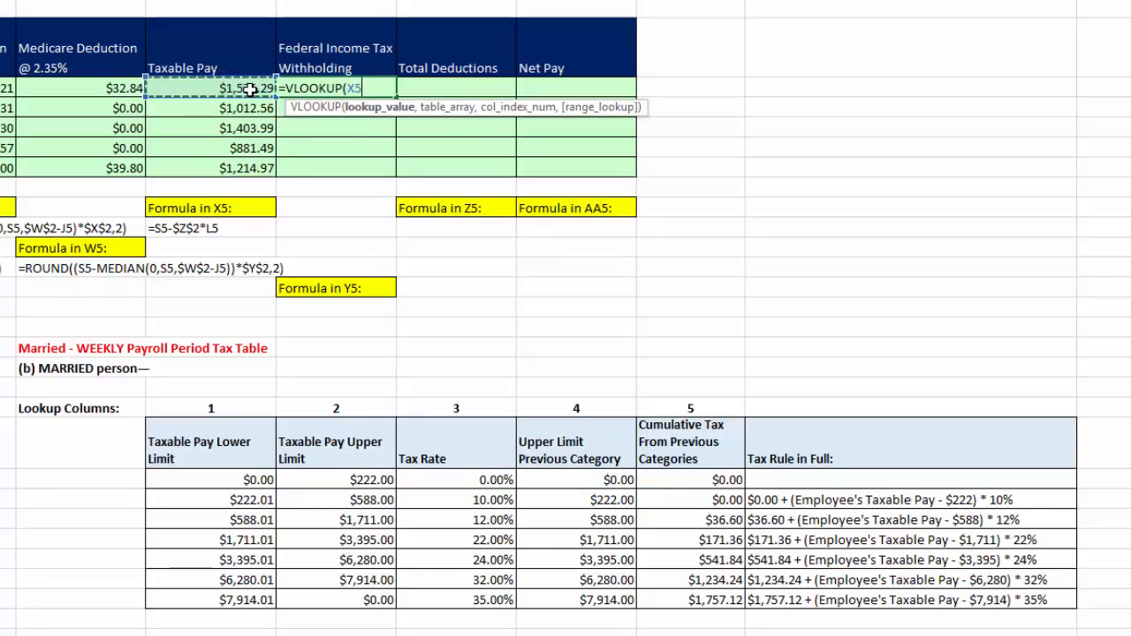
pyautogui.write(',')
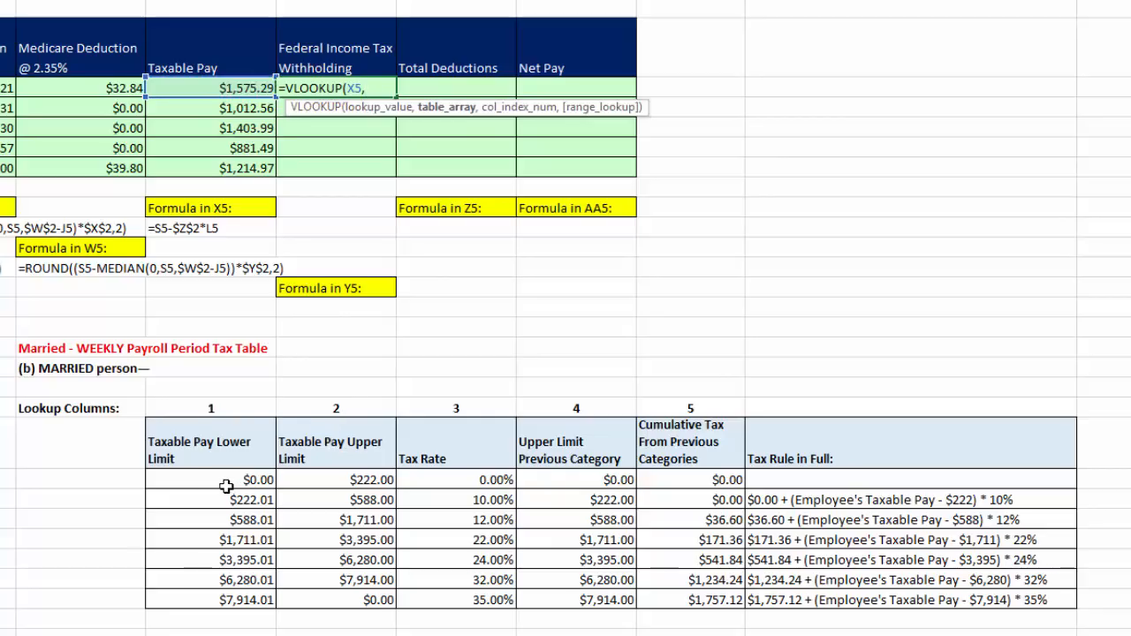
pyautogui.moveTo(227, 485); pyautogui.dragTo(682, 592)
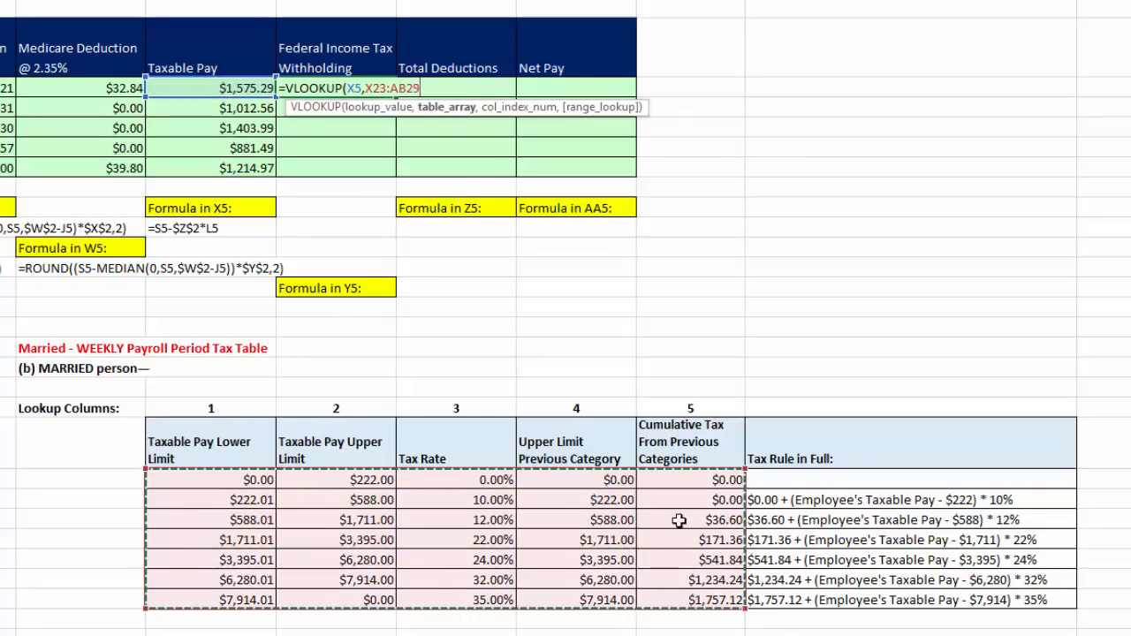
pyautogui.press('F4')
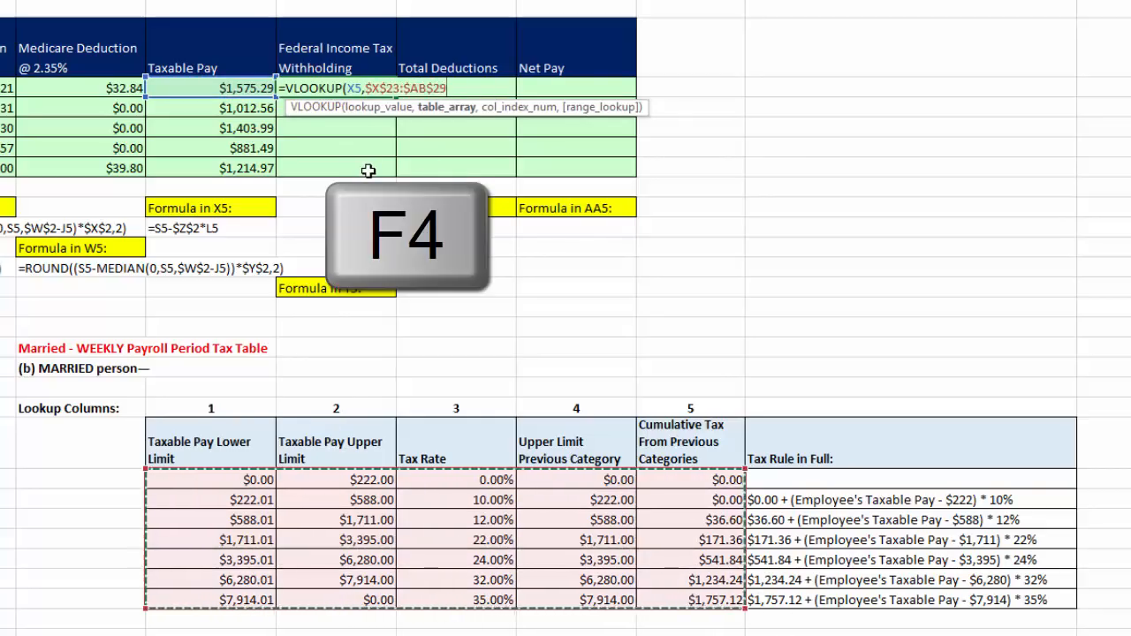
pyautogui.write(',5')
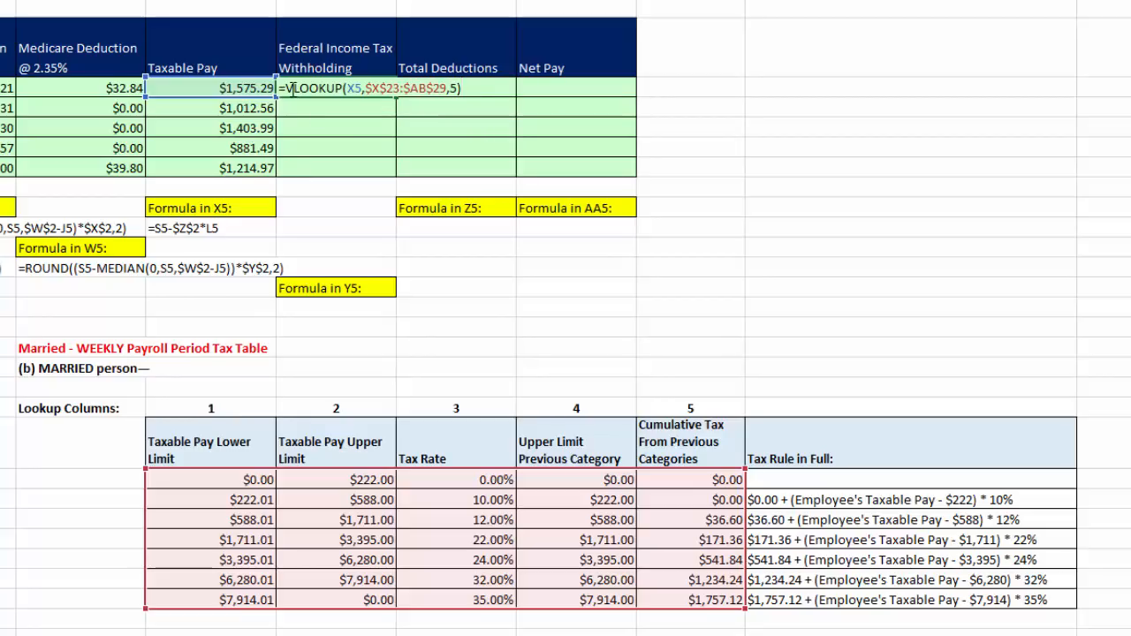
# Reuse the Y5 lookup with column 4 to add the pay above the previous bracket's limit: +(X5-VLOOKUP(X5,$X$23:$AB$29,4)).
pyautogui.tripleClick(407, 89)
pyautogui.hotkey('ctrl', 'c')
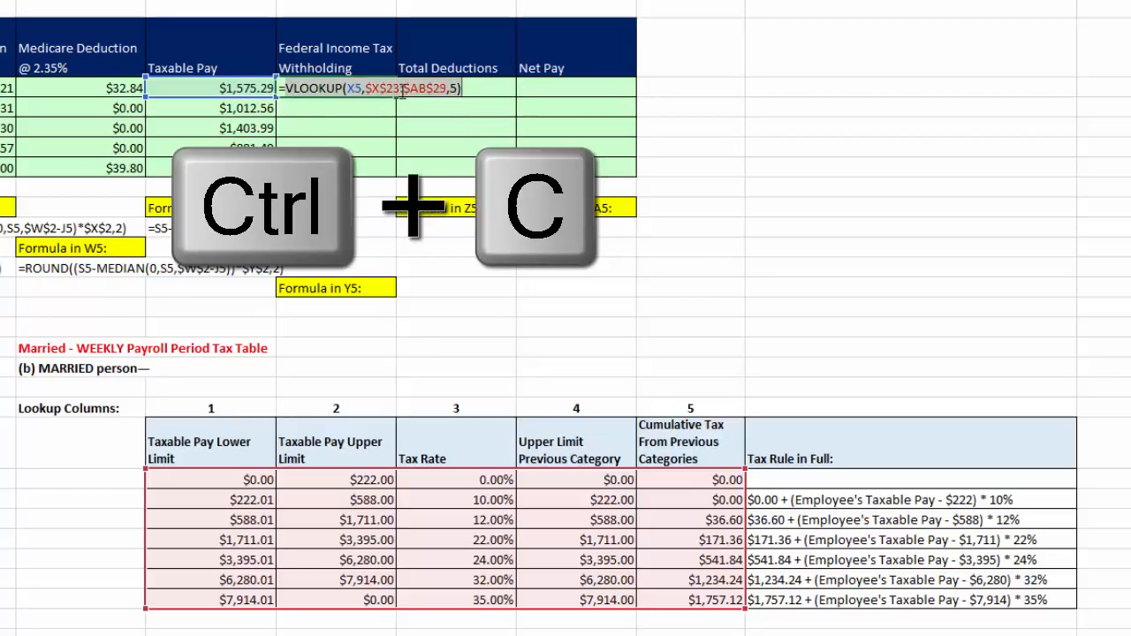
pyautogui.click(471, 90)
pyautogui.write('+(')
pyautogui.click(263, 89)
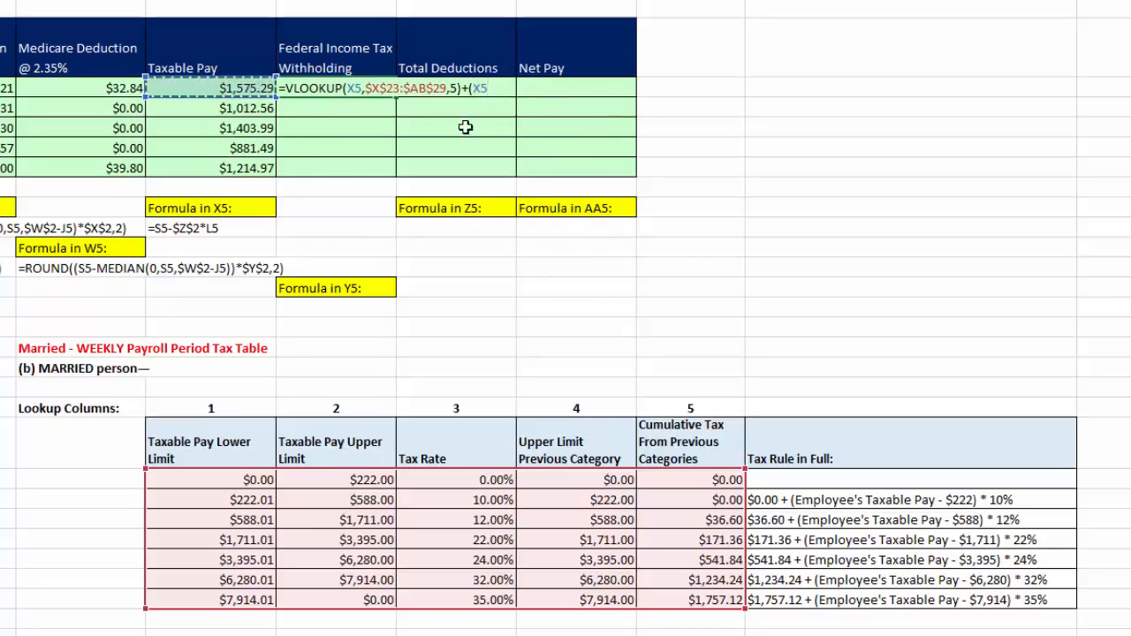
pyautogui.write('-')
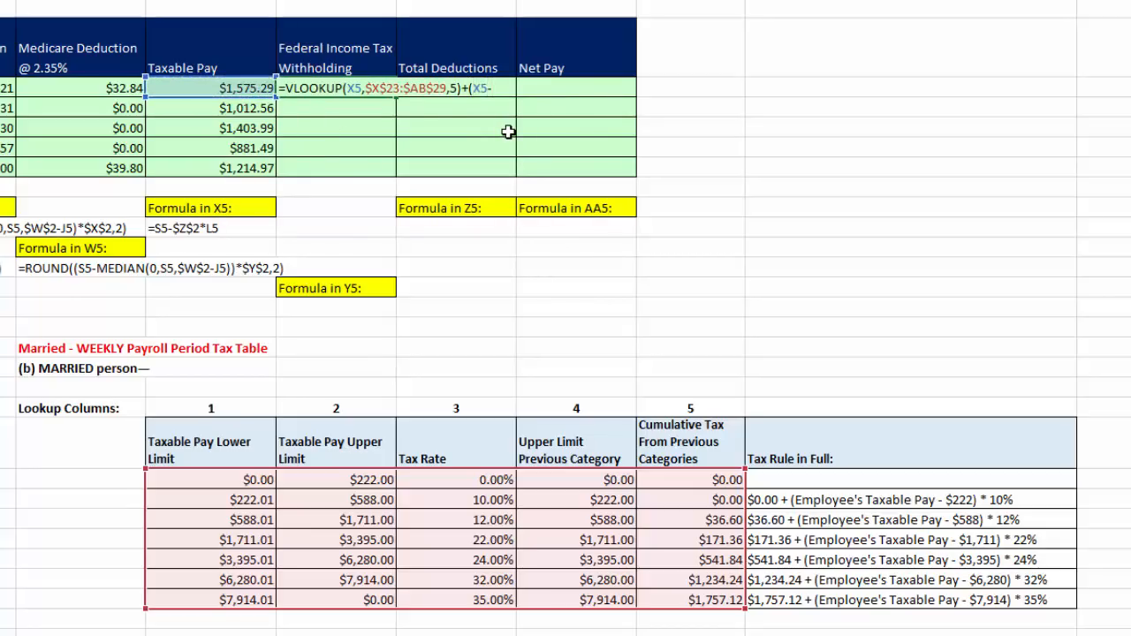
pyautogui.hotkey('ctrl', 'v')
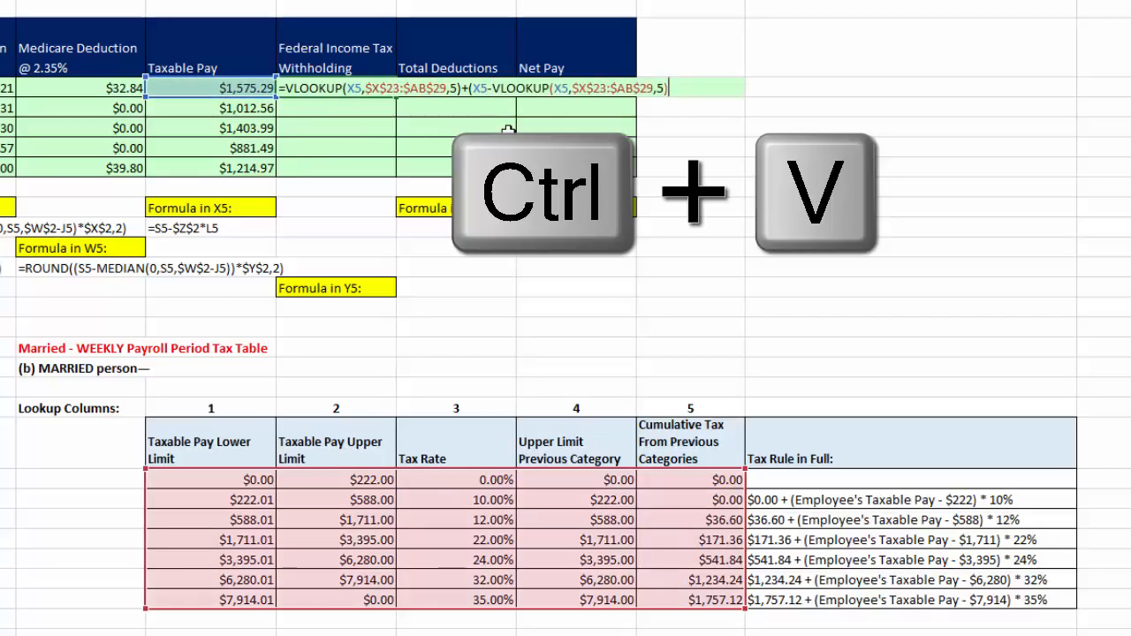
pyautogui.click(663, 89)
pyautogui.press('BackSpace')
pyautogui.write('4')
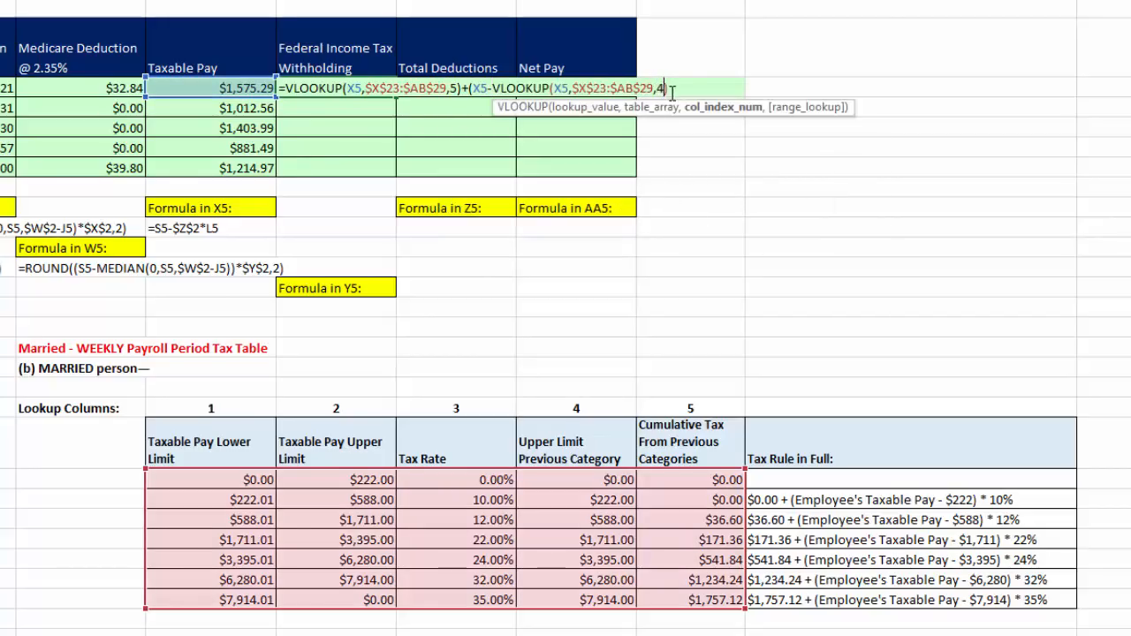
pyautogui.write(')')
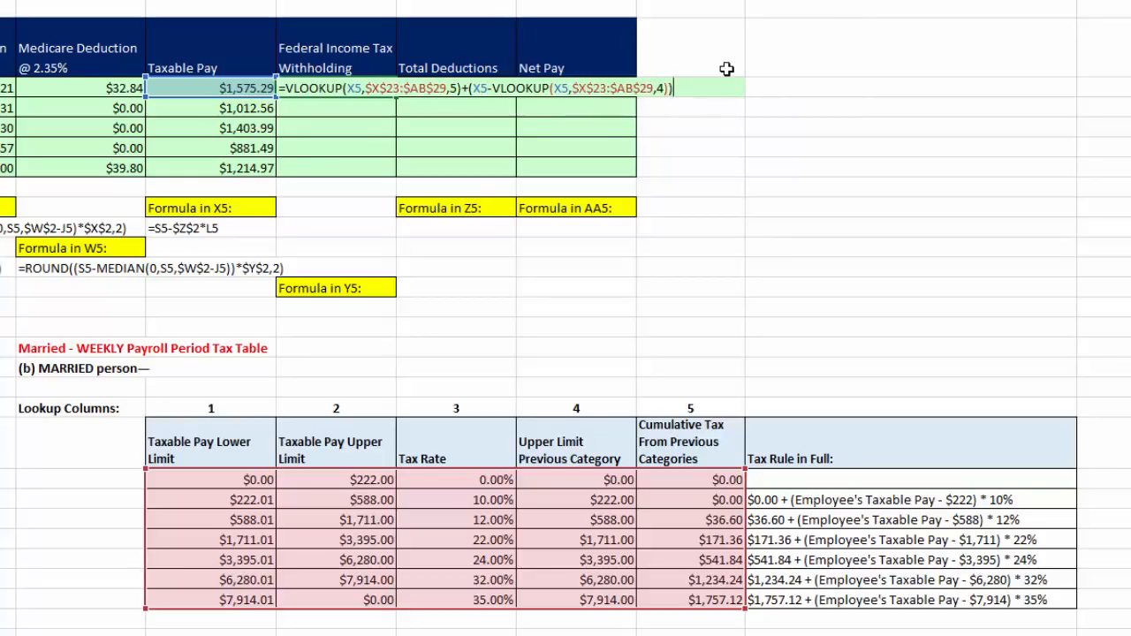
# Multiply the parenthesized excess pay in Y5 by the tax rate, *VLOOKUP(X5,$X$23:$AB$29,3), and copy the formula down through Y9.
pyautogui.click(472, 93)
pyautogui.hotkey('ctrl', 'v')
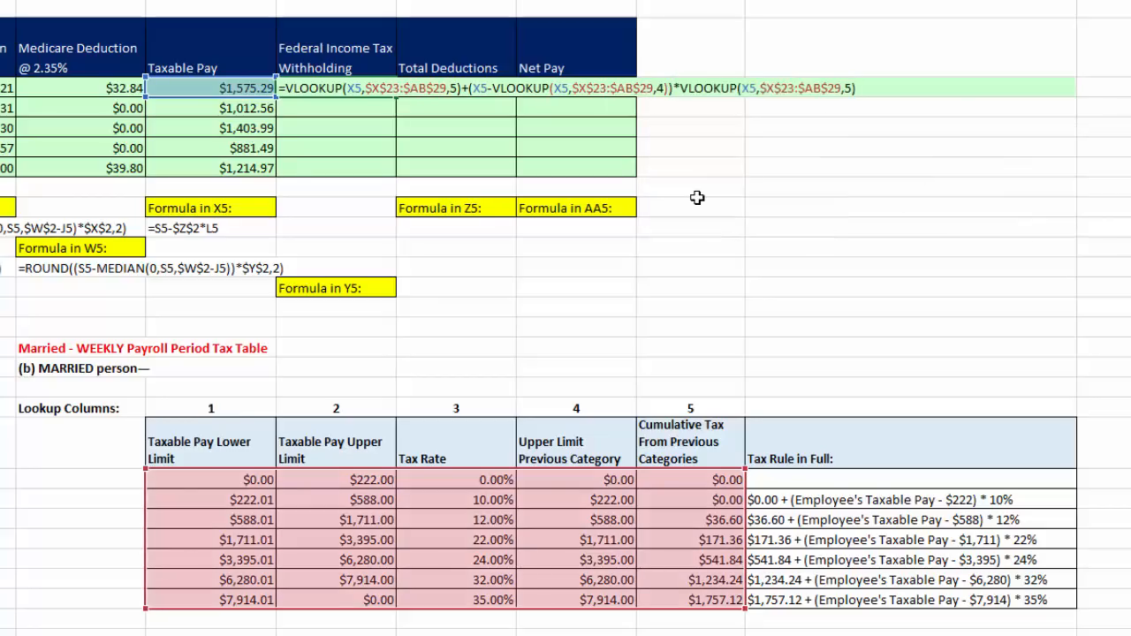
pyautogui.write('3')
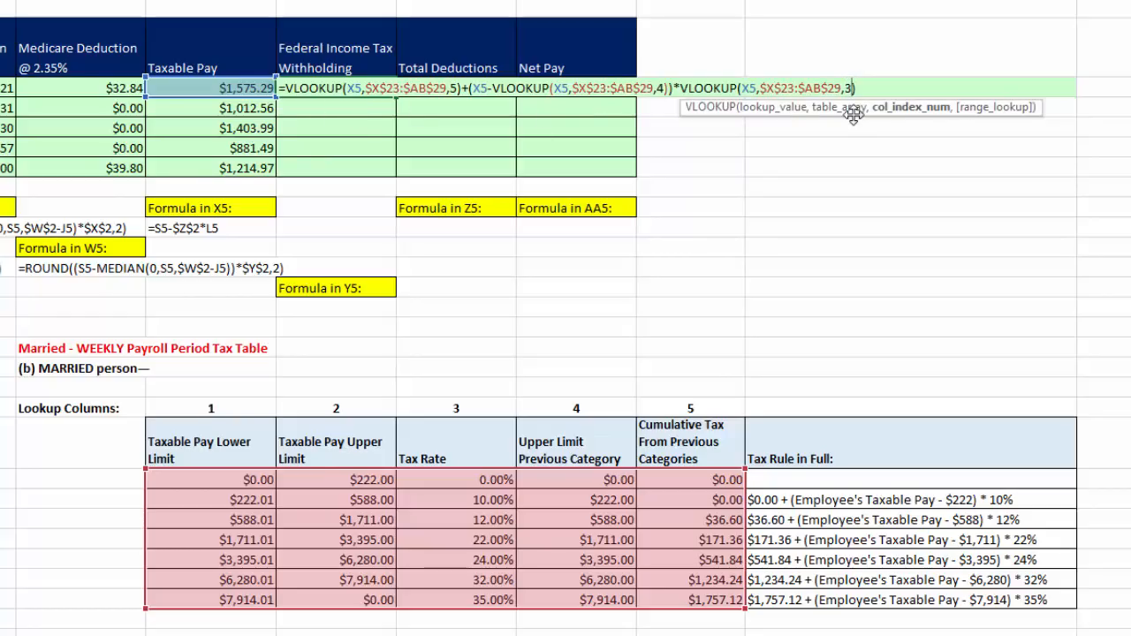
pyautogui.hotkey('ctrl', 'Return')
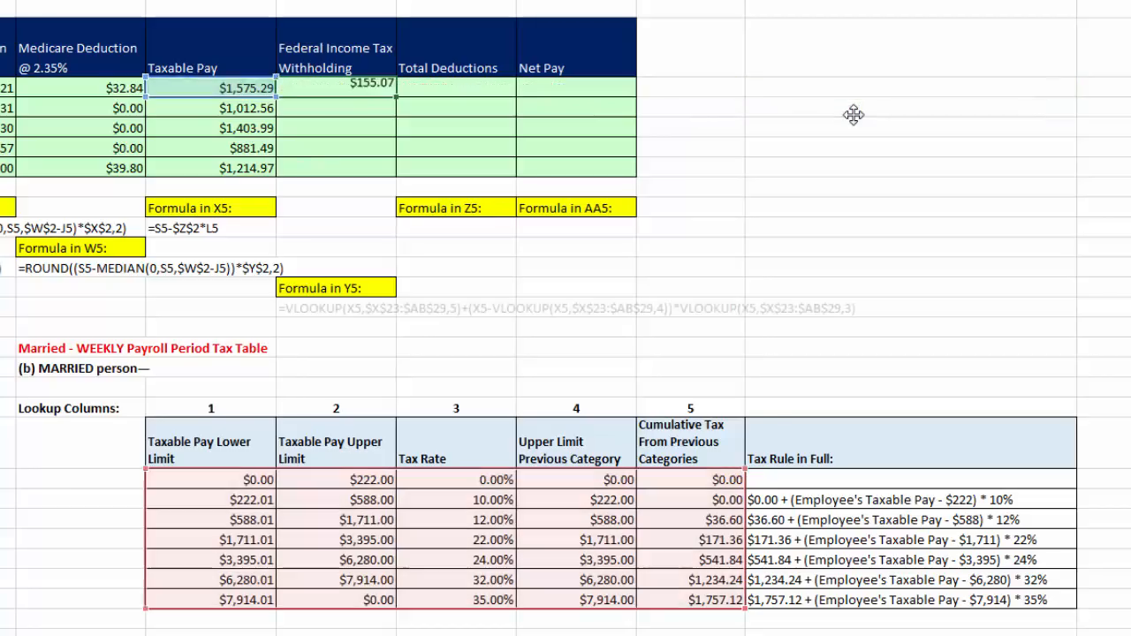
pyautogui.doubleClick(397, 95)
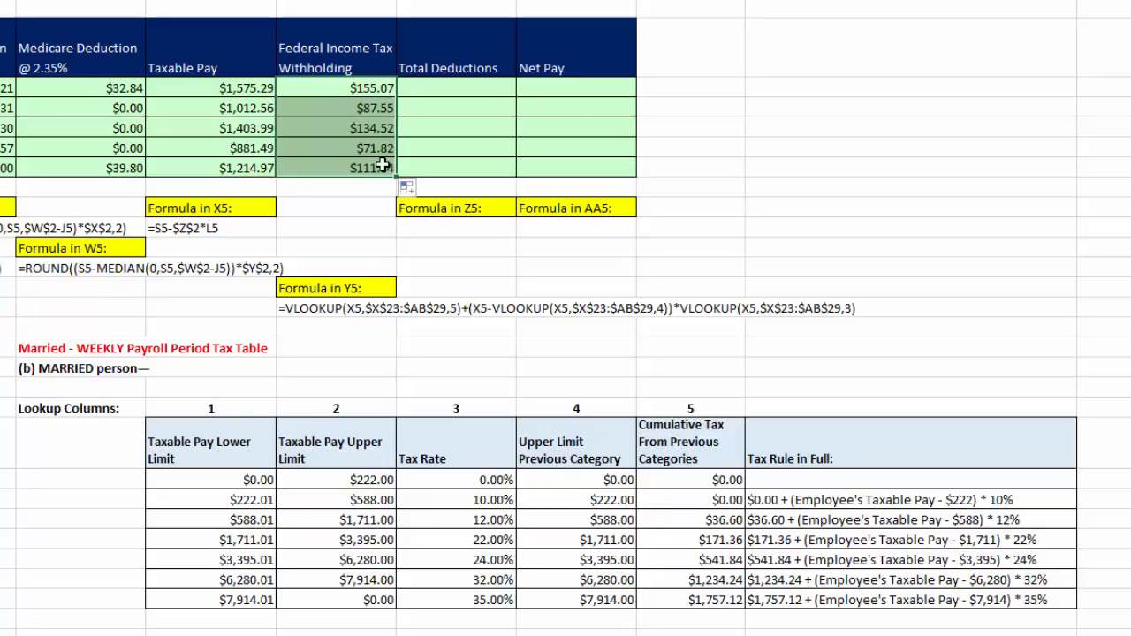
# Wrap the excess-pay tax part of the Y5 formula in ROUND(…,2) to round to cents, and copy the formula down through Y9.
pyautogui.click(381, 166)
pyautogui.press('F2')
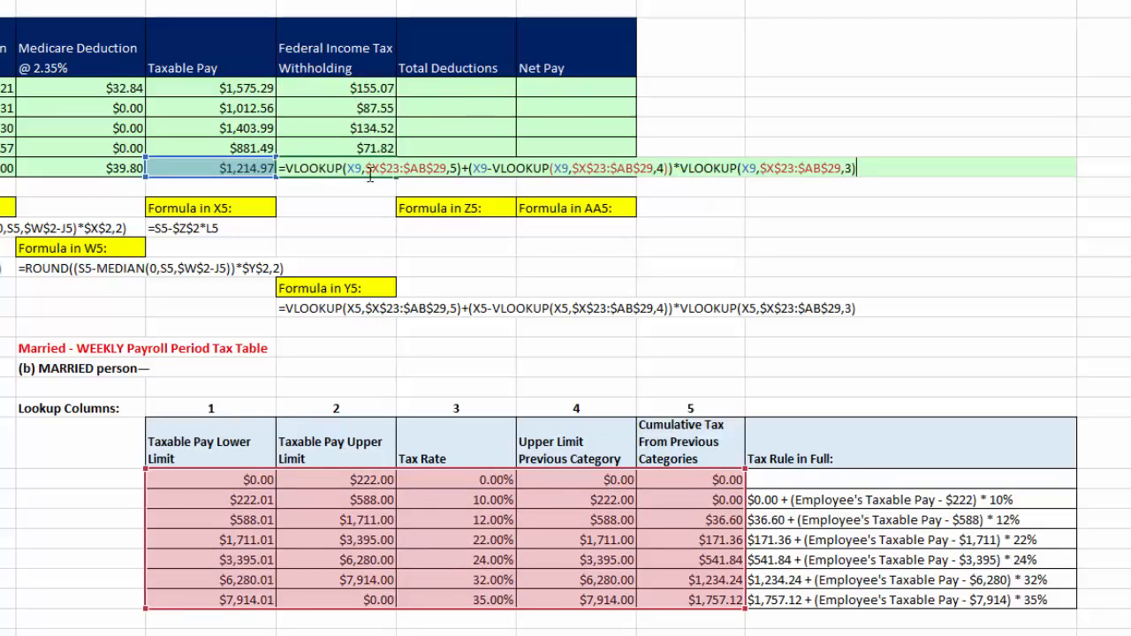
pyautogui.press('Escape')
pyautogui.click(378, 87)
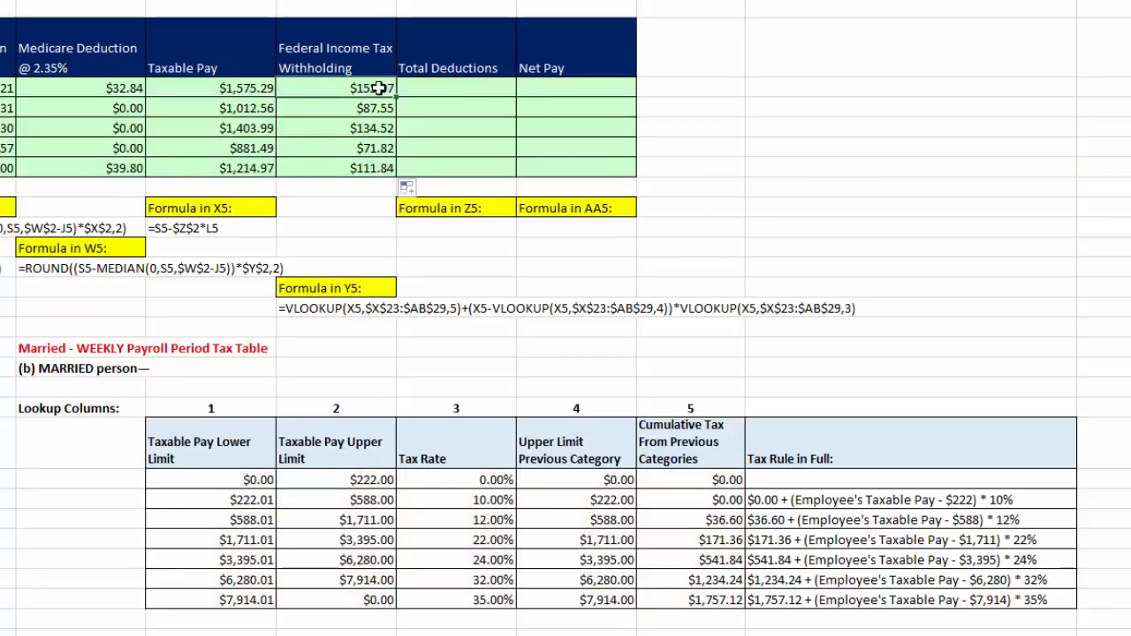
pyautogui.press('F2')
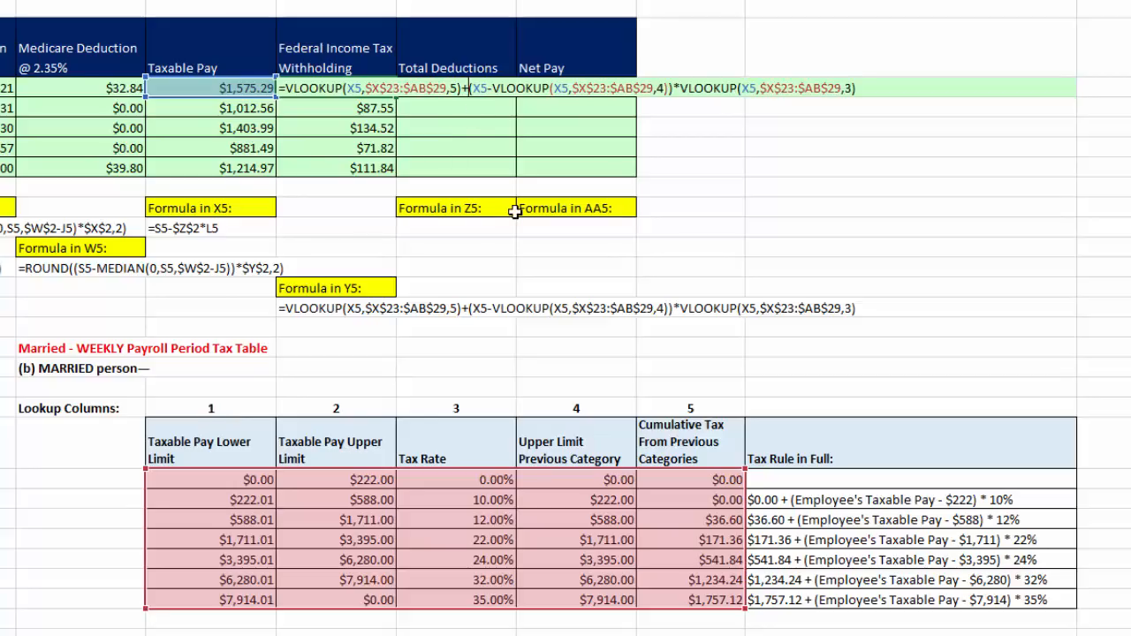
pyautogui.write('ROUND(')
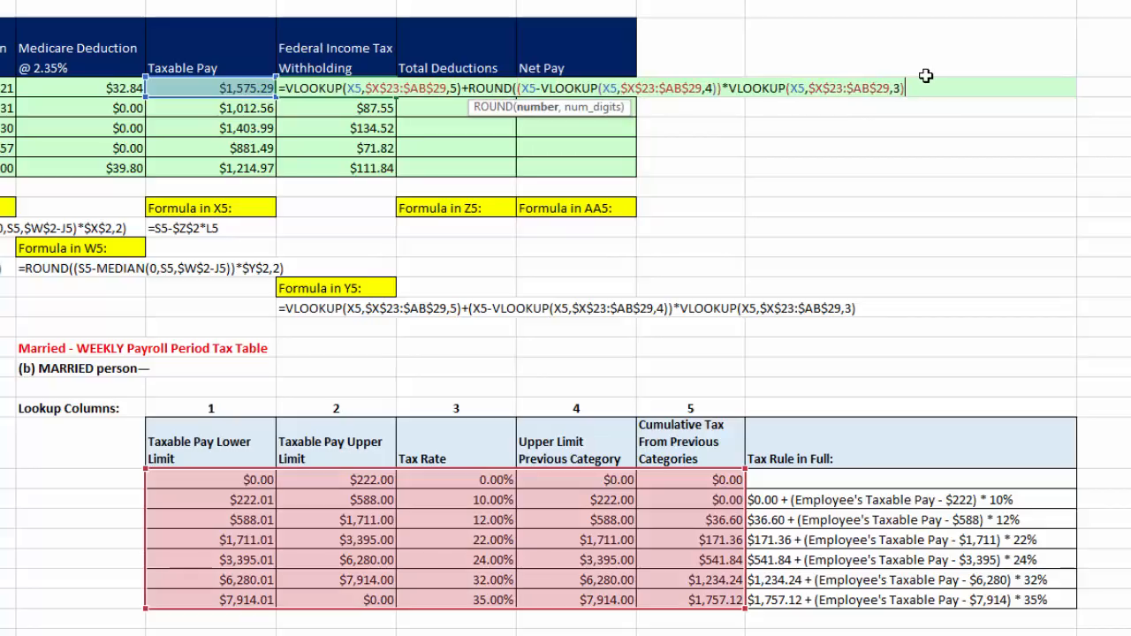
pyautogui.write(',2)')
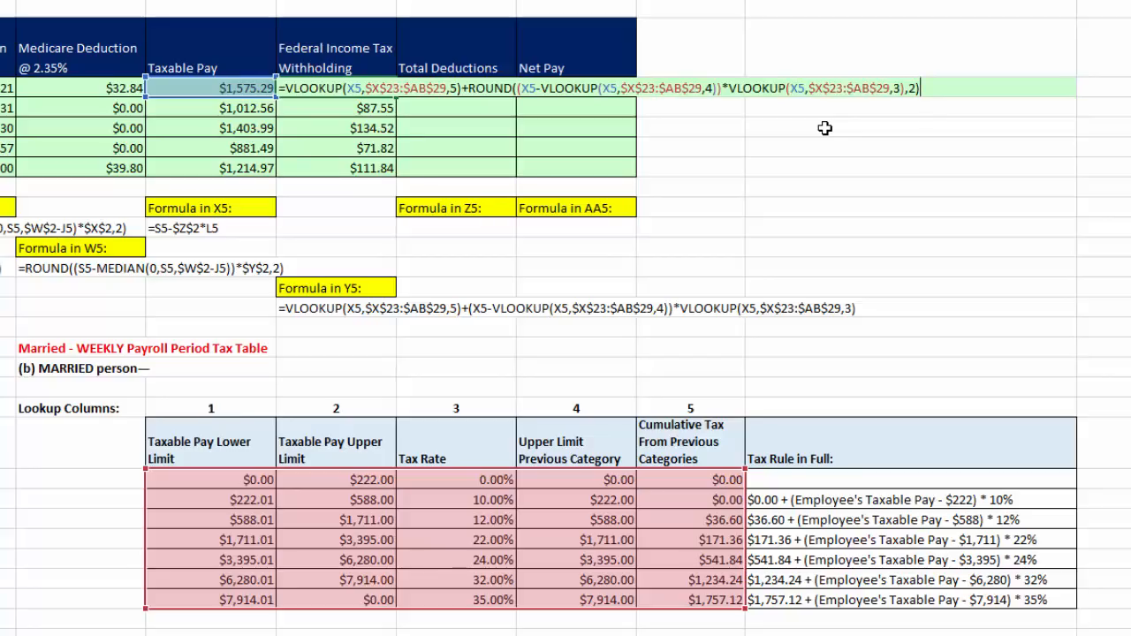
pyautogui.press('Return')
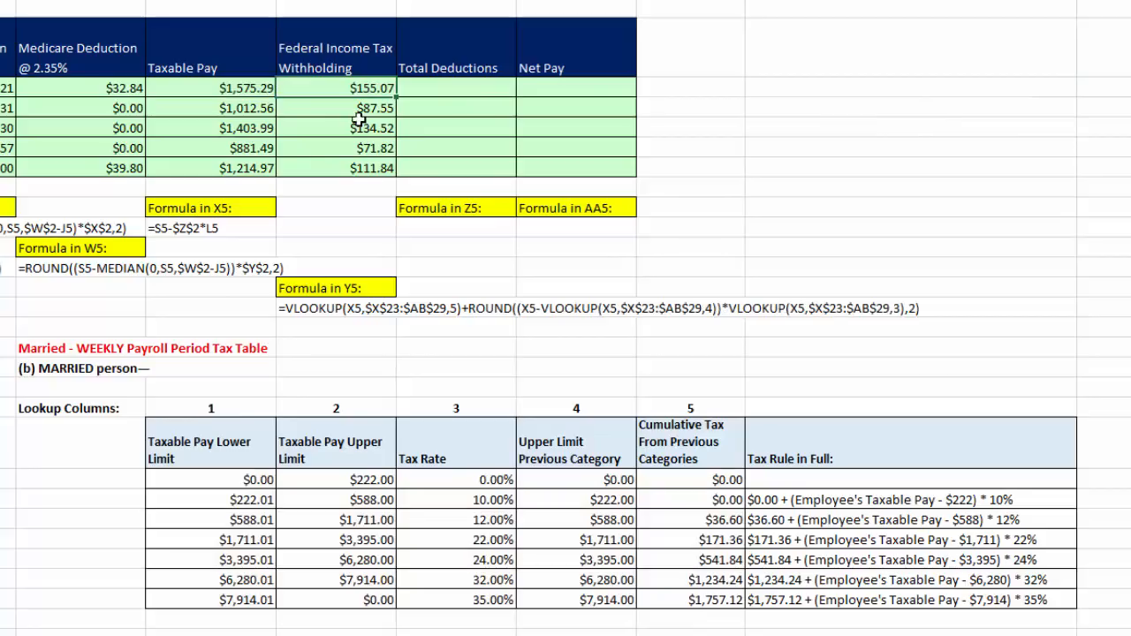
pyautogui.doubleClick(395, 98)
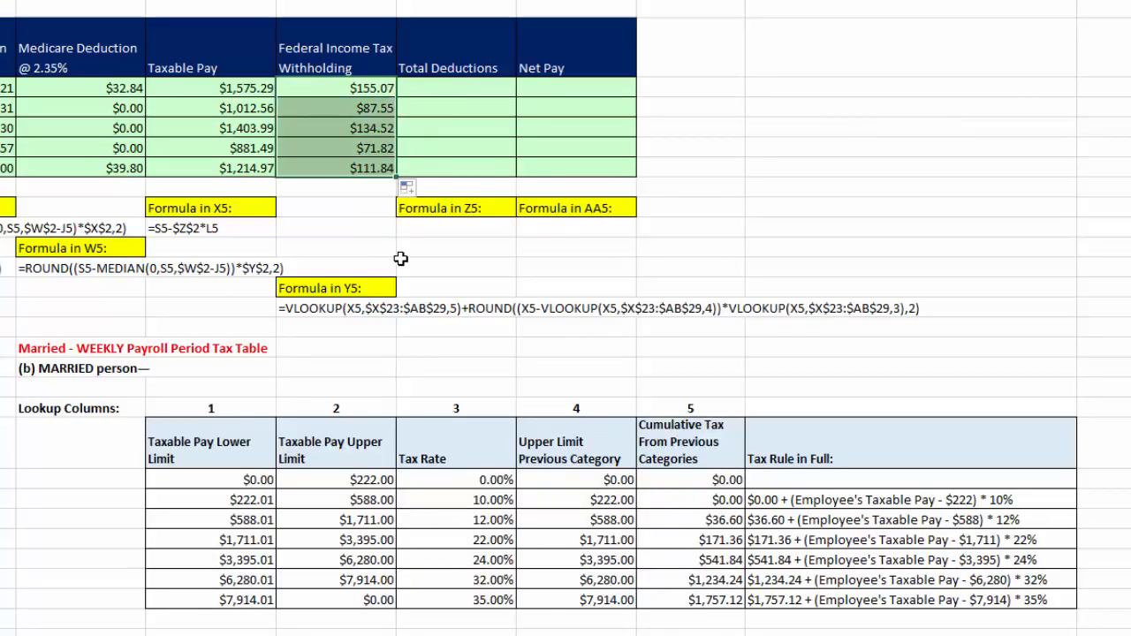
# Total the deductions in Z5 with =SUM(U5:W5,Y5), copy the formula down through Z9 and check the last row's references.
pyautogui.click(441, 88)
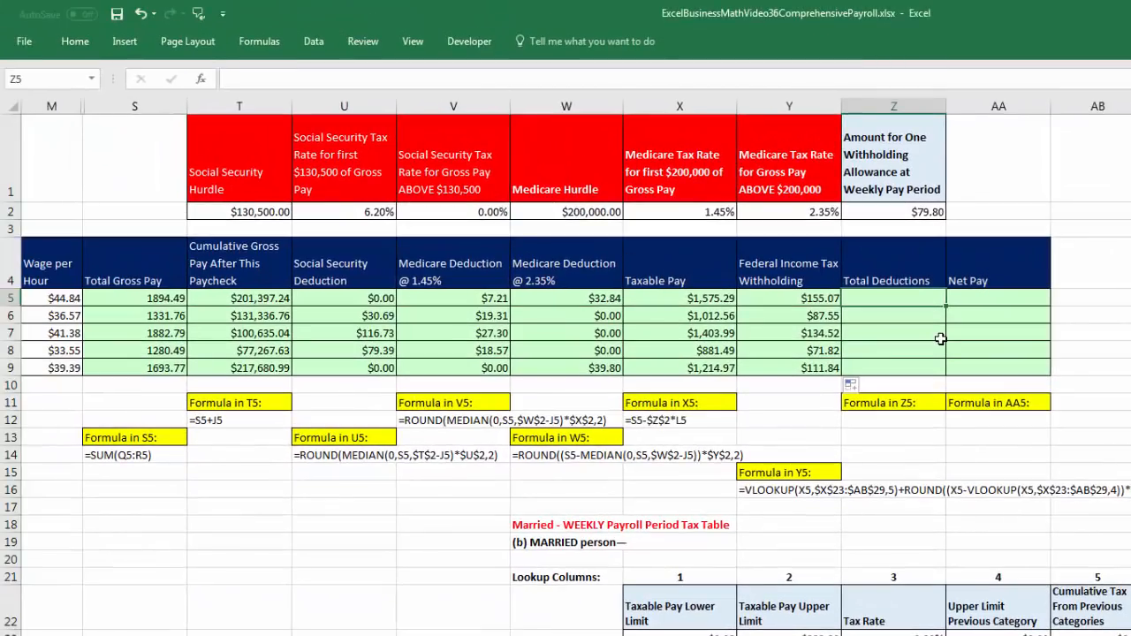
pyautogui.hotkey('alt', '=')
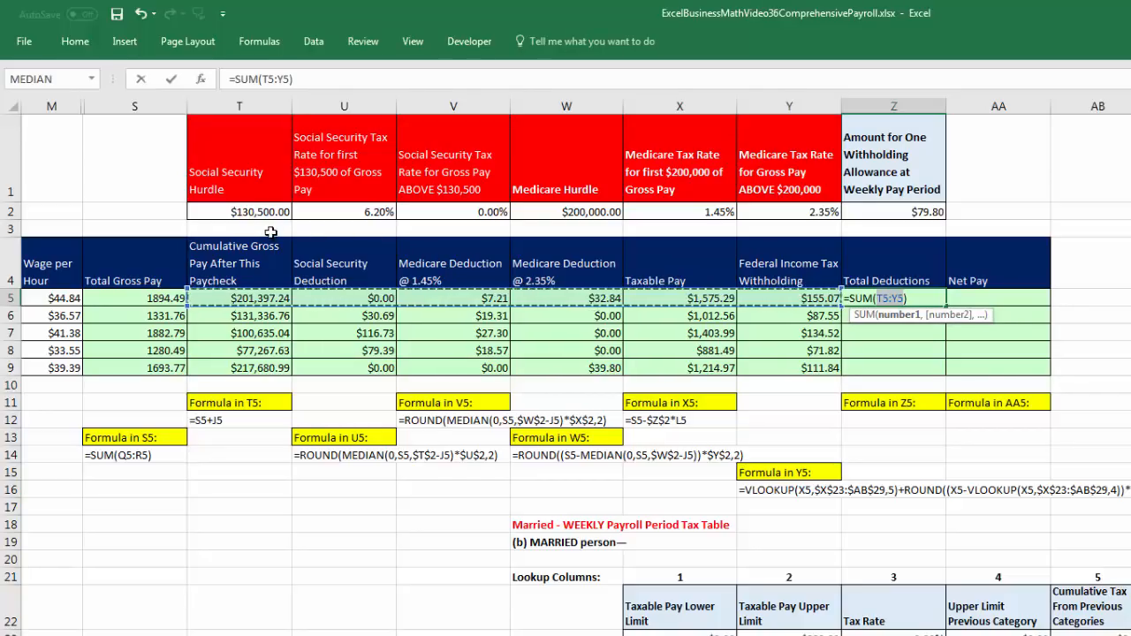
pyautogui.click(311, 300)
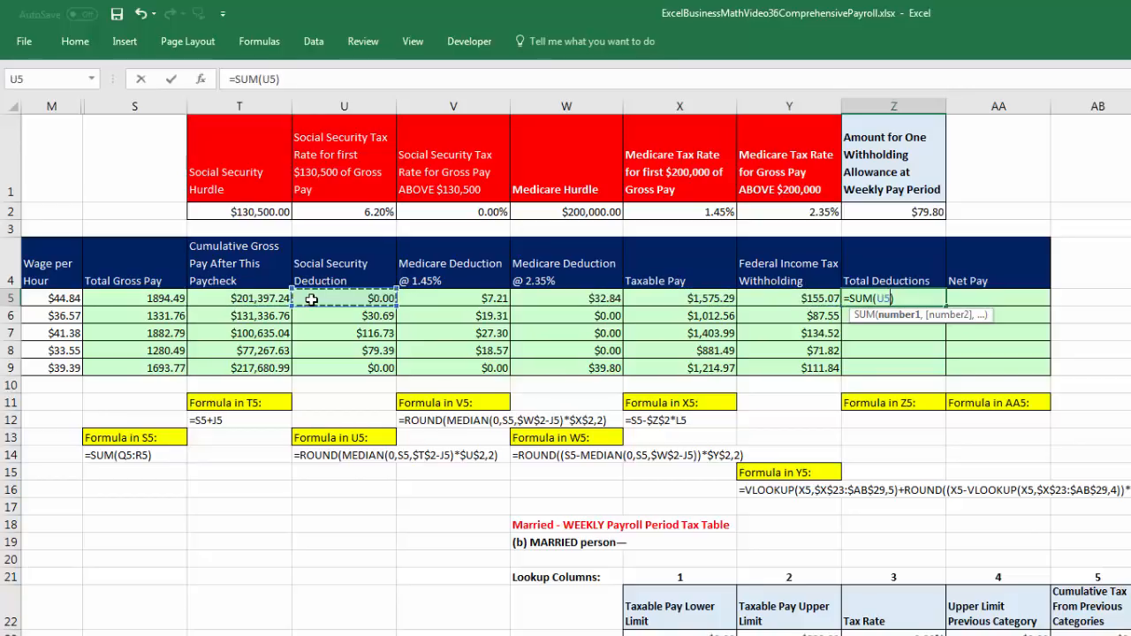
pyautogui.moveTo(340, 298); pyautogui.dragTo(535, 293)
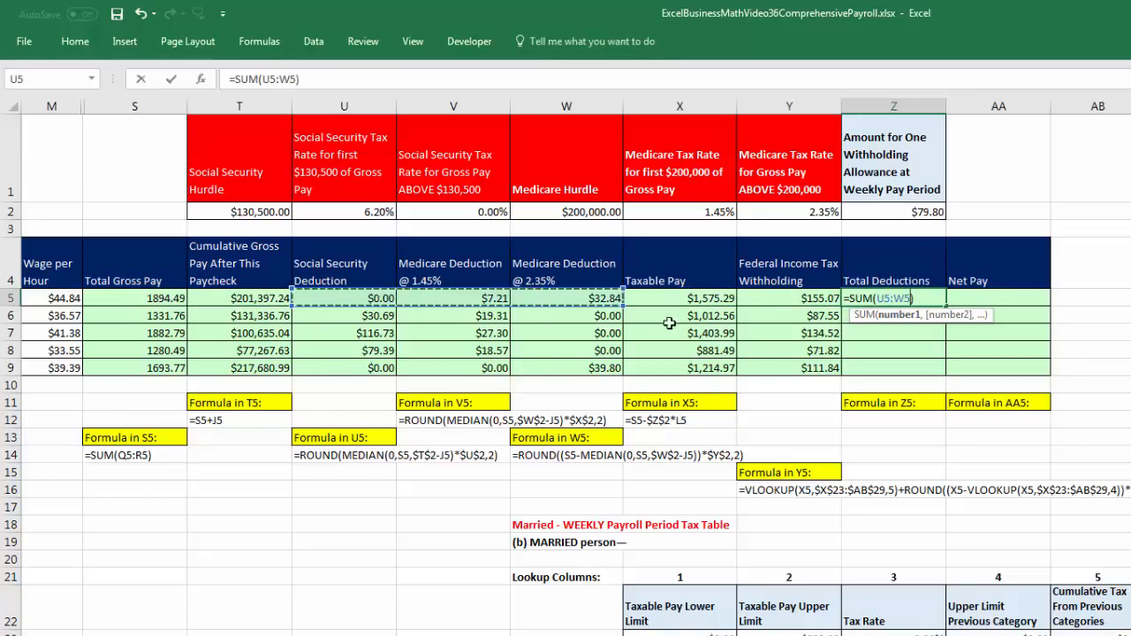
pyautogui.write(',')
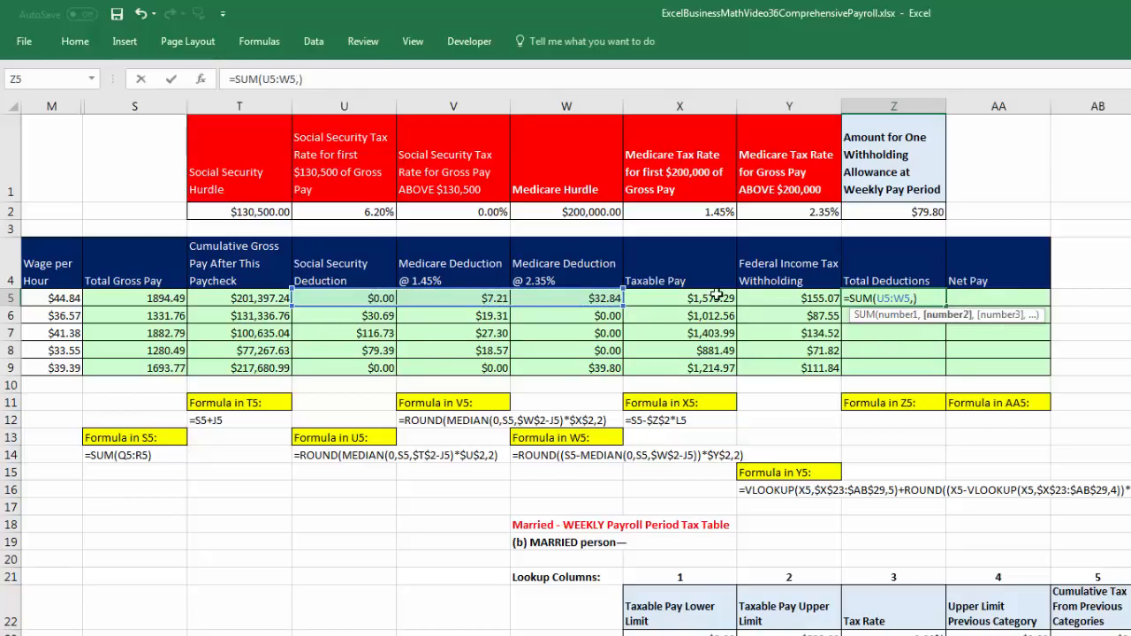
pyautogui.click(768, 299)
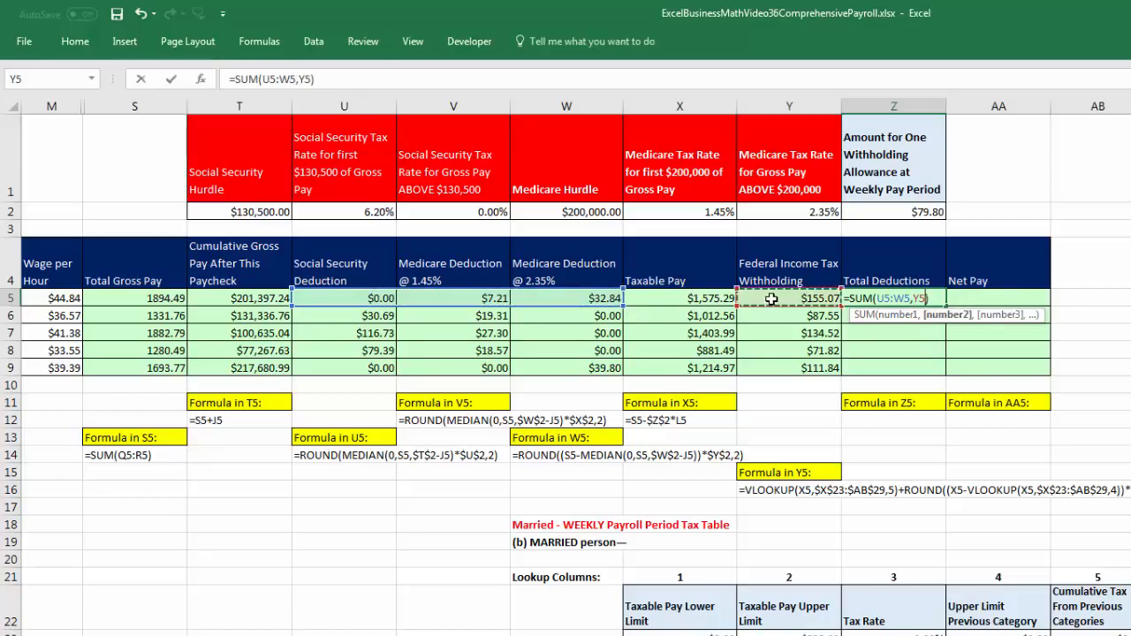
pyautogui.hotkey('ctrl', 'Return')
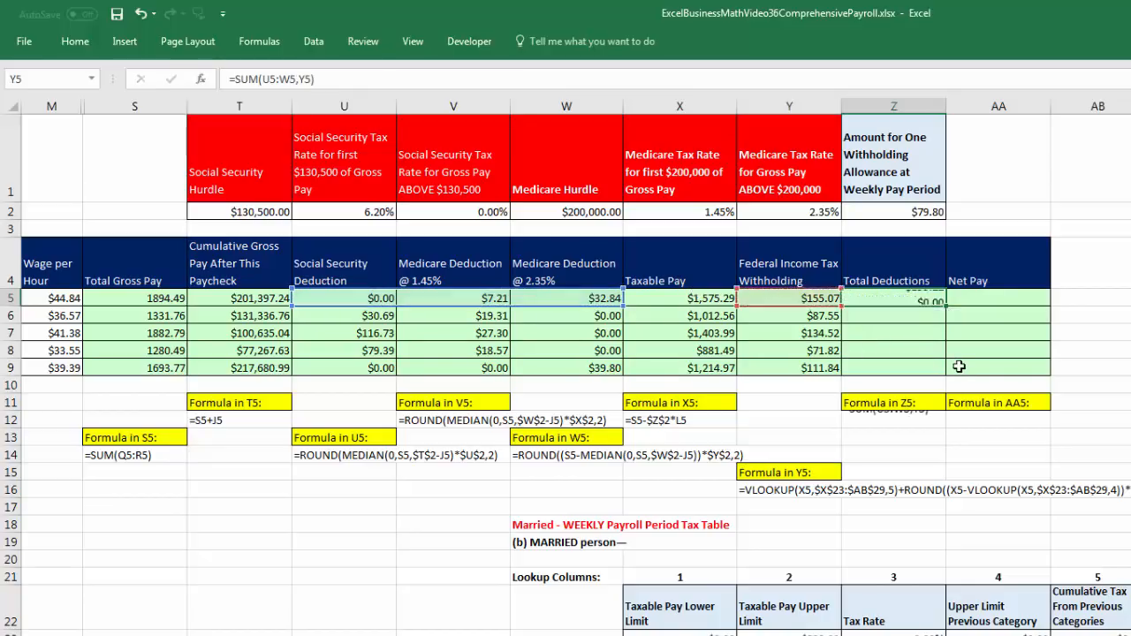
pyautogui.moveTo(947, 305); pyautogui.dragTo(932, 371)
pyautogui.click(924, 368)
pyautogui.doubleClick(924, 367)
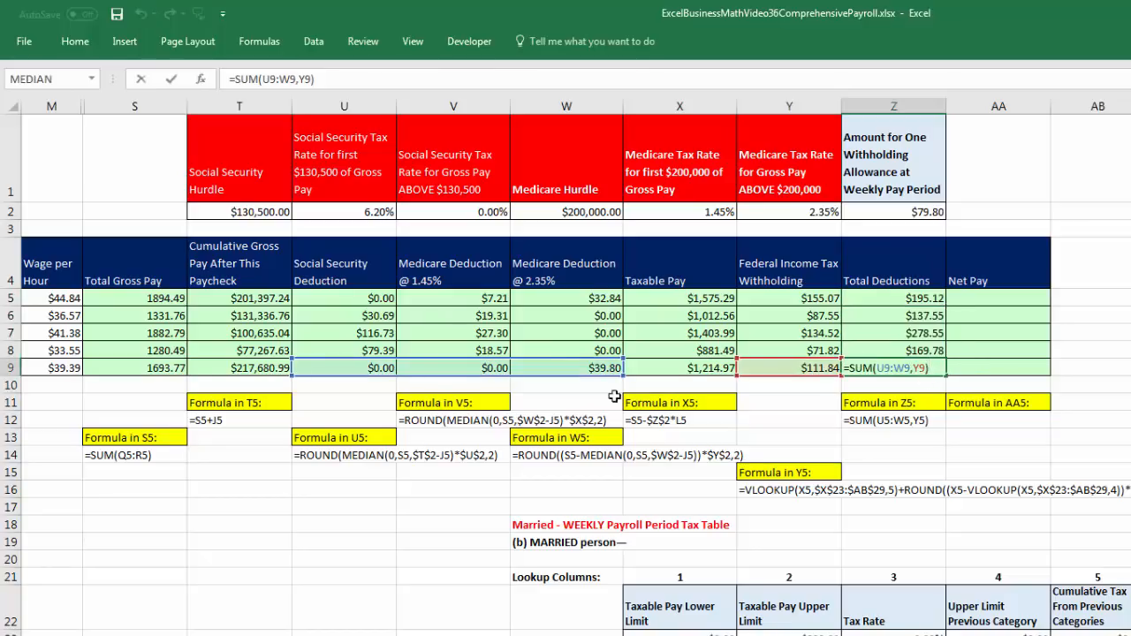
# Calculate Net Pay in AA5 with =S5-Z5, copy the formula down through AA9 and check the last row's references.
pyautogui.click(962, 302)
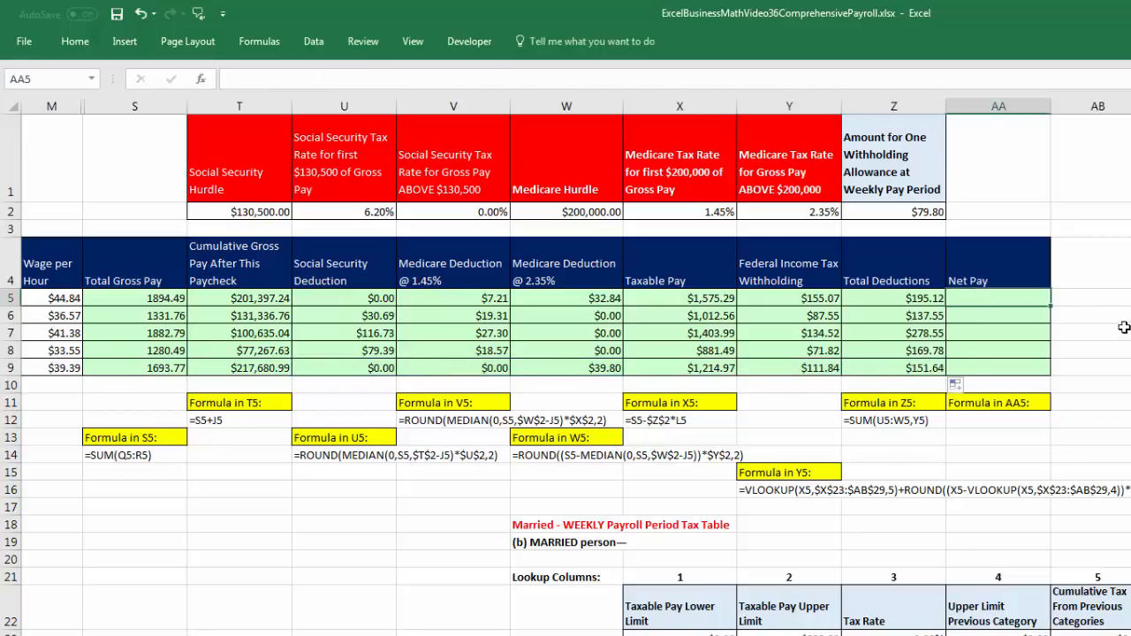
pyautogui.write('=')
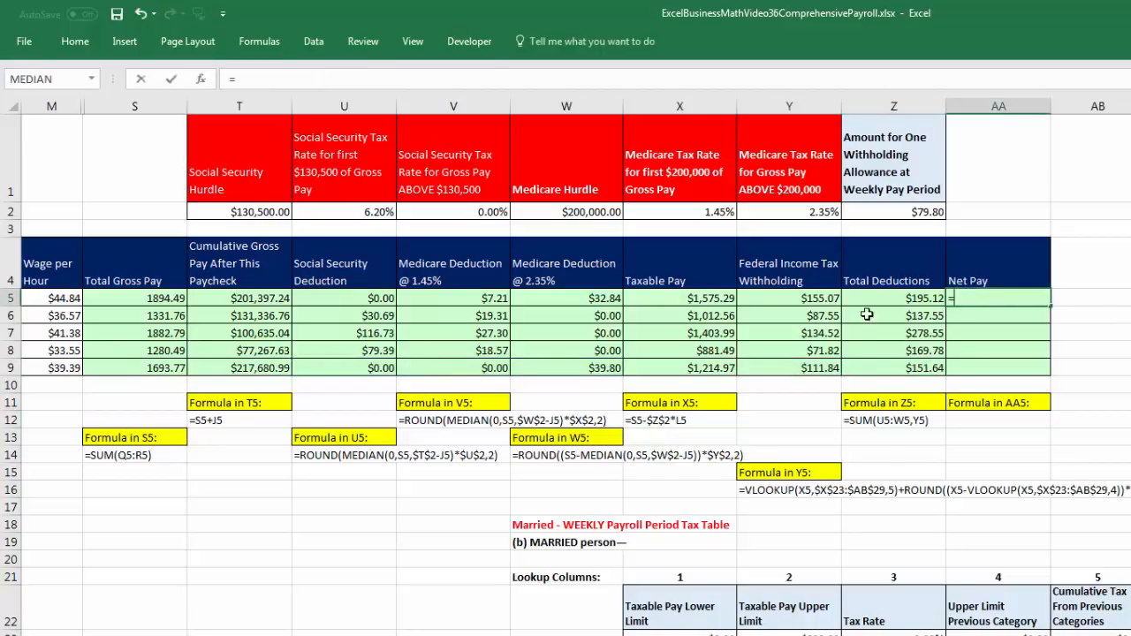
pyautogui.click(165, 299)
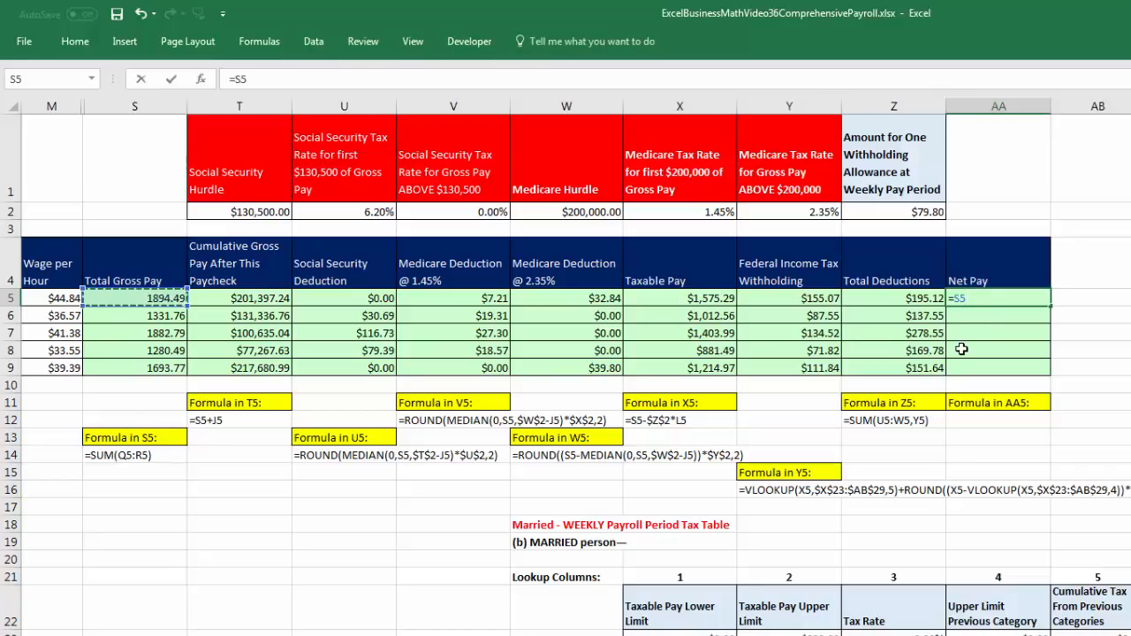
pyautogui.write('-')
pyautogui.click(899, 296)
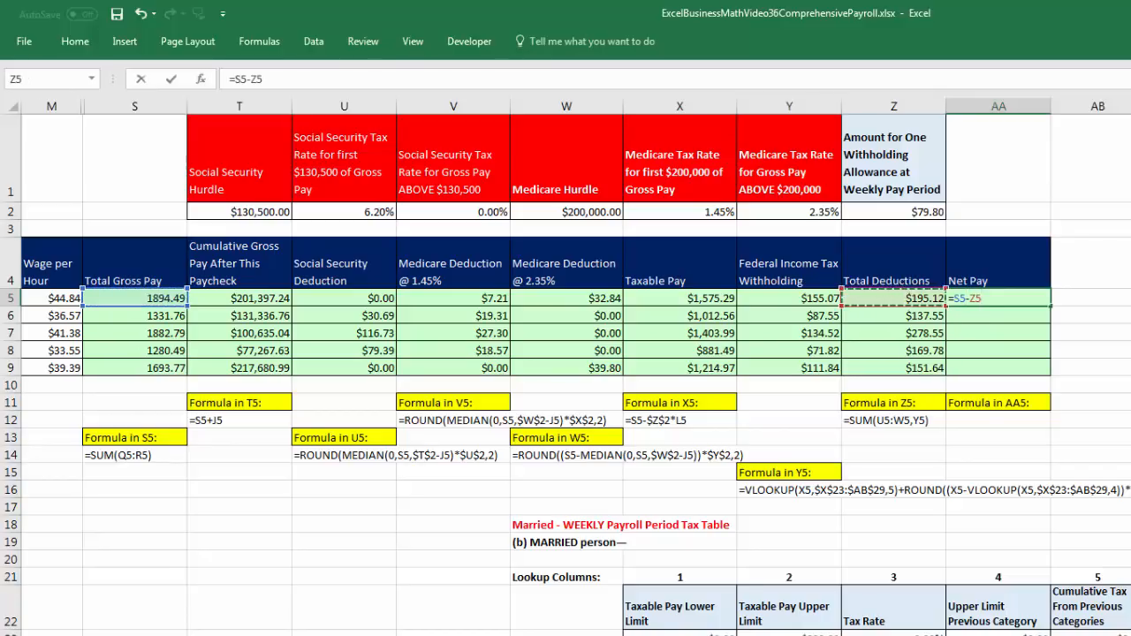
pyautogui.hotkey('ctrl', 'Return')
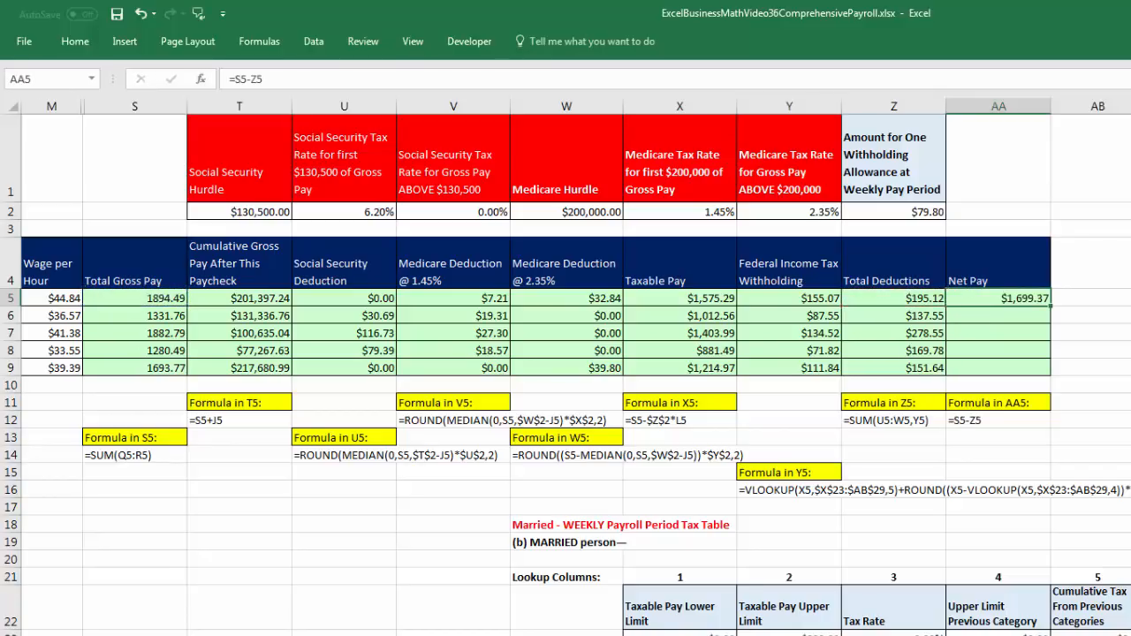
pyautogui.doubleClick(1051, 306)
pyautogui.click(1039, 367)
pyautogui.press('F2')
pyautogui.press('Escape')
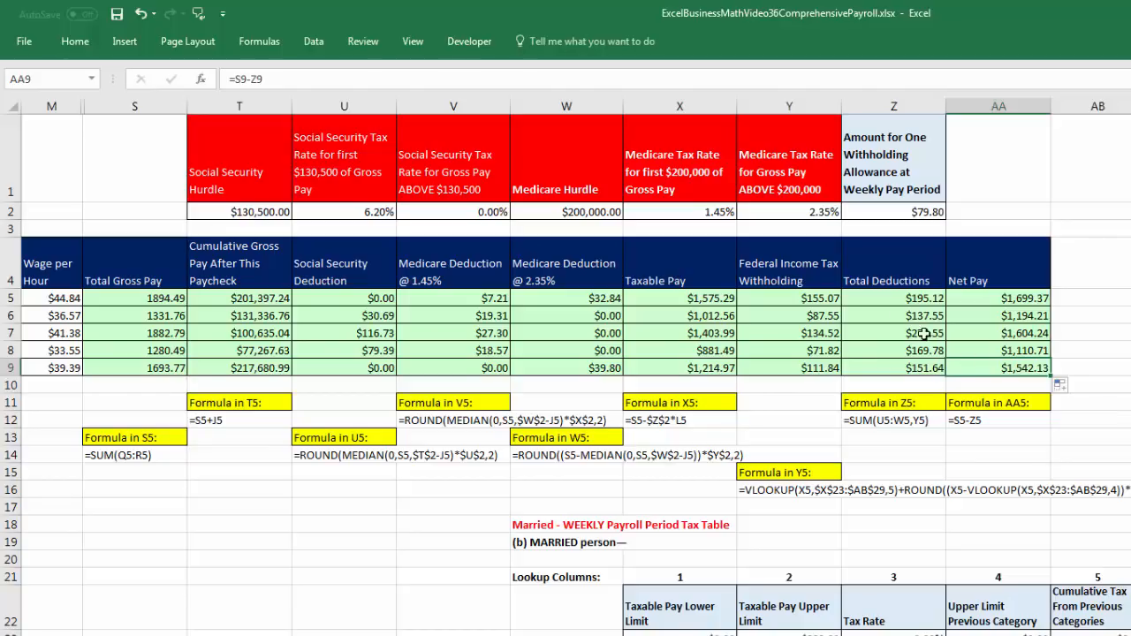
# Keep Taxable Pay in X5 from going below zero by changing its formula to =MAX(S5-$Z$2*L5,0).
pyautogui.doubleClick(896, 293)
pyautogui.press('Escape')
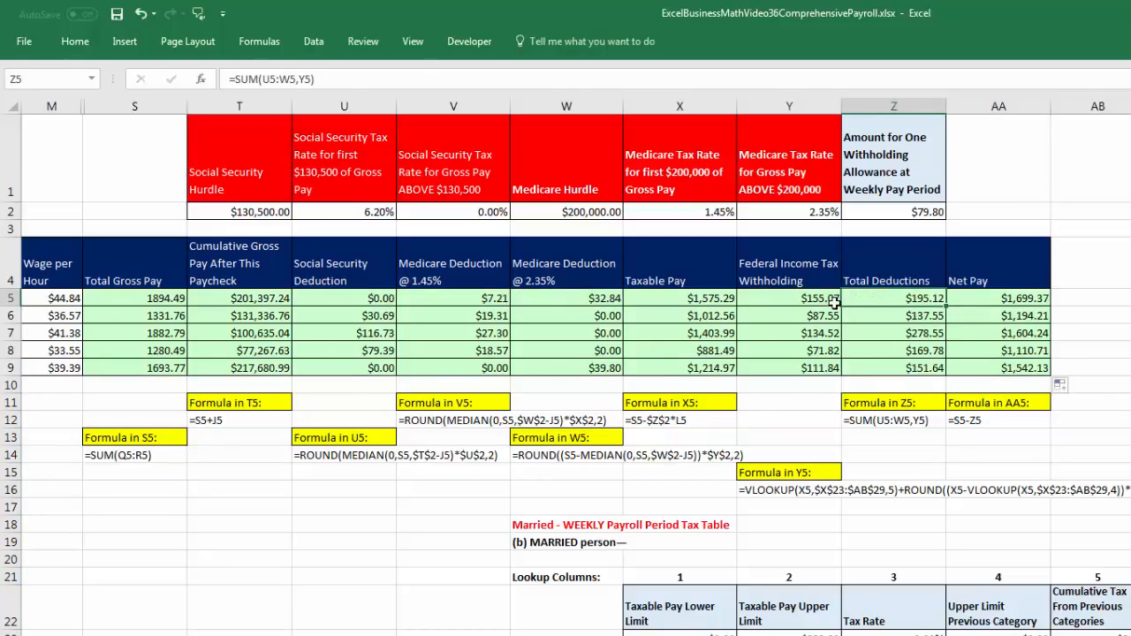
pyautogui.doubleClick(831, 302)
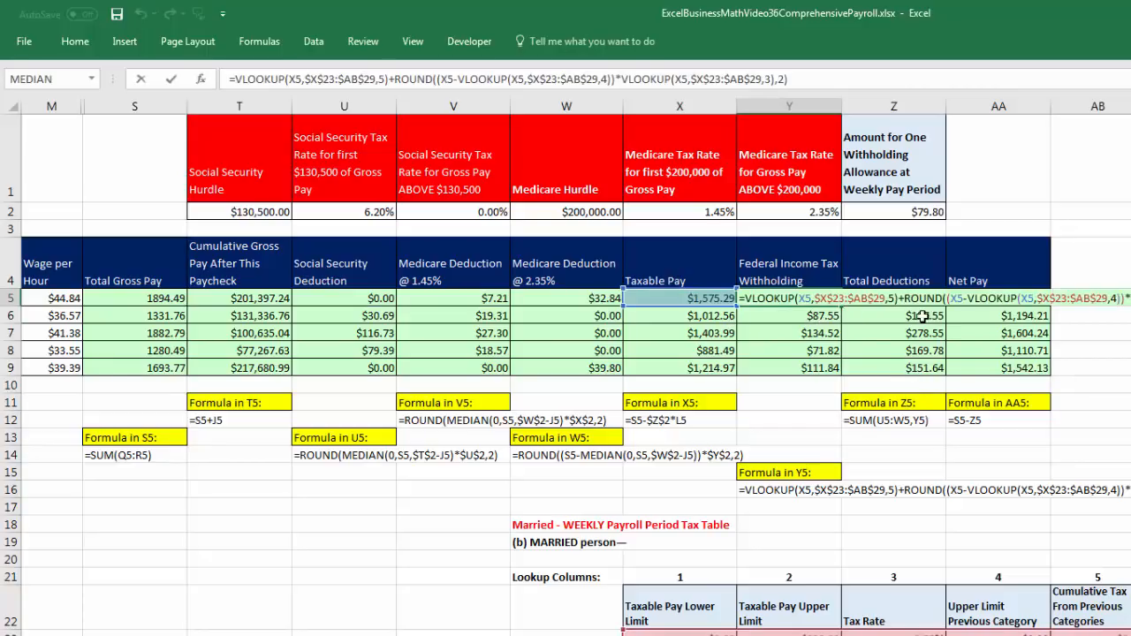
pyautogui.click(711, 298)
pyautogui.doubleClick(711, 299)
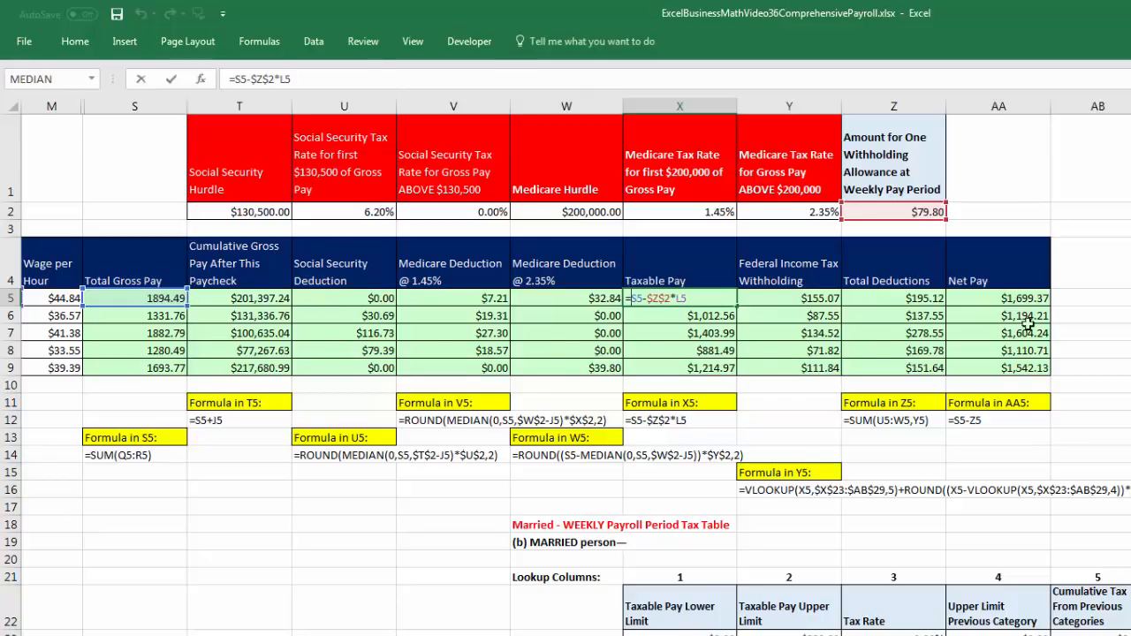
pyautogui.write('MAX(')
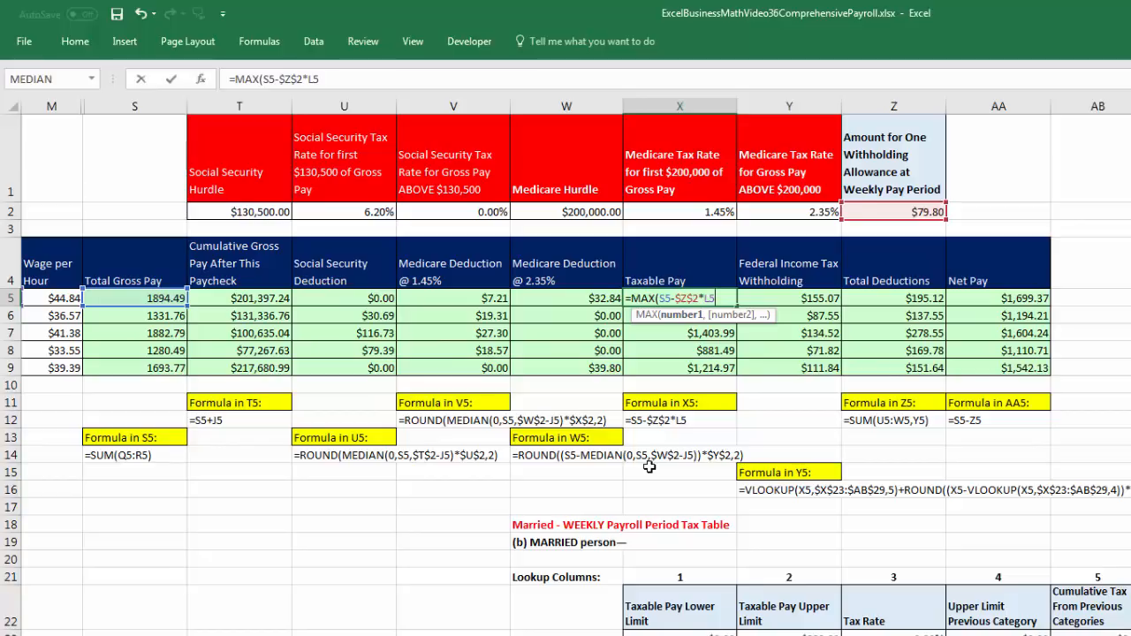
pyautogui.write(',0')
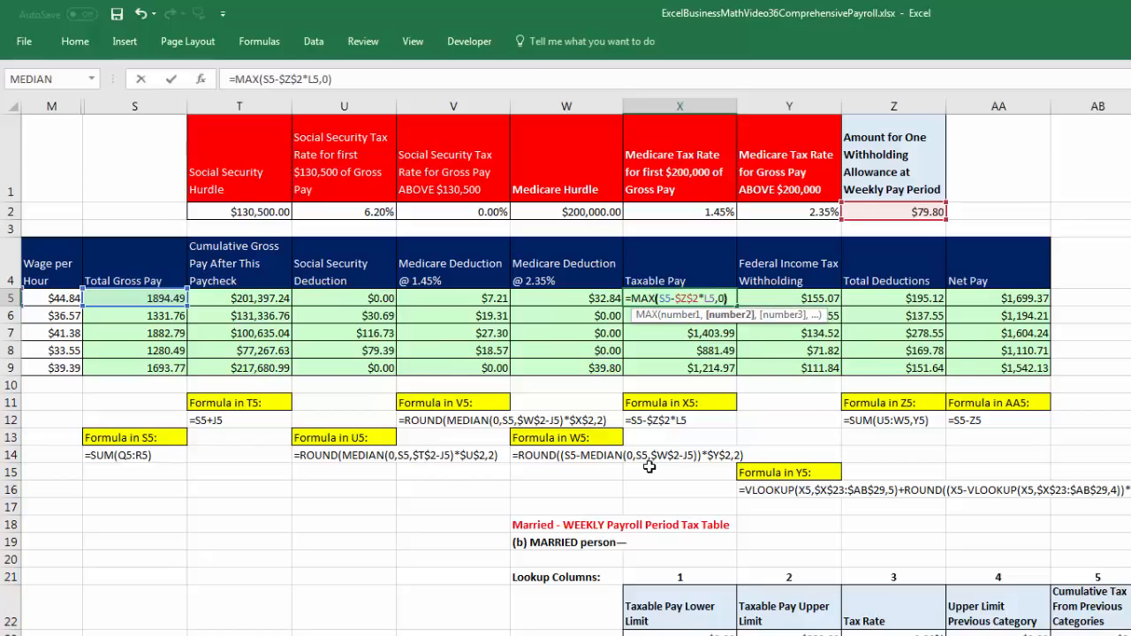
pyautogui.write(')')
pyautogui.hotkey('ctrl', 'Return')
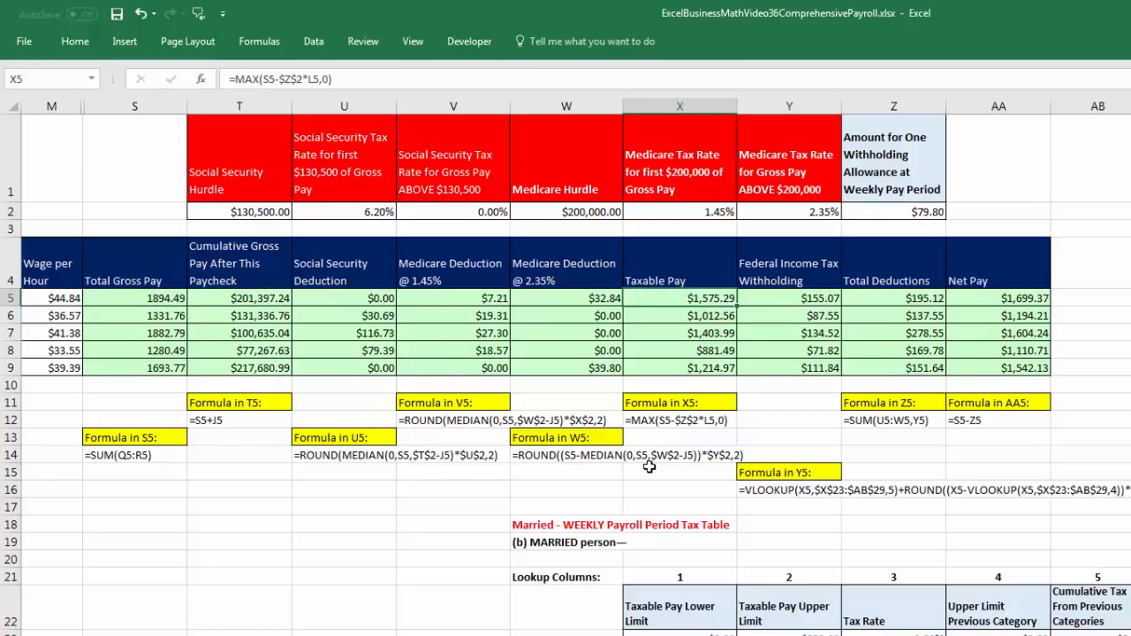
# Copy the Taxable Pay formula from X5 down through X9 and check the references in the last row.
pyautogui.doubleClick(737, 306)
pyautogui.click(727, 371)
pyautogui.press('F2')
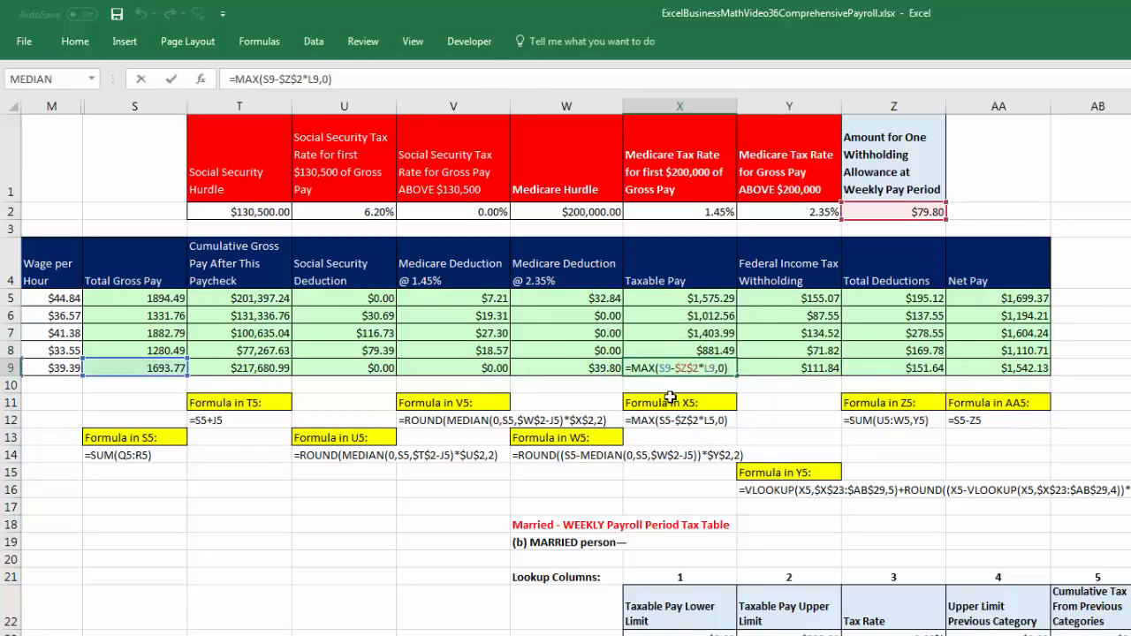
pyautogui.press('Escape')
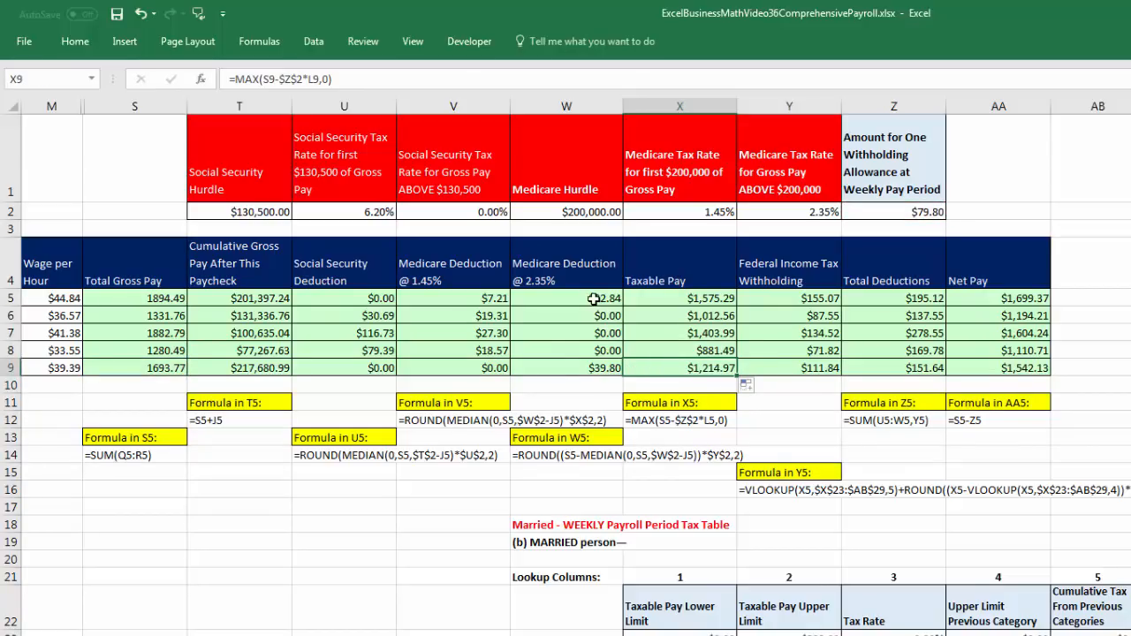
# Review the row 5 formulas for both Medicare deductions, the Social Security deduction and cumulative gross pay.
pyautogui.click(595, 299)
pyautogui.press('F2')
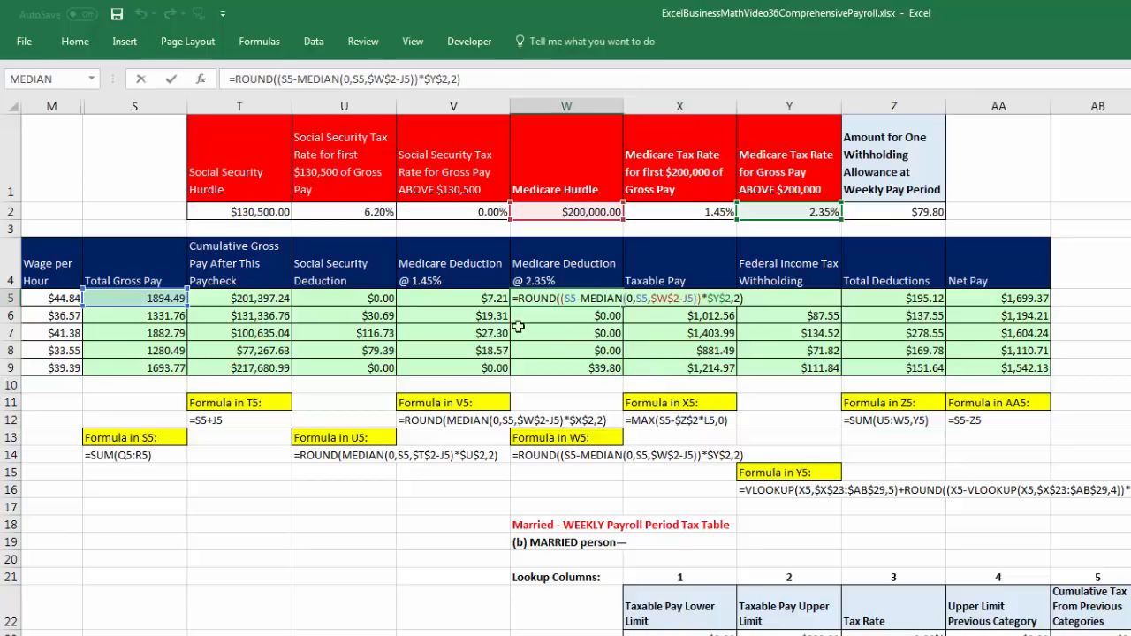
pyautogui.hotkey('ctrl', 'Return')
pyautogui.click(485, 299)
pyautogui.press('F2')
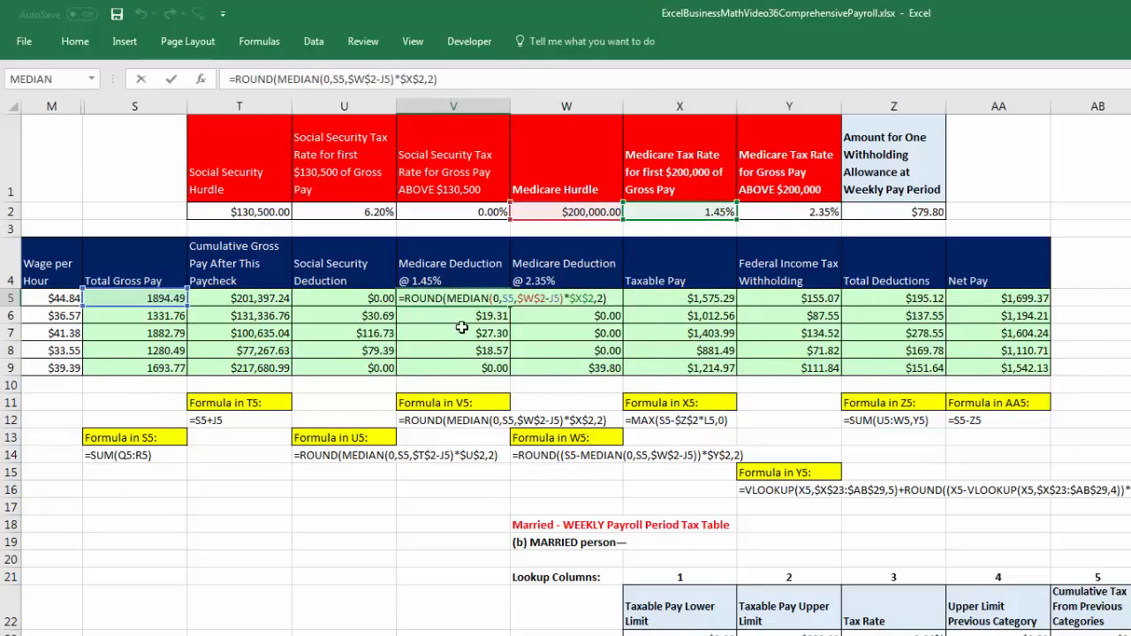
pyautogui.hotkey('ctrl', 'Return')
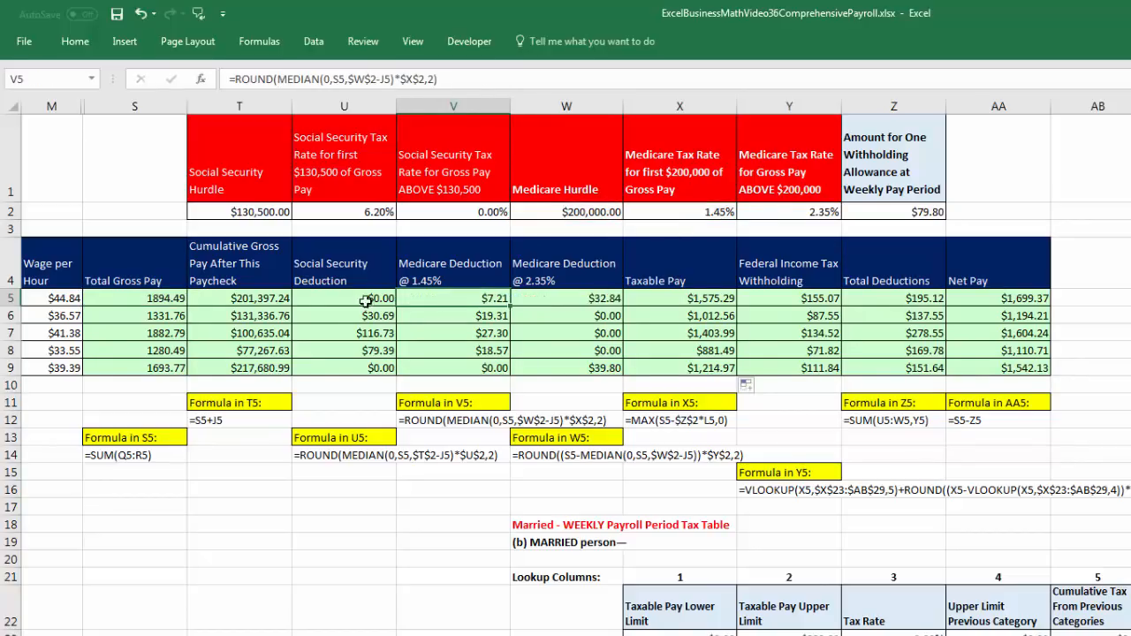
pyautogui.click(371, 303)
pyautogui.press('F2')
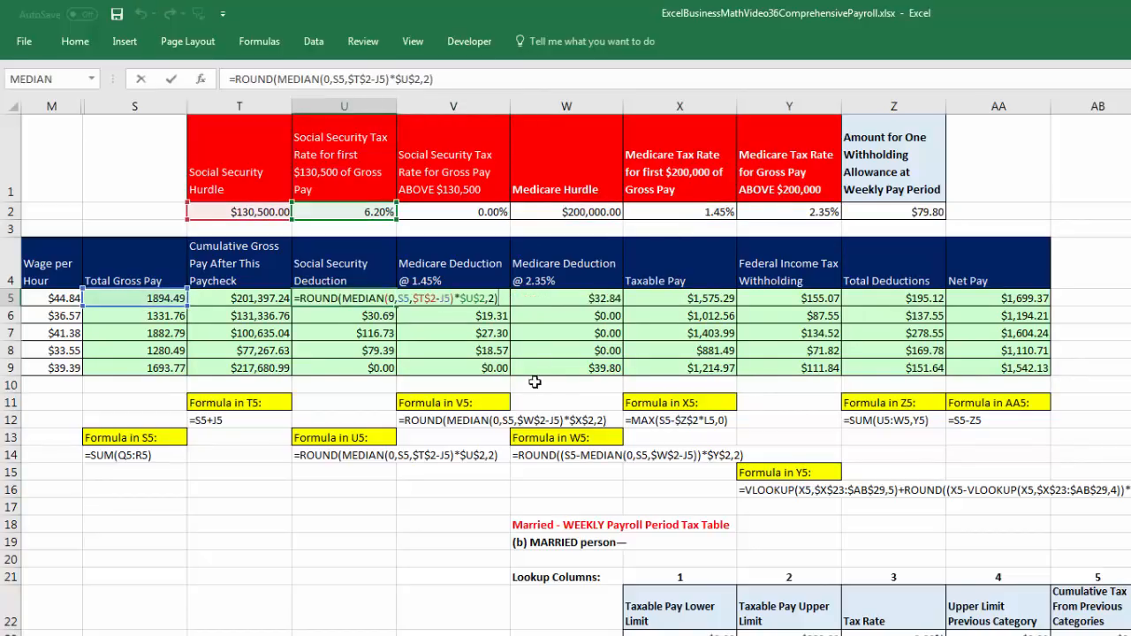
pyautogui.press('Escape')
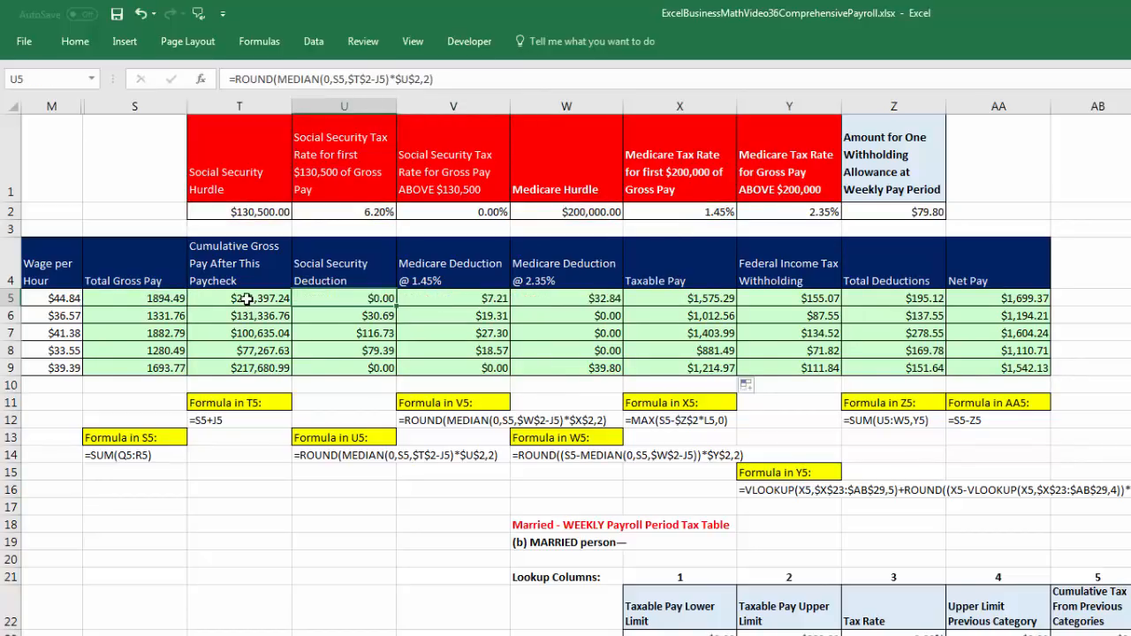
pyautogui.click(247, 298)
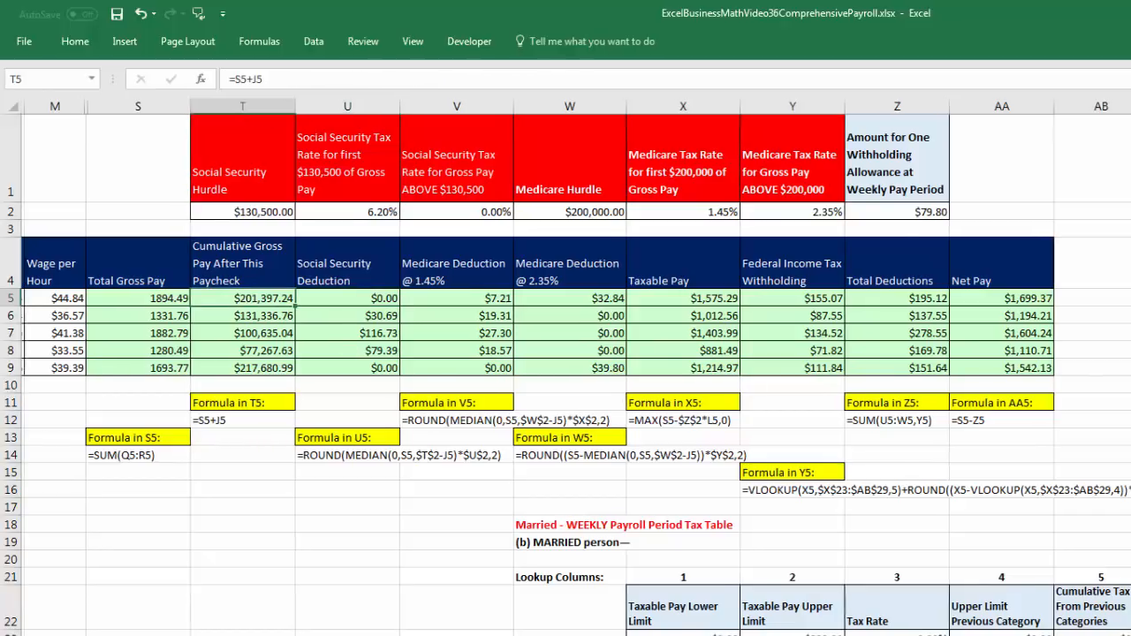
# Unhide the columns between Wage per Hour (M) and Total Gross Pay (S).
pyautogui.hscroll(-5, 566, 371)
pyautogui.moveTo(702, 106); pyautogui.dragTo(775, 106)
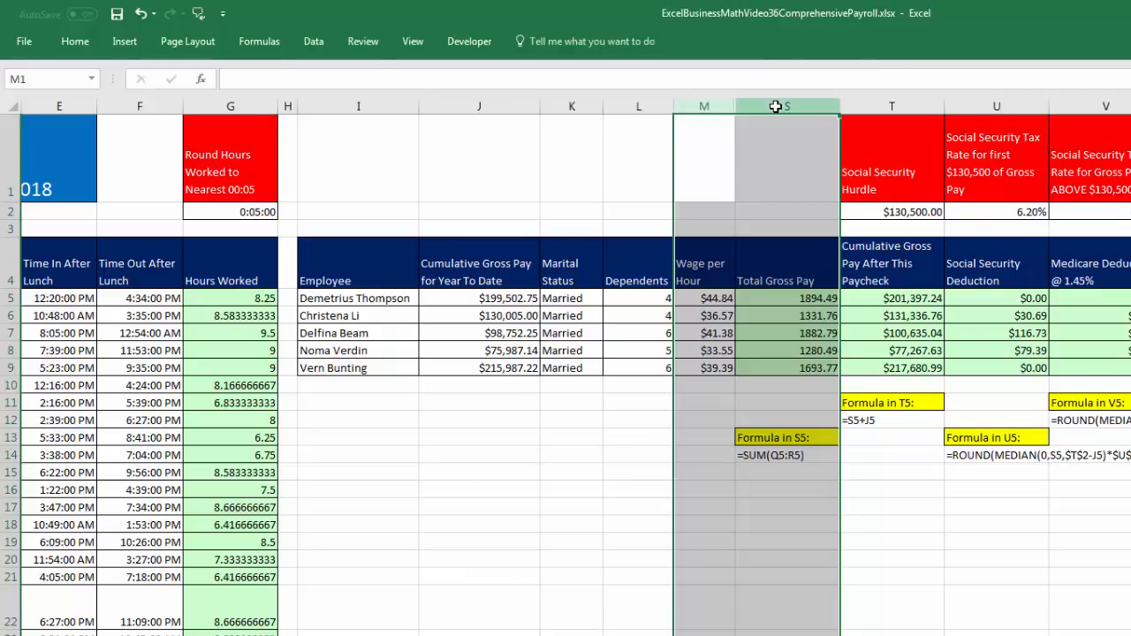
pyautogui.rightClick(775, 106)
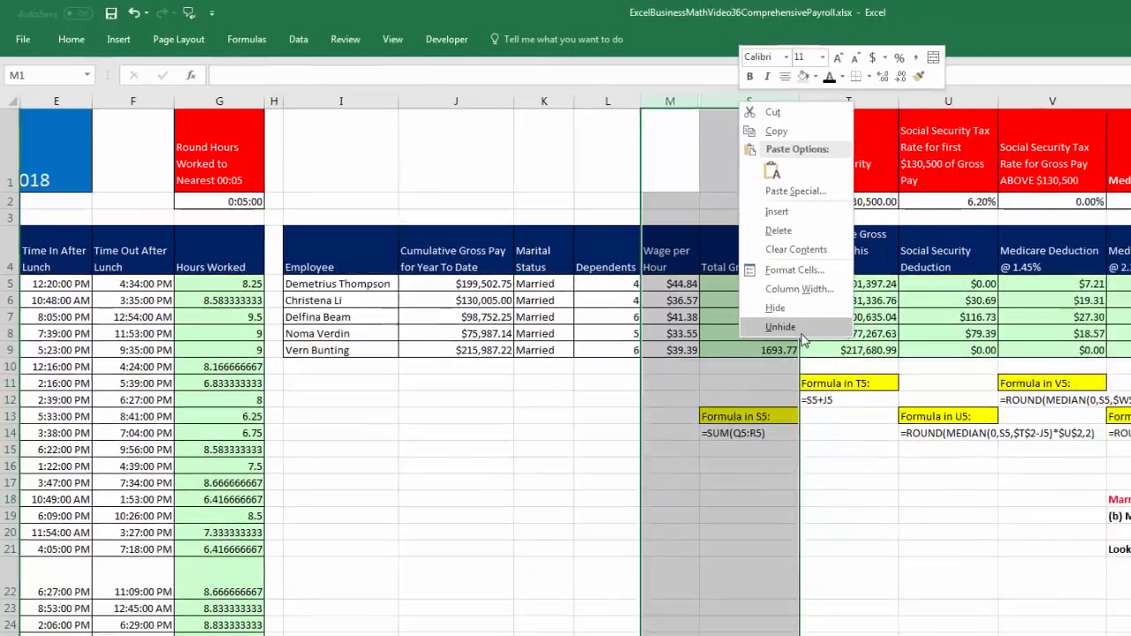
pyautogui.click(799, 329)
# Review the row 5 formulas for Total Gross Pay, Overtime Gross Pay and Regular Gross Pay.
pyautogui.click(910, 212)
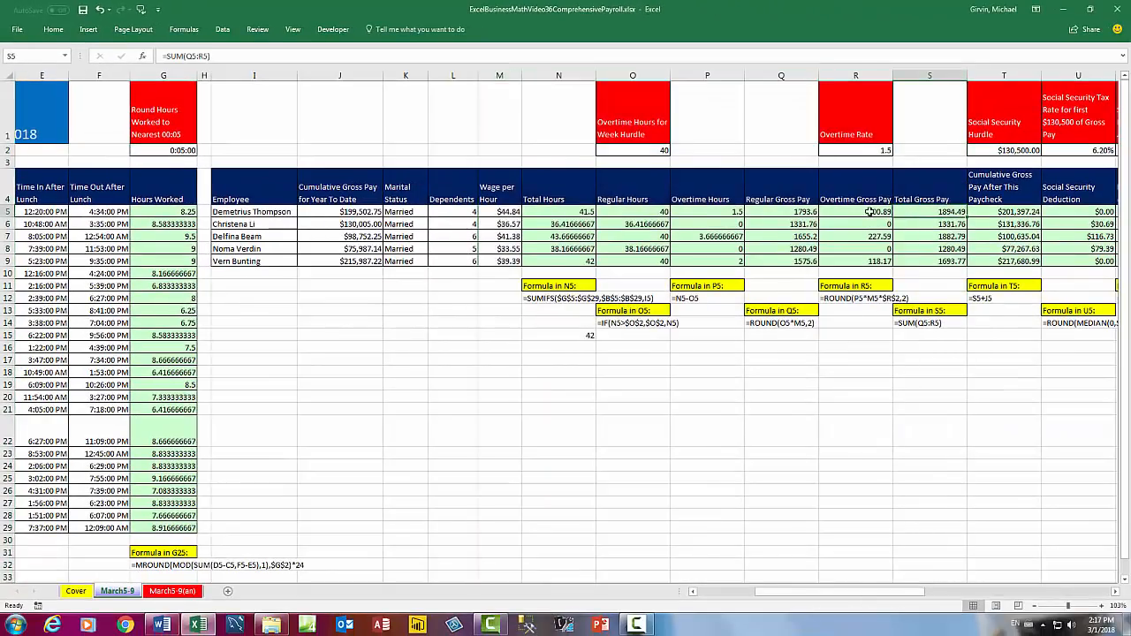
pyautogui.doubleClick(868, 212)
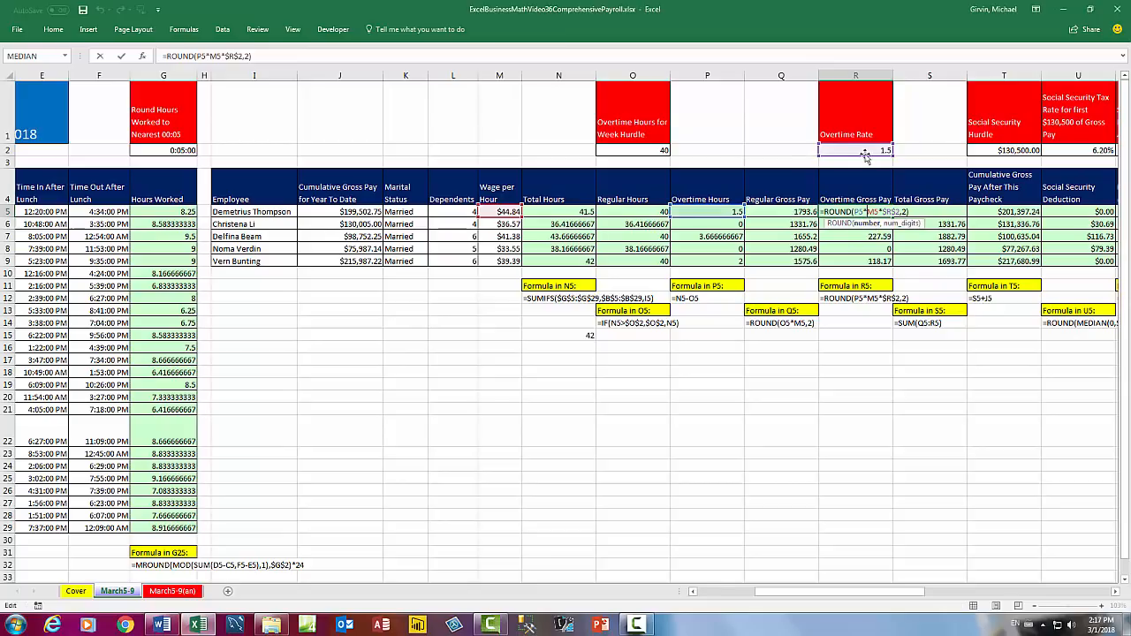
pyautogui.doubleClick(798, 212)
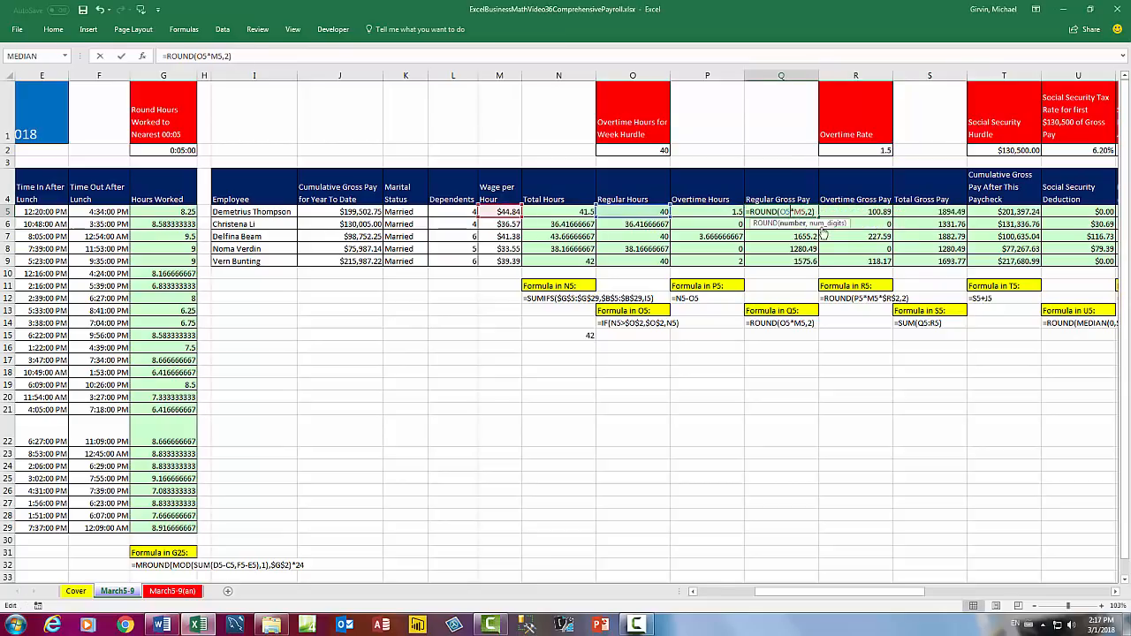
# Review the row 5 formulas for Overtime Hours, Regular Hours and the SUMIFS calculation of Total Hours.
pyautogui.click(722, 212)
pyautogui.doubleClick(723, 212)
pyautogui.click(659, 215)
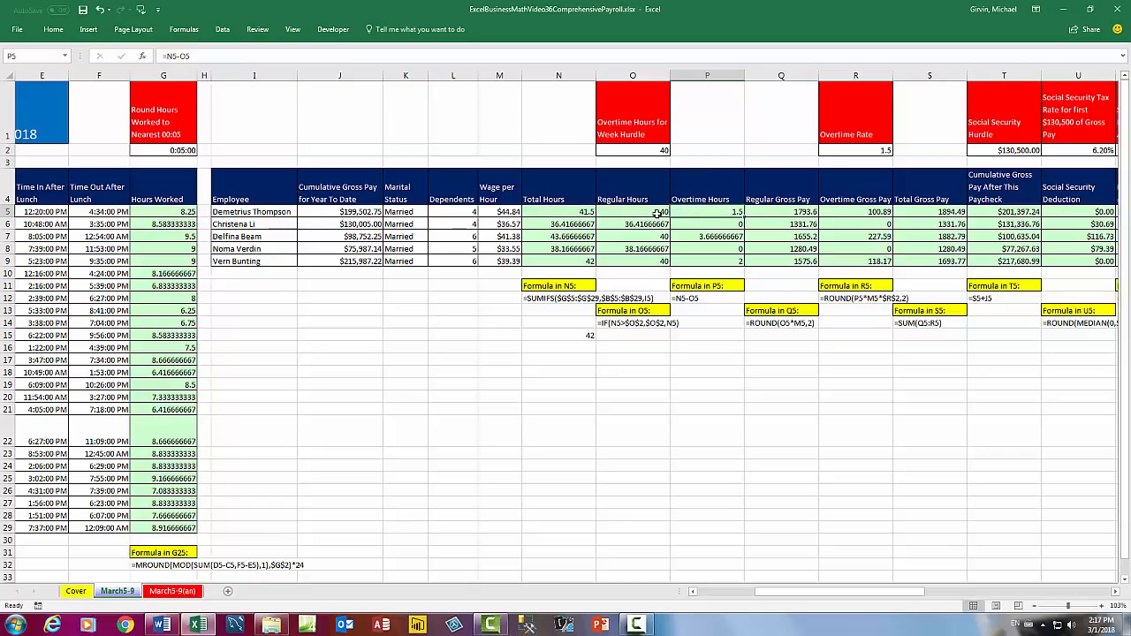
pyautogui.click(572, 212)
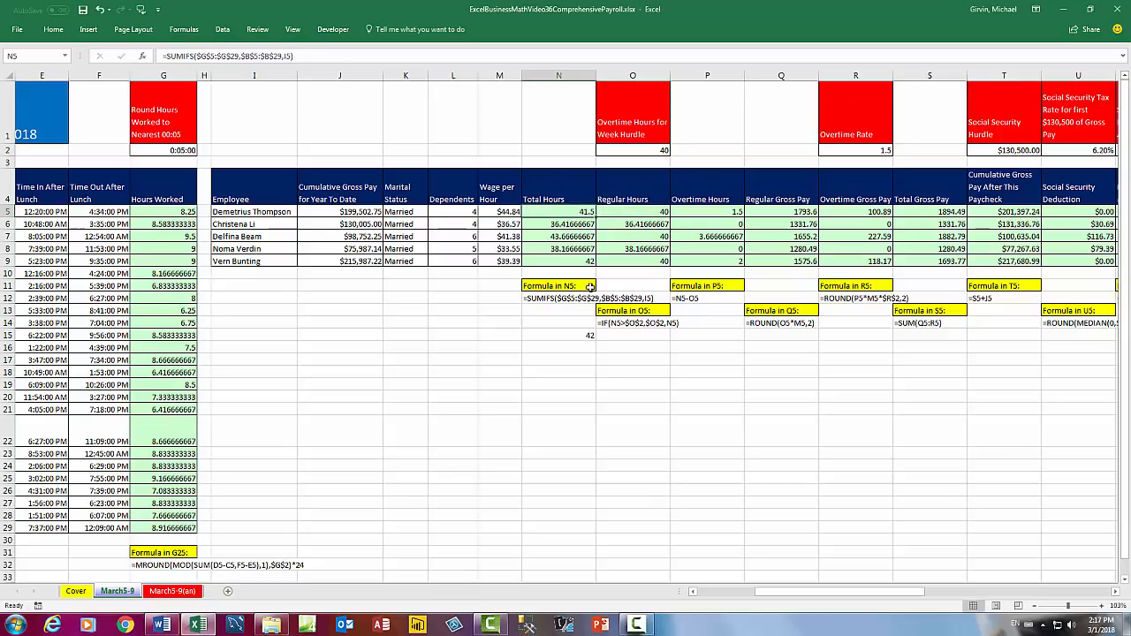
pyautogui.press('F2')
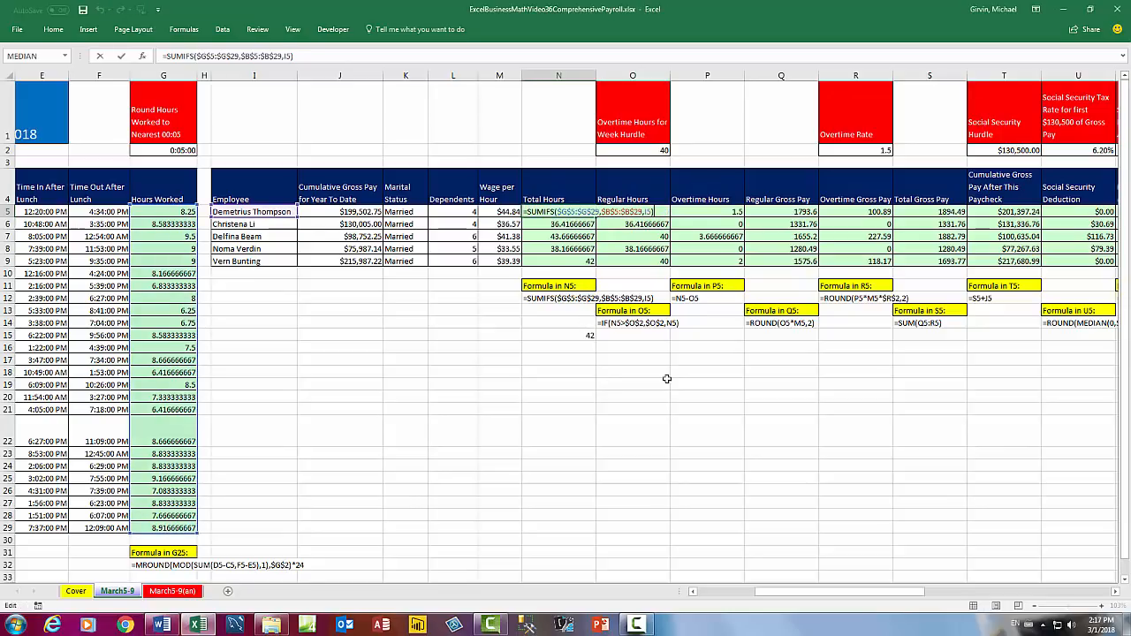
pyautogui.press('Escape')
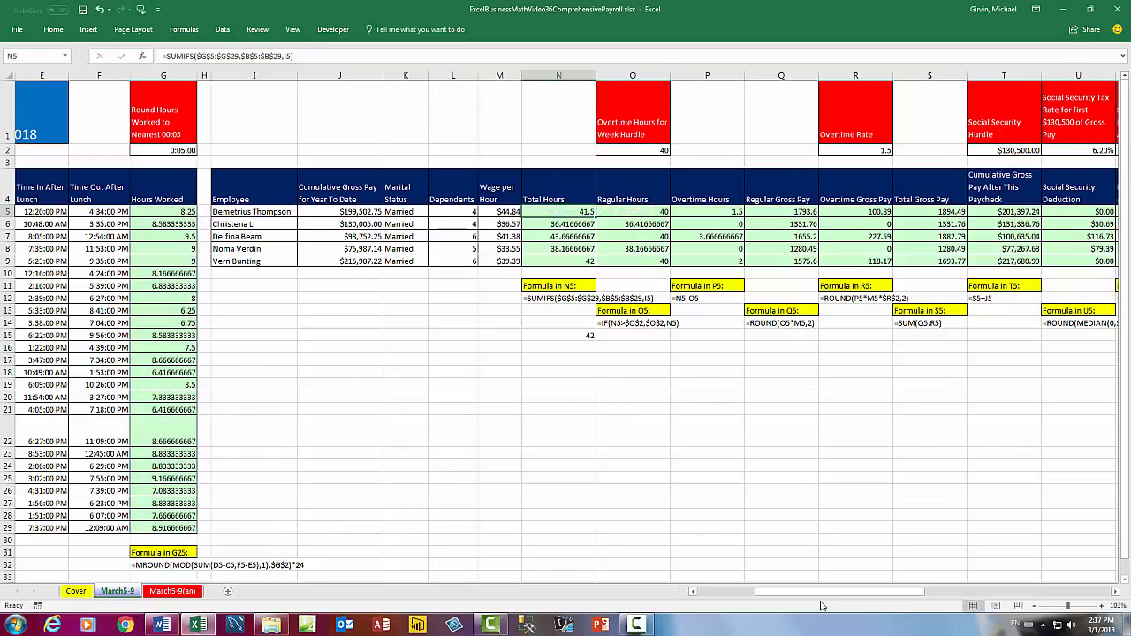
# Examine the SUM, MOD and MROUND parts of the Hours Worked formula in G5, leaving the formula as it is.
pyautogui.moveTo(807, 594); pyautogui.dragTo(721, 596)
pyautogui.doubleClick(504, 214)
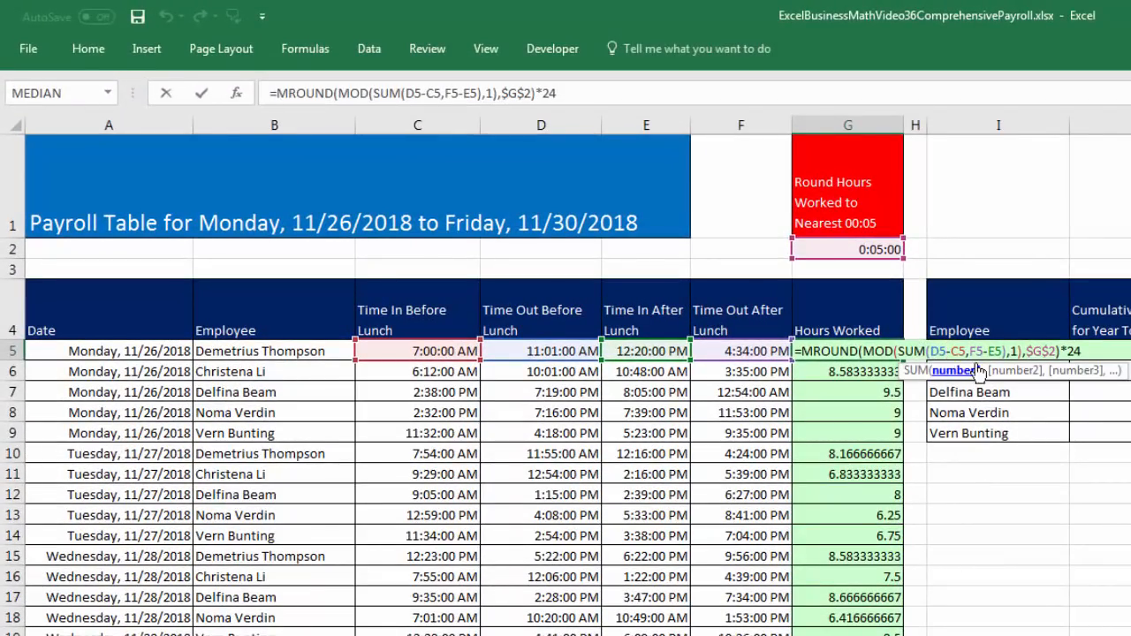
pyautogui.click(895, 351)
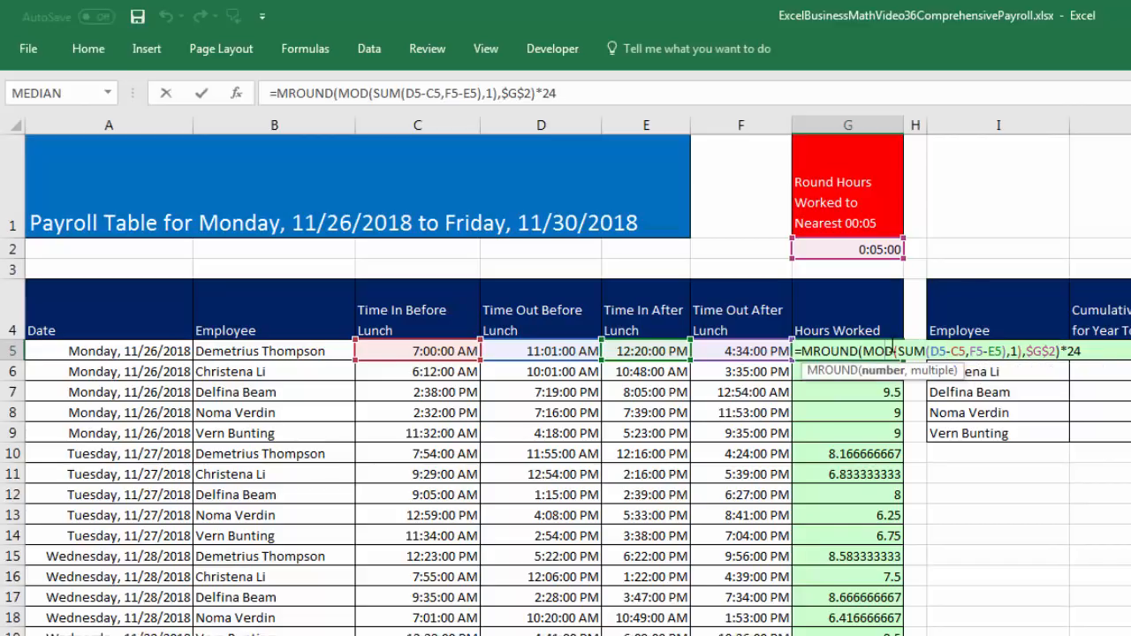
pyautogui.click(833, 351)
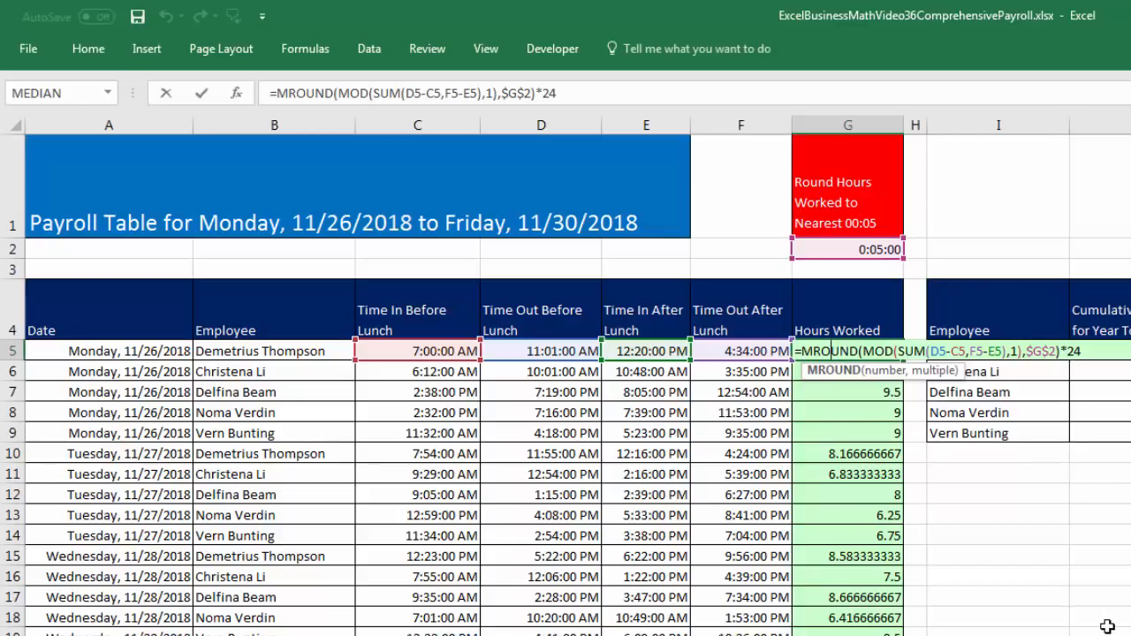
pyautogui.hotkey('ctrl', 'Return')
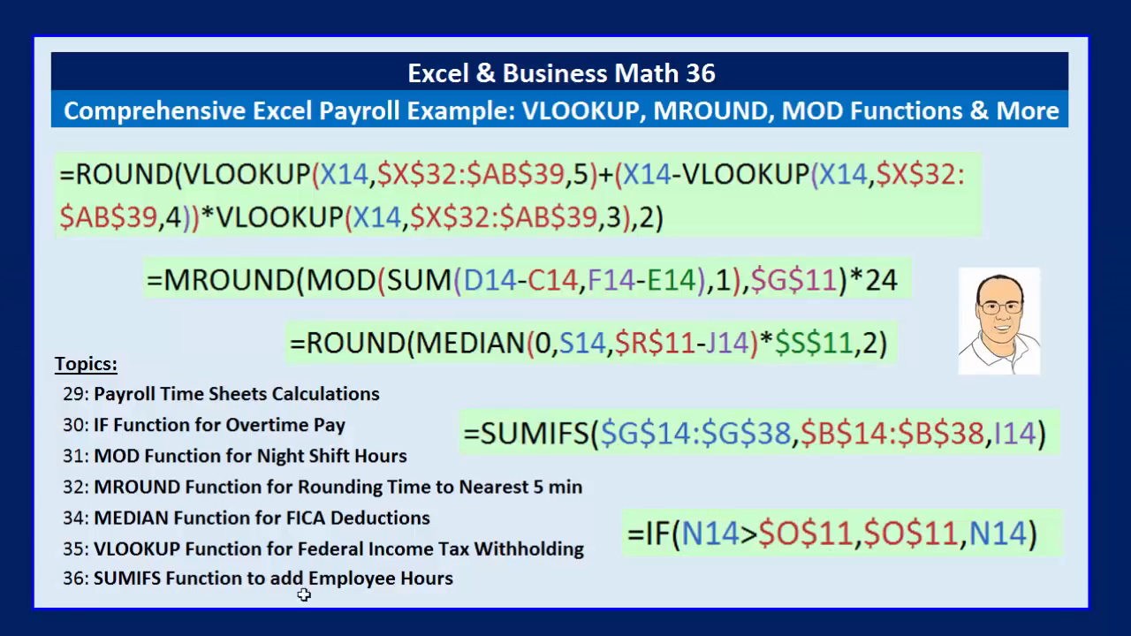